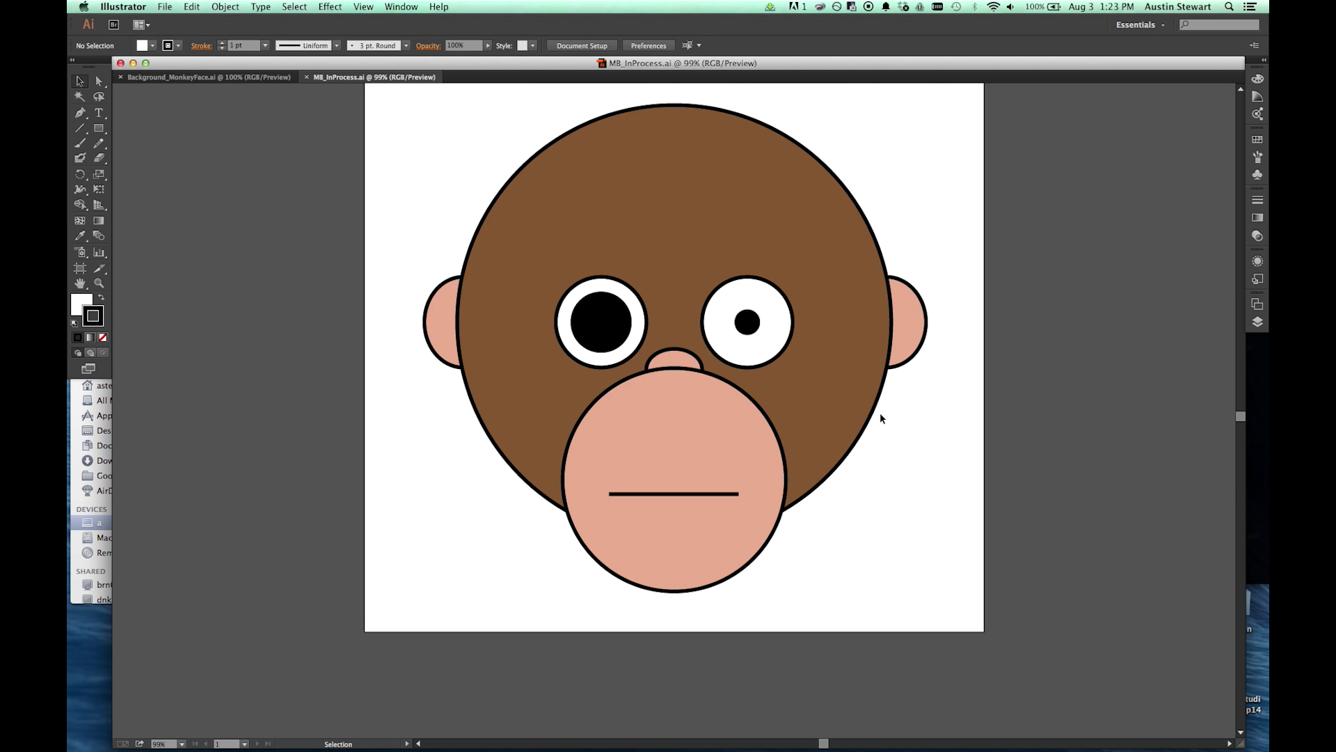
- Begin a new document from the Background_MonkeyFace.ai window and name it monkeyFace
{"action": "left_click", "coordinate": [175, 78]}
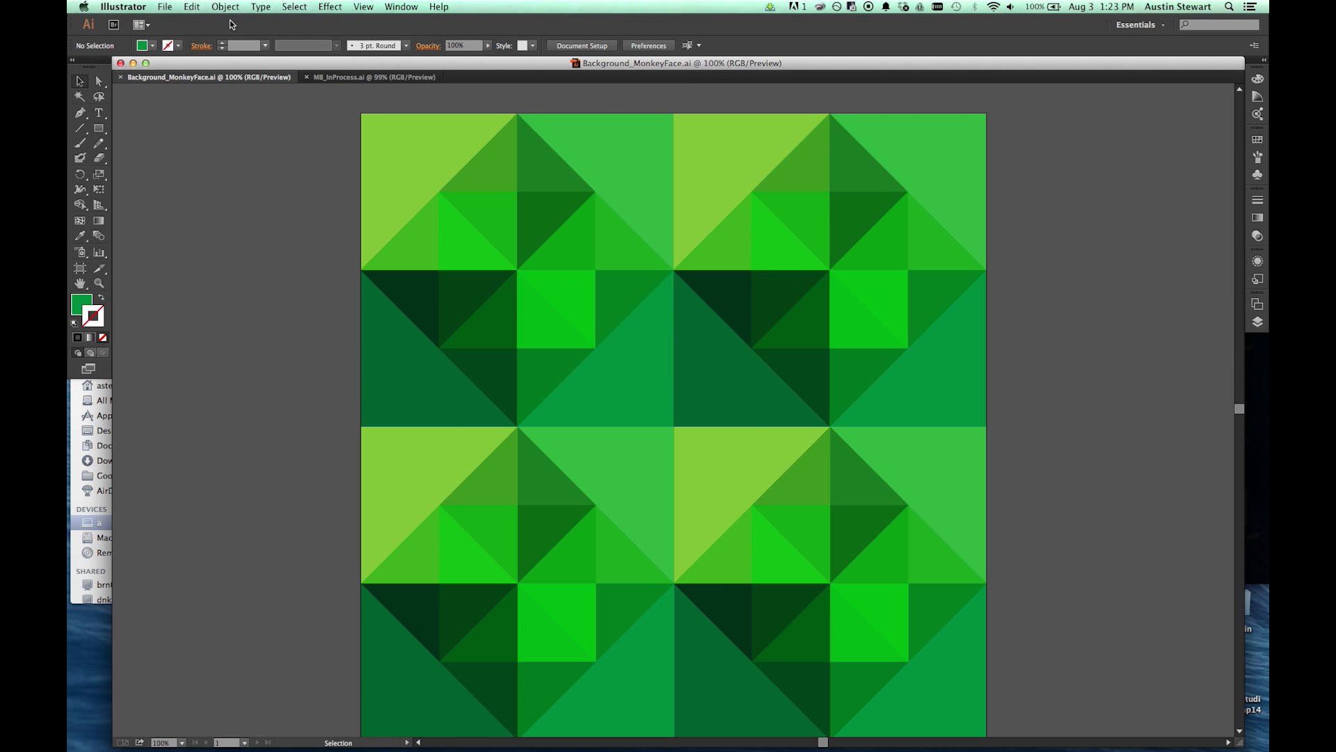
{"action": "left_click", "coordinate": [165, 7]}
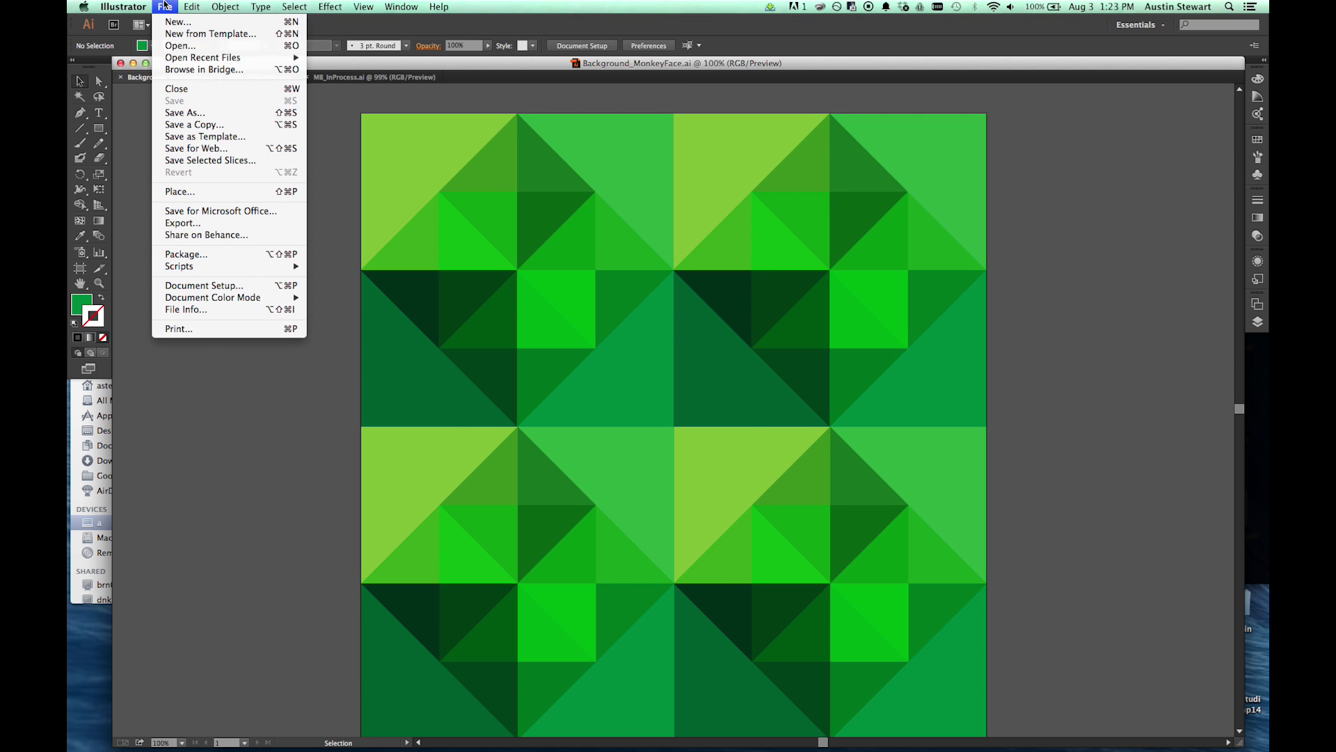
{"action": "left_click", "coordinate": [174, 23]}
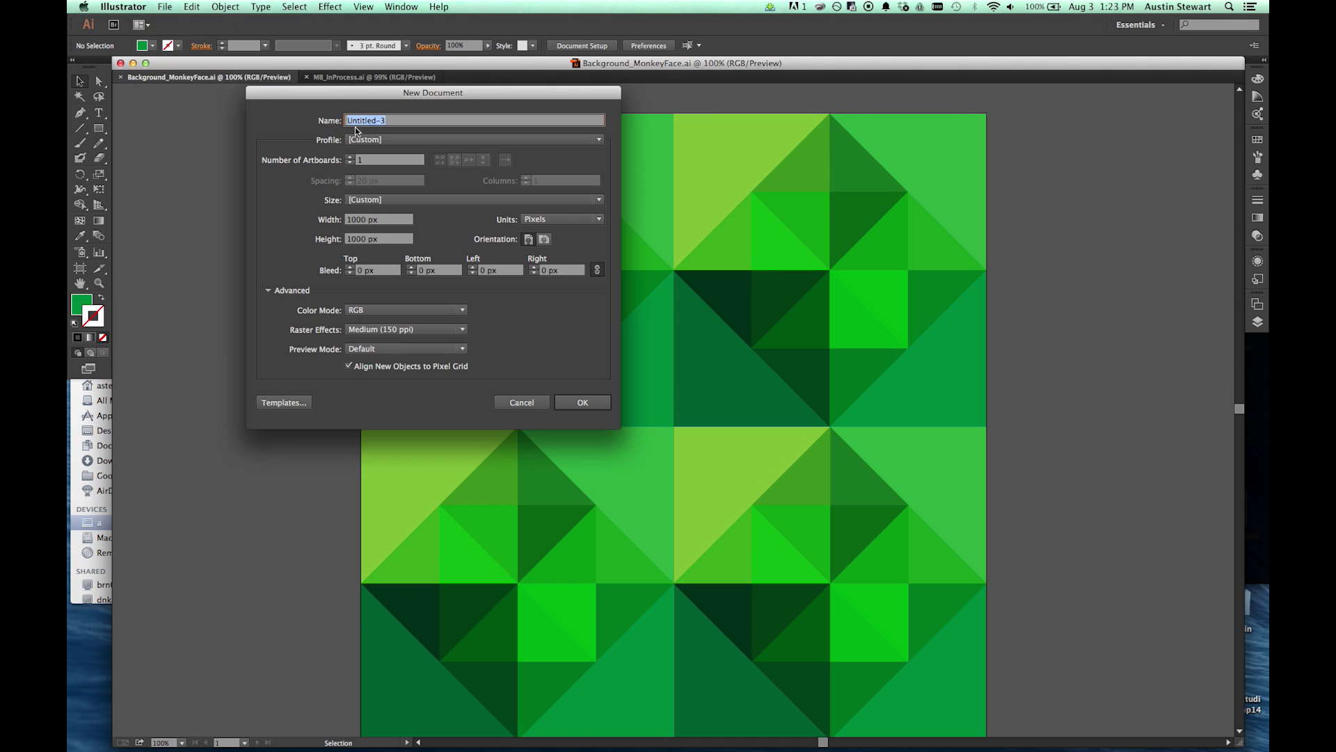
{"action": "type", "text": "monkeyFace"}
{"action": "mouse_move", "coordinate": [300, 98]}
{"action": "left_mouse_down"}
{"action": "mouse_move", "coordinate": [341, 43]}
{"action": "mouse_move", "coordinate": [315, 87]}
{"action": "left_mouse_up"}
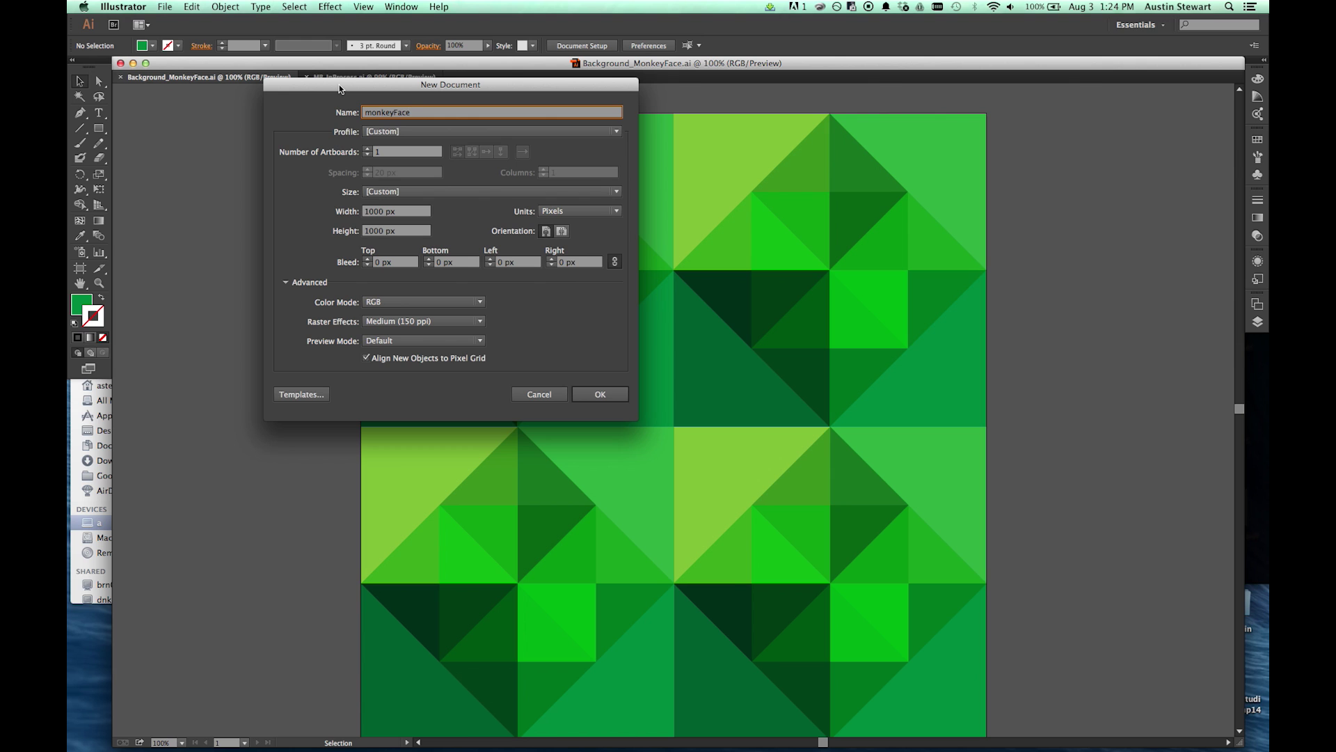
{"action": "left_click_drag", "start_coordinate": [339, 85], "coordinate": [340, 62]}
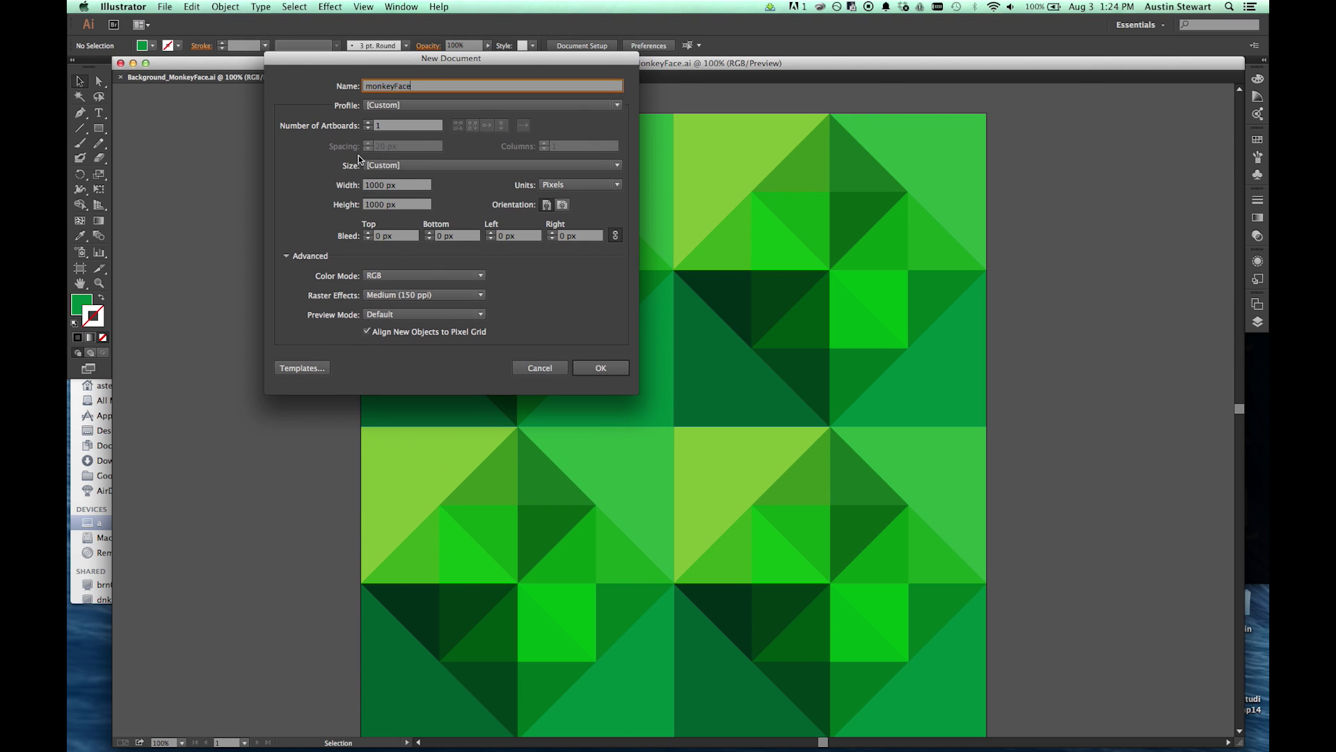
- Base the new document on the Web profile and set its width and height to 1000 px each
{"action": "left_click", "coordinate": [406, 104]}
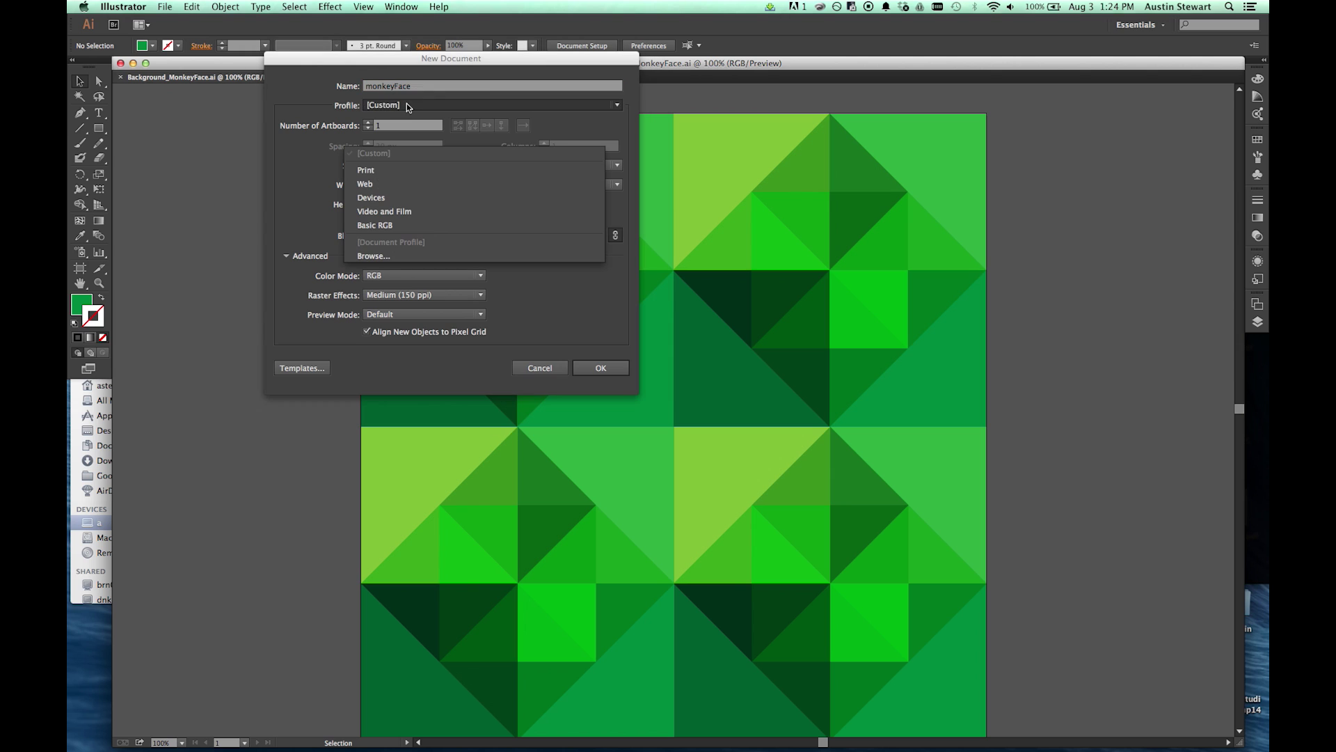
{"action": "left_click", "coordinate": [392, 185]}
{"action": "left_click_drag", "start_coordinate": [392, 185], "coordinate": [327, 184]}
{"action": "type", "text": "1000"}
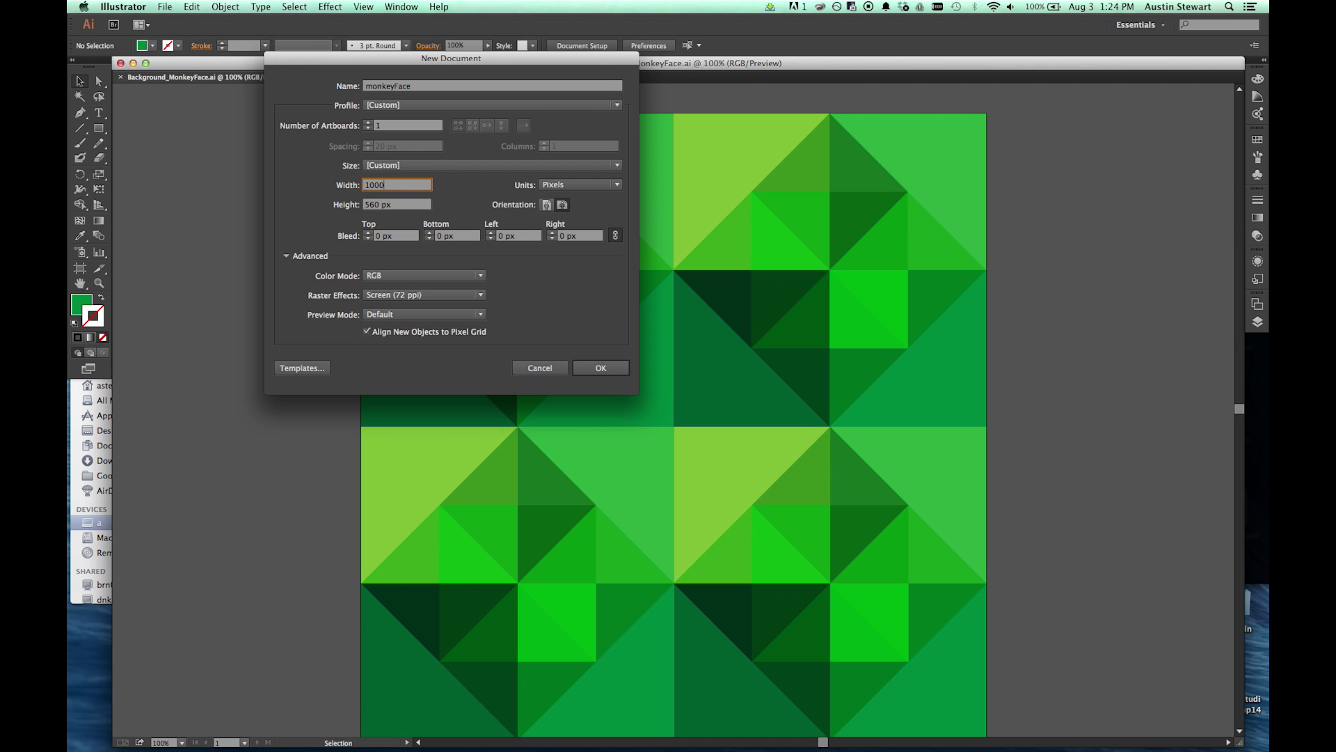
{"action": "key", "text": "Tab"}
{"action": "type", "text": "1000"}
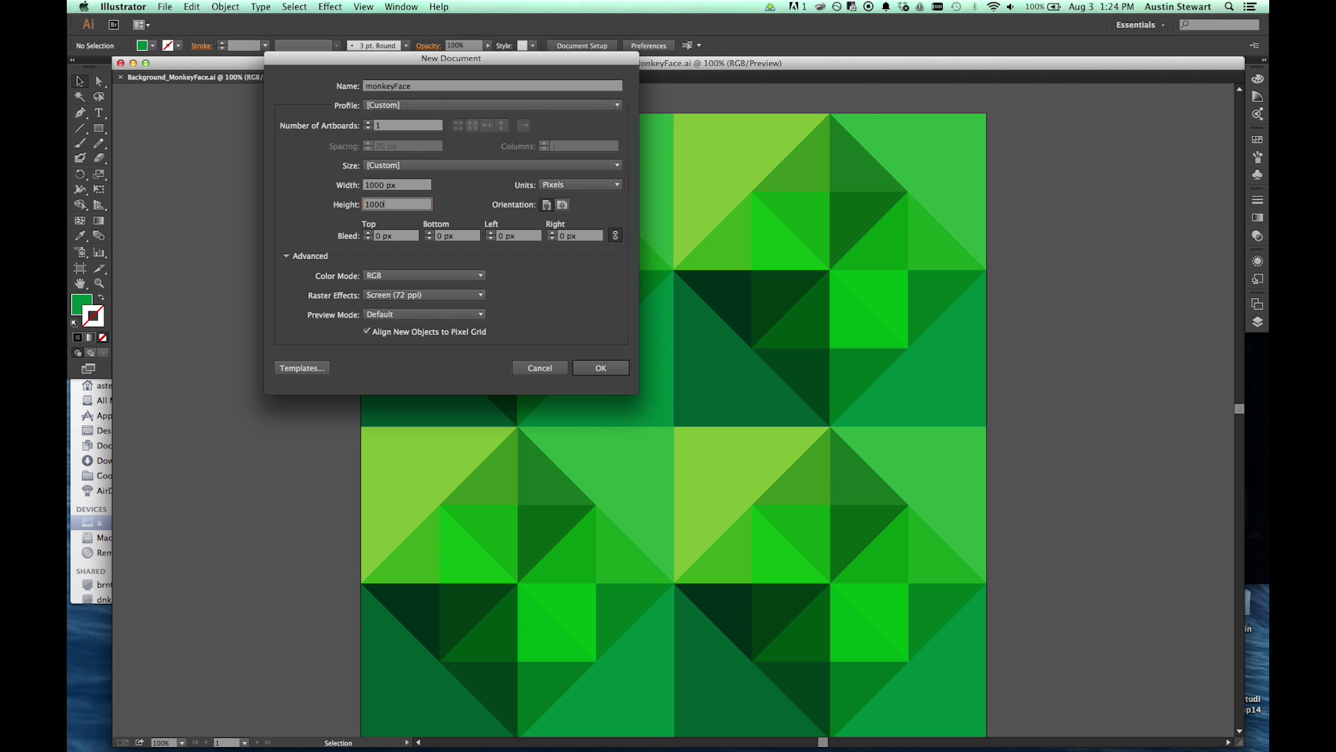
{"action": "key", "text": "Tab"}
- Set the raster effects to Medium (150 ppi) and create the document
{"action": "left_click", "coordinate": [416, 297]}
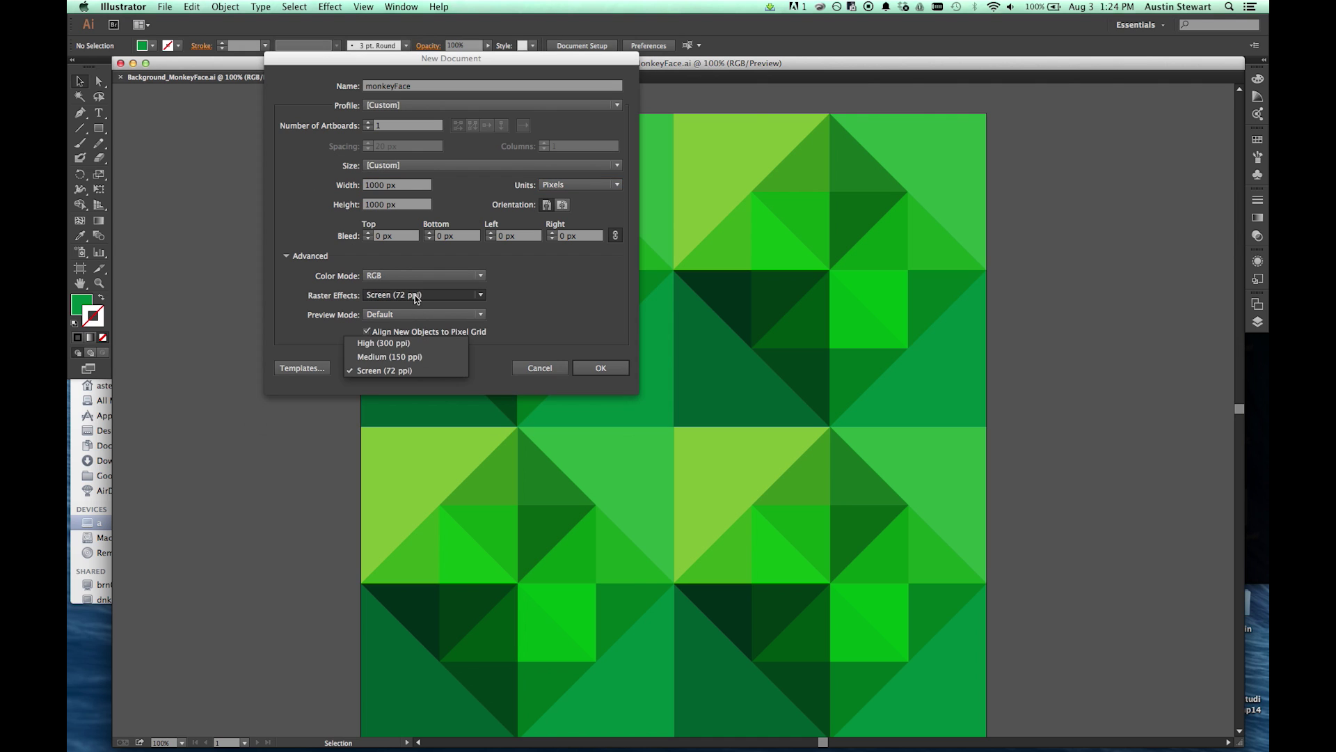
{"action": "left_click", "coordinate": [410, 356]}
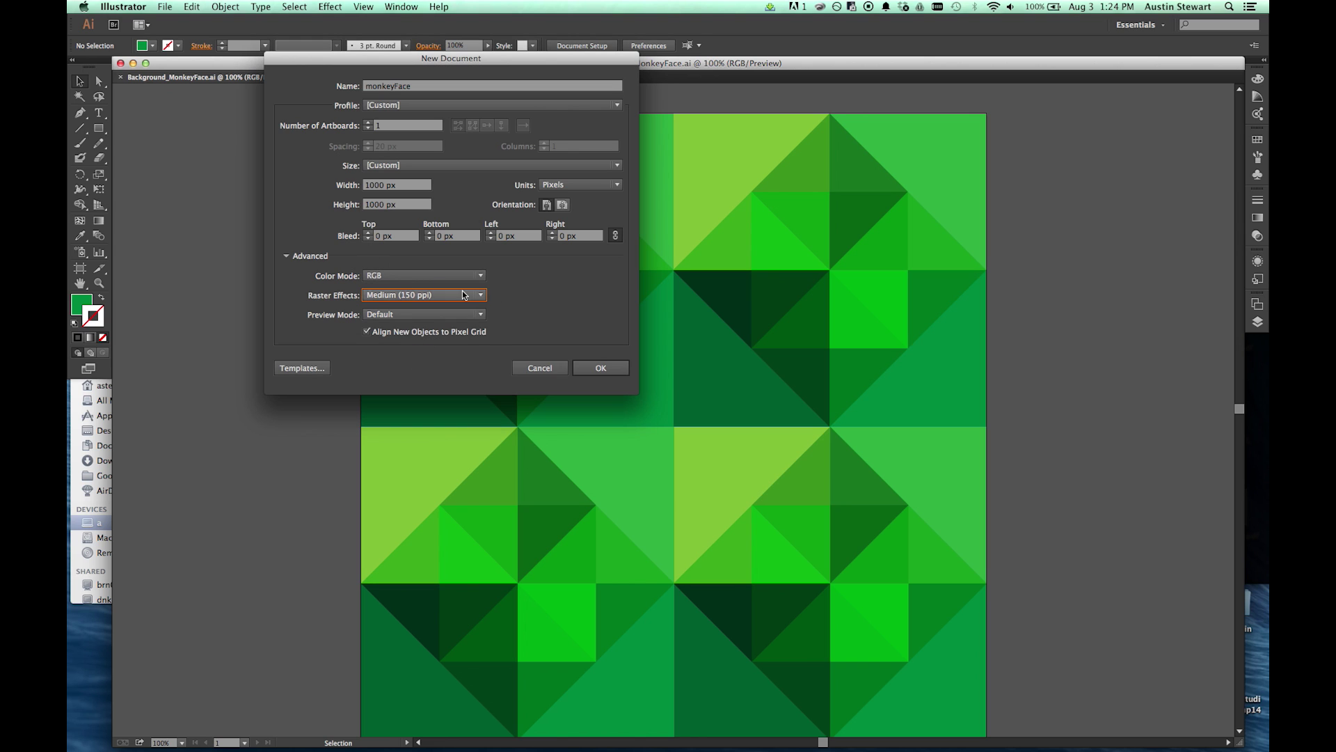
{"action": "left_click", "coordinate": [600, 367]}
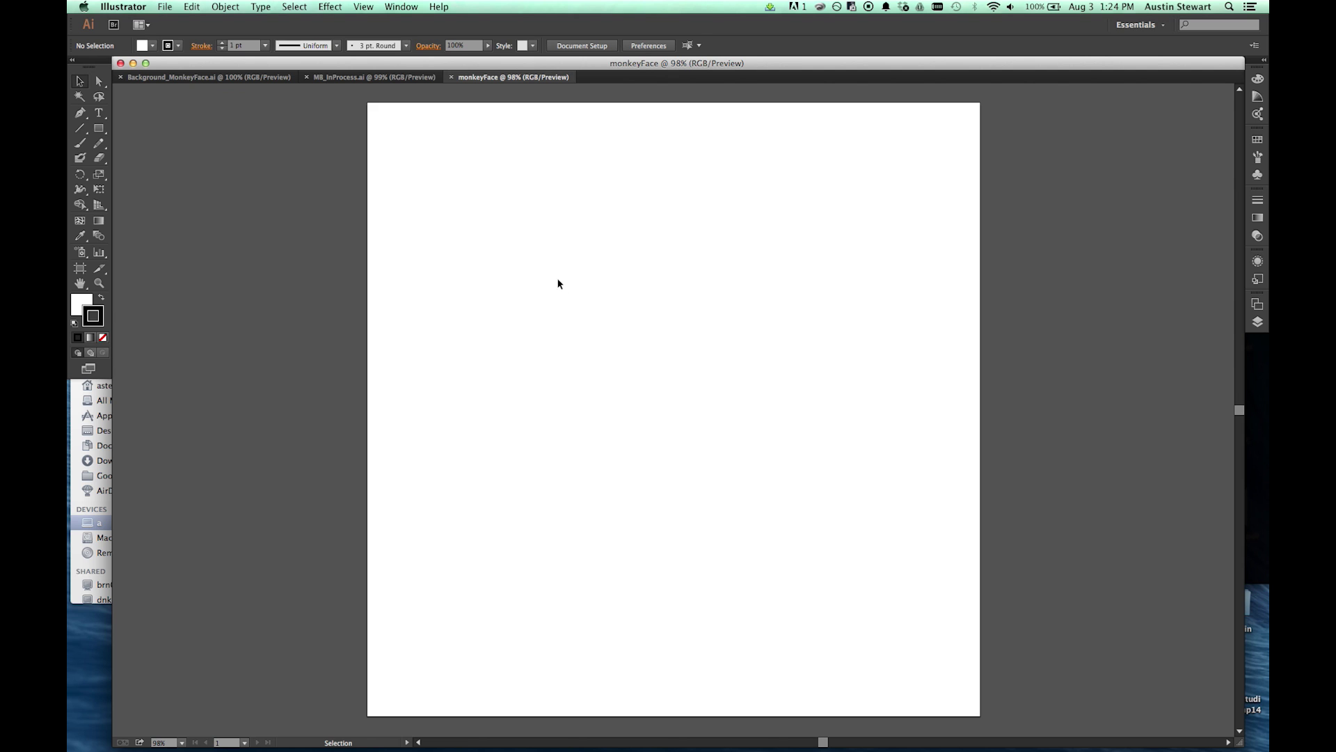
- Draw a wide ellipse about 576 px by 233 px near the top of the artboard with the Ellipse tool
{"action": "left_click", "coordinate": [104, 132]}
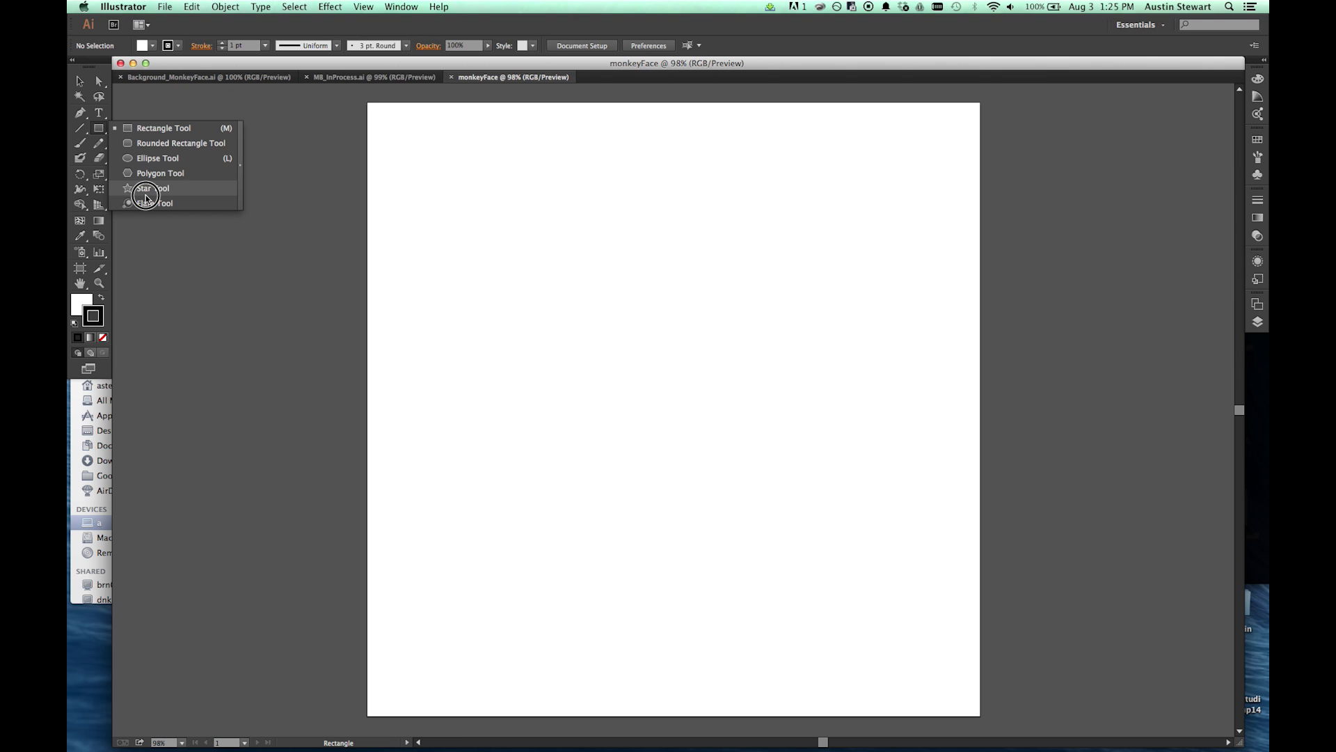
{"action": "left_click", "coordinate": [165, 159]}
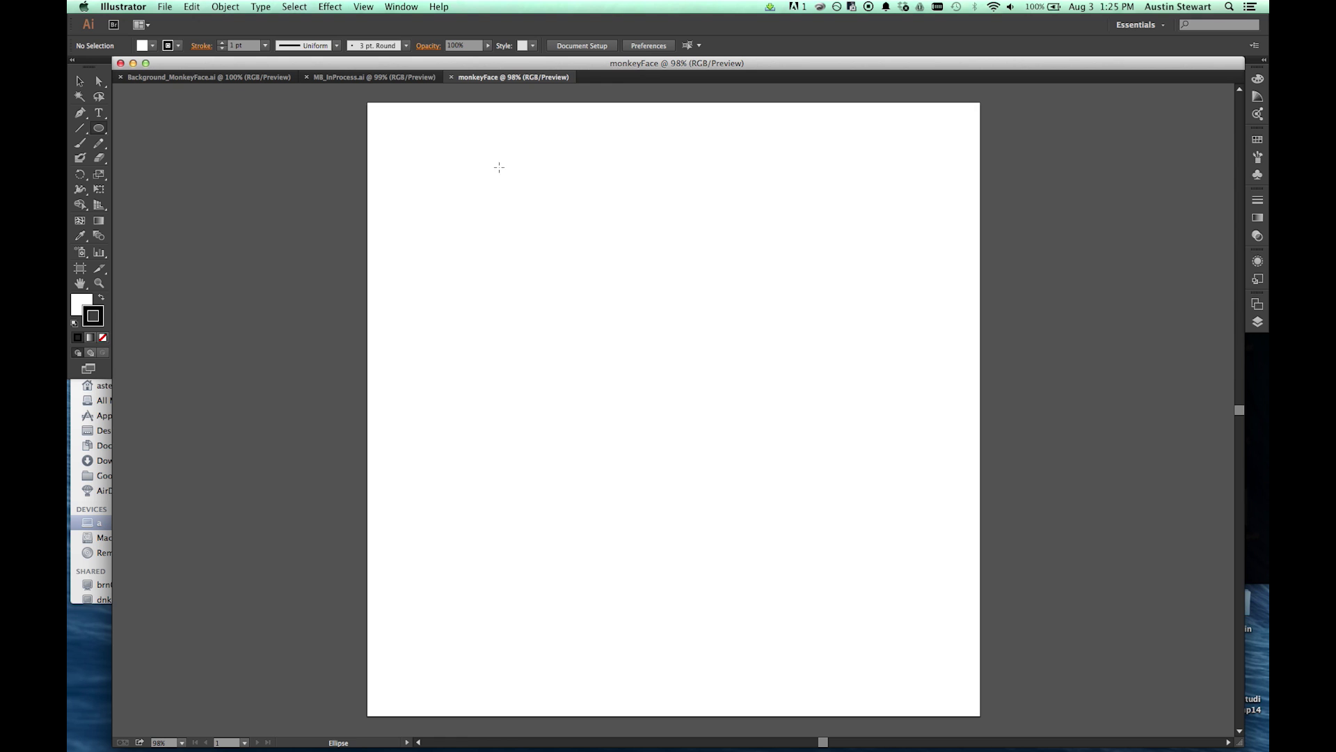
{"action": "left_click_drag", "start_coordinate": [447, 140], "coordinate": [801, 284]}
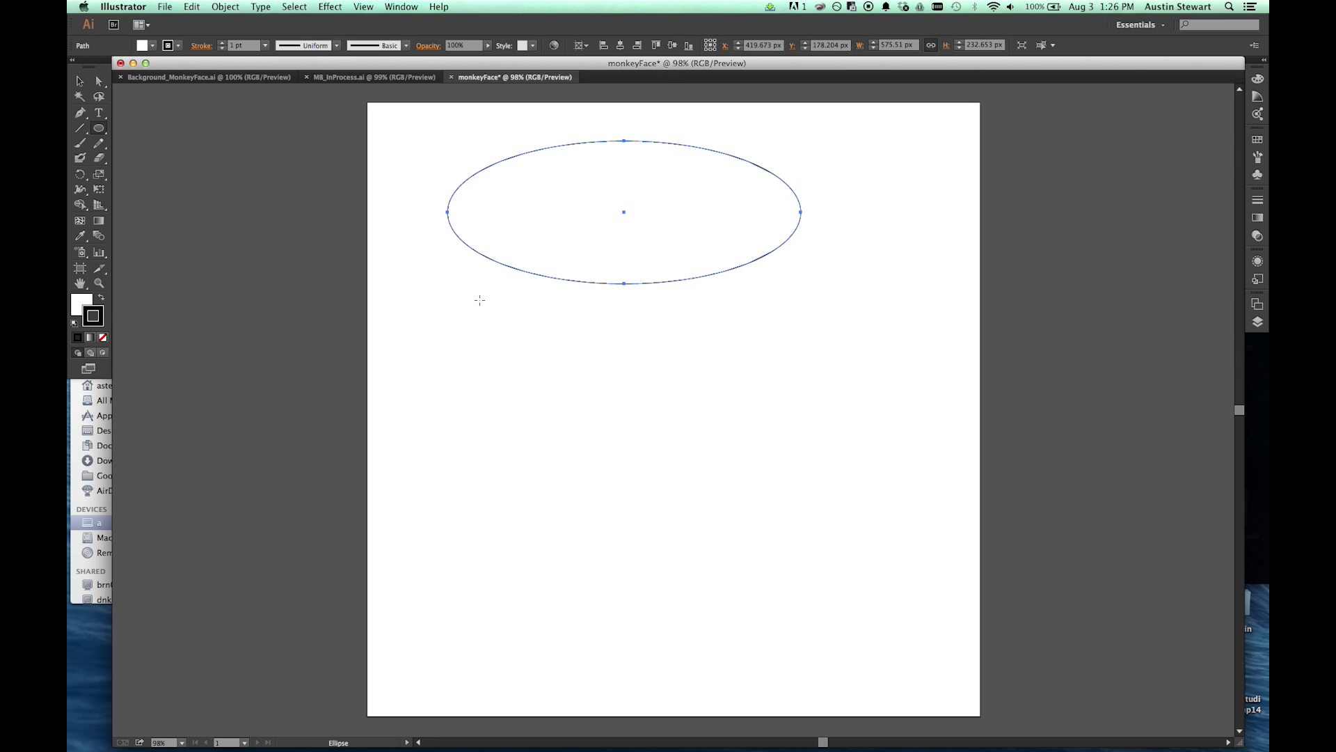
- Draw three circles about 207 px, 318 px and 267 px in diameter below the wide ellipse
{"action": "left_click_drag", "start_coordinate": [479, 300], "coordinate": [605, 400]}
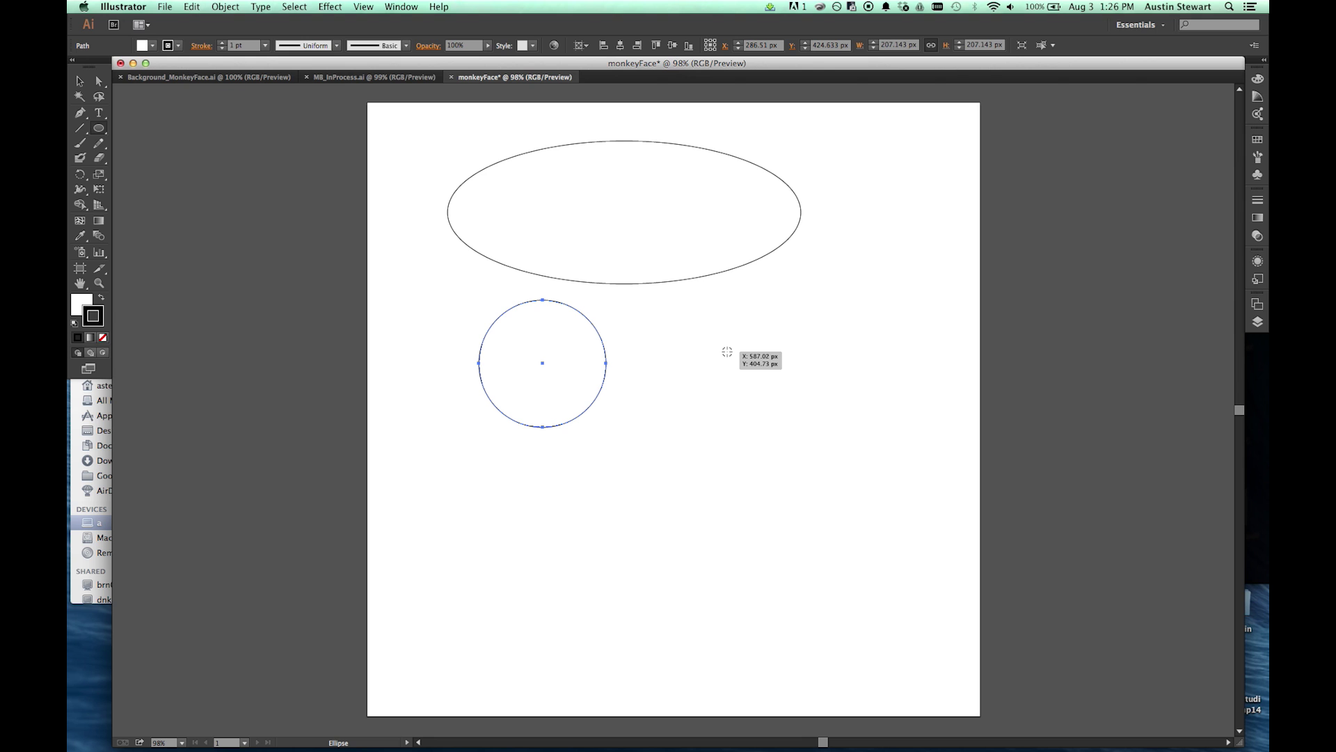
{"action": "left_click_drag", "start_coordinate": [726, 352], "coordinate": [825, 447]}
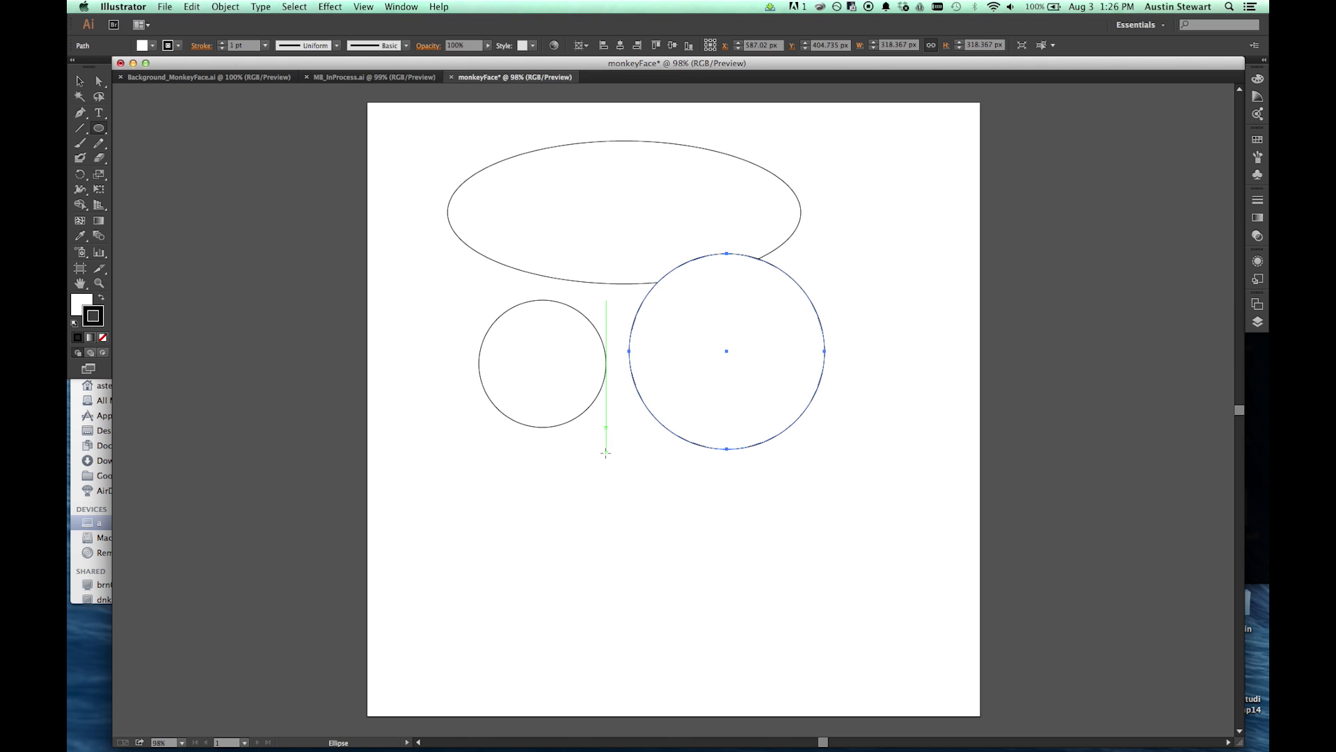
{"action": "left_click_drag", "start_coordinate": [582, 439], "coordinate": [649, 521]}
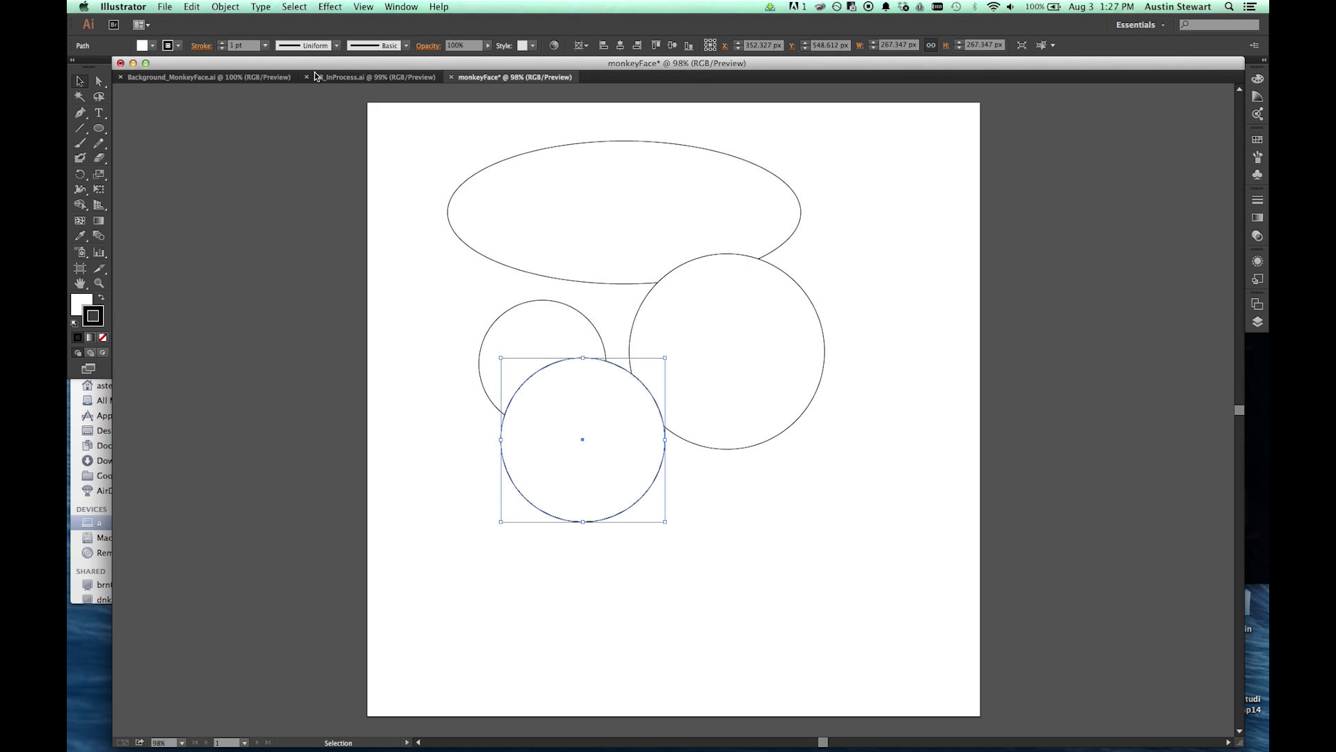
- Delete the wide ellipse near the top of the artboard
{"action": "left_click", "coordinate": [79, 81]}
{"action": "left_click", "coordinate": [574, 182]}
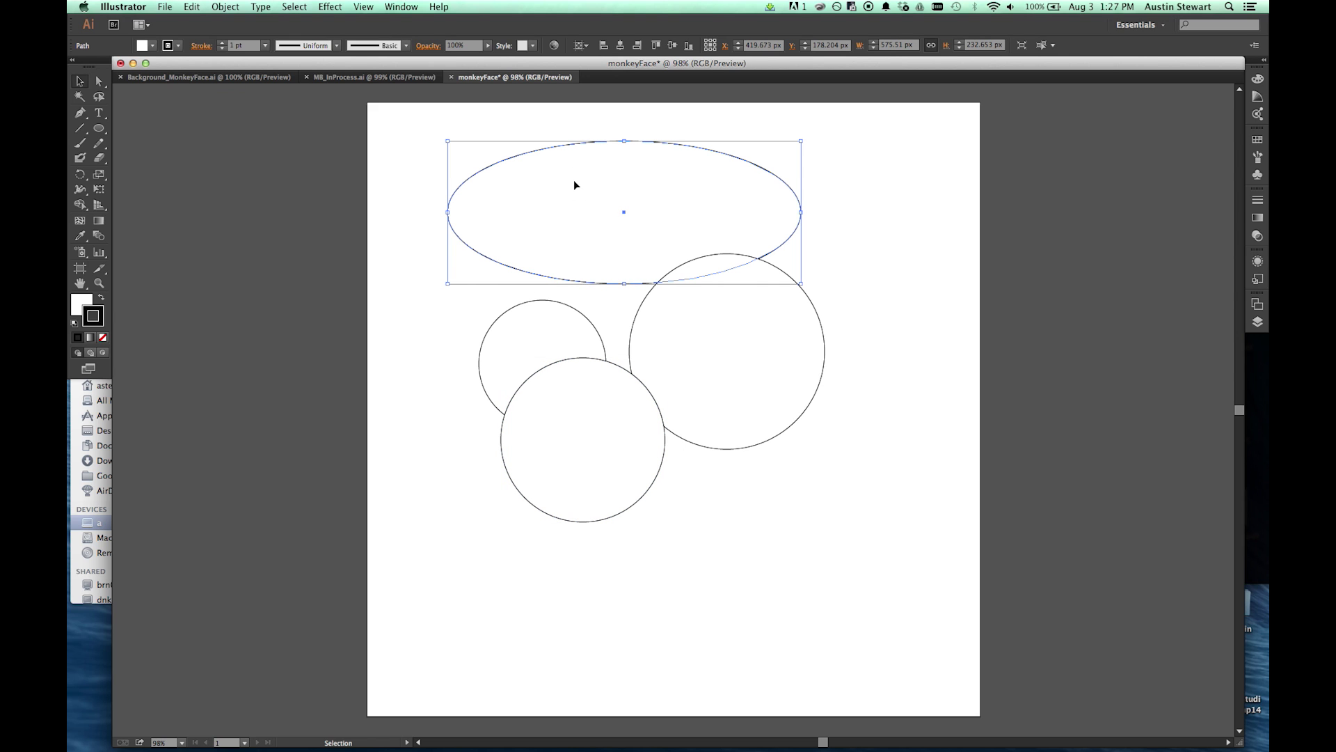
{"action": "key", "text": "Delete"}
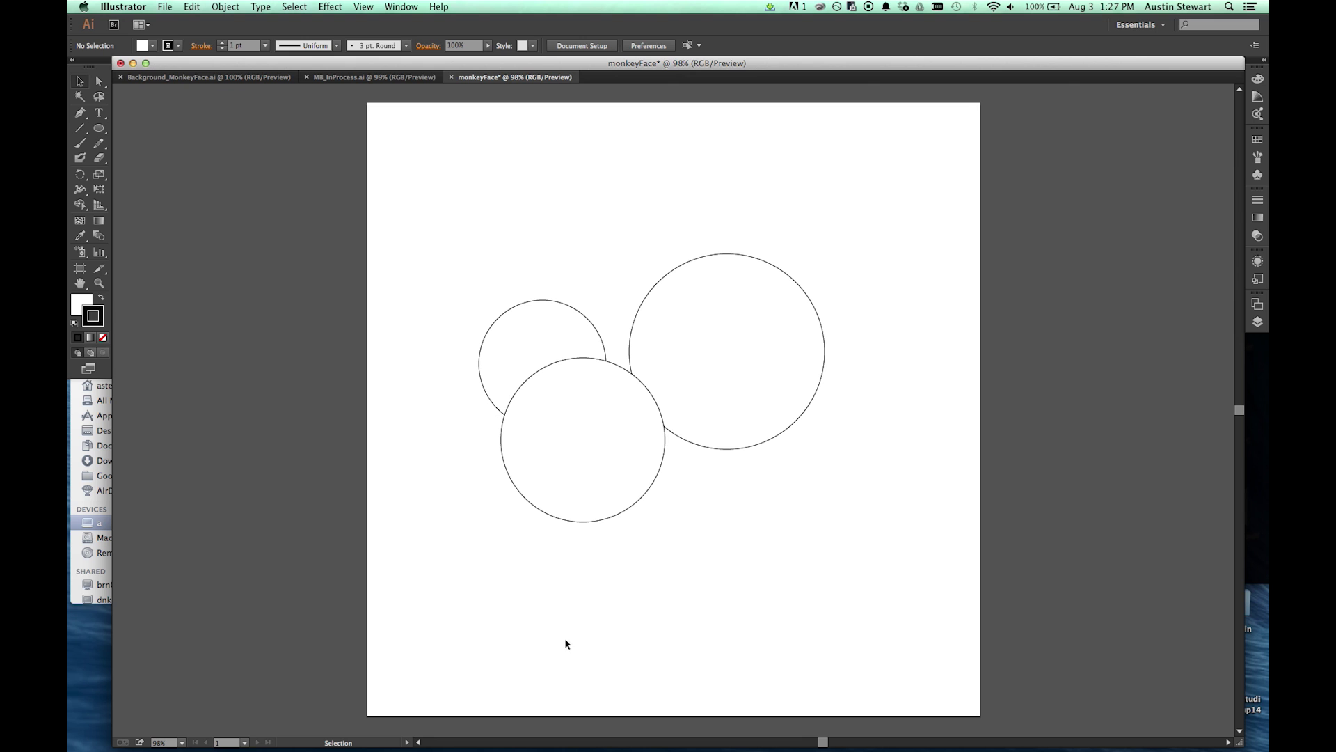
- Move the three circles into an overlapping cluster, with the mid-sized circle above the smallest and largest ones
{"action": "left_click", "coordinate": [558, 407]}
{"action": "left_click_drag", "start_coordinate": [558, 408], "coordinate": [600, 280]}
{"action": "left_click_drag", "start_coordinate": [507, 357], "coordinate": [542, 398]}
{"action": "left_click_drag", "start_coordinate": [763, 390], "coordinate": [735, 407]}
{"action": "left_click_drag", "start_coordinate": [580, 267], "coordinate": [559, 264]}
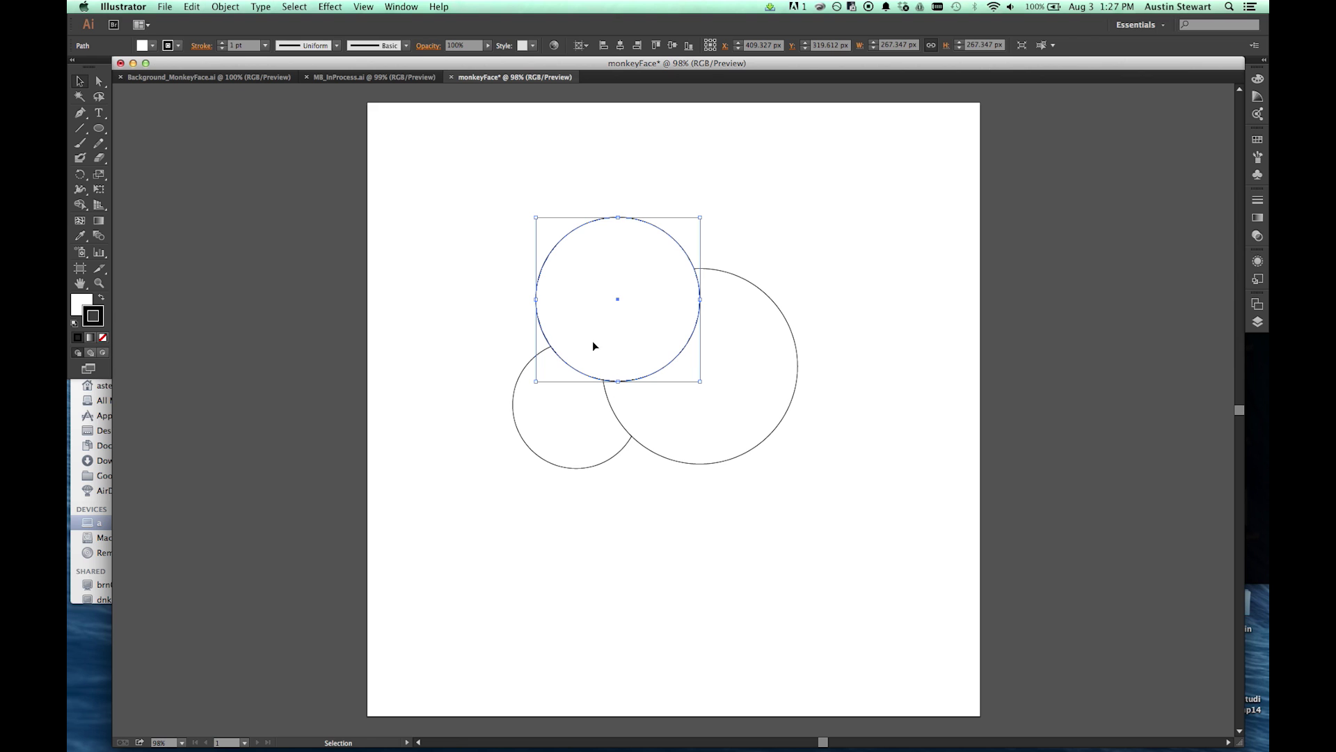
- Fill the mid-sized upper circle with RGB Cyan
{"action": "left_click", "coordinate": [748, 366]}
{"action": "left_click", "coordinate": [579, 428]}
{"action": "left_click", "coordinate": [597, 296]}
{"action": "left_click", "coordinate": [152, 46]}
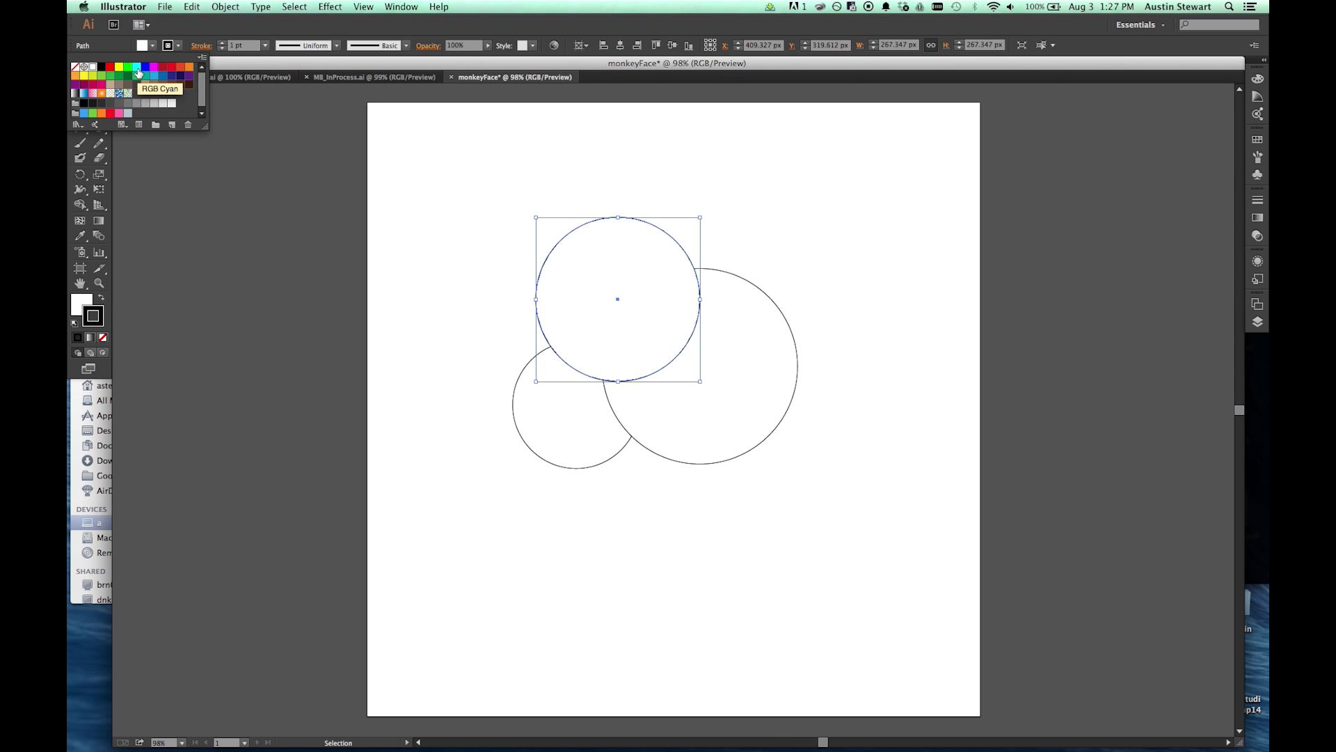
{"action": "left_click", "coordinate": [137, 68]}
- Fill the largest circle with bright yellow and the smallest circle with magenta
{"action": "left_click", "coordinate": [754, 386]}
{"action": "left_click", "coordinate": [754, 385]}
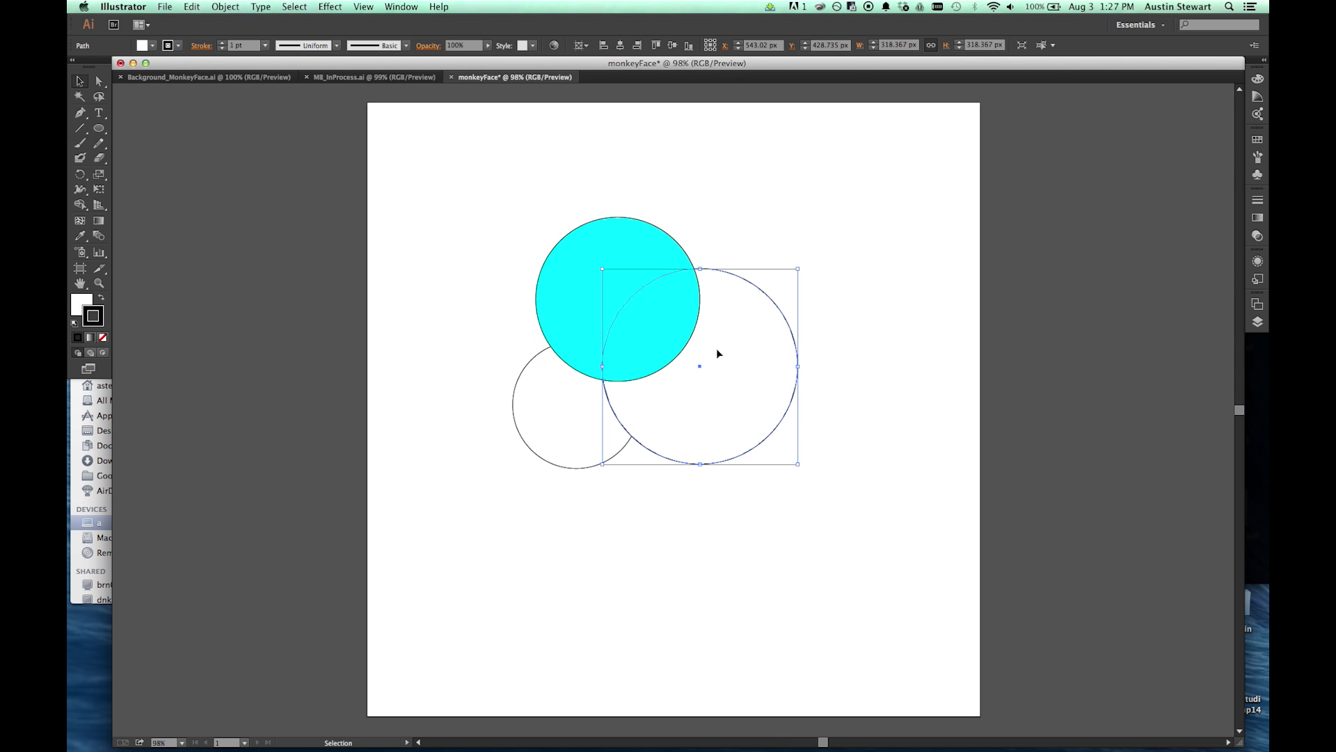
{"action": "left_click", "coordinate": [151, 46]}
{"action": "left_click", "coordinate": [121, 70]}
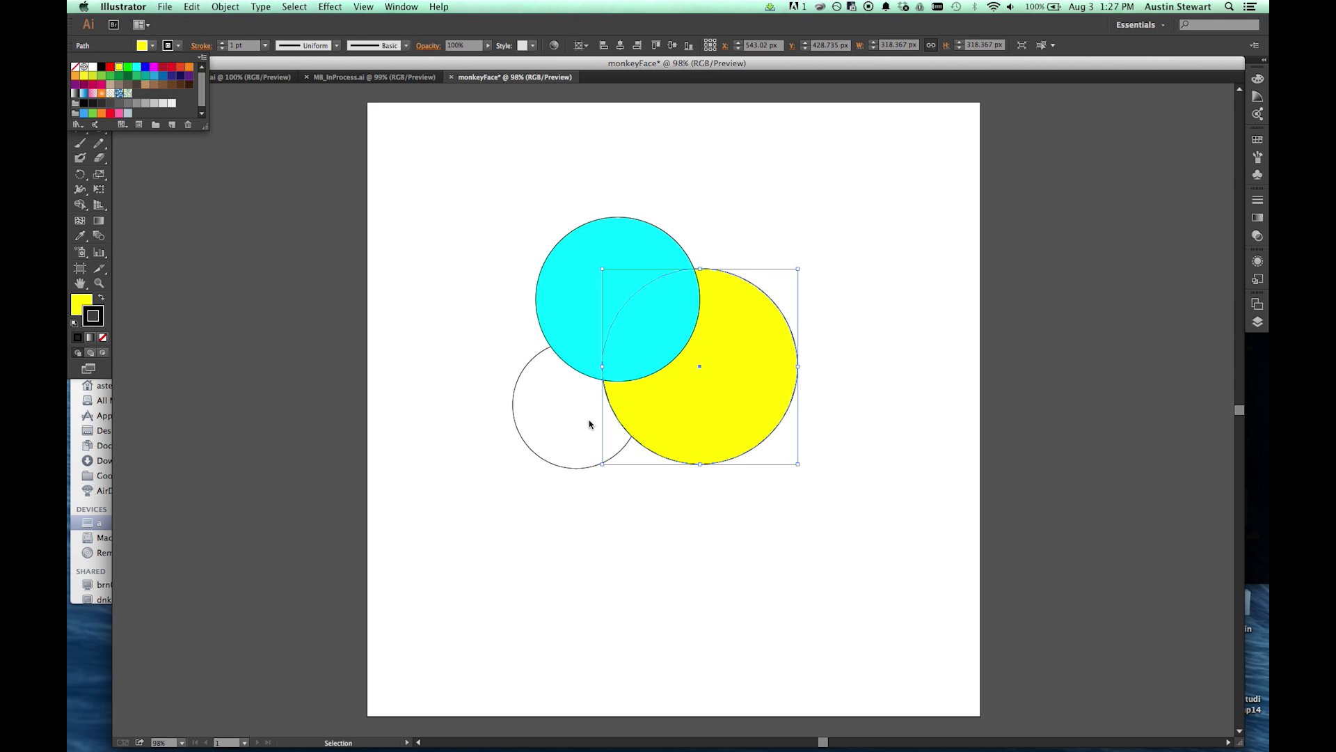
{"action": "left_click", "coordinate": [537, 418]}
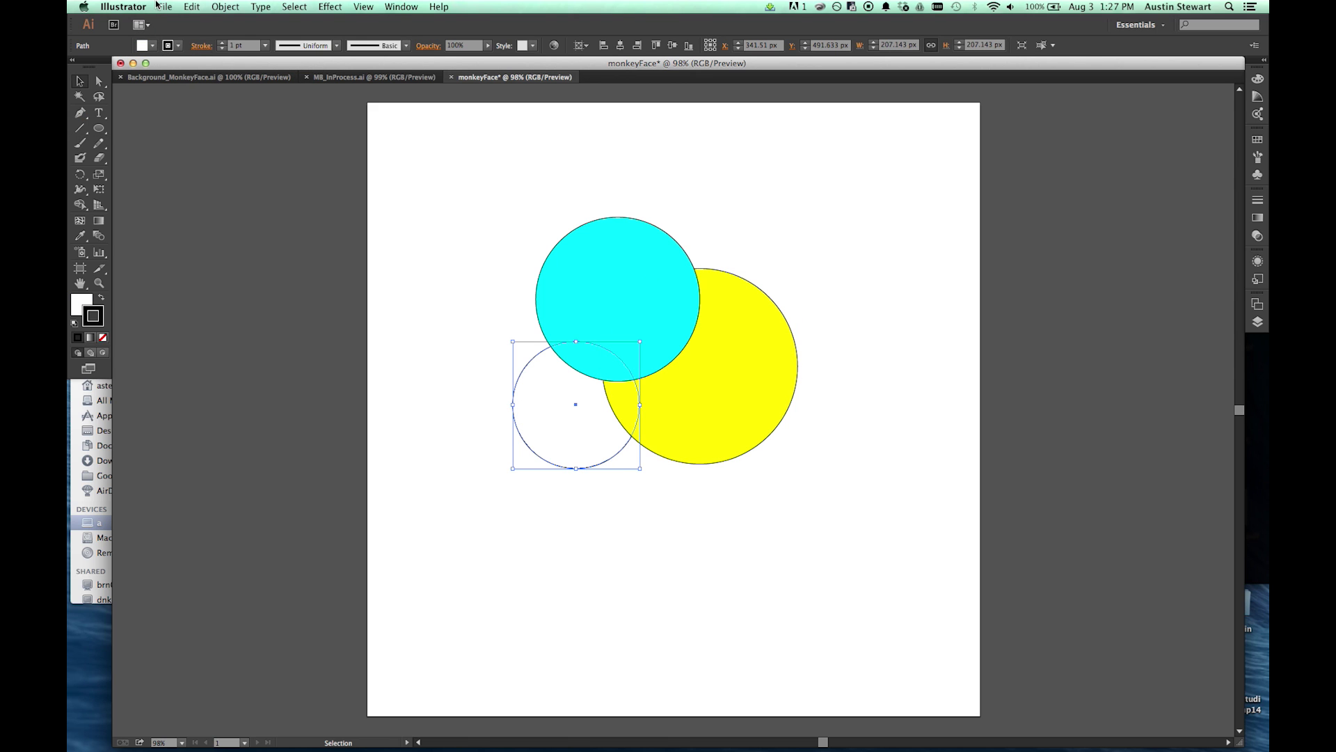
{"action": "left_click", "coordinate": [152, 46]}
{"action": "left_click", "coordinate": [156, 68]}
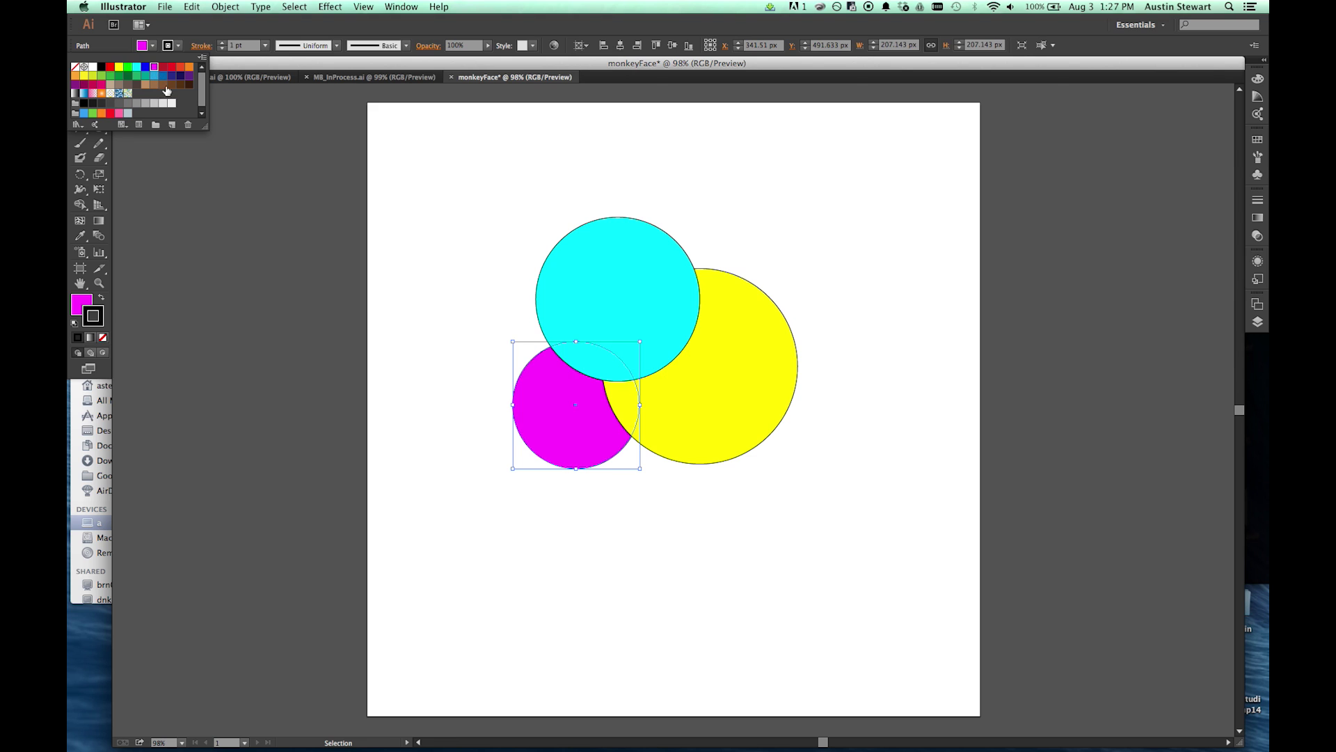
- Select the yellow, cyan and magenta circles in turn to examine how they are stacked
{"action": "left_click", "coordinate": [720, 387]}
{"action": "left_click", "coordinate": [608, 294]}
{"action": "left_click", "coordinate": [566, 409]}
{"action": "left_click", "coordinate": [595, 277]}
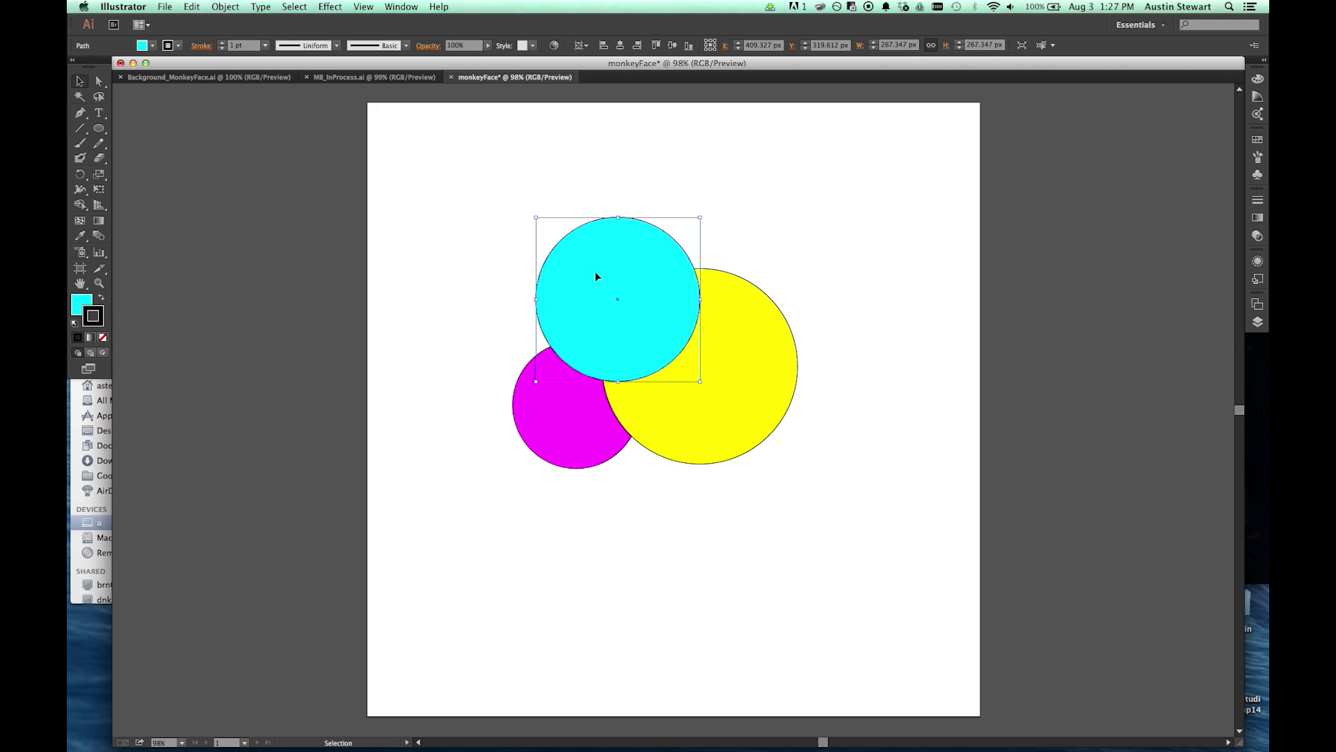
{"action": "left_click", "coordinate": [734, 437]}
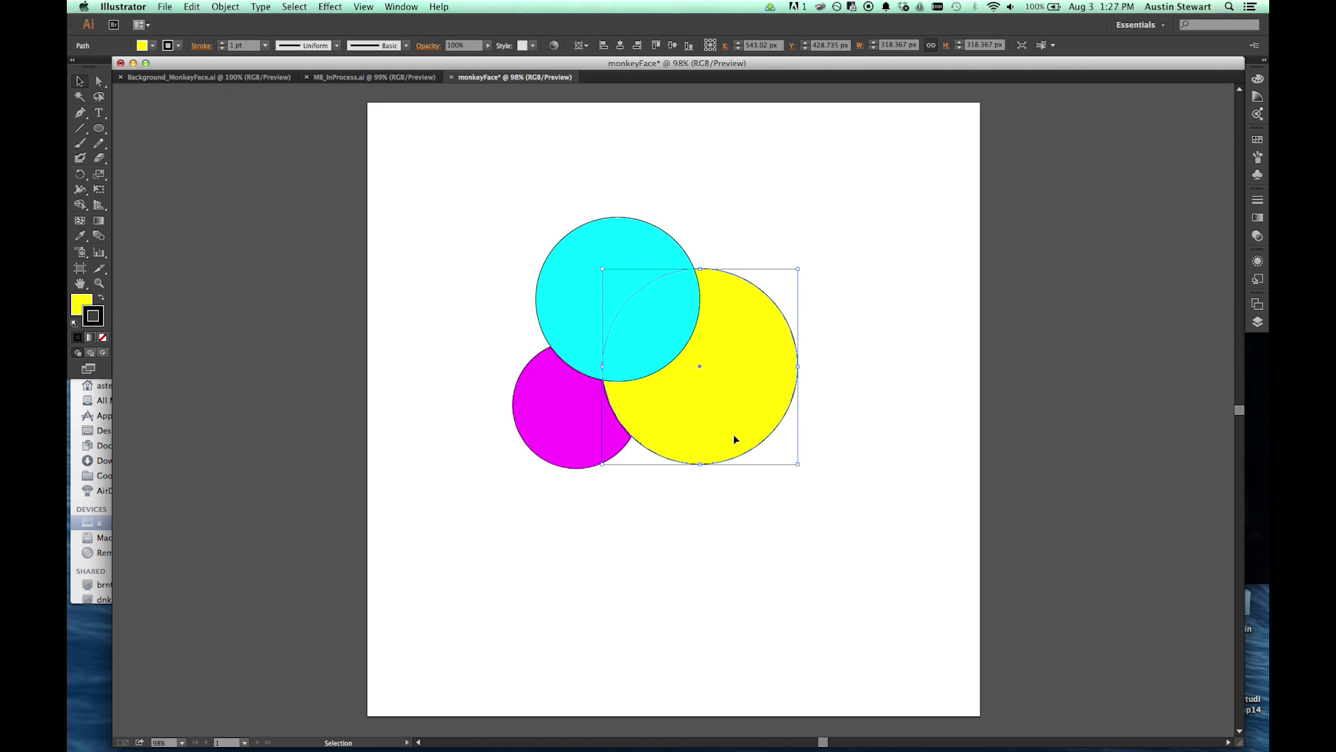
{"action": "left_click", "coordinate": [578, 424]}
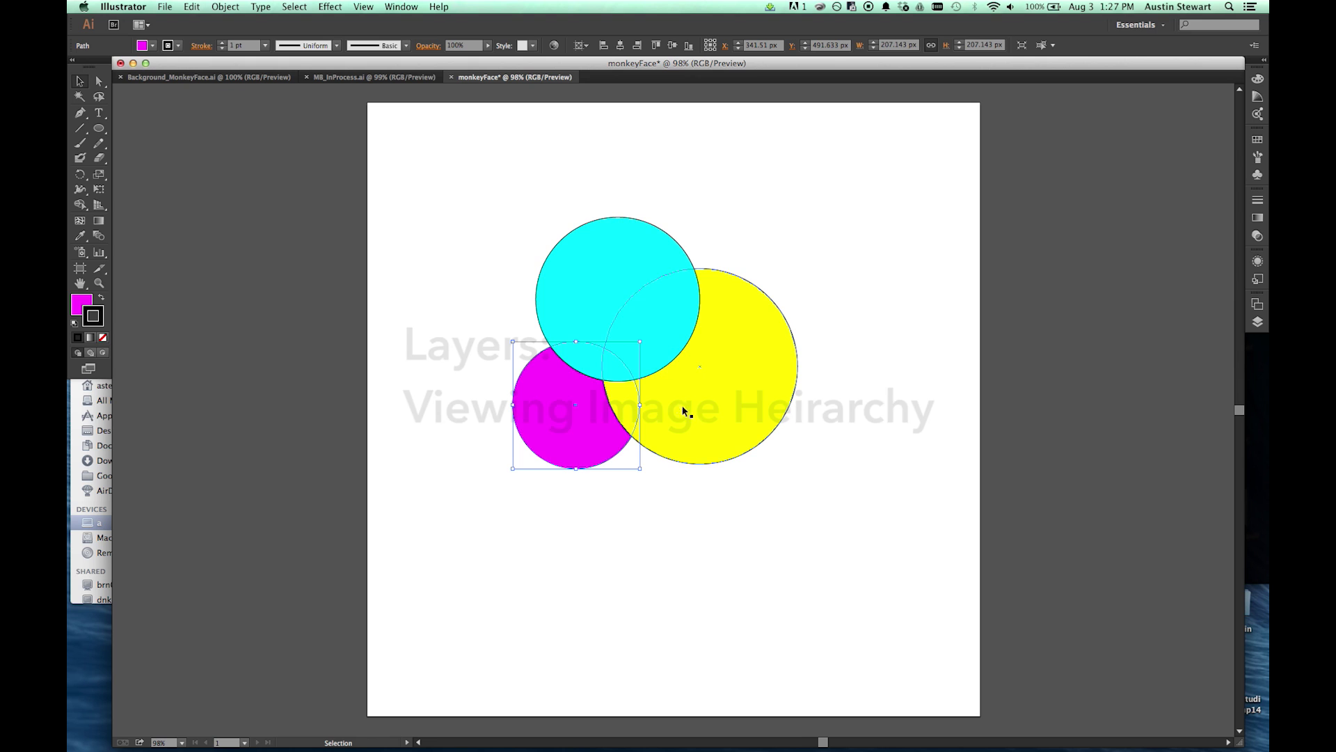
{"action": "left_click", "coordinate": [562, 289]}
- Bring the magenta circle to the front of the stack
{"action": "left_click", "coordinate": [575, 435]}
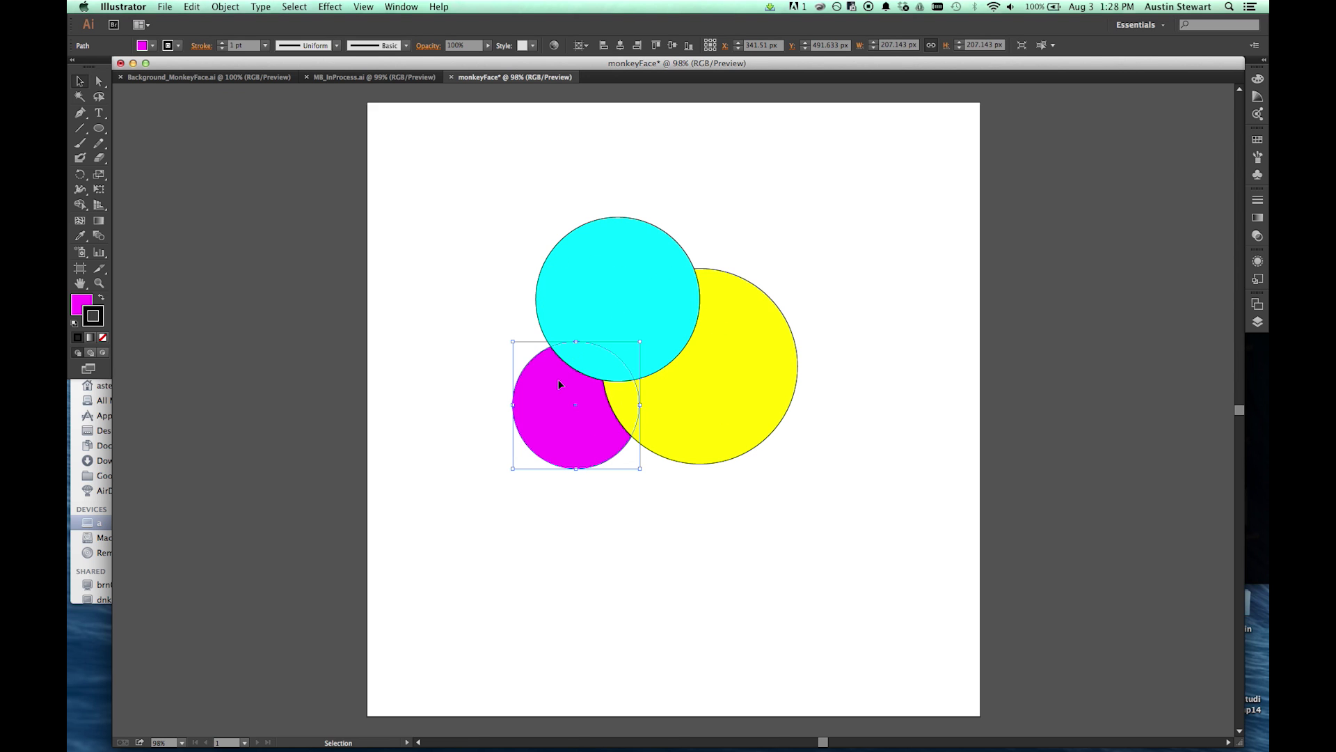
{"action": "right_click", "coordinate": [594, 411]}
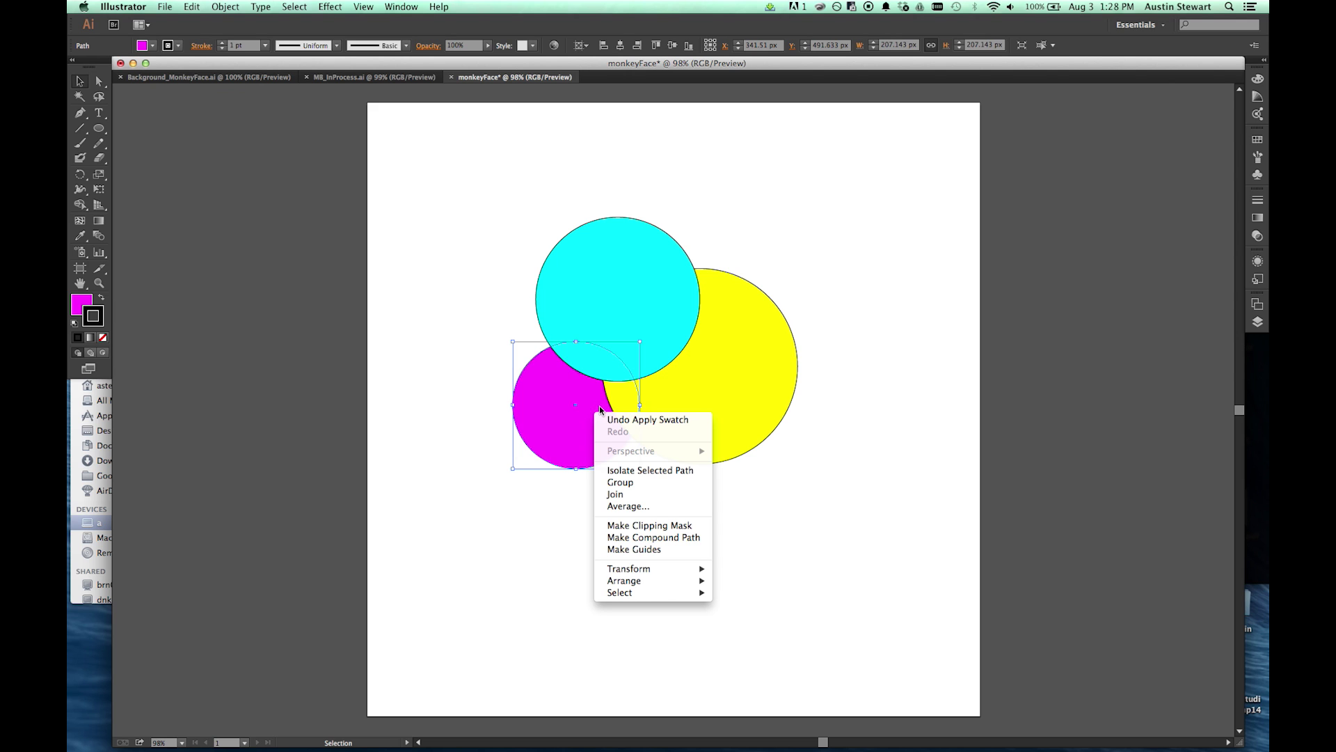
{"action": "mouse_move", "coordinate": [637, 586]}
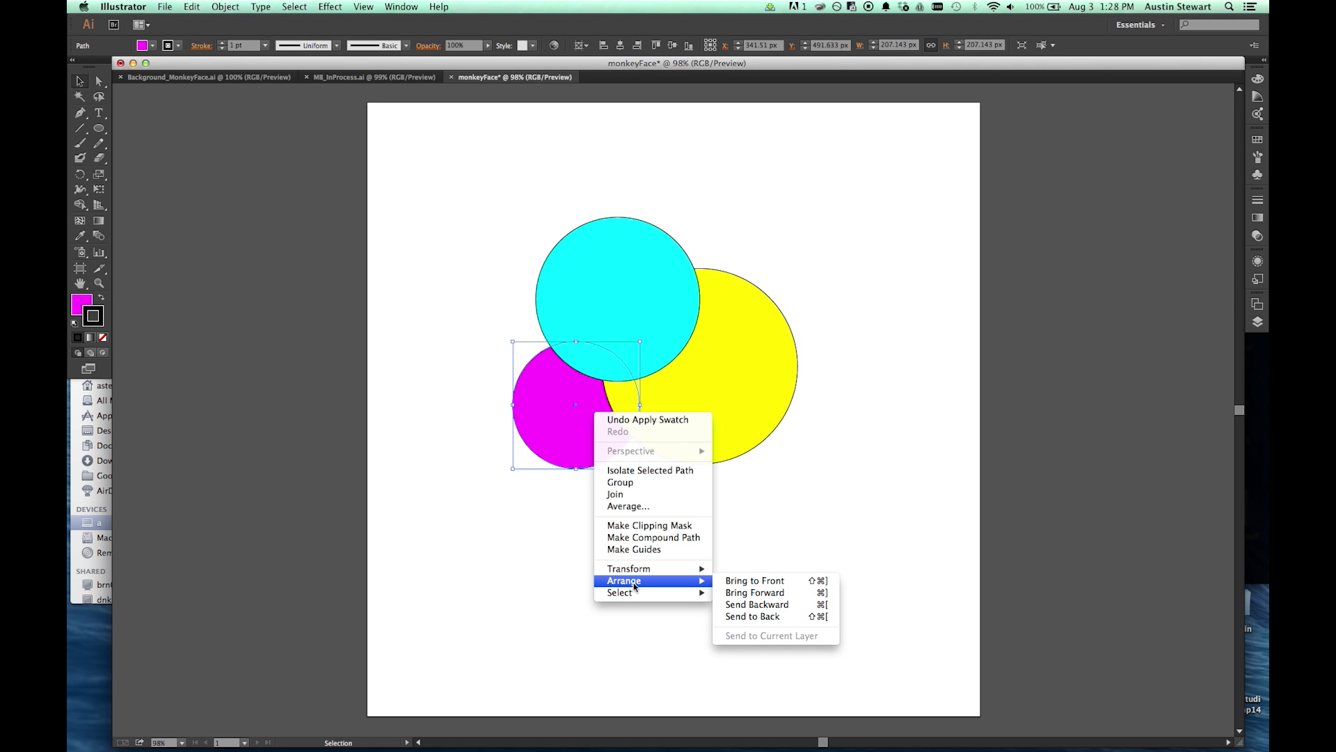
{"action": "left_click", "coordinate": [777, 582]}
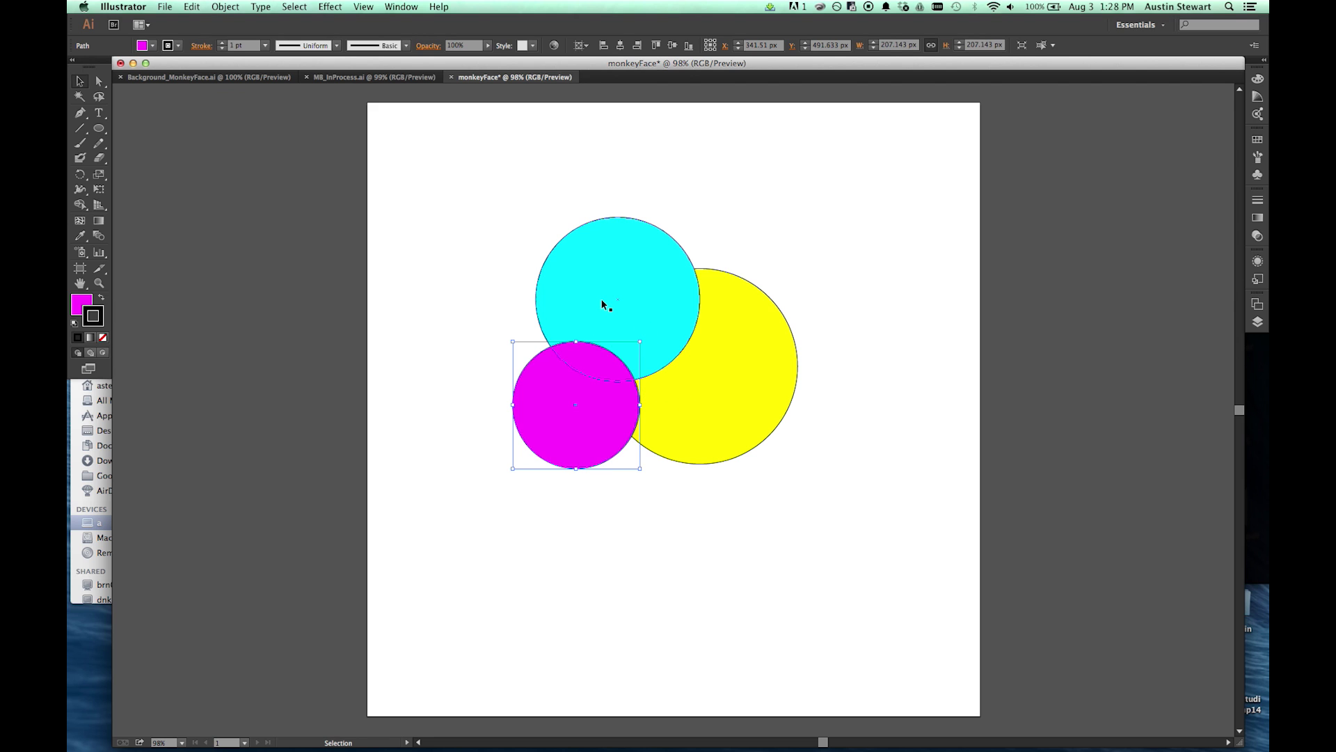
- Send the magenta circle backward one level and shift it about 27 px toward the yellow circle
{"action": "right_click", "coordinate": [601, 395]}
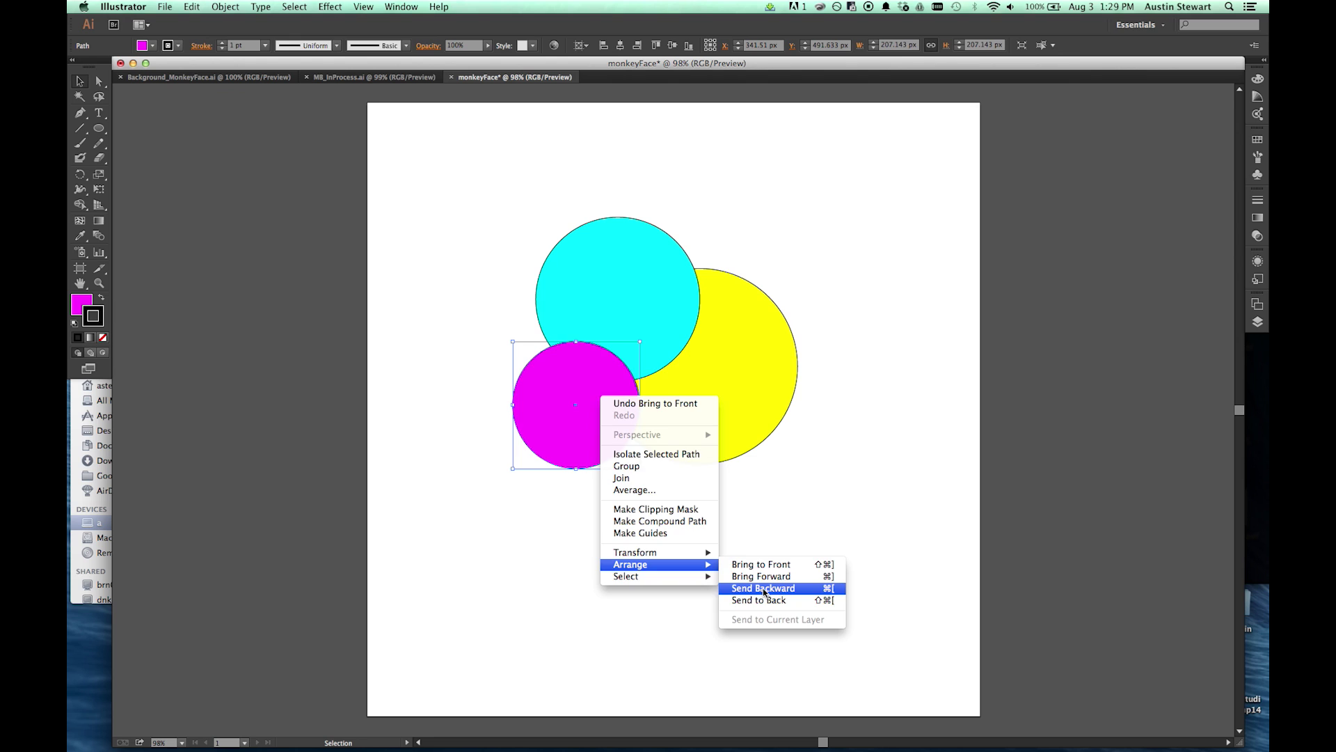
{"action": "left_click", "coordinate": [764, 590]}
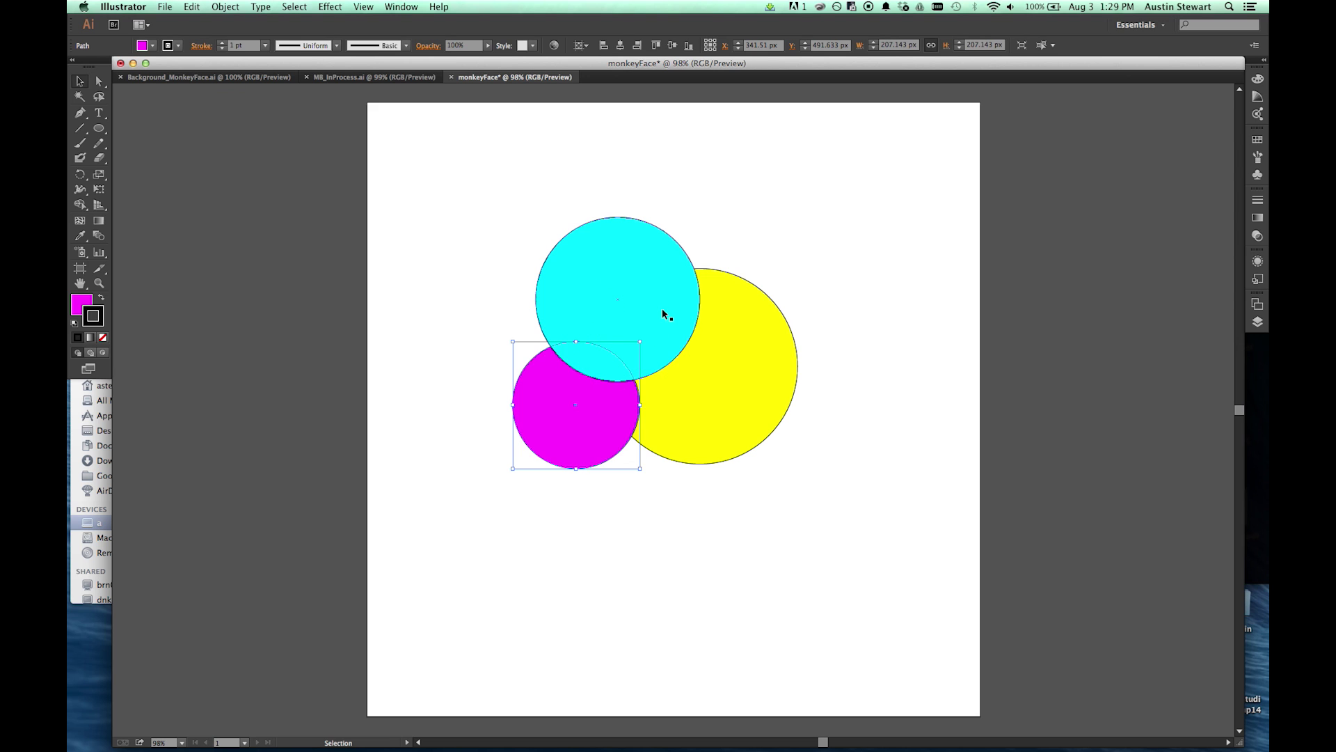
{"action": "left_click_drag", "start_coordinate": [623, 419], "coordinate": [640, 413]}
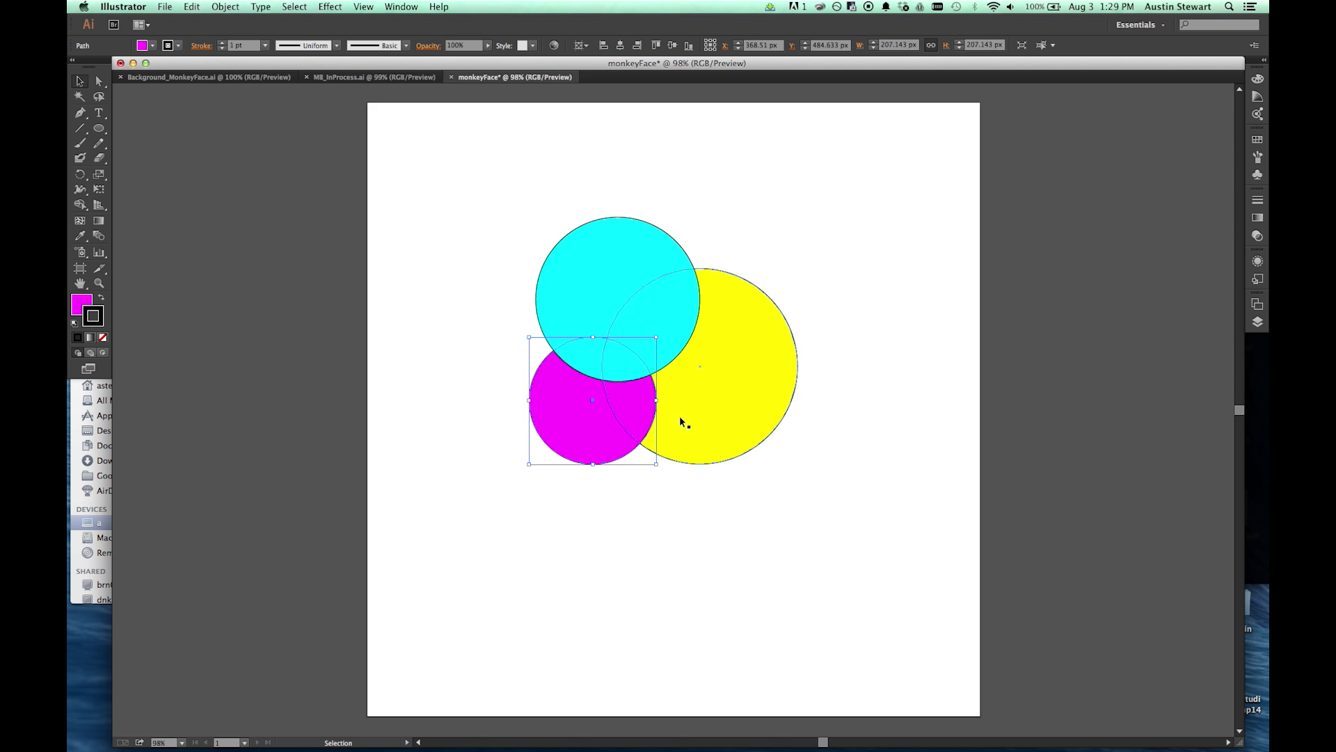
- Send the magenta circle backward another level, behind the yellow circle
{"action": "right_click", "coordinate": [606, 422]}
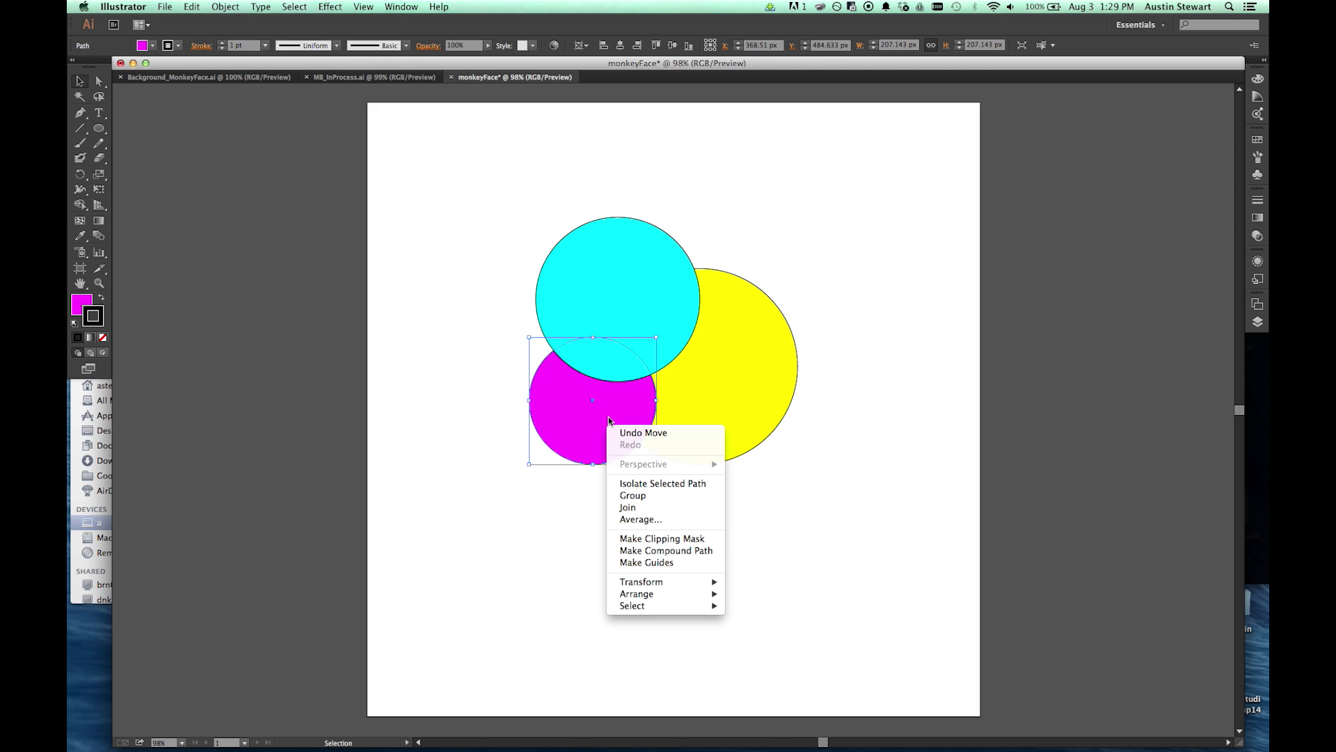
{"action": "mouse_move", "coordinate": [656, 595]}
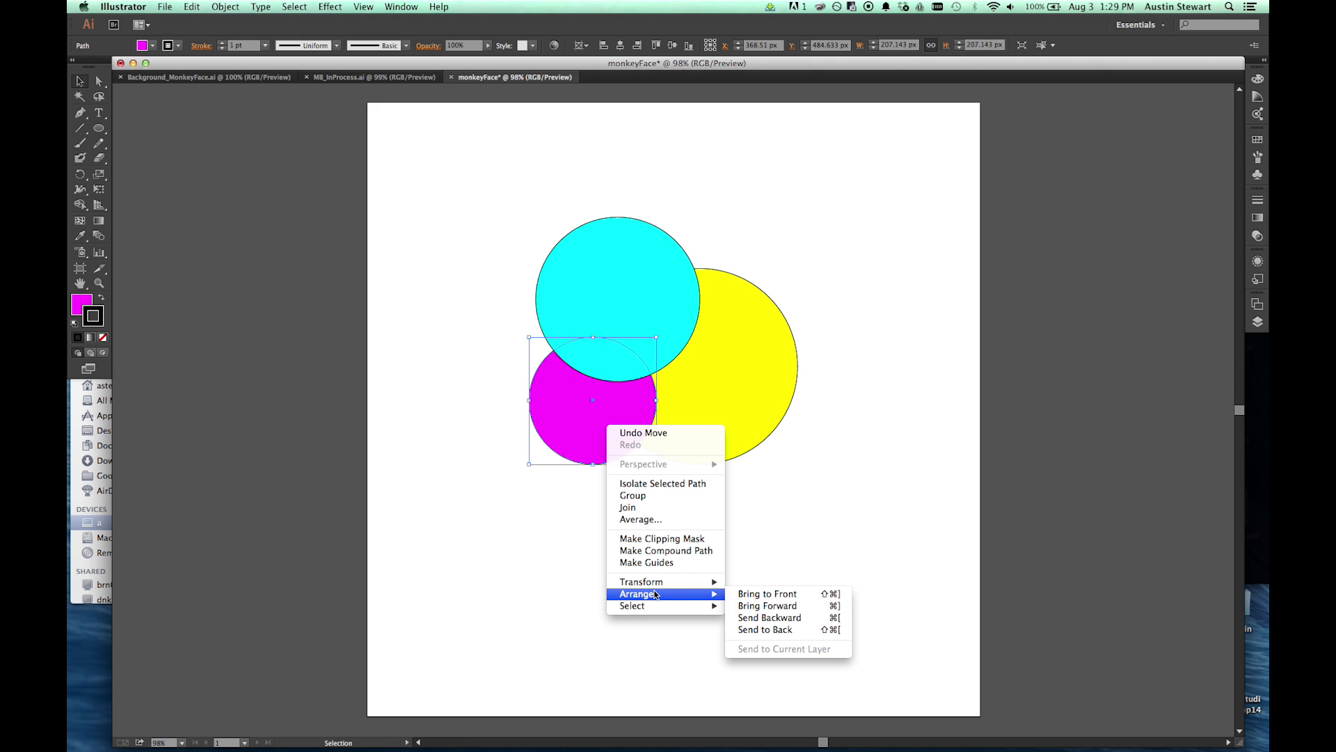
{"action": "left_click", "coordinate": [794, 618]}
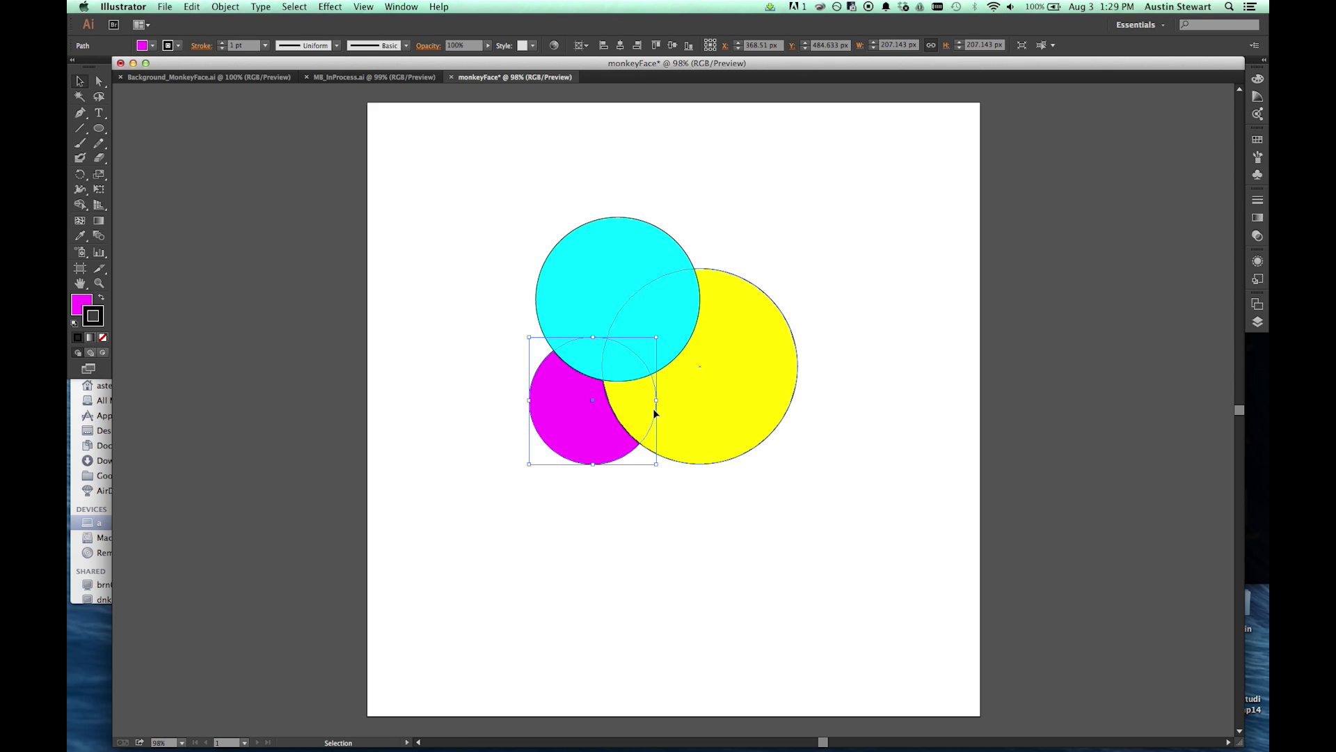
- Send the cyan circle to the back of the stack and clear the selection
{"action": "left_click", "coordinate": [624, 271]}
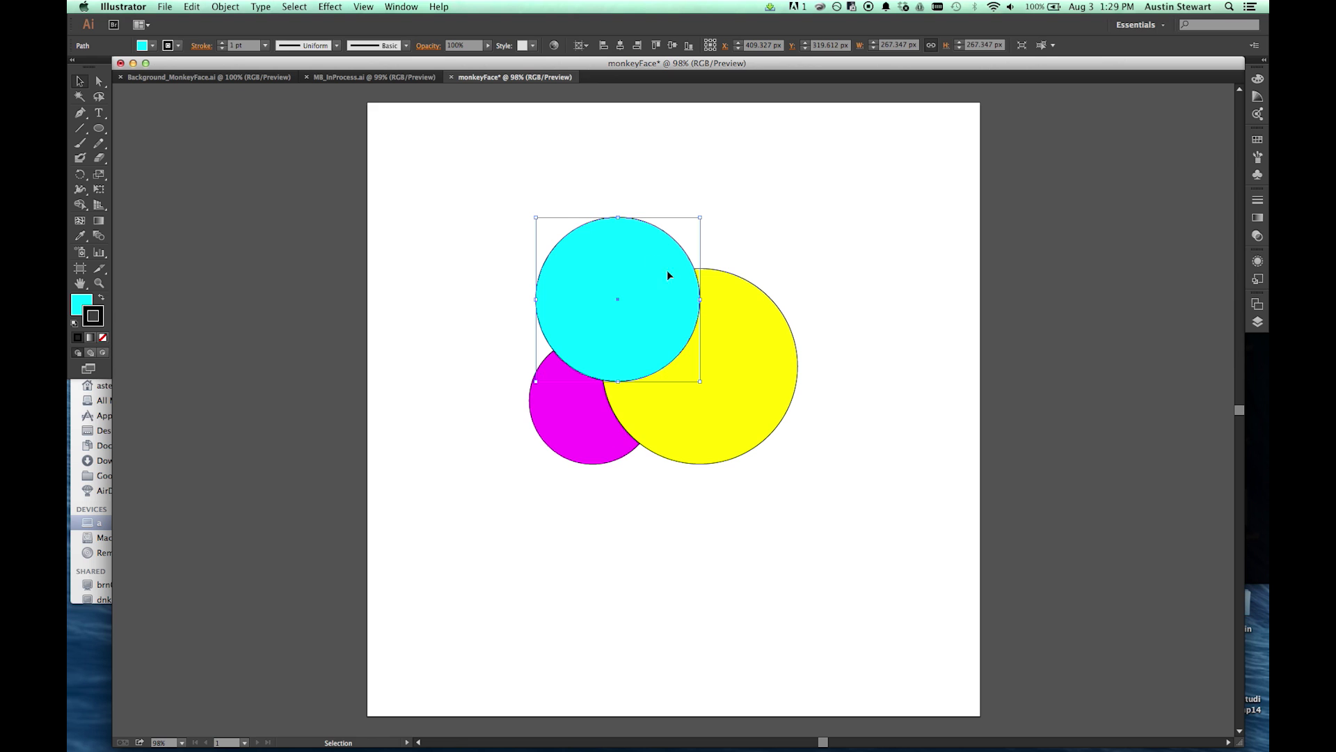
{"action": "right_click", "coordinate": [611, 256]}
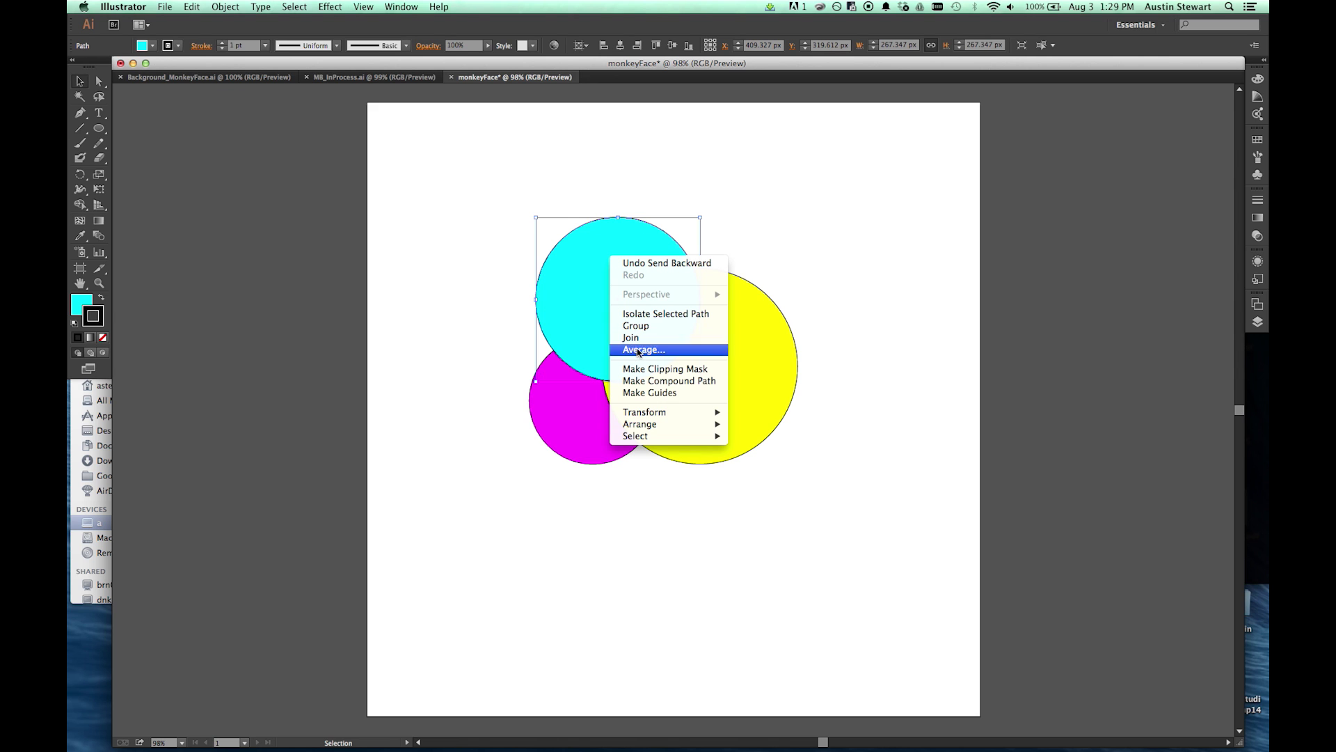
{"action": "mouse_move", "coordinate": [646, 424]}
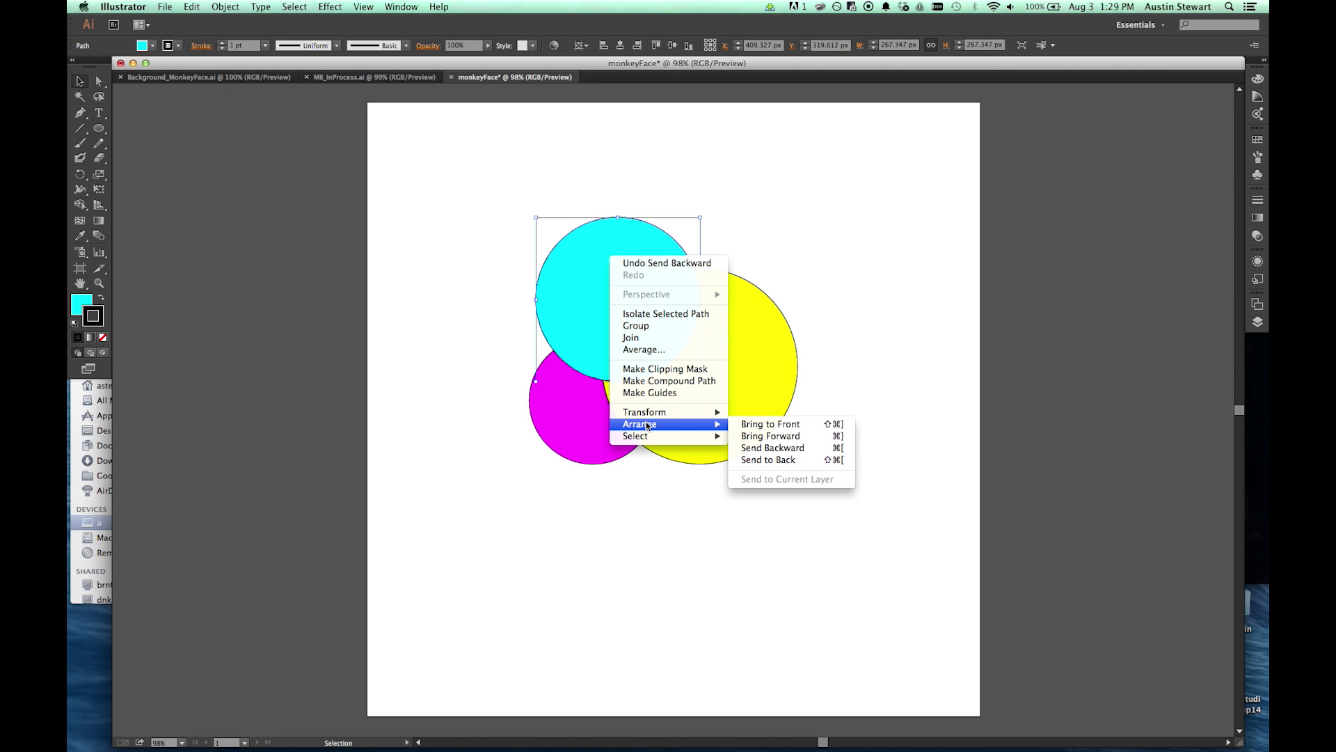
{"action": "left_click", "coordinate": [768, 460]}
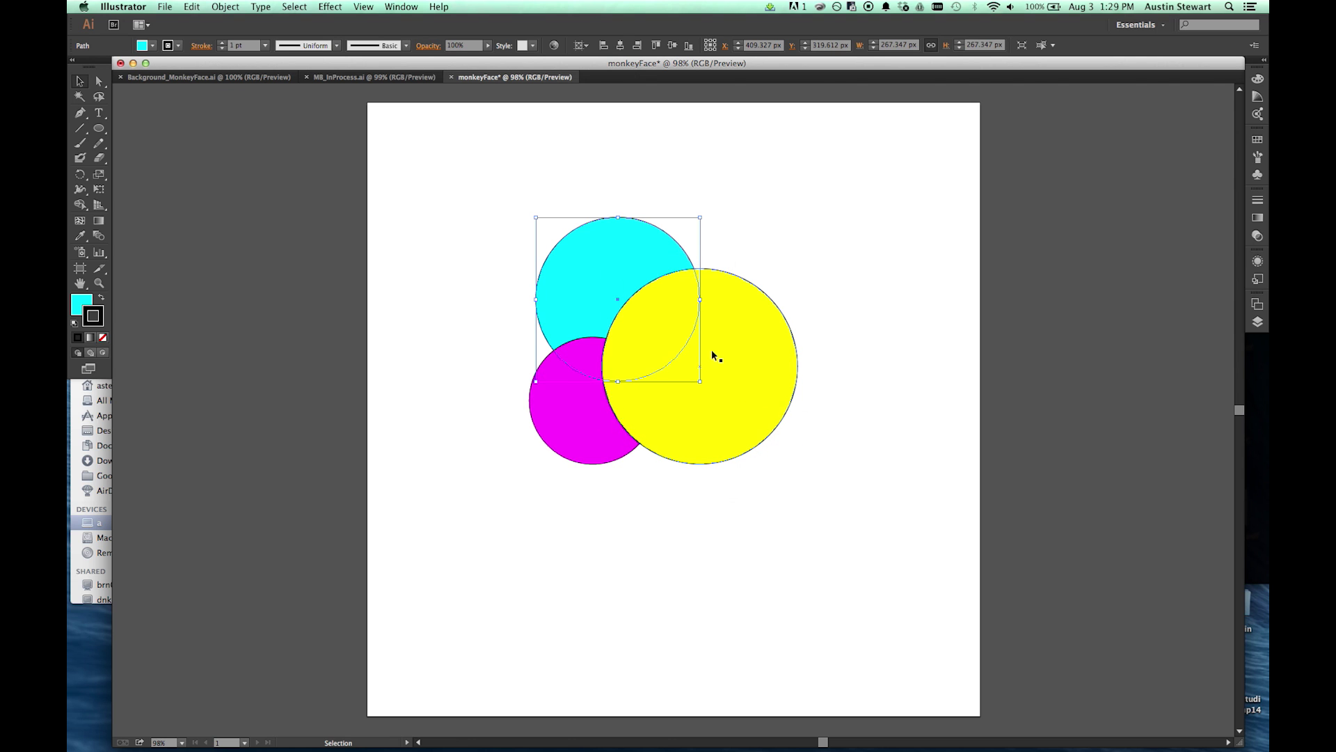
{"action": "left_click", "coordinate": [448, 272]}
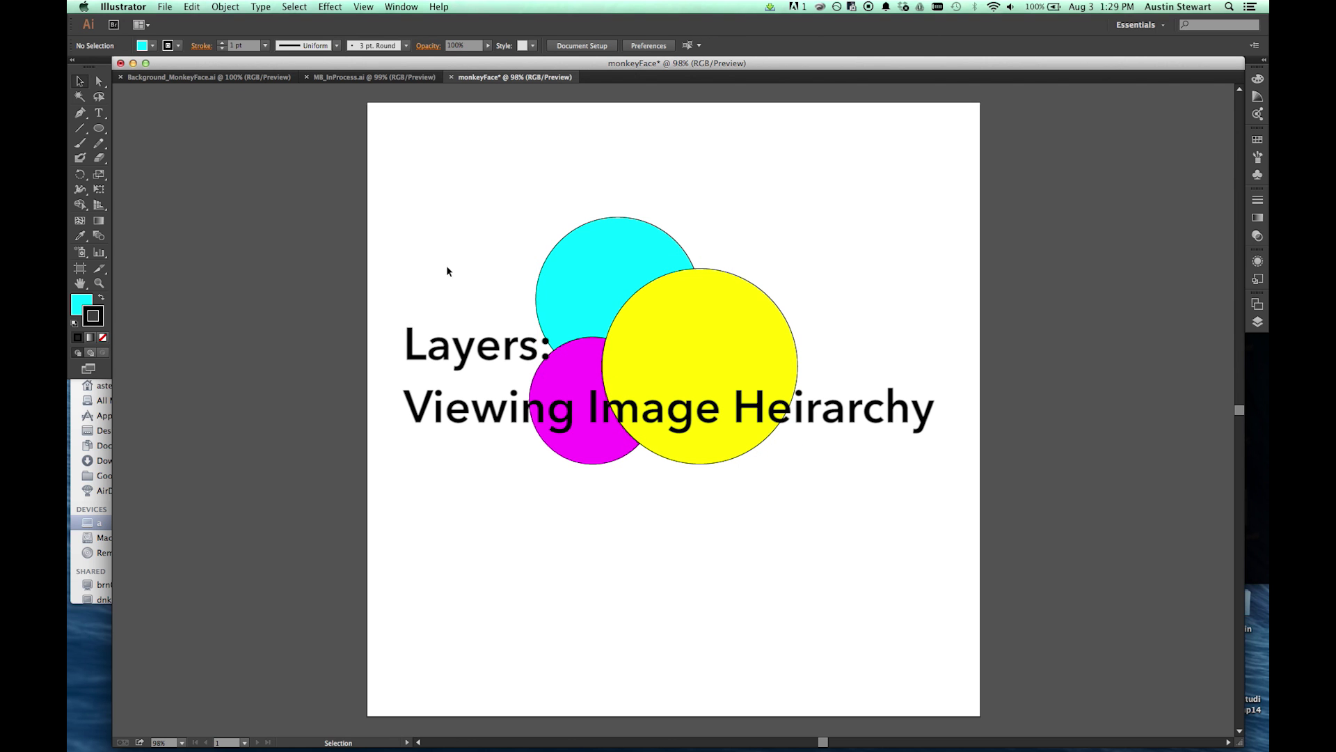
- Select the magenta, yellow and cyan circles repeatedly to examine their new stacking order
{"action": "left_click", "coordinate": [568, 383]}
{"action": "left_click", "coordinate": [740, 378]}
{"action": "left_click", "coordinate": [579, 259]}
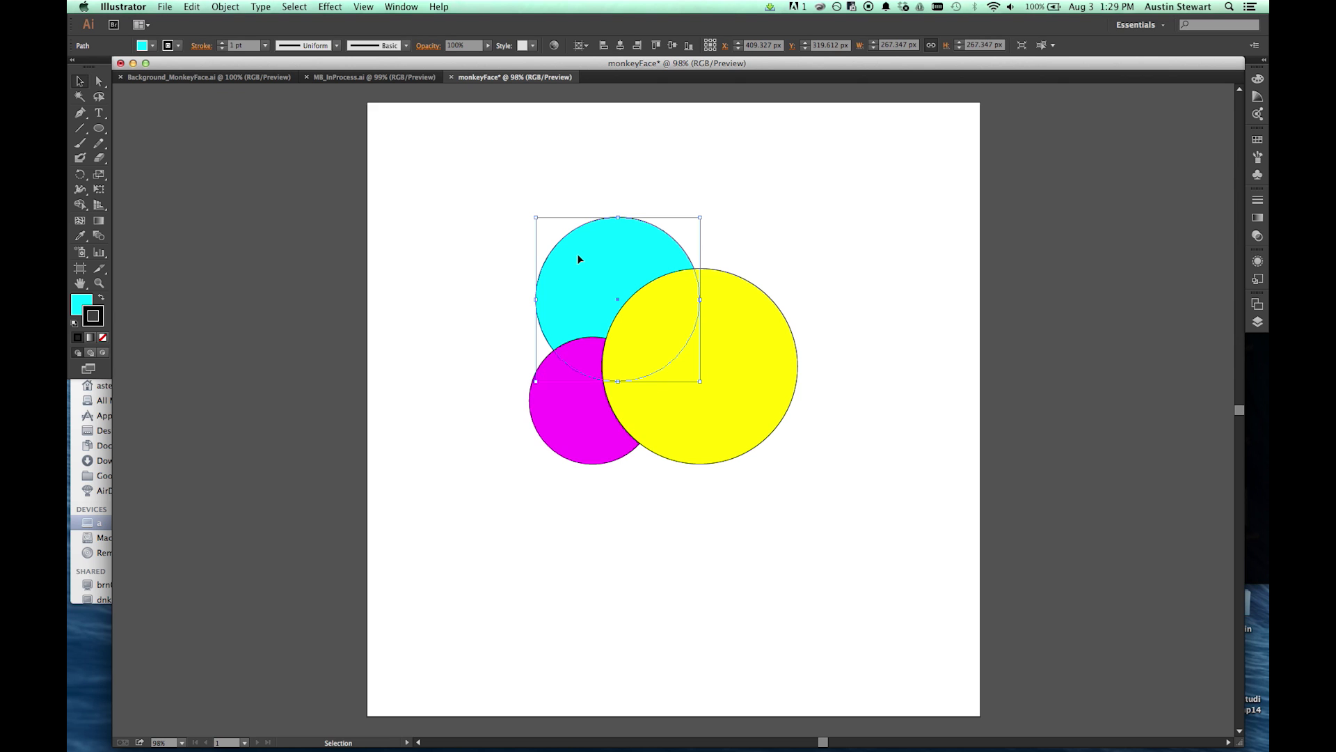
{"action": "left_click", "coordinate": [575, 439]}
{"action": "left_click", "coordinate": [741, 386]}
{"action": "left_click", "coordinate": [620, 240]}
{"action": "left_click", "coordinate": [478, 183]}
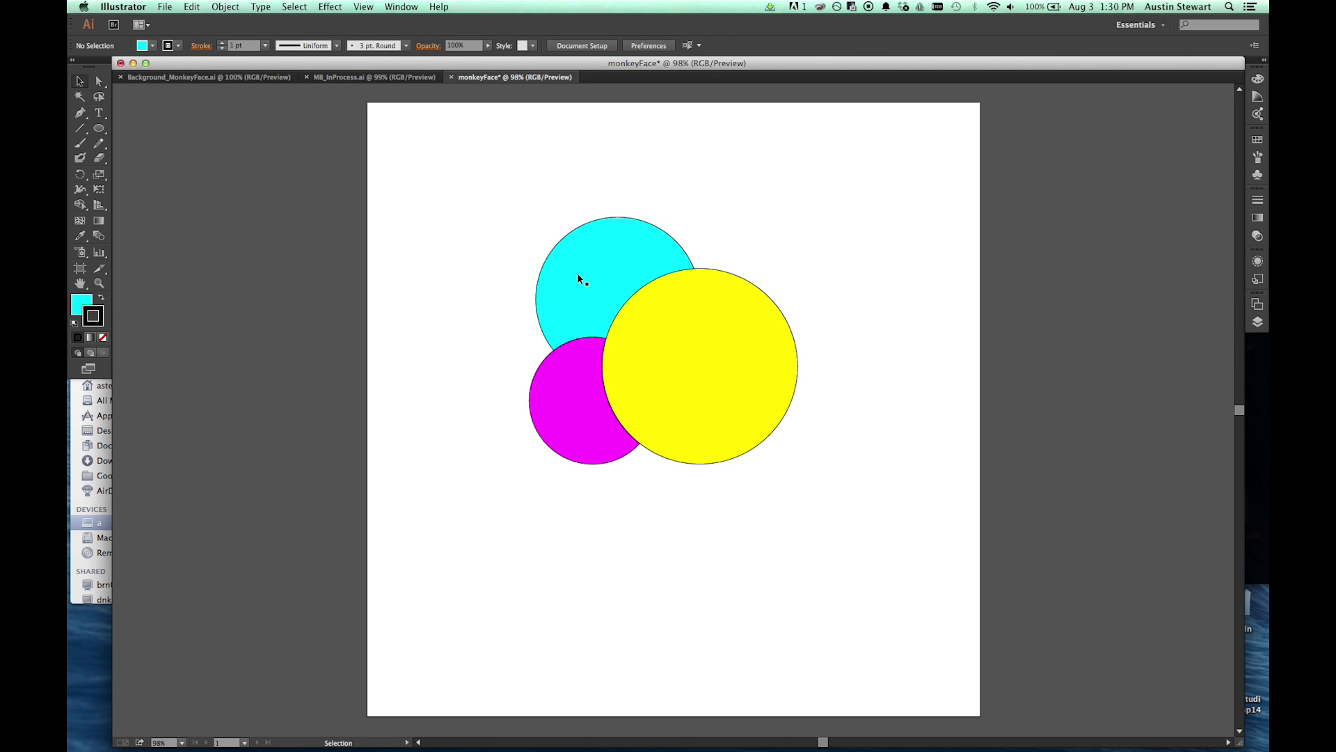
{"action": "left_click", "coordinate": [717, 364]}
{"action": "left_click", "coordinate": [558, 414]}
{"action": "left_click", "coordinate": [561, 298]}
{"action": "left_click", "coordinate": [466, 280]}
- Draw a large cyan circle about 588 px in diameter from its center, covering all three existing circles
{"action": "left_click", "coordinate": [99, 130]}
{"action": "mouse_move", "coordinate": [651, 357]}
{"action": "left_mouse_down"}
{"action": "mouse_move", "coordinate": [781, 470]}
{"action": "mouse_move", "coordinate": [831, 494]}
{"action": "left_mouse_up"}
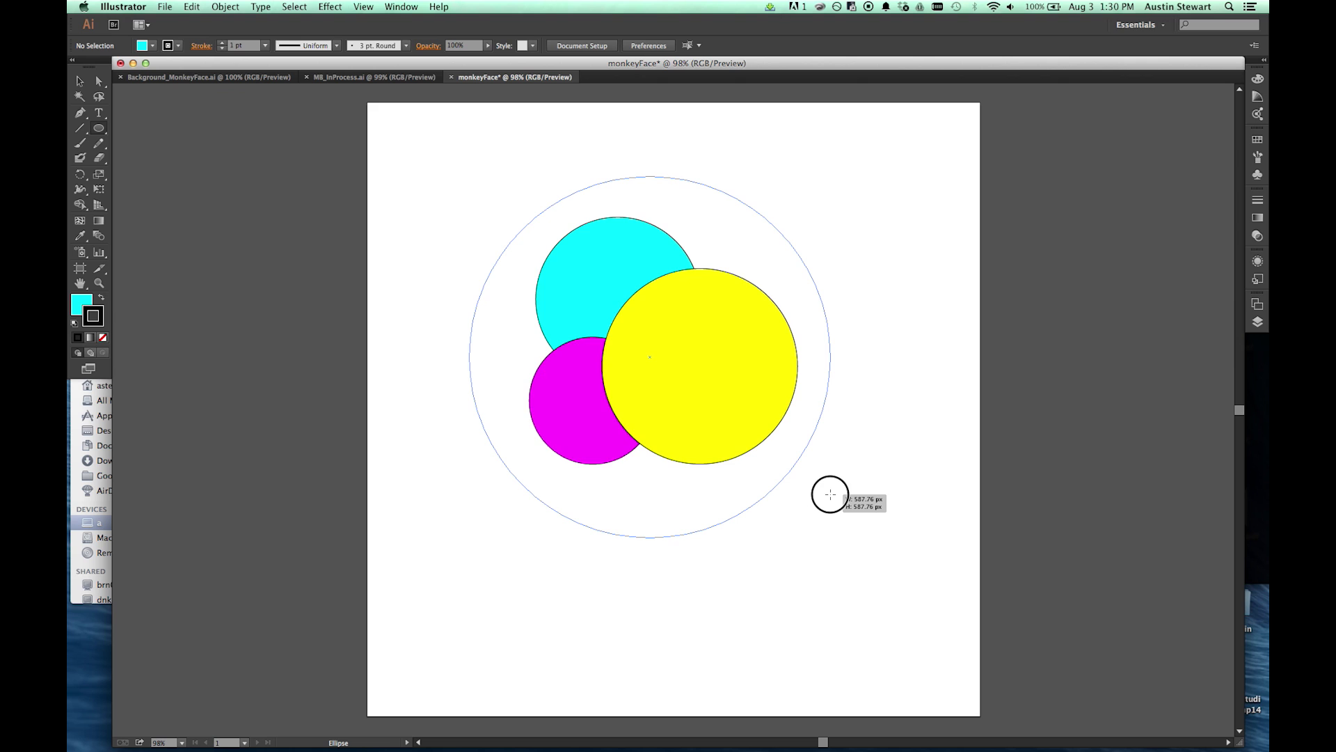
{"action": "left_click_drag", "start_coordinate": [830, 494], "coordinate": [830, 494]}
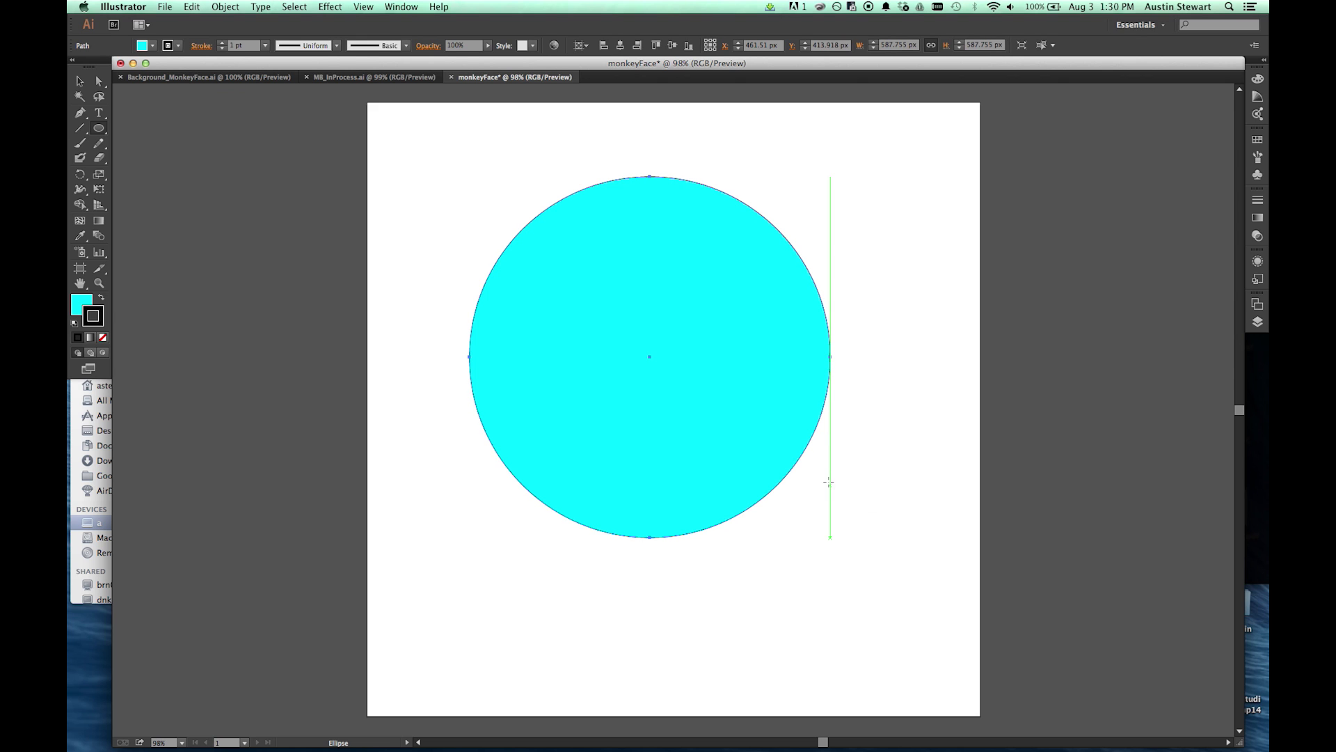
{"action": "key", "text": "v"}
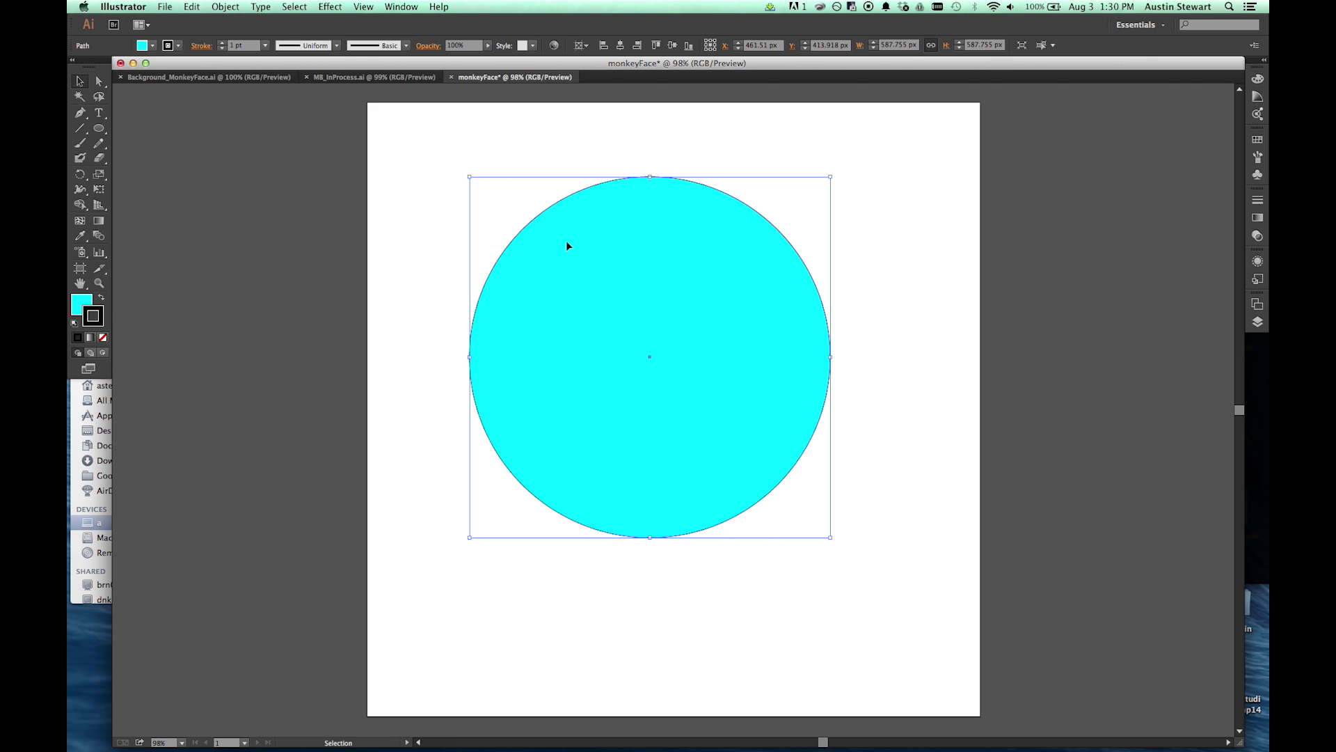
{"action": "right_click", "coordinate": [664, 260]}
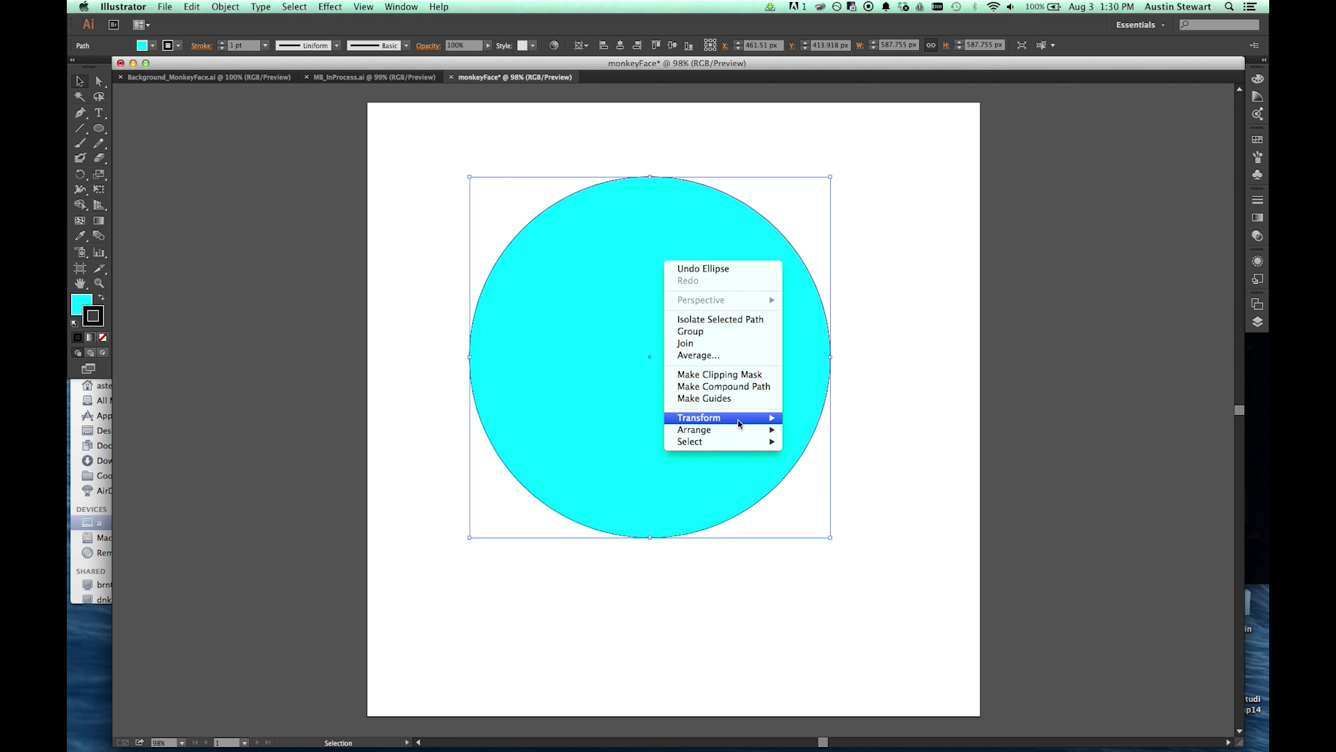
{"action": "mouse_move", "coordinate": [736, 431]}
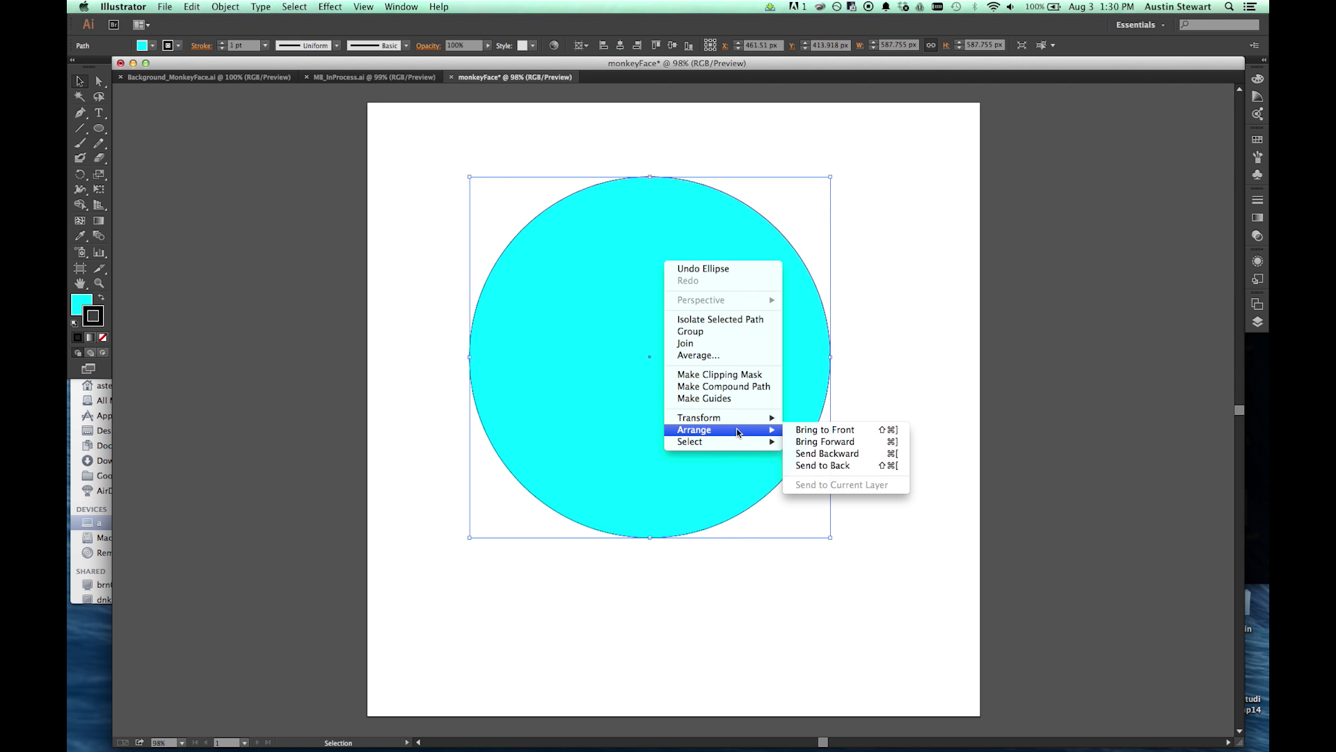
{"action": "left_click", "coordinate": [828, 466]}
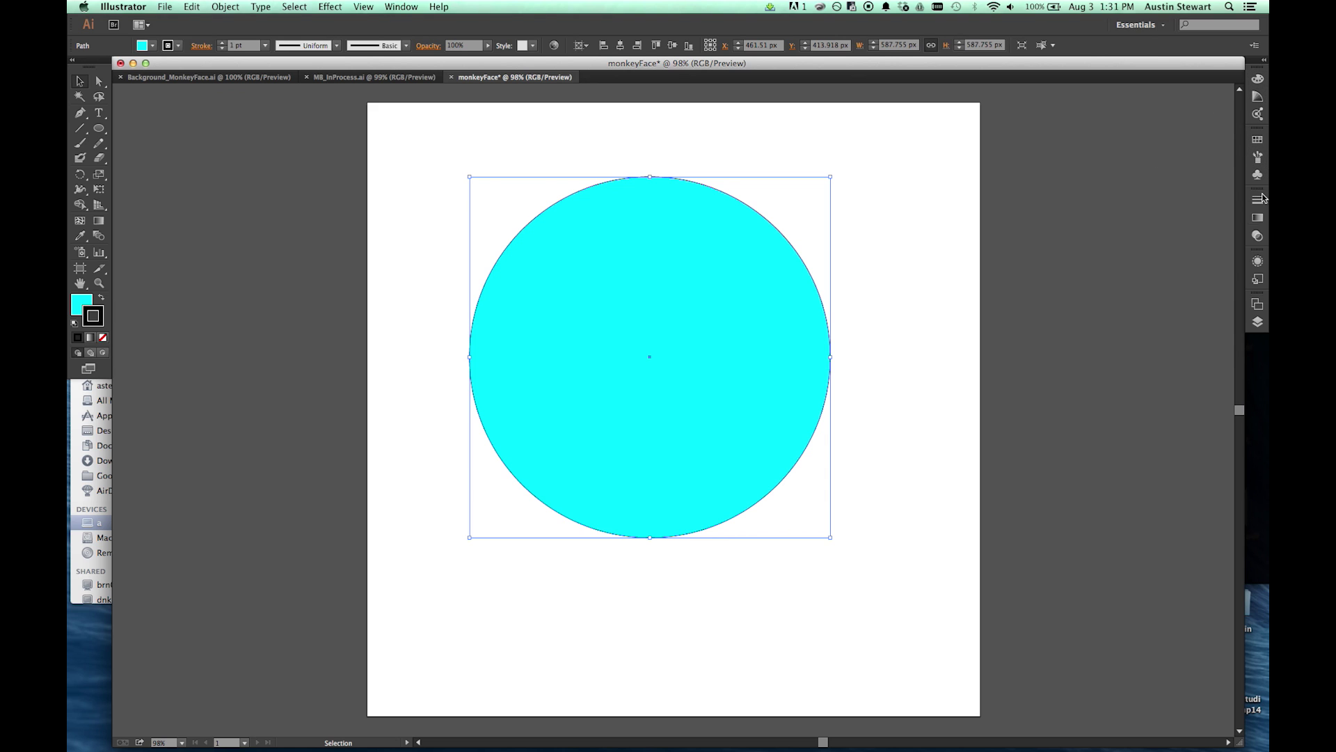
- Expand Layer 1 in the layers list and select the hidden yellow and magenta circles in turn from it
{"action": "left_click", "coordinate": [1258, 321]}
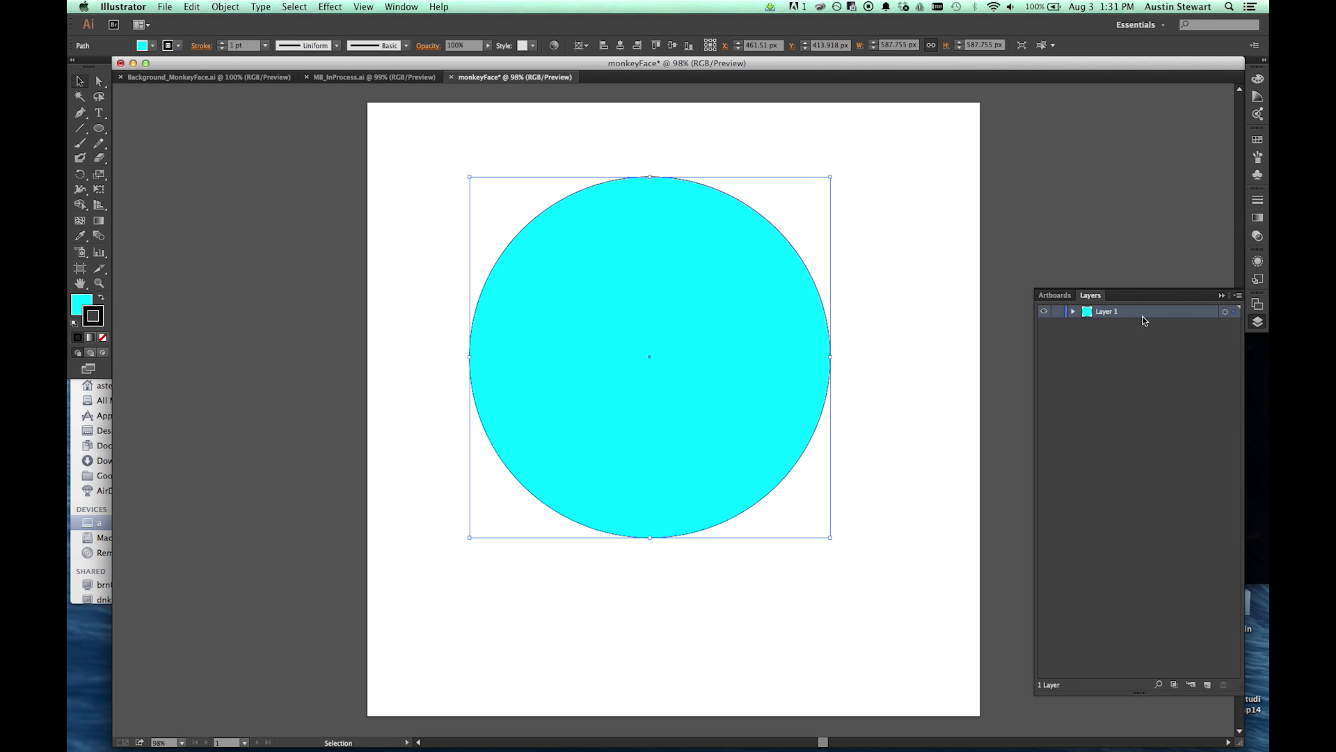
{"action": "left_click", "coordinate": [1072, 313]}
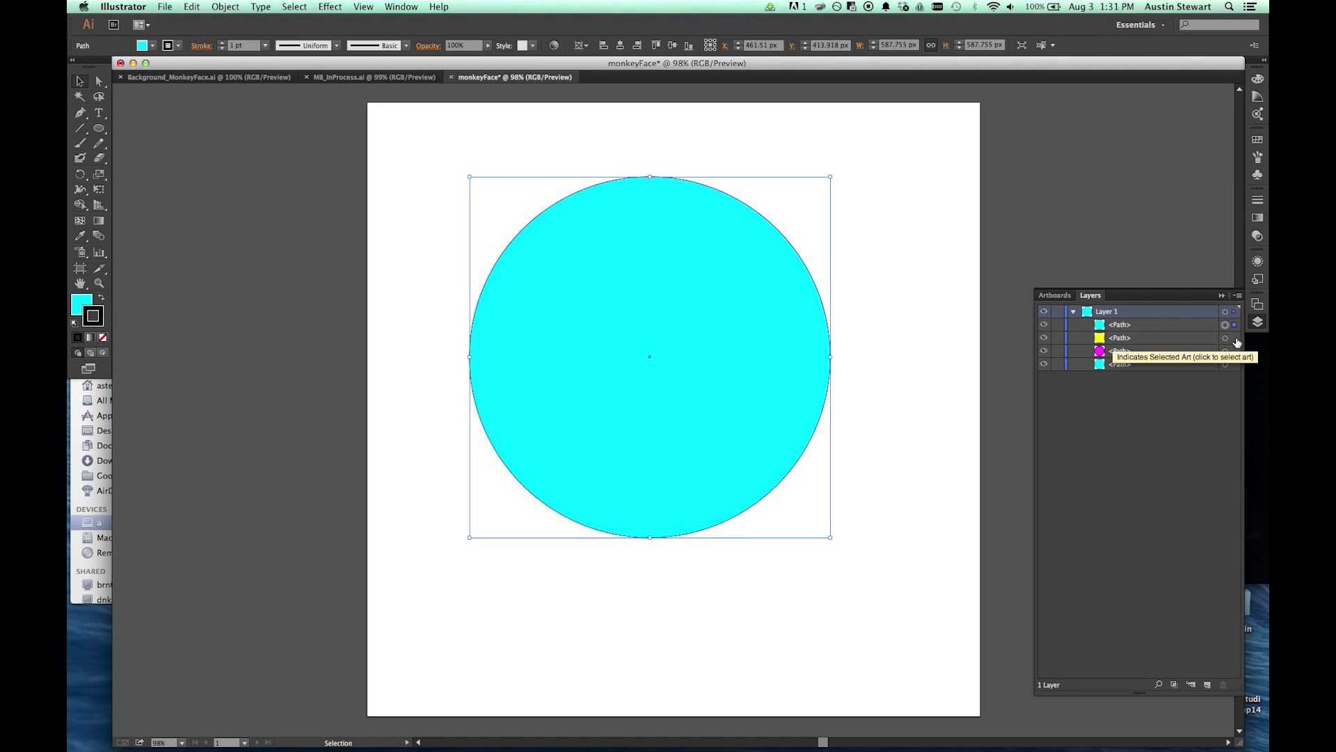
{"action": "left_click", "coordinate": [1235, 339]}
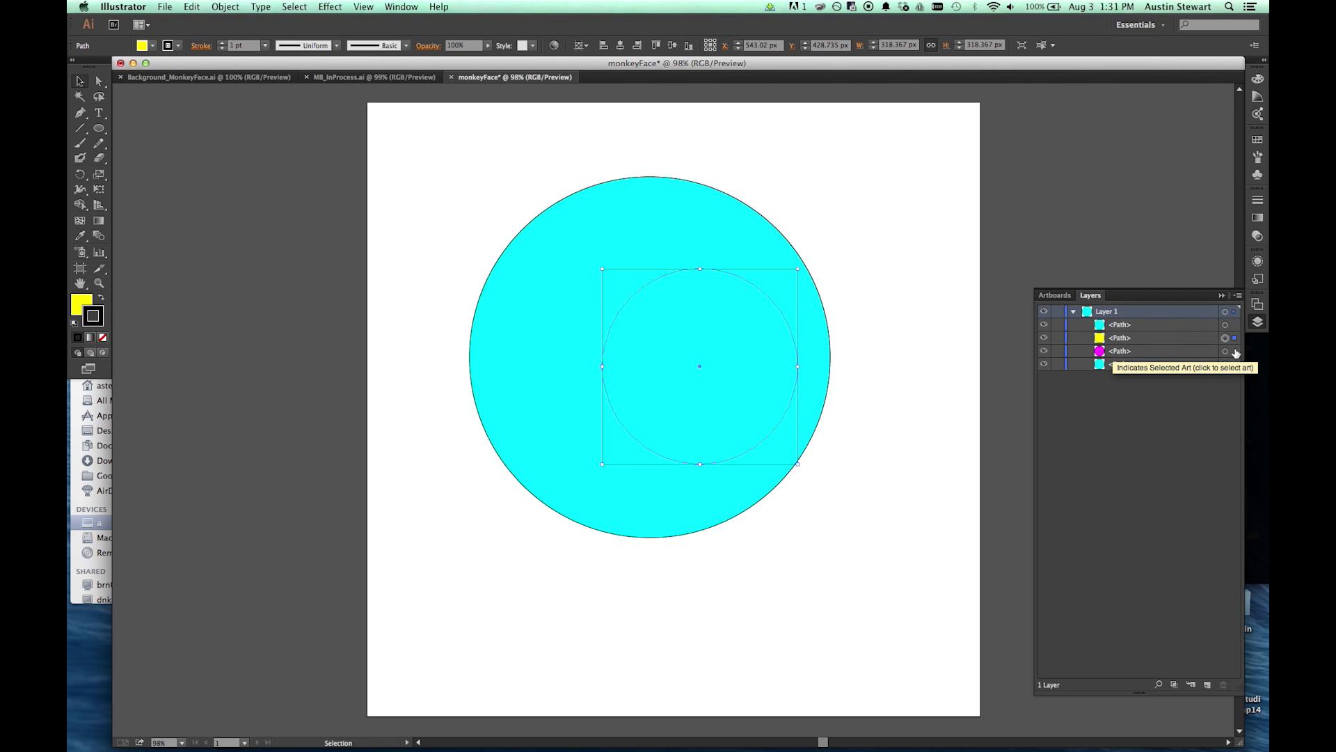
{"action": "left_click", "coordinate": [1235, 351]}
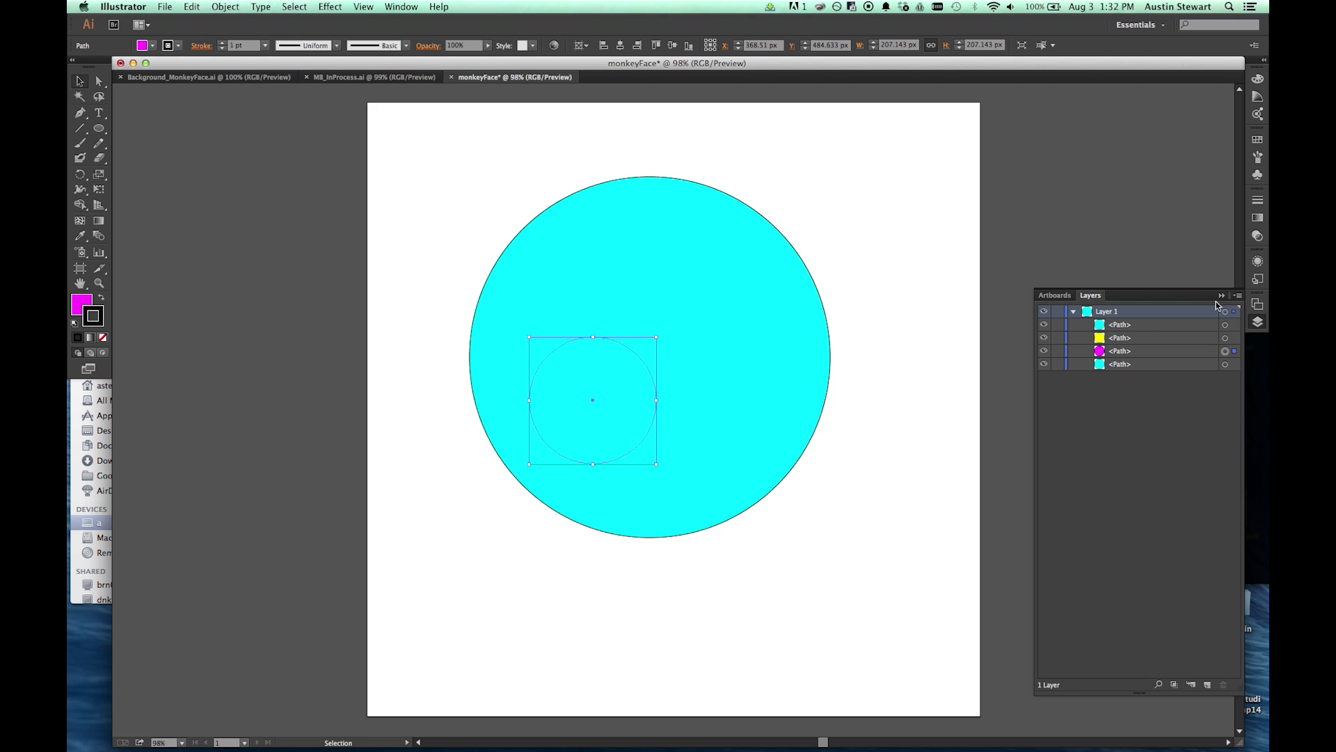
- Examine the four path entries in Layer 1, matching each listed path to its circle by selecting it
{"action": "left_click", "coordinate": [1225, 325]}
{"action": "left_click", "coordinate": [1225, 337]}
{"action": "left_click", "coordinate": [1225, 352]}
{"action": "left_click", "coordinate": [1202, 353]}
{"action": "left_click", "coordinate": [1173, 339]}
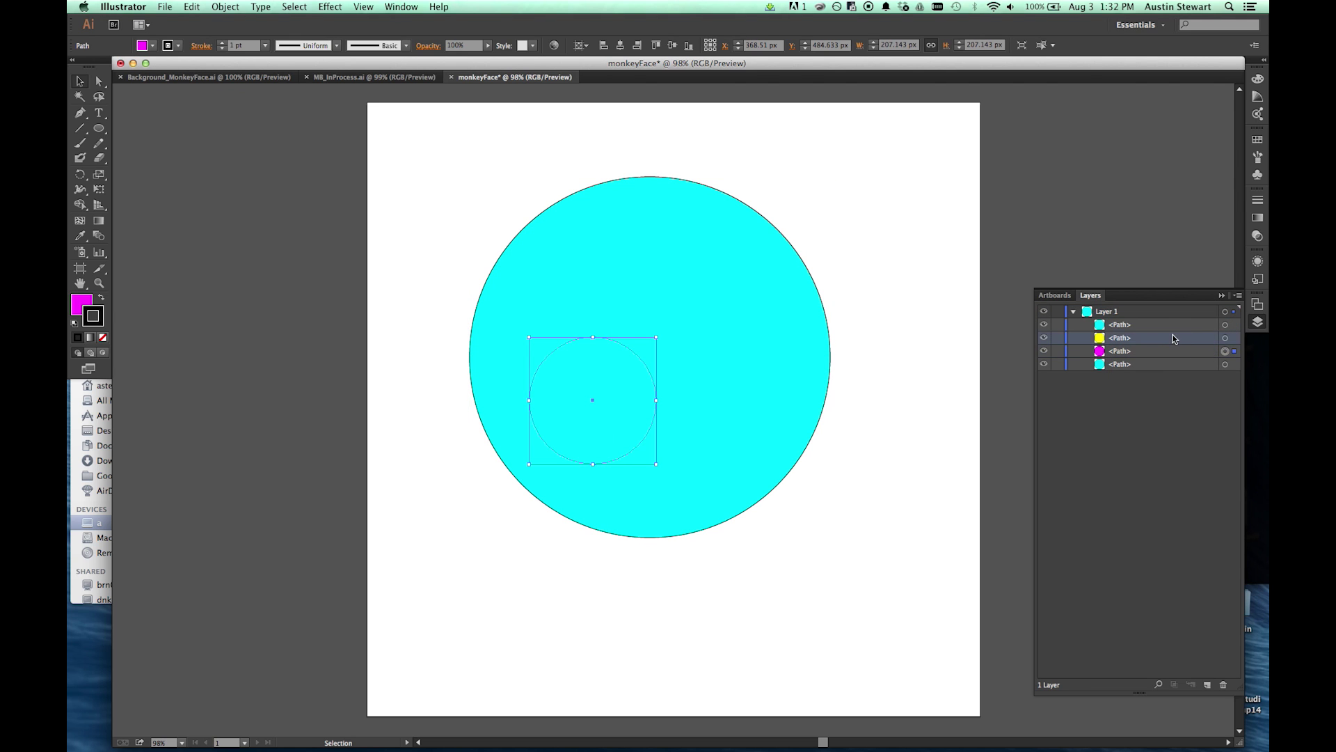
{"action": "left_click", "coordinate": [1166, 363]}
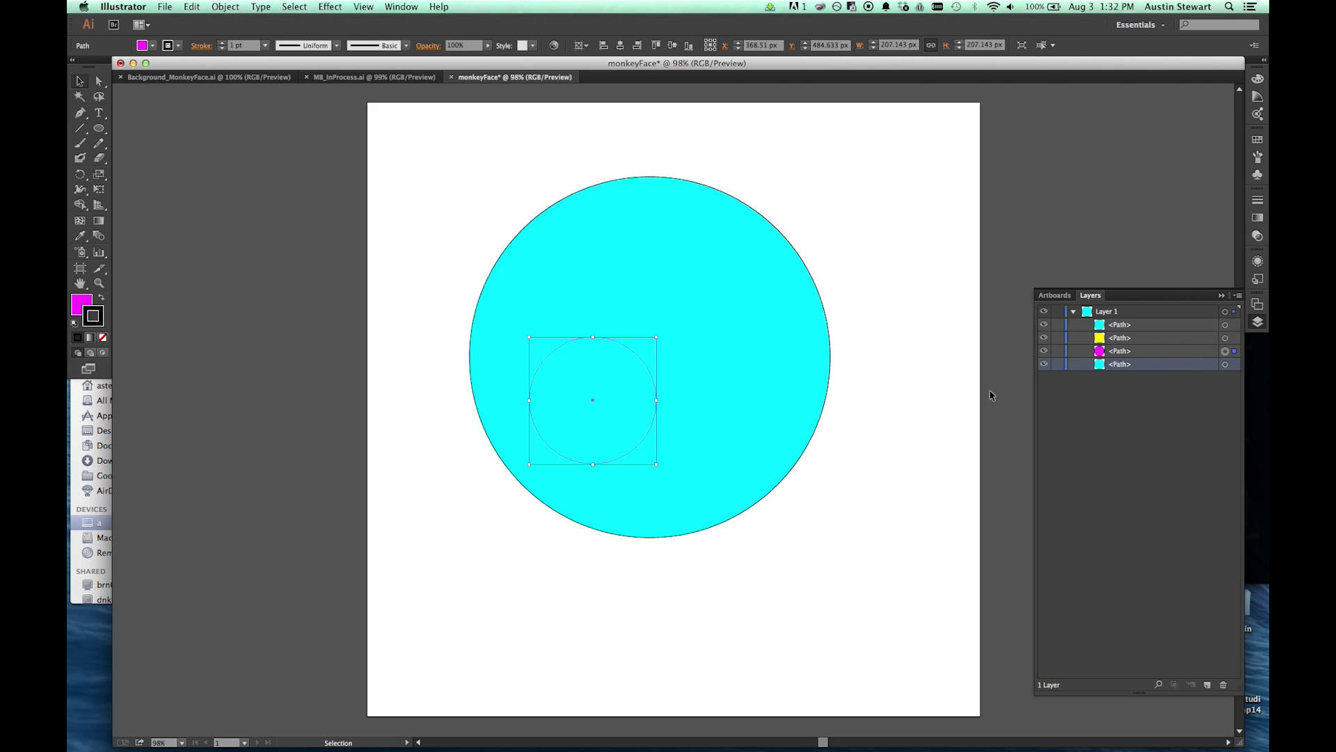
{"action": "left_click", "coordinate": [1226, 365]}
{"action": "left_click", "coordinate": [1229, 325]}
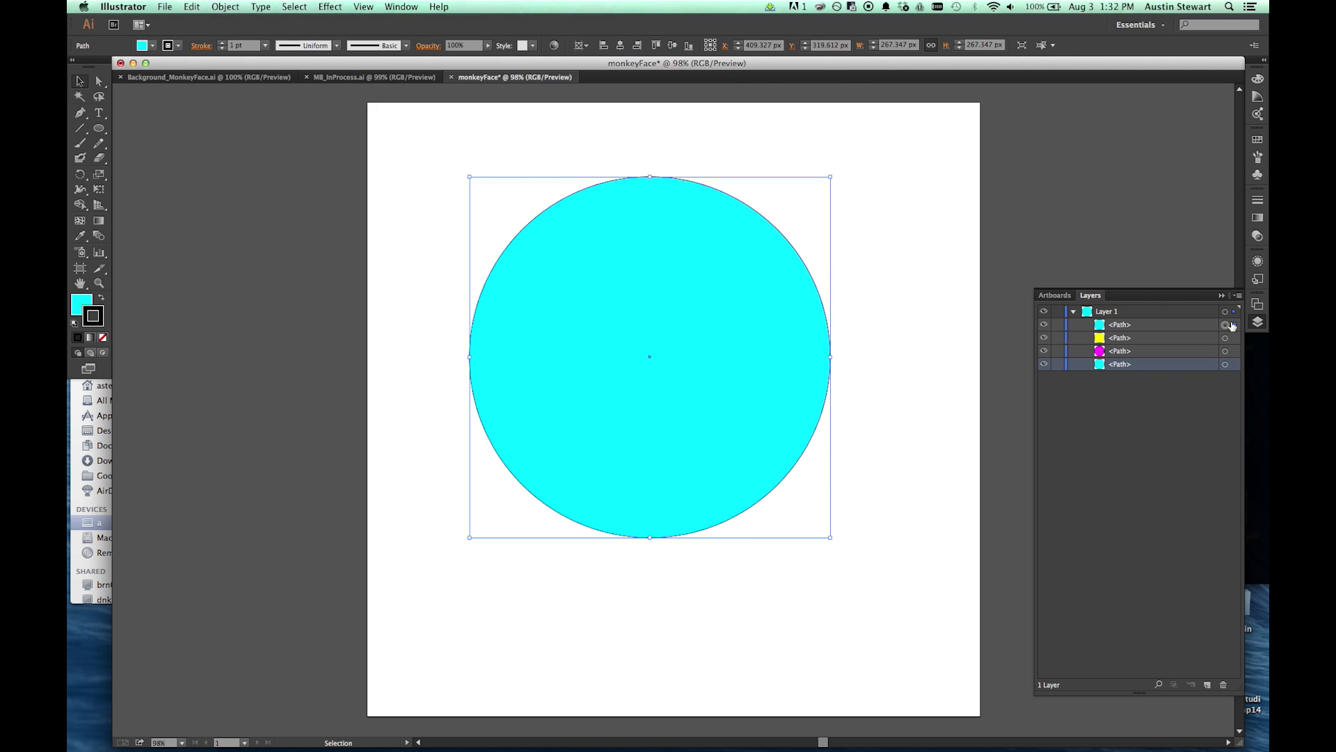
{"action": "left_click", "coordinate": [1232, 339]}
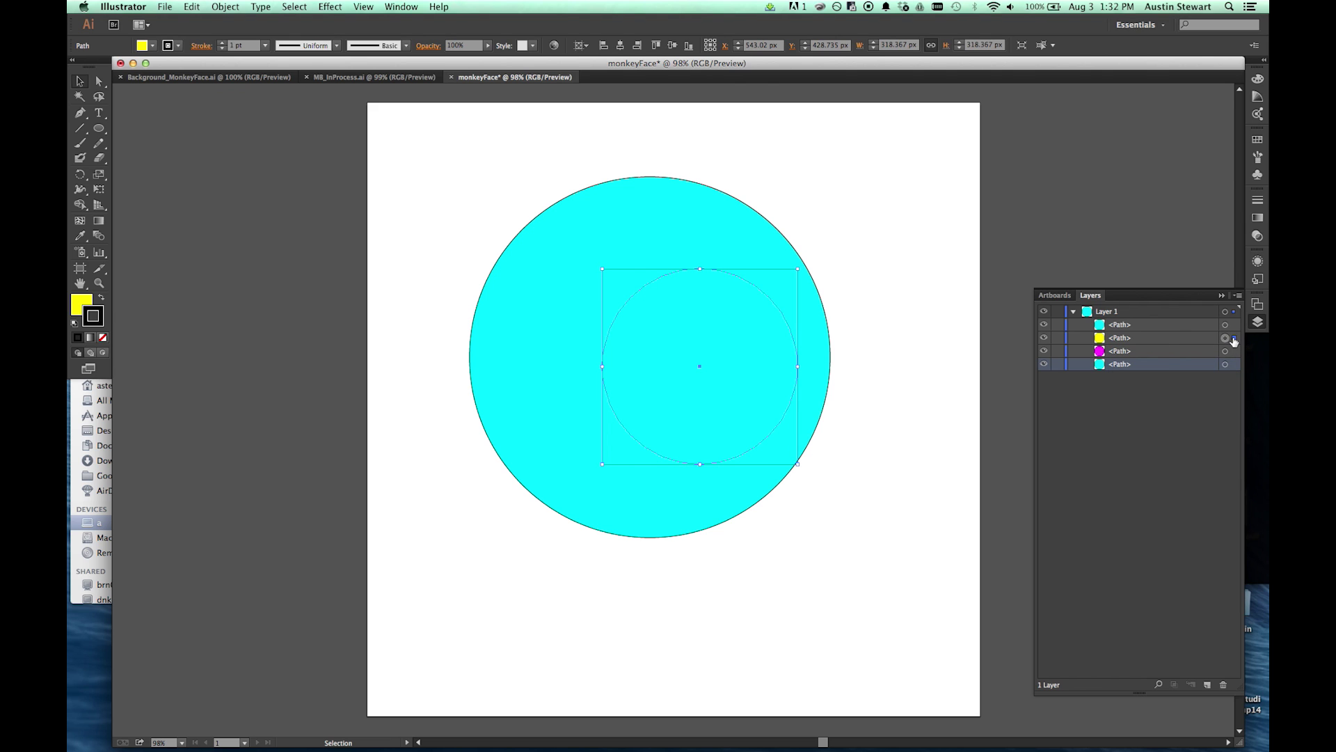
- Reorder the paths in Layer 1 from front to back as magenta, small cyan, yellow and large cyan
{"action": "left_click", "coordinate": [1158, 325]}
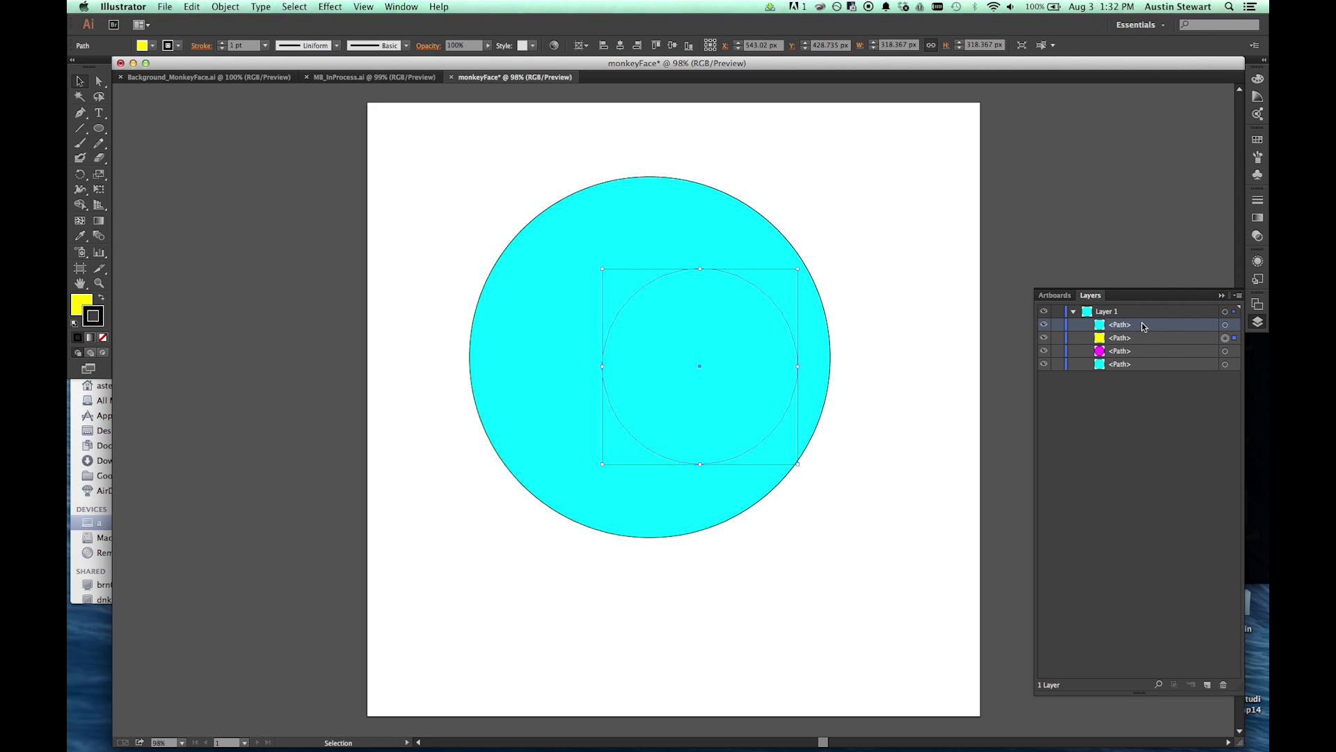
{"action": "left_click_drag", "start_coordinate": [1144, 325], "coordinate": [1142, 369]}
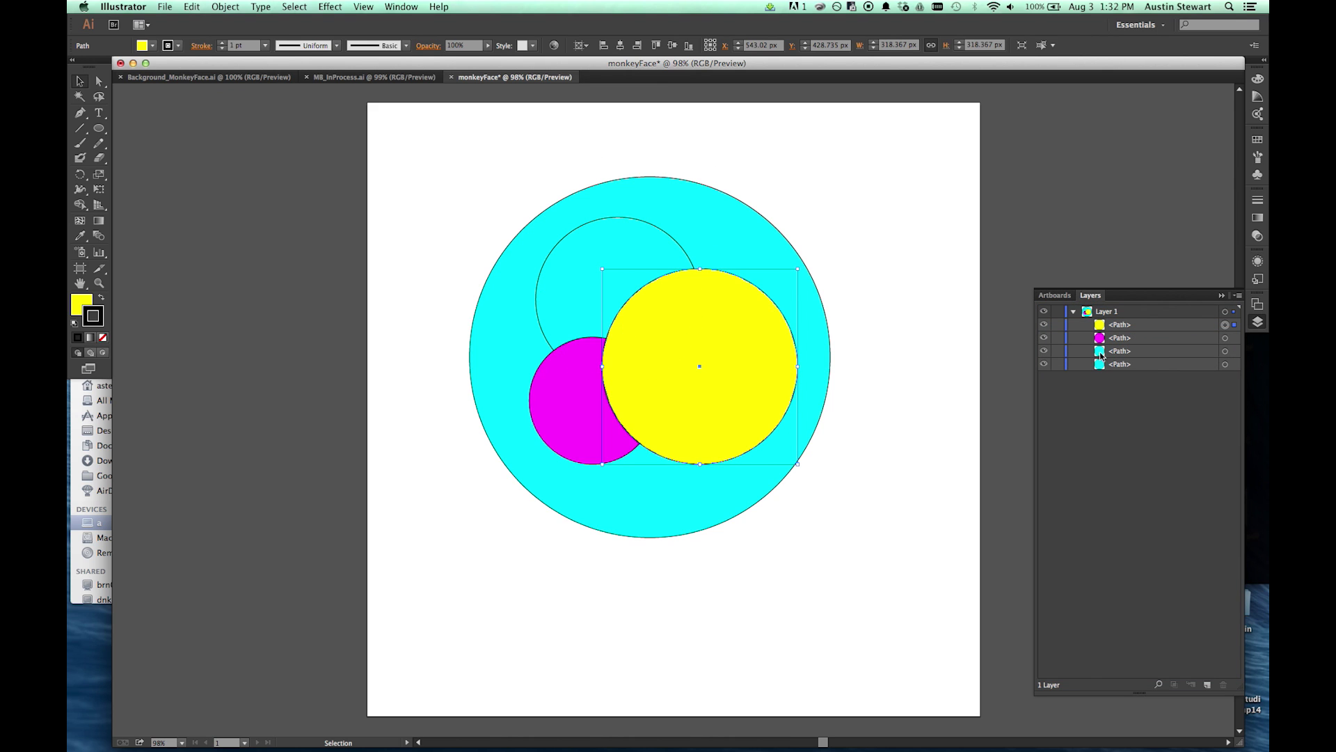
{"action": "left_click", "coordinate": [1152, 339]}
{"action": "mouse_move", "coordinate": [1162, 341]}
{"action": "left_mouse_down"}
{"action": "mouse_move", "coordinate": [1155, 320]}
{"action": "mouse_move", "coordinate": [1156, 344]}
{"action": "mouse_move", "coordinate": [1155, 332]}
{"action": "left_mouse_up"}
{"action": "left_click", "coordinate": [1156, 352]}
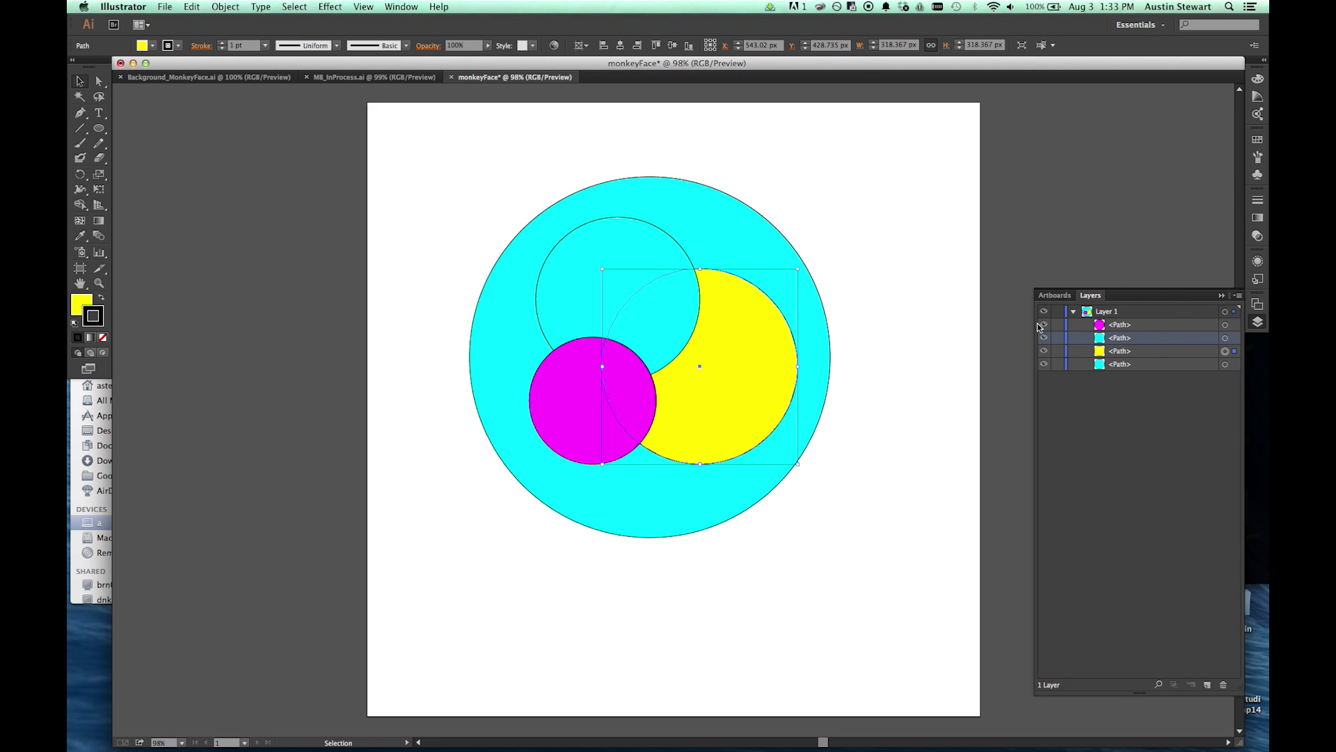
- Hide and show again the magenta, small cyan and yellow circles one by one, and the whole of Layer 1
{"action": "left_click", "coordinate": [1044, 325]}
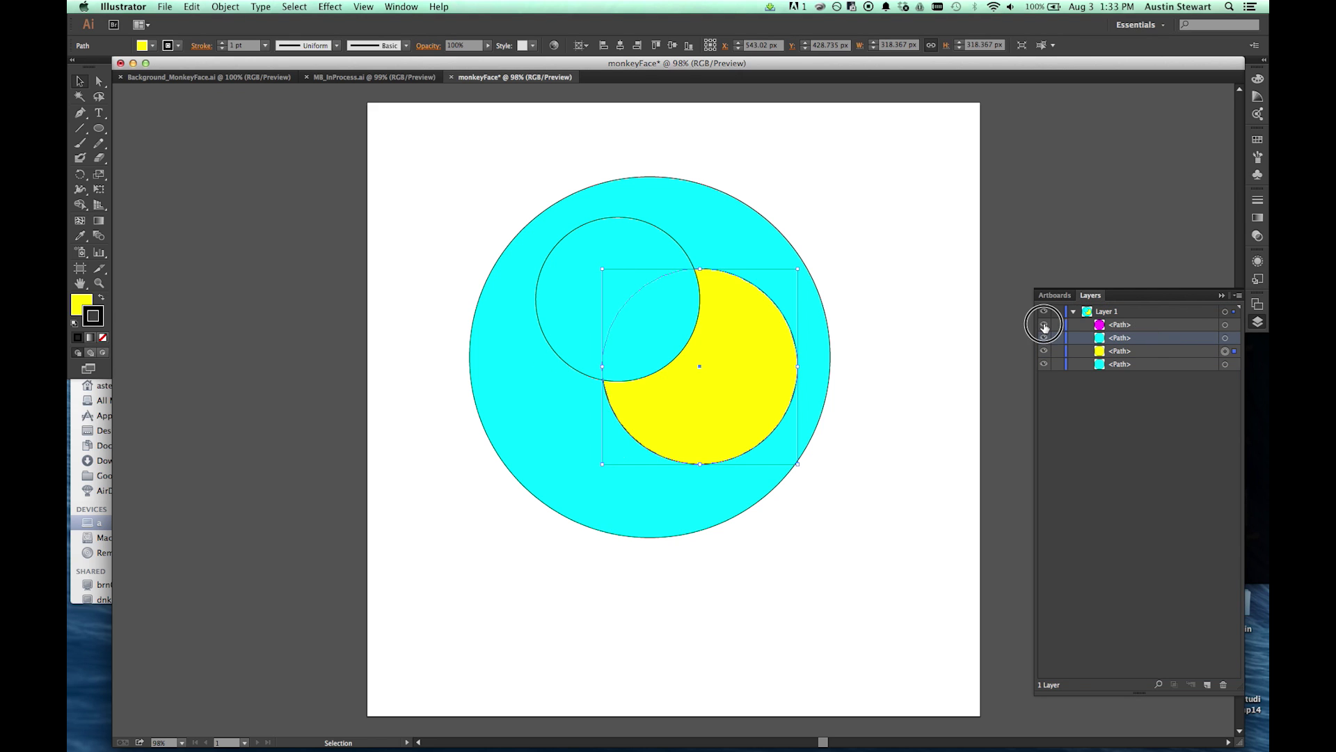
{"action": "left_click", "coordinate": [1044, 325]}
{"action": "left_click", "coordinate": [1044, 338]}
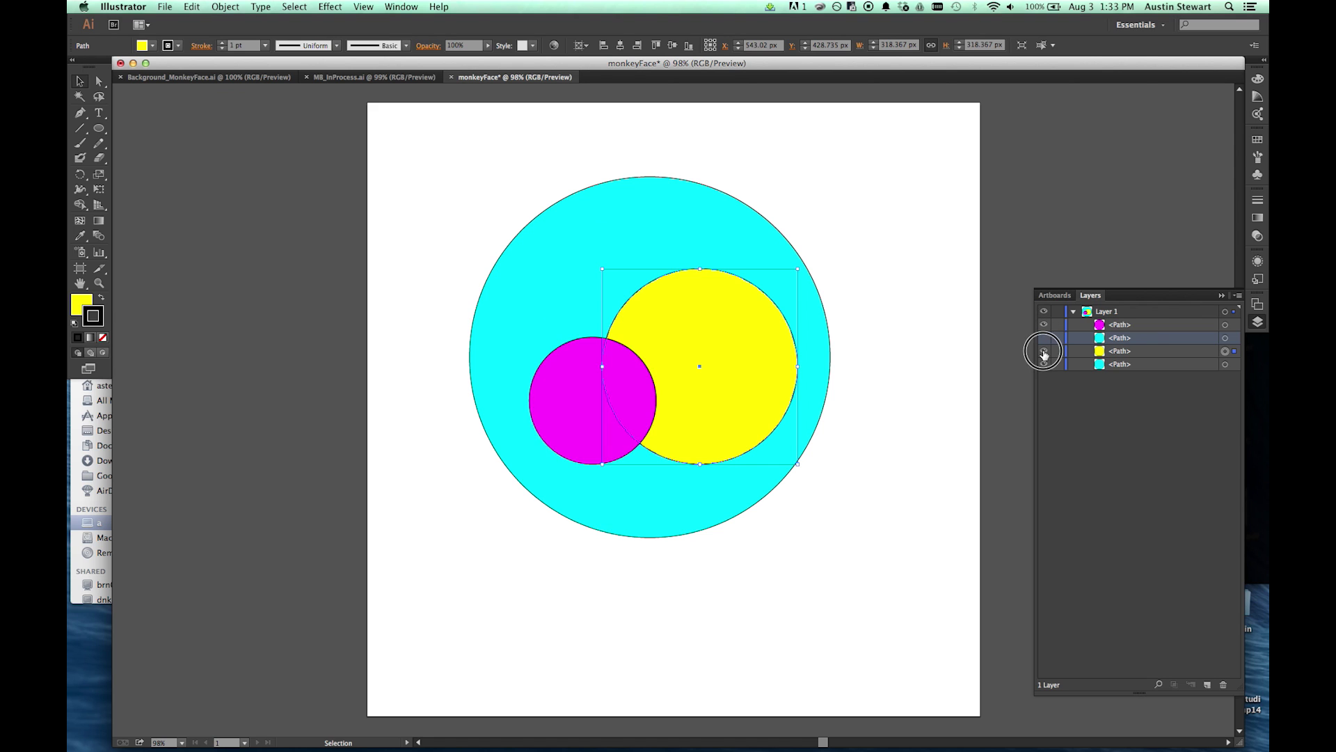
{"action": "left_click", "coordinate": [1043, 350]}
{"action": "left_click", "coordinate": [1043, 351]}
{"action": "left_click", "coordinate": [1043, 338]}
{"action": "left_click", "coordinate": [1044, 312]}
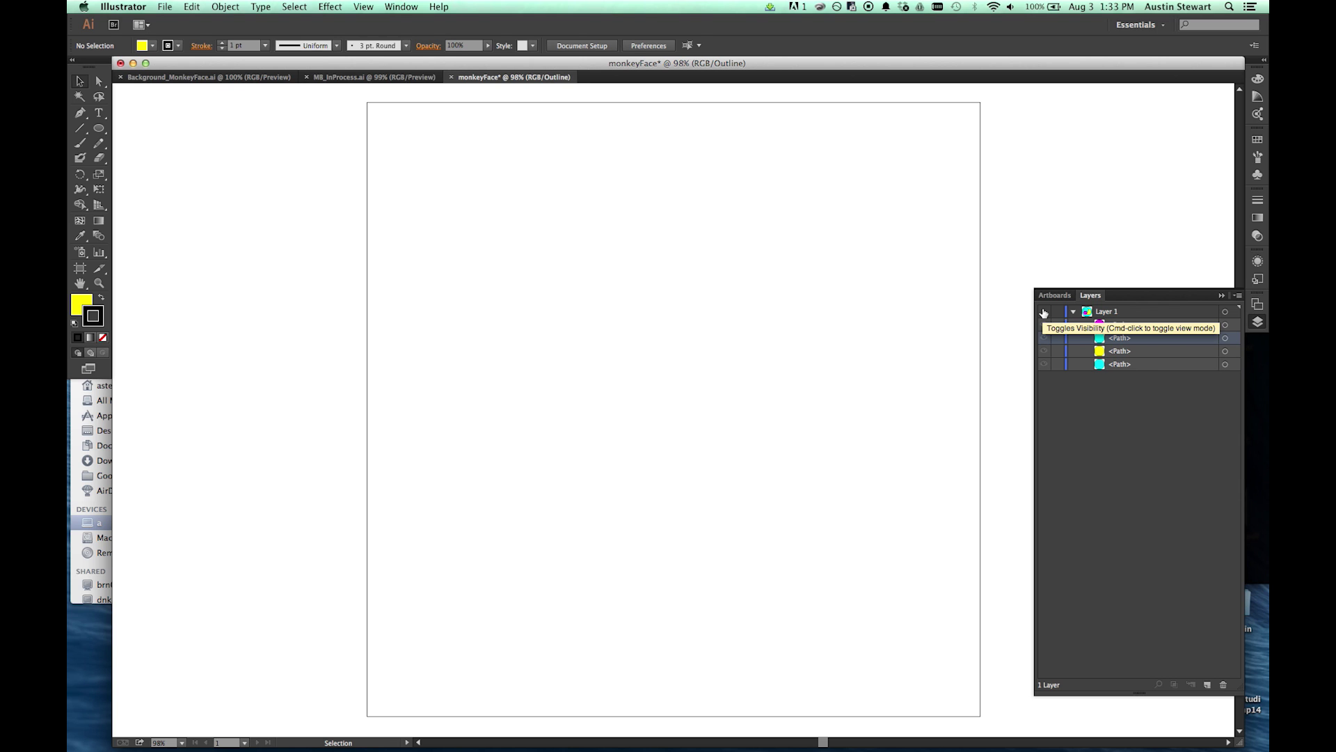
{"action": "left_click", "coordinate": [1044, 313]}
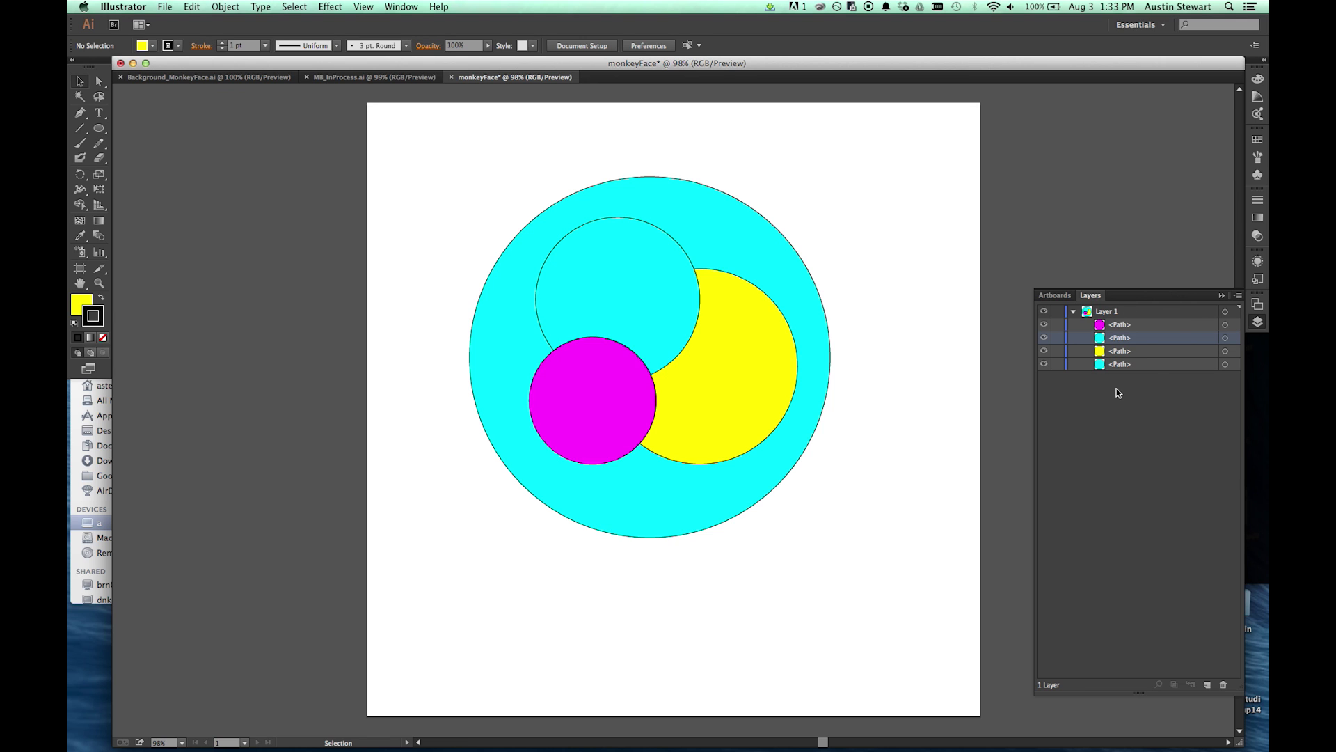
- Group the yellow, small cyan and magenta circles, leaving the large cyan circle out of the group
{"action": "left_click", "coordinate": [724, 364]}
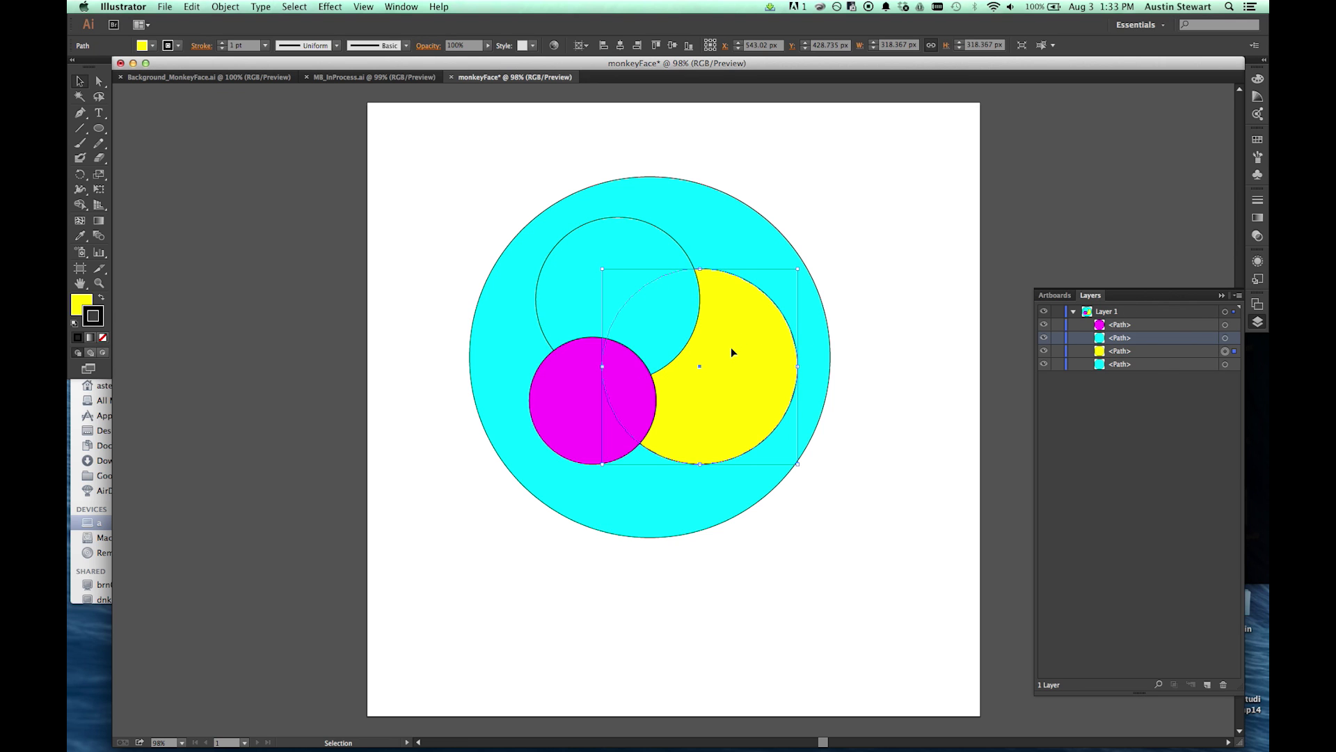
{"action": "left_click", "coordinate": [598, 250], "text": "shift"}
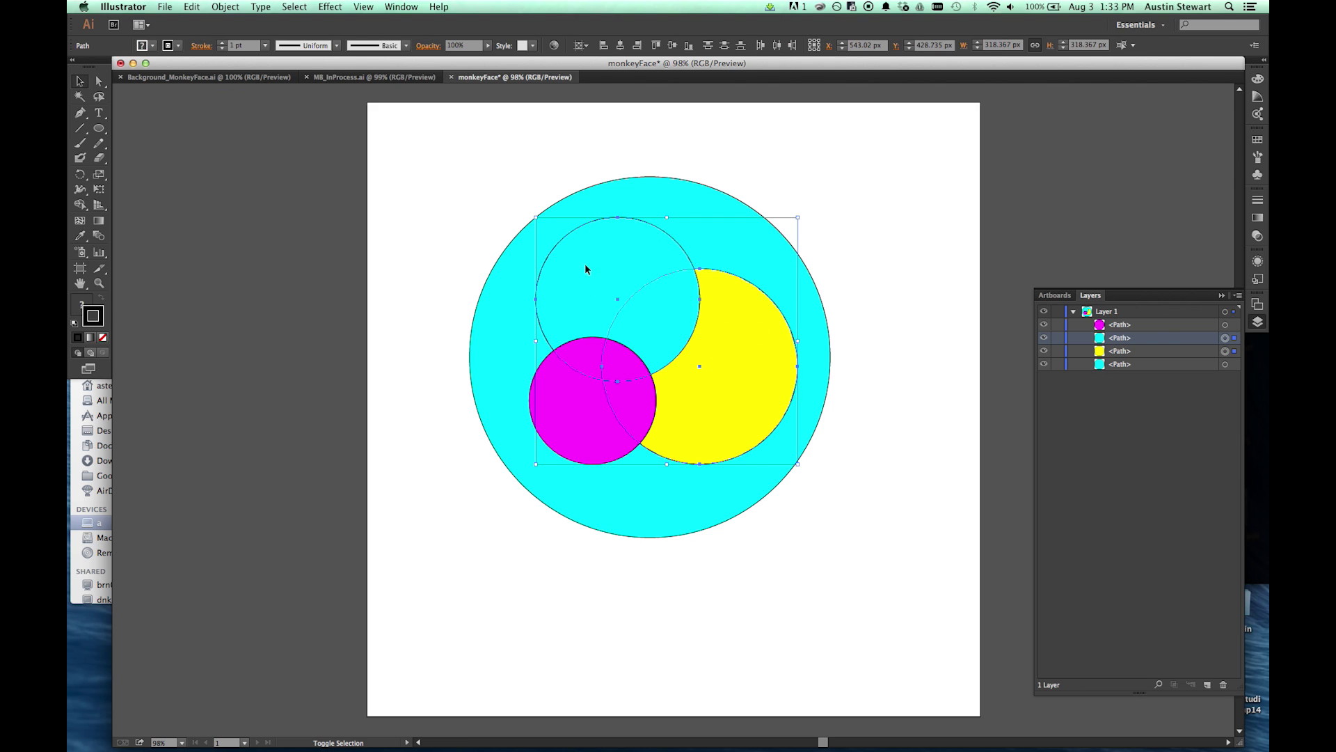
{"action": "left_click", "coordinate": [571, 408], "text": "shift"}
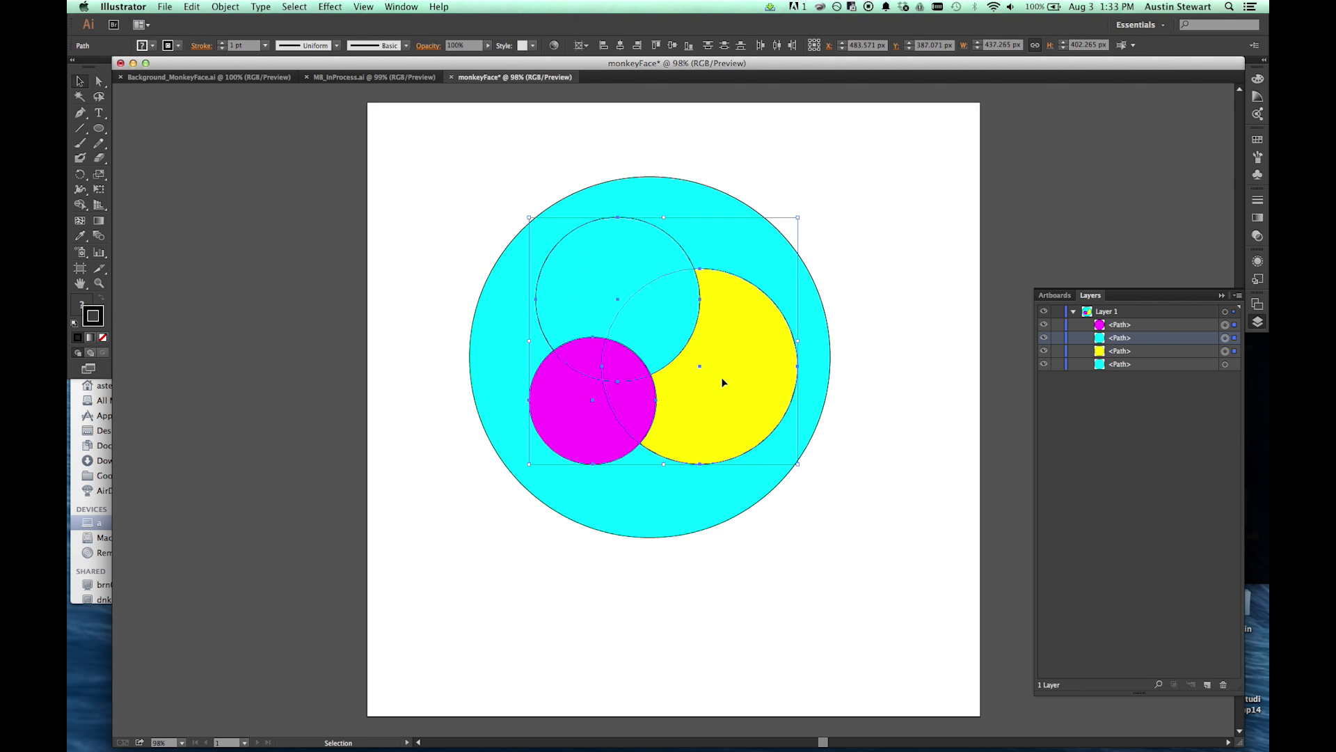
{"action": "left_click", "coordinate": [772, 257], "text": "shift"}
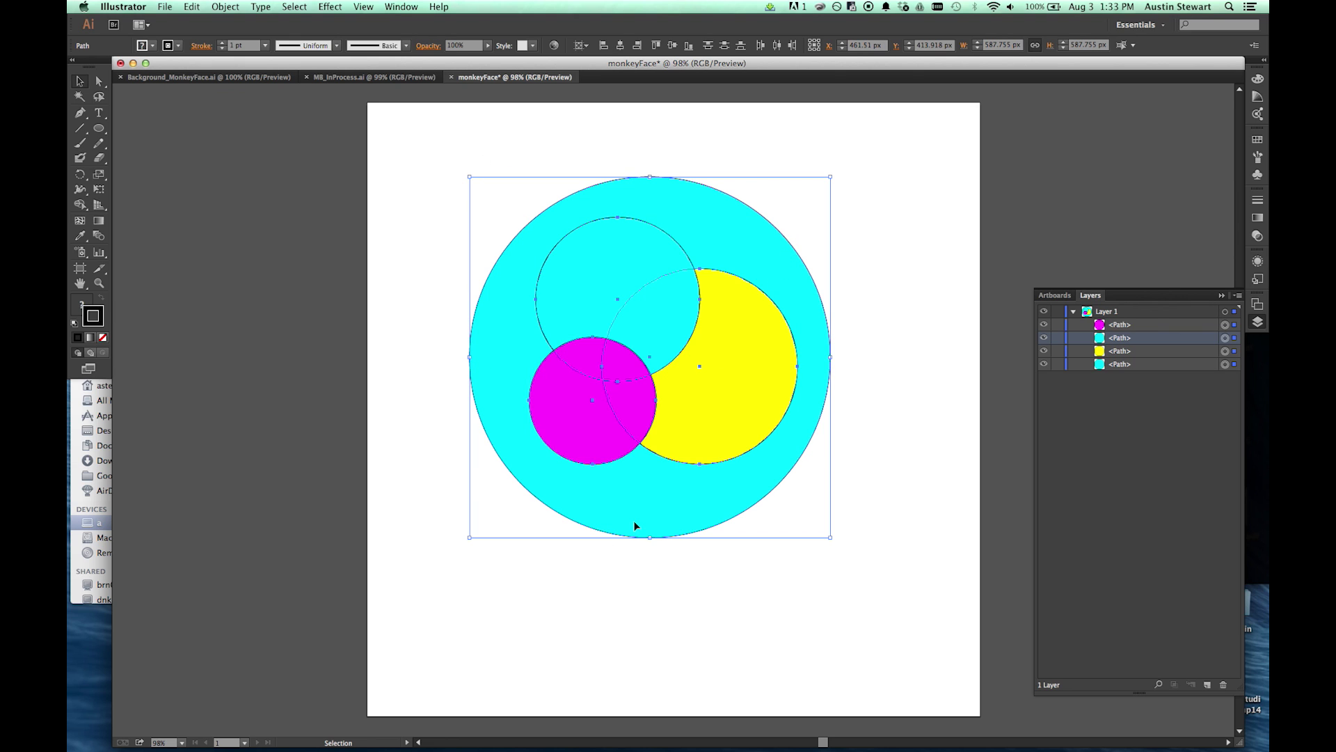
{"action": "left_click", "coordinate": [712, 217], "text": "shift"}
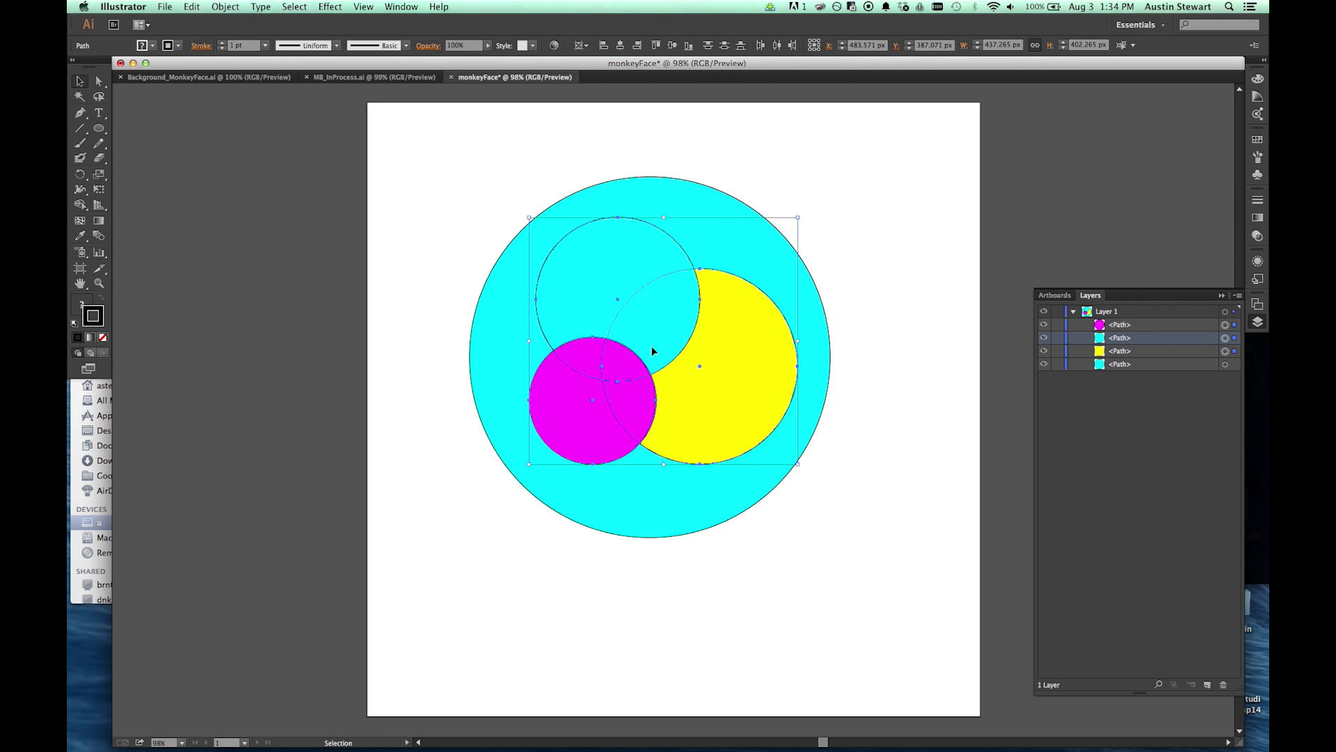
{"action": "key", "text": "a"}
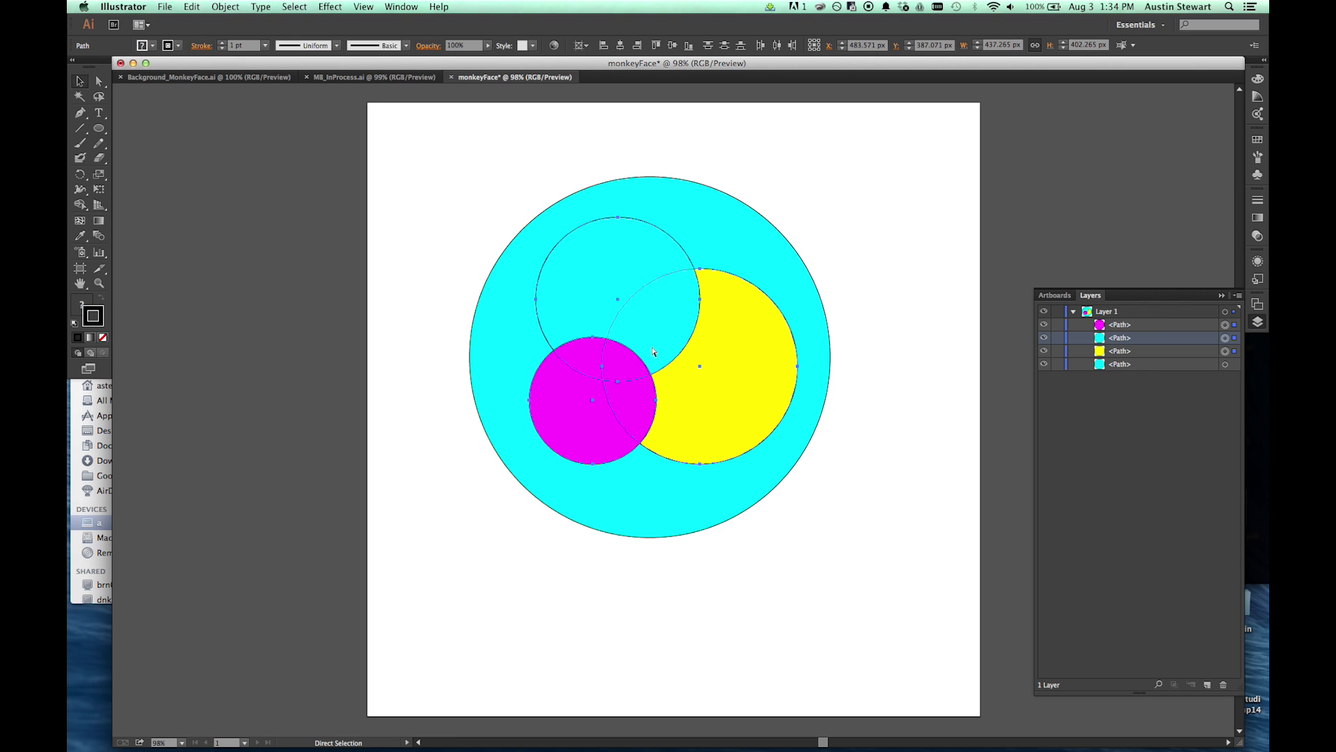
{"action": "key", "text": "super+g"}
{"action": "key", "text": "v"}
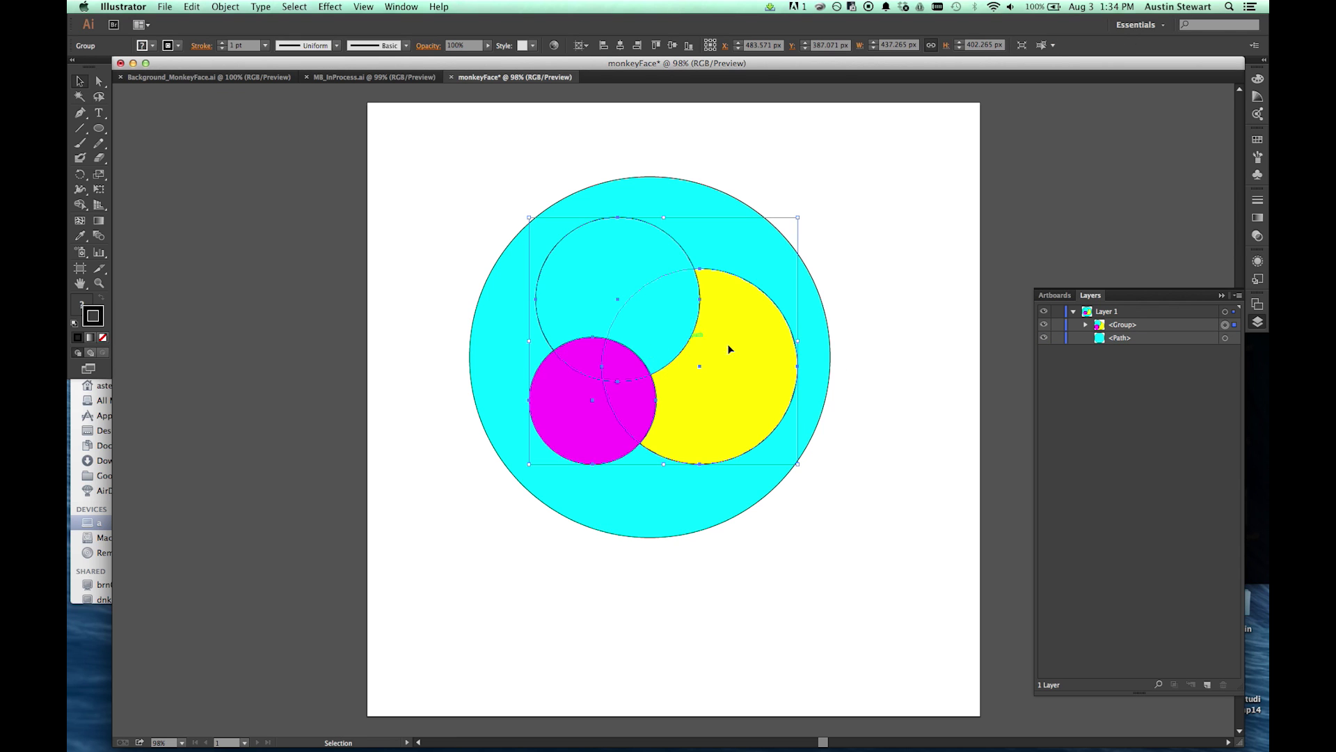
- Rename the large cyan path as Background and the group of three circles as Cluster
{"action": "left_click", "coordinate": [1123, 341]}
{"action": "double_click", "coordinate": [1121, 339]}
{"action": "type", "text": "Ba"}
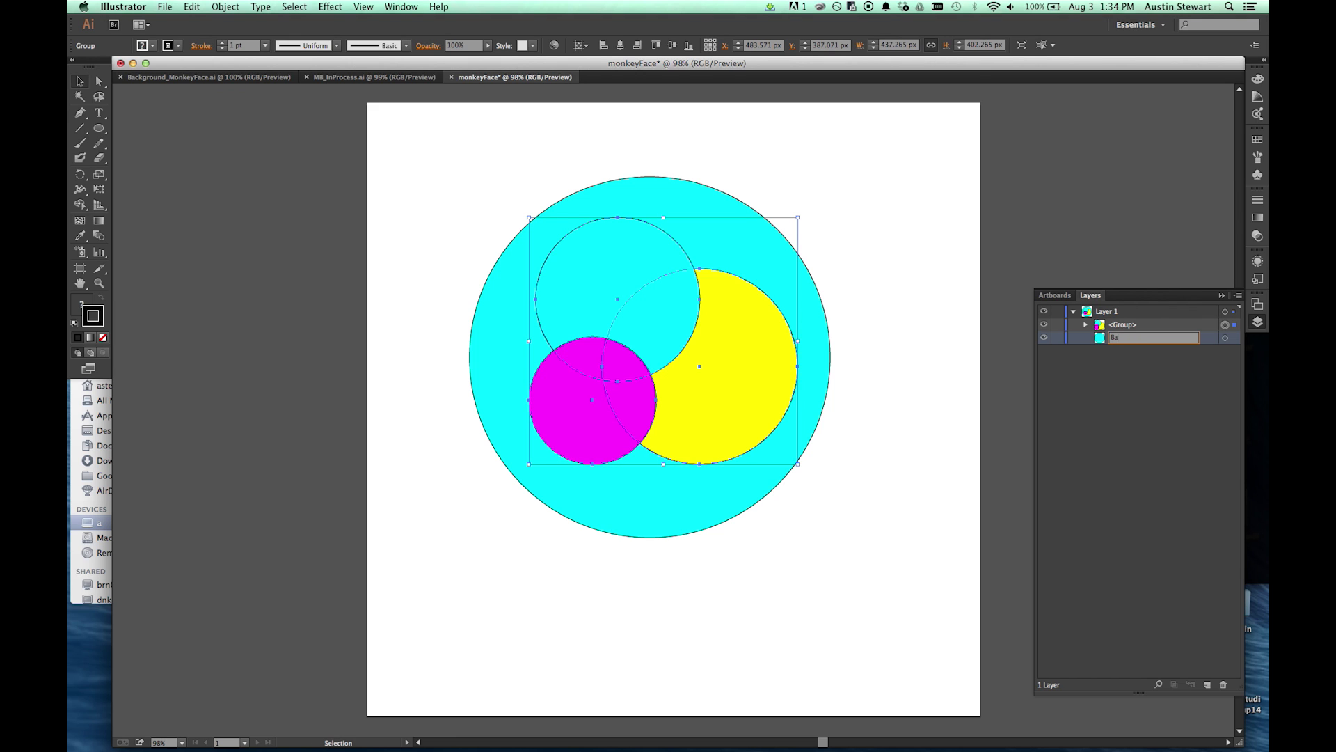
{"action": "type", "text": "ckground"}
{"action": "double_click", "coordinate": [1126, 325]}
{"action": "type", "text": "Cluster"}
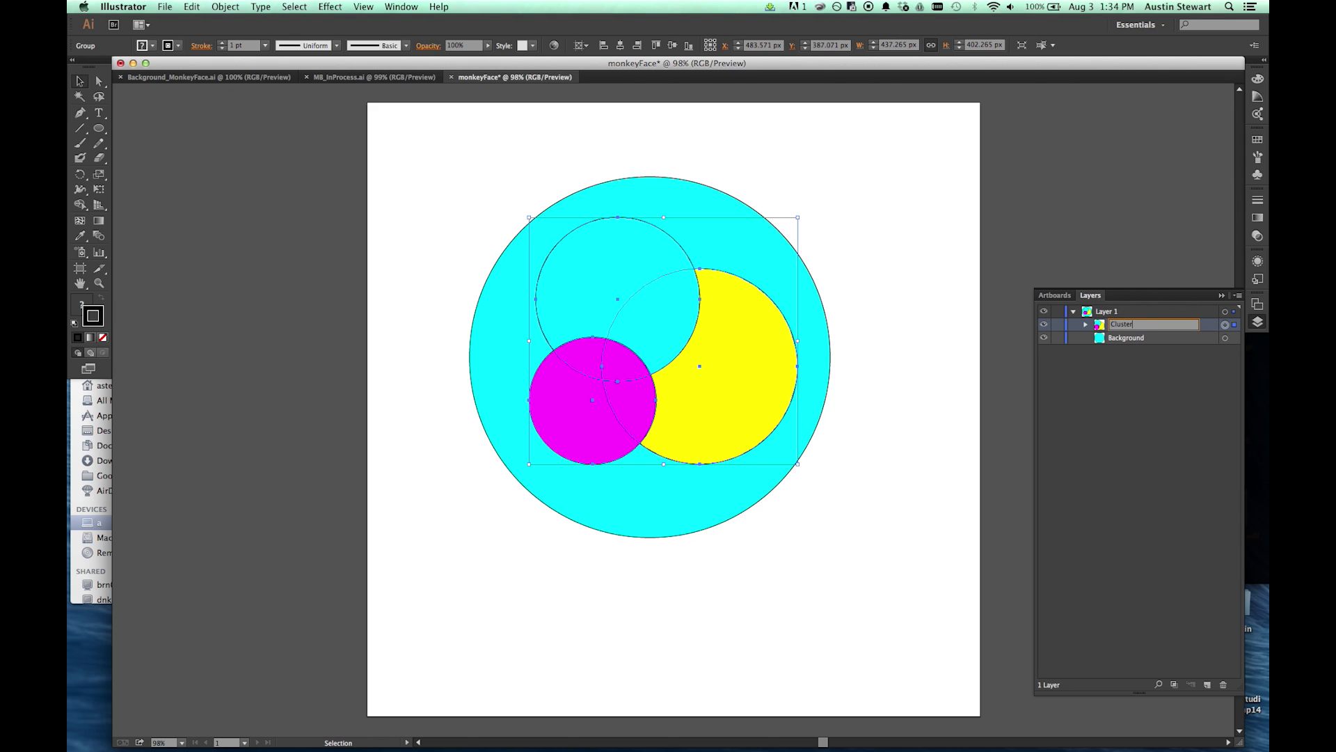
{"action": "key", "text": "Return"}
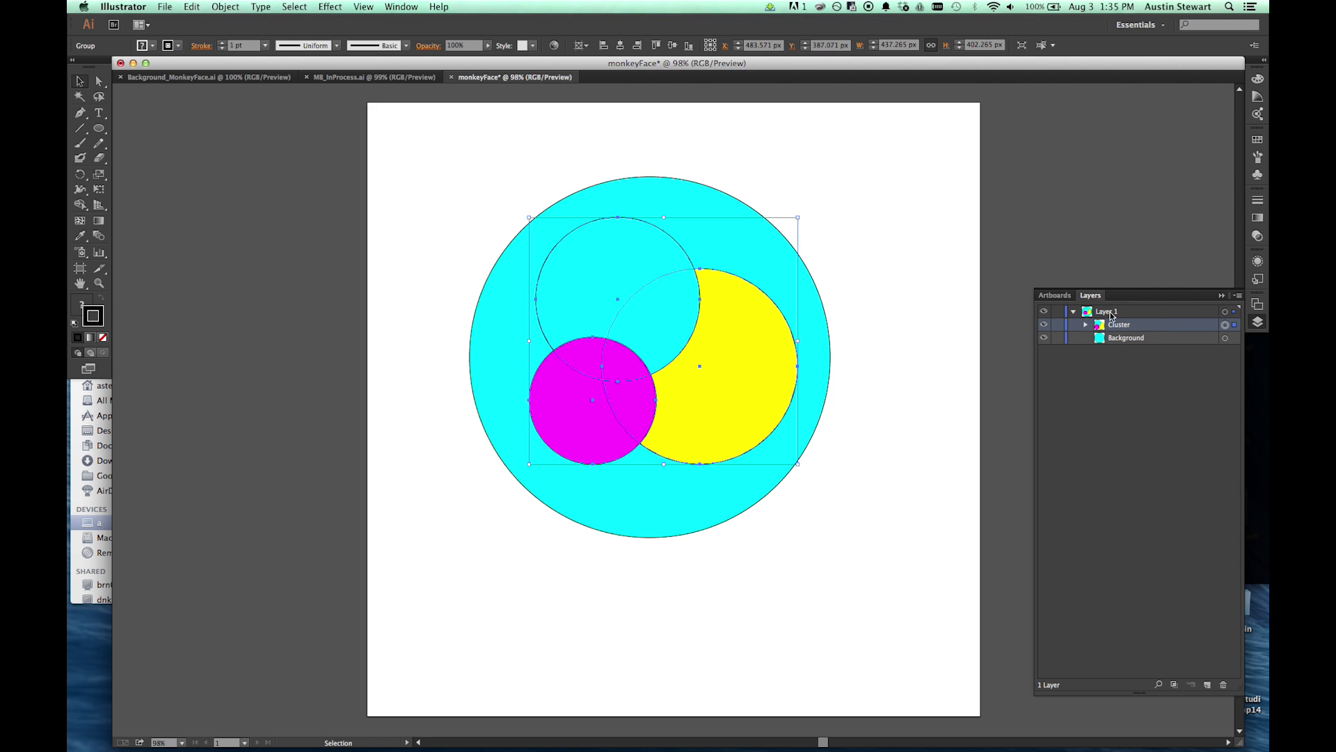
- Expand the Cluster group and move its magenta path between the small cyan and yellow paths
{"action": "left_click", "coordinate": [1085, 325]}
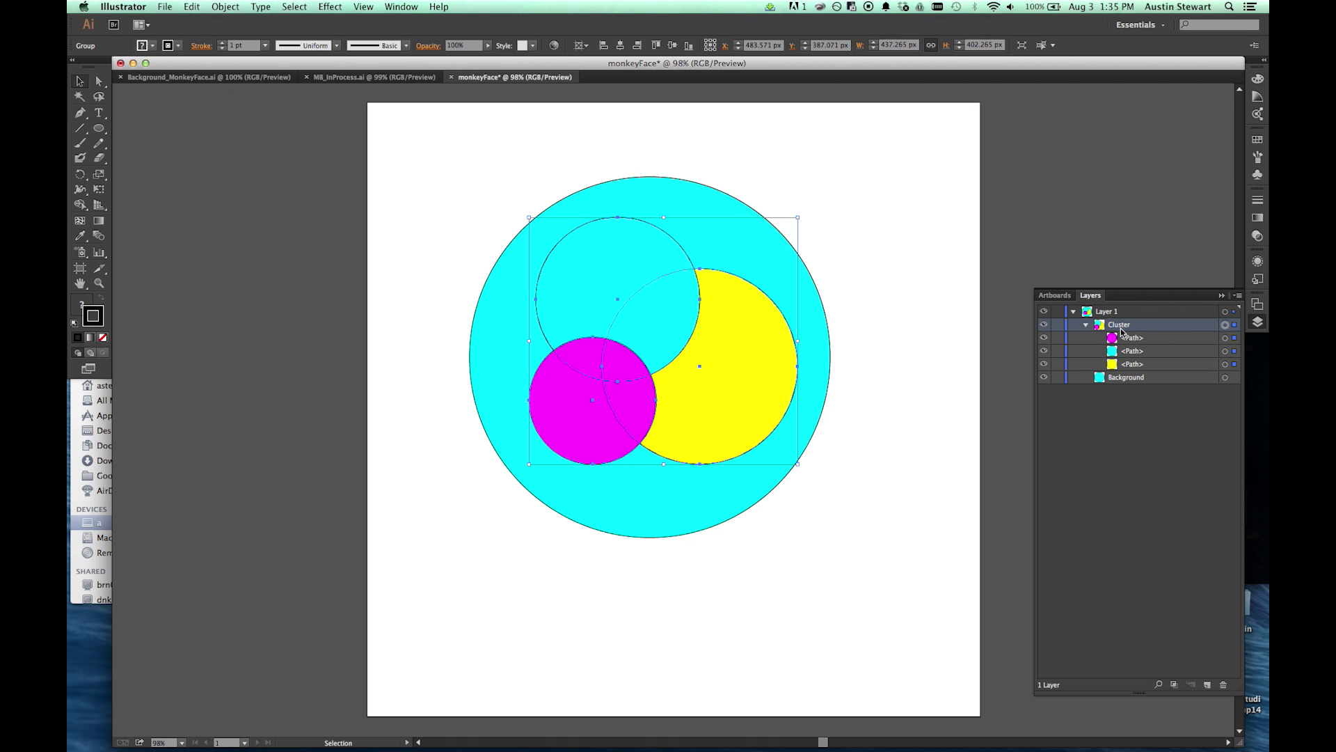
{"action": "left_click", "coordinate": [1163, 337]}
{"action": "left_click_drag", "start_coordinate": [1164, 338], "coordinate": [1164, 357]}
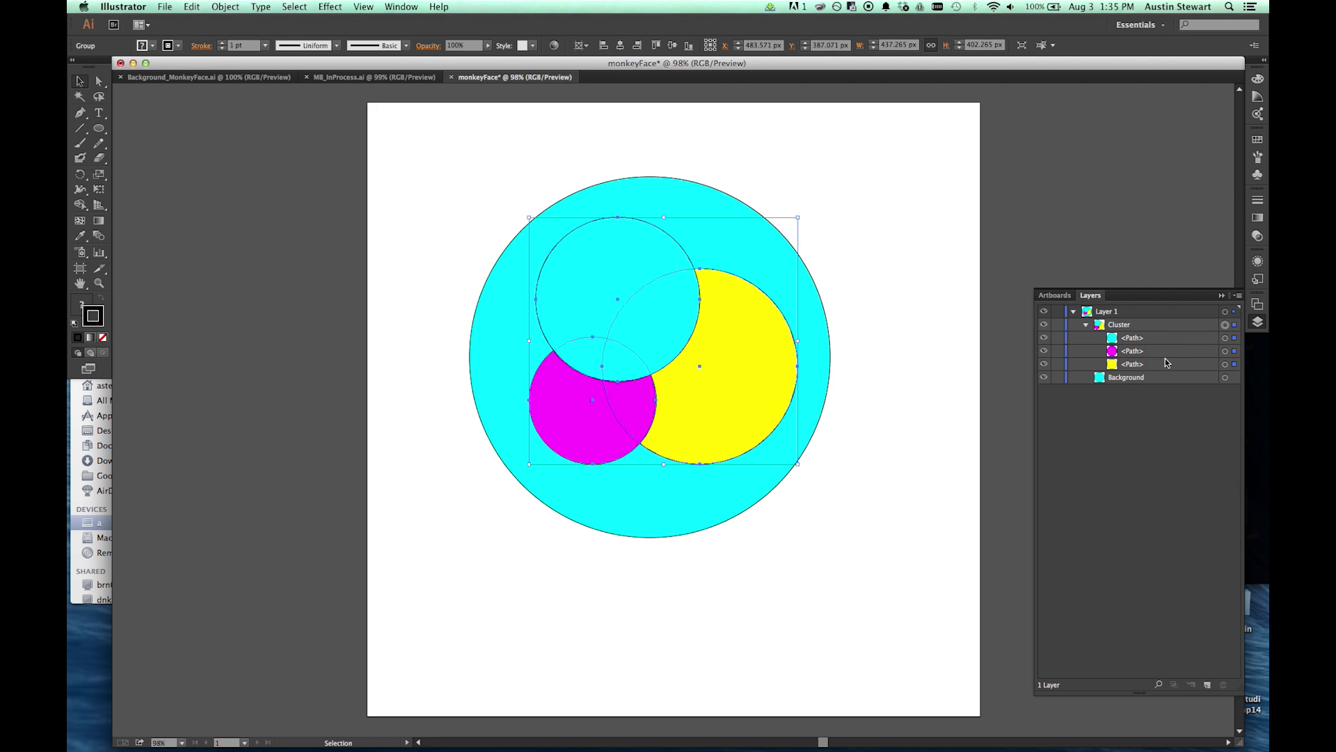
- Select the small cyan, magenta and yellow circles one at a time within the Cluster group
{"action": "left_click", "coordinate": [1235, 338]}
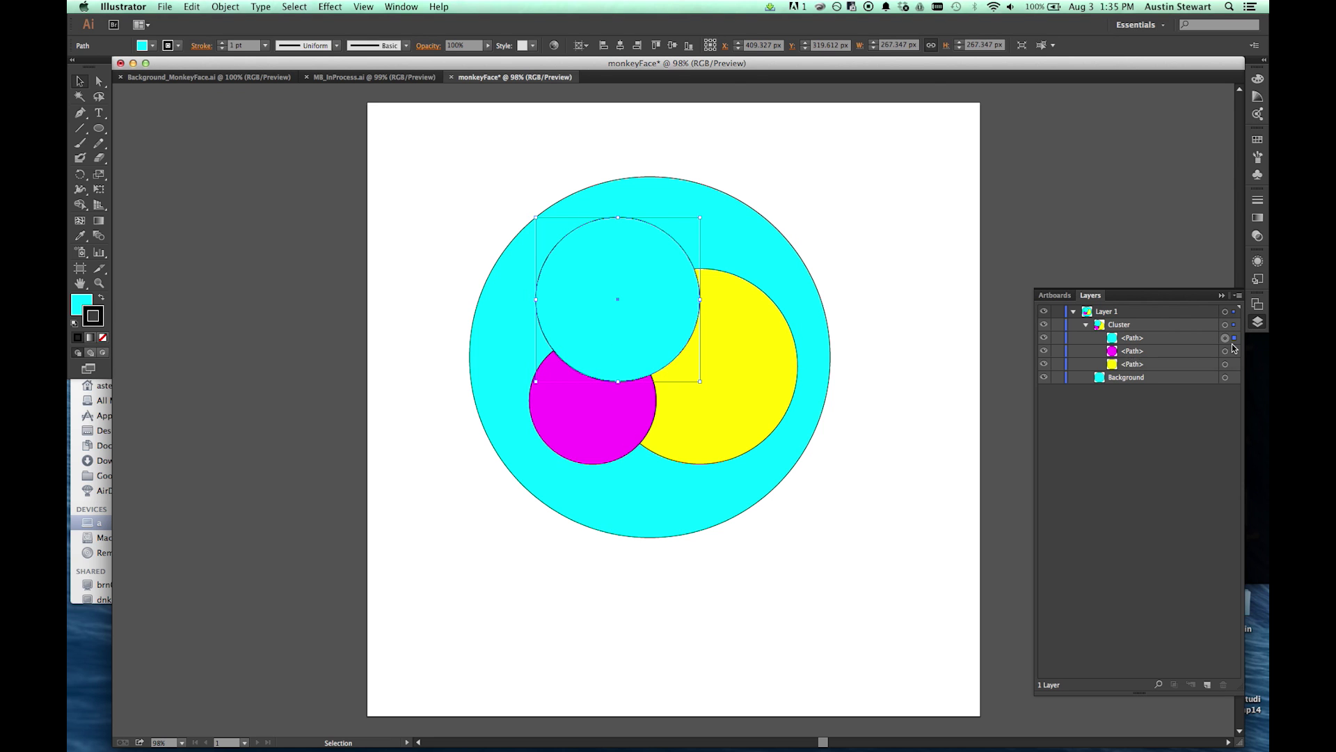
{"action": "left_click", "coordinate": [1234, 351]}
{"action": "left_click", "coordinate": [1234, 364]}
- Set the stroke weight of the magenta circle in the Cluster group to 12 pt
{"action": "left_click", "coordinate": [1233, 351]}
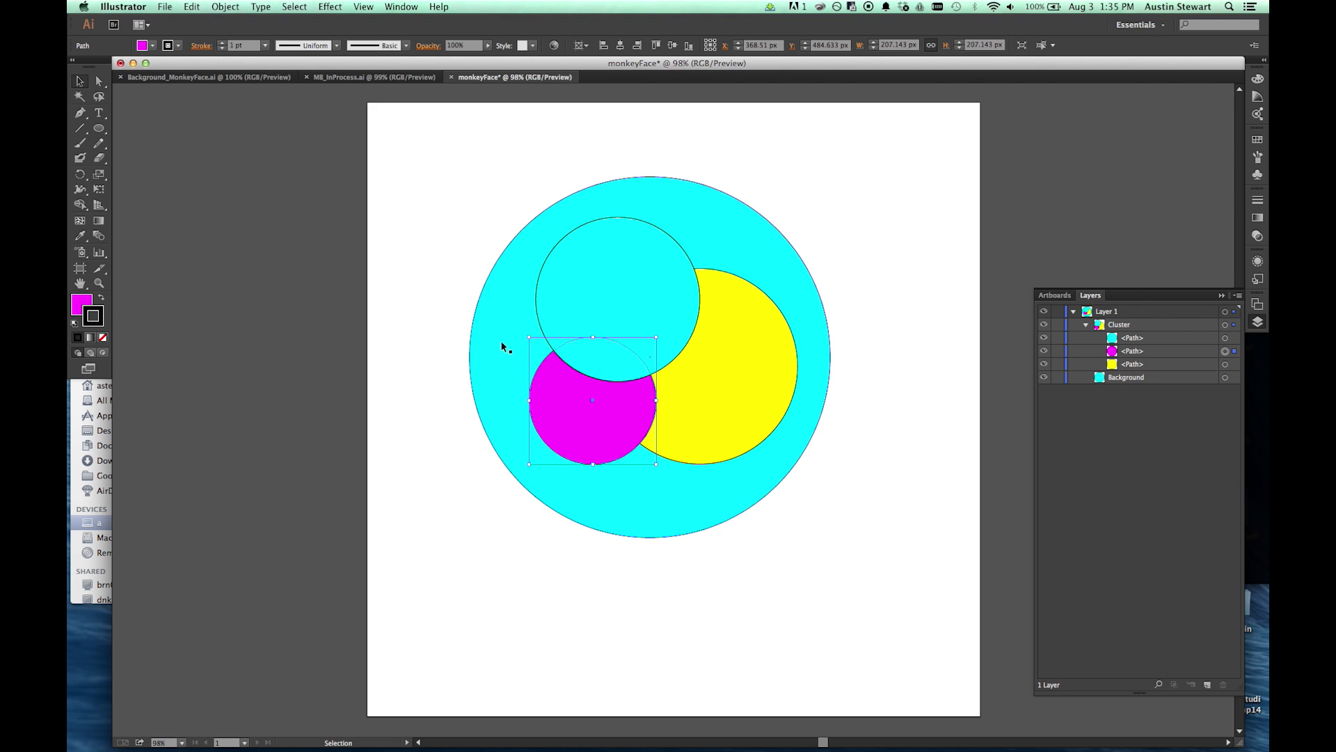
{"action": "left_click", "coordinate": [265, 45]}
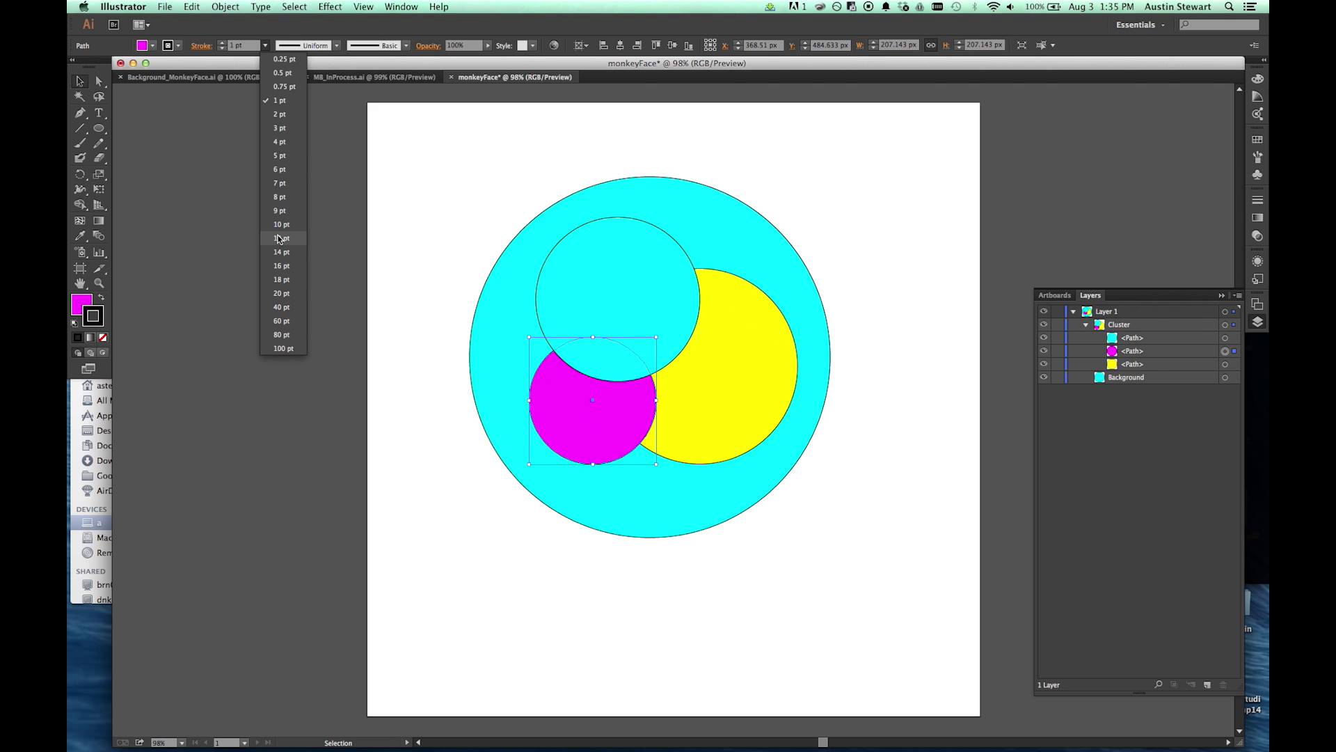
{"action": "left_click", "coordinate": [279, 239]}
{"action": "left_click", "coordinate": [1157, 352]}
- Set the stroke weight of the yellow circle in the Cluster group to 6 pt
{"action": "left_click", "coordinate": [1236, 364]}
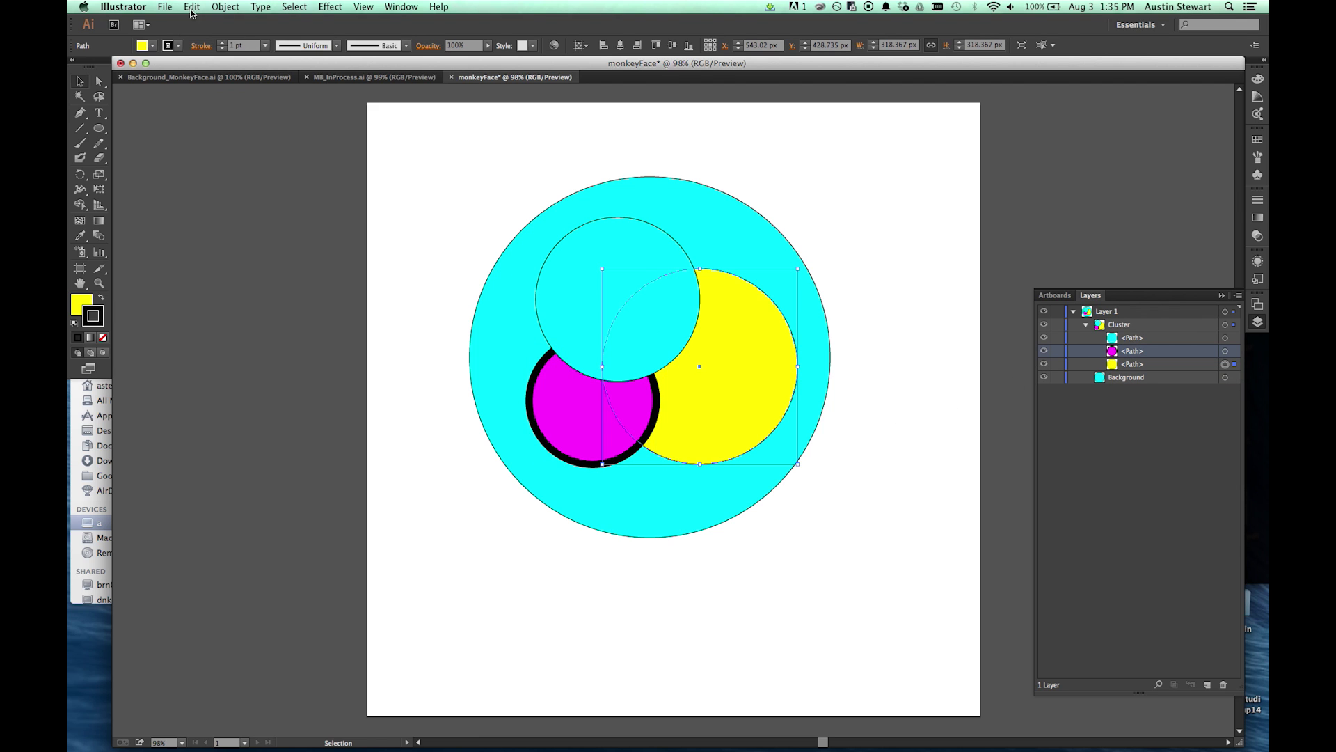
{"action": "left_click", "coordinate": [176, 47]}
{"action": "left_click", "coordinate": [217, 24]}
{"action": "left_click", "coordinate": [265, 46]}
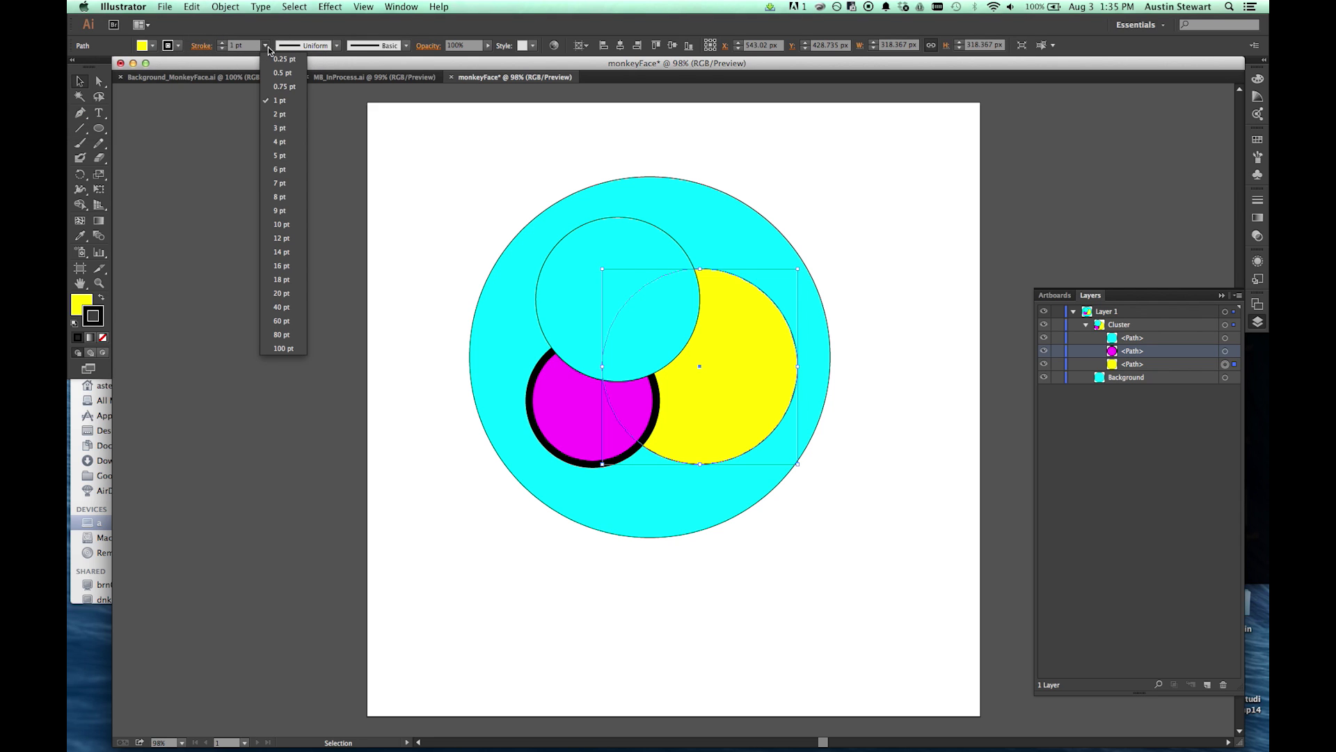
{"action": "left_click", "coordinate": [279, 169]}
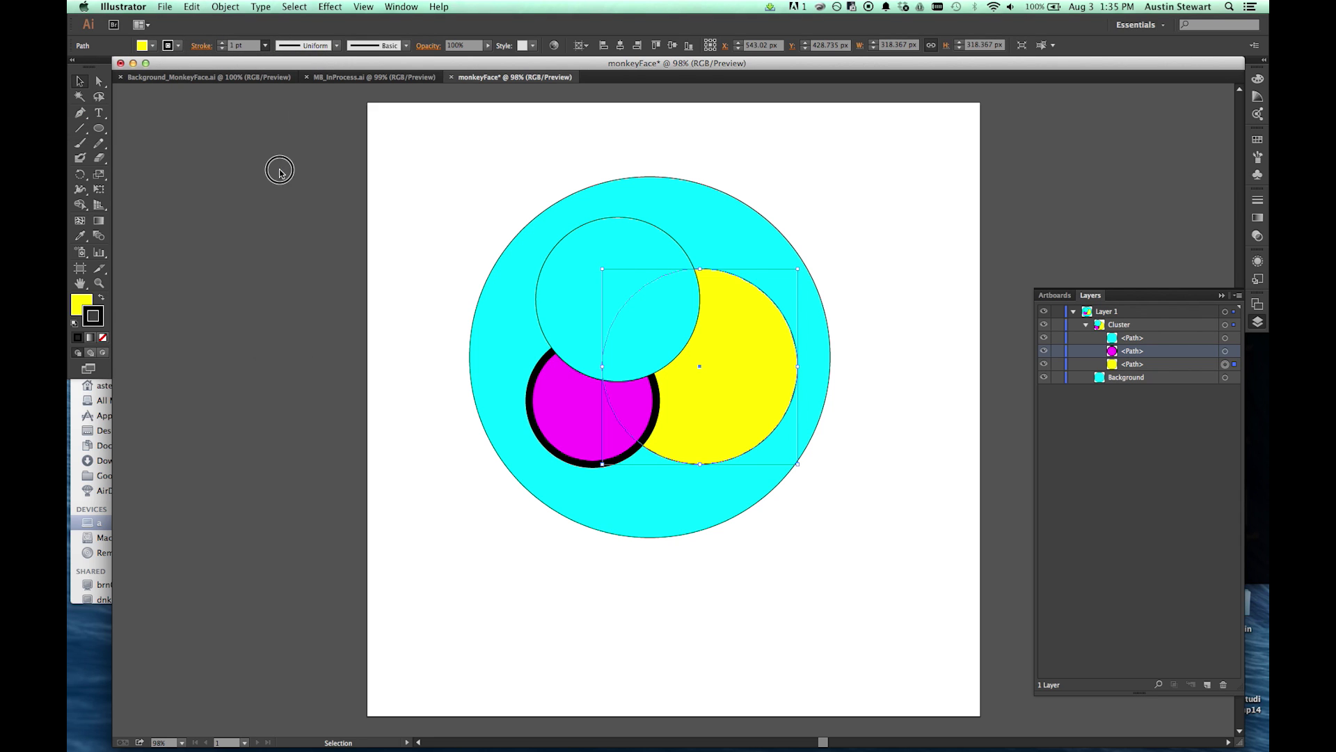
{"action": "left_click", "coordinate": [1183, 363]}
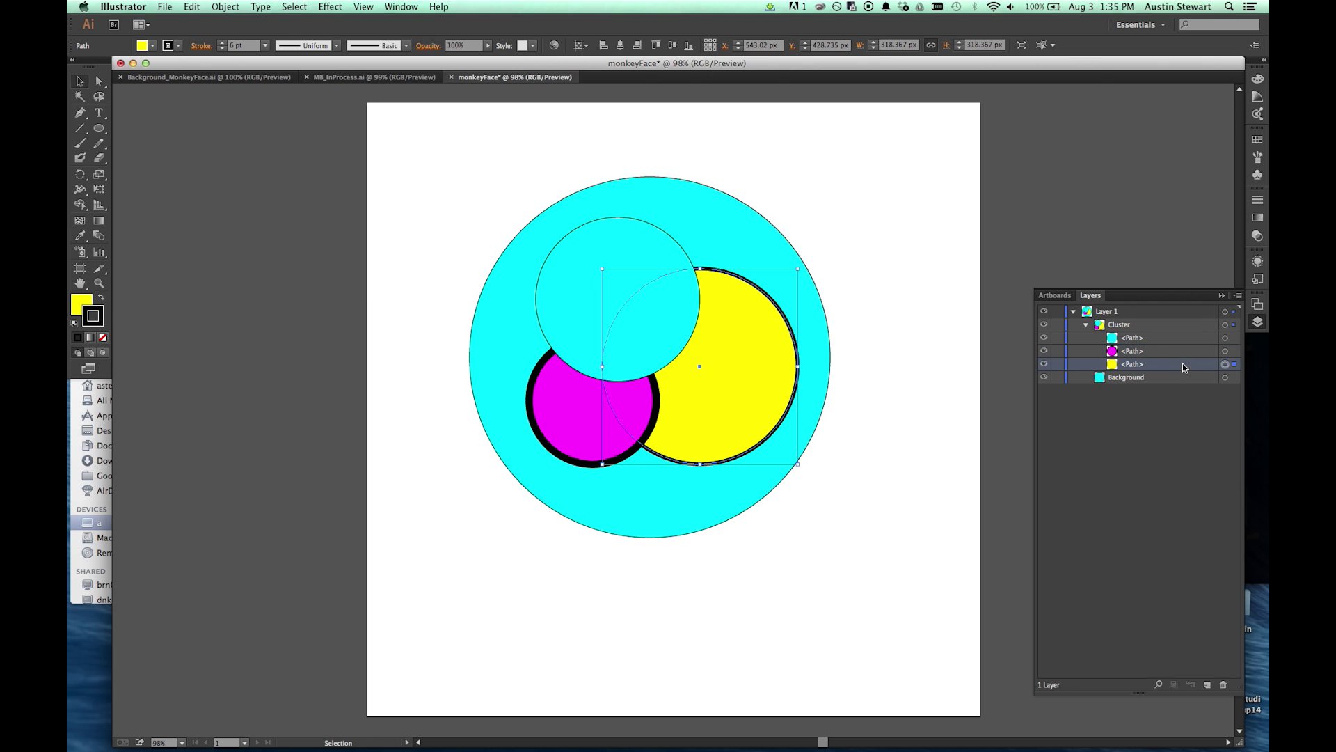
- Hide and show again the magenta circle, and collapse and re-expand the Cluster group
{"action": "left_click", "coordinate": [1044, 352]}
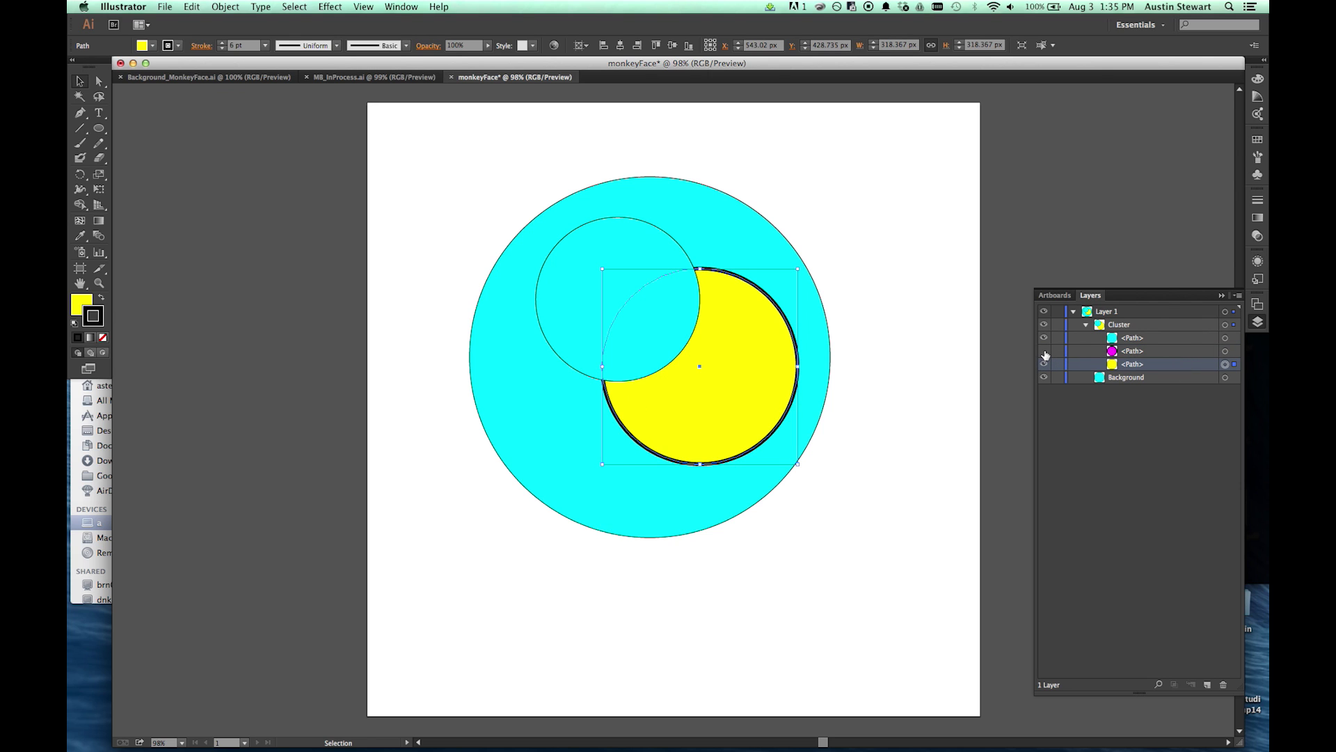
{"action": "left_click", "coordinate": [1044, 352]}
{"action": "left_click", "coordinate": [1164, 326]}
{"action": "left_click", "coordinate": [1087, 325]}
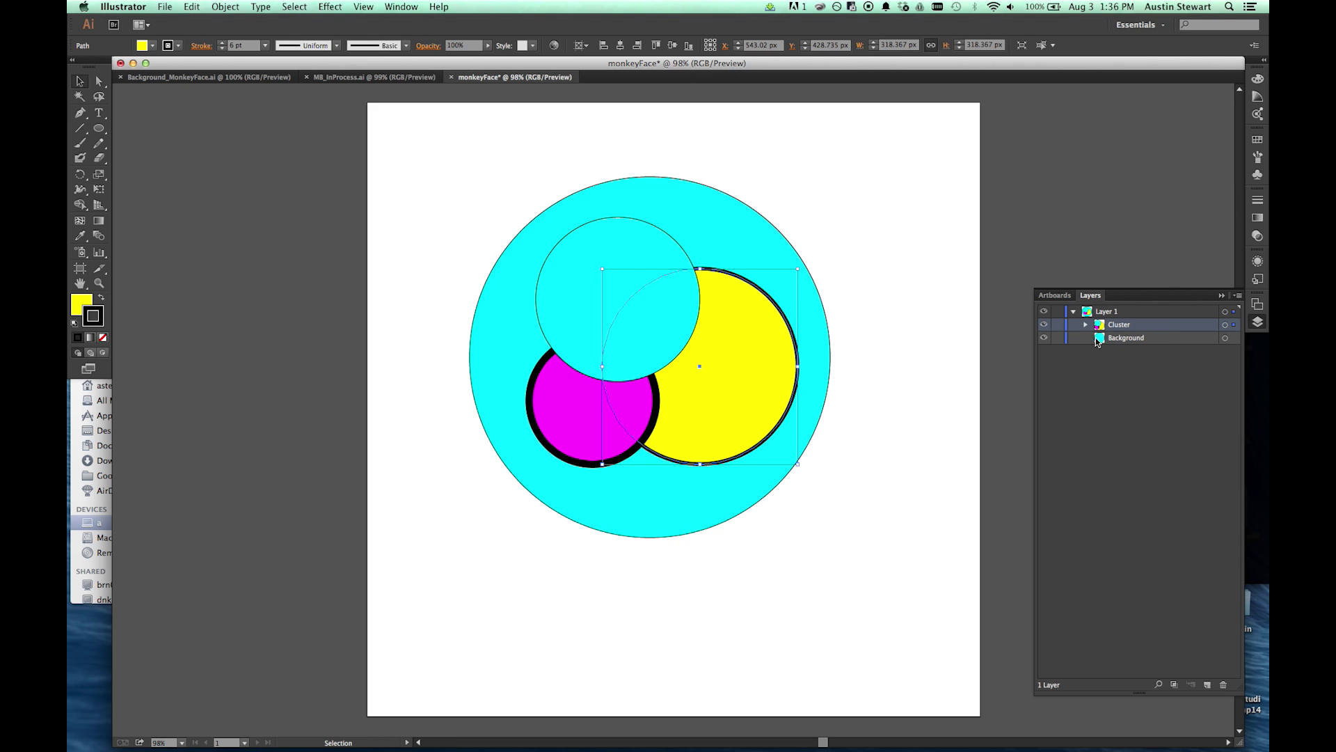
{"action": "left_click", "coordinate": [1086, 324]}
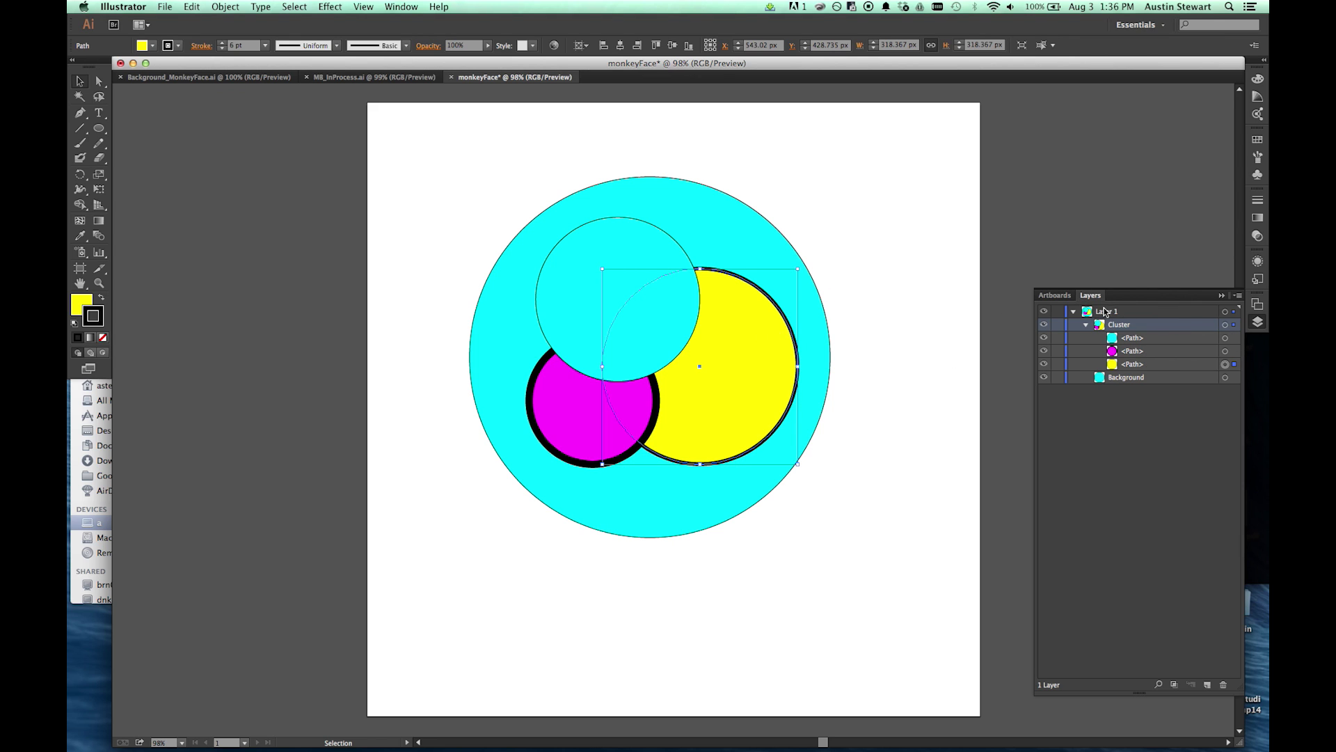
- Clear the selection and open the Cluster group in isolation mode from the artwork
{"action": "left_click", "coordinate": [844, 221]}
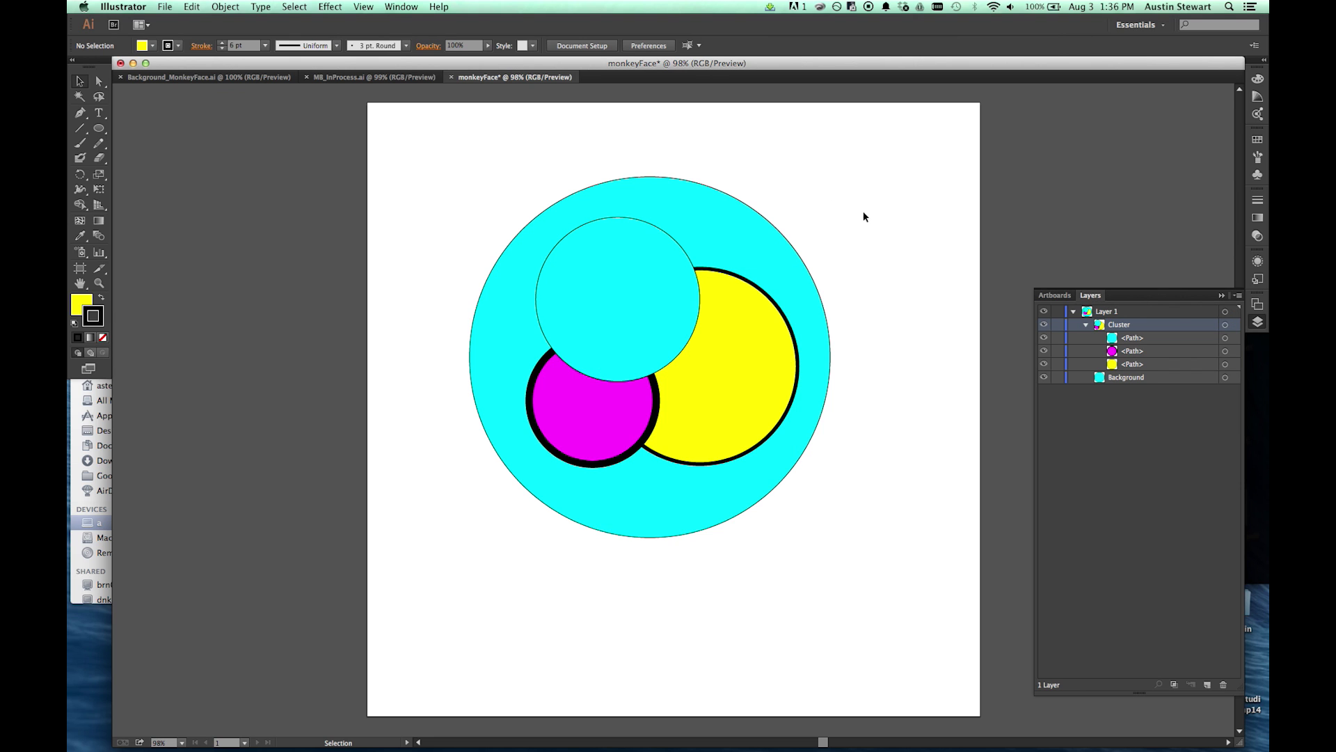
{"action": "left_click", "coordinate": [730, 341]}
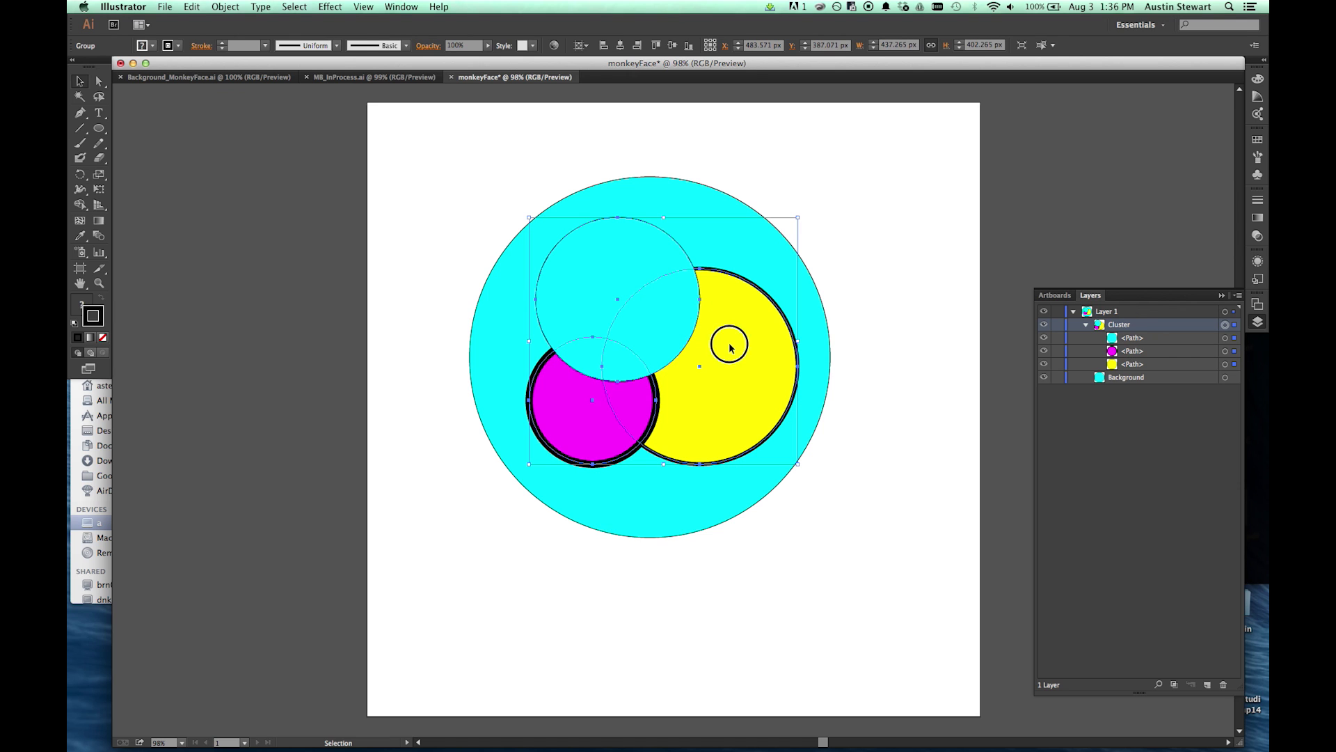
{"action": "double_click", "coordinate": [729, 343]}
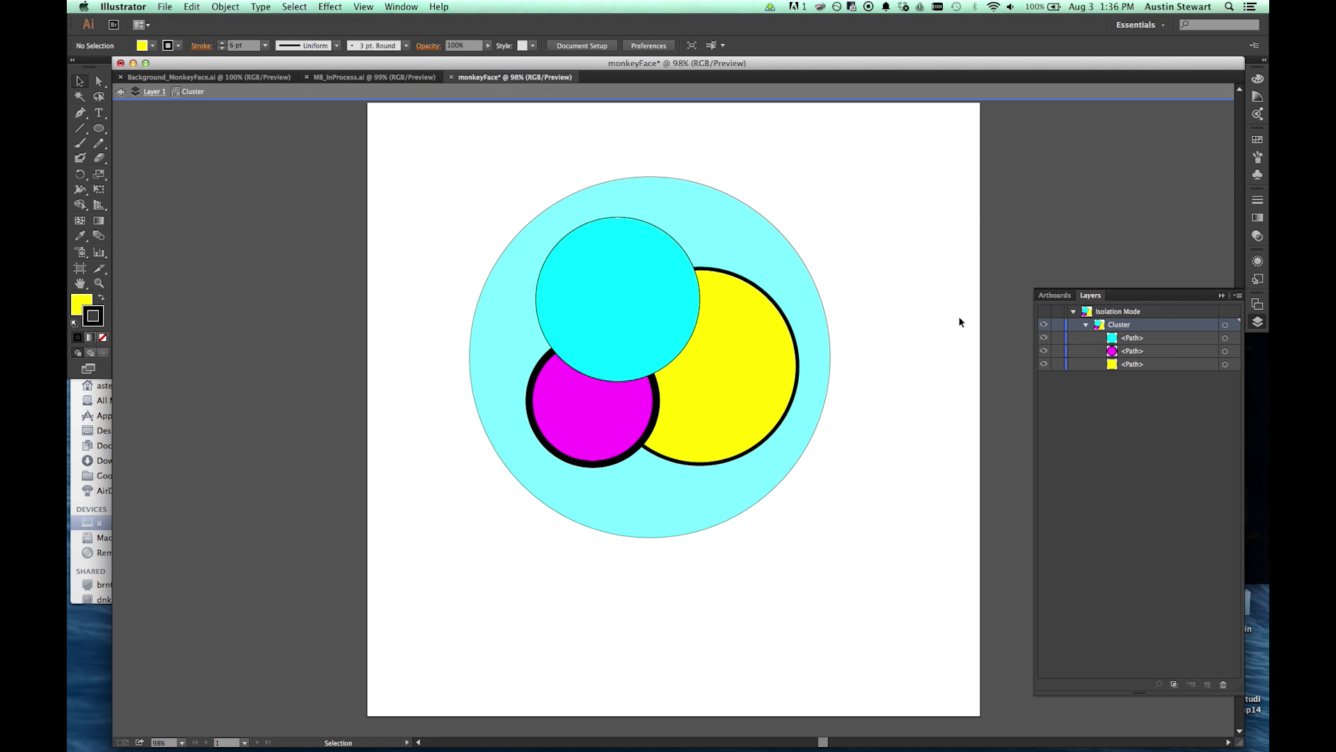
- Set the small cyan circle's stroke weight to 80 pt and exit isolation mode
{"action": "left_click", "coordinate": [1231, 338]}
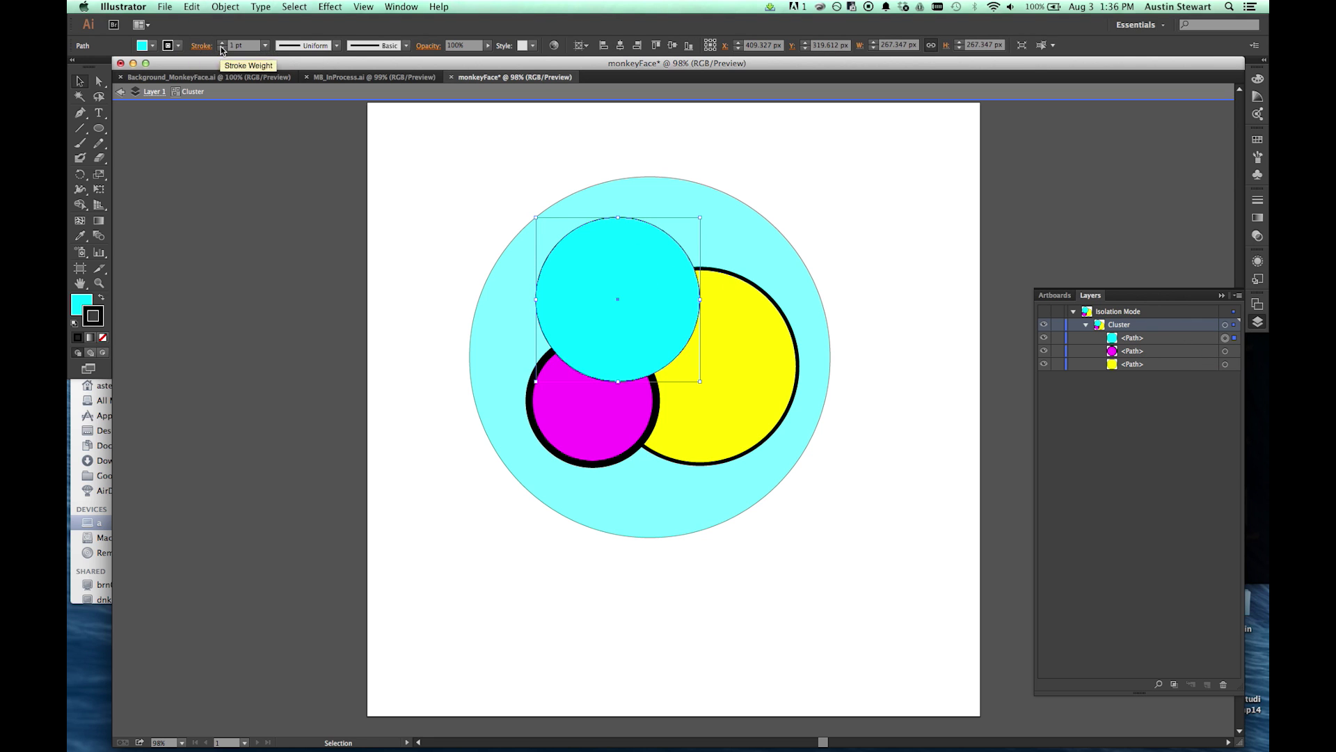
{"action": "left_click", "coordinate": [268, 46]}
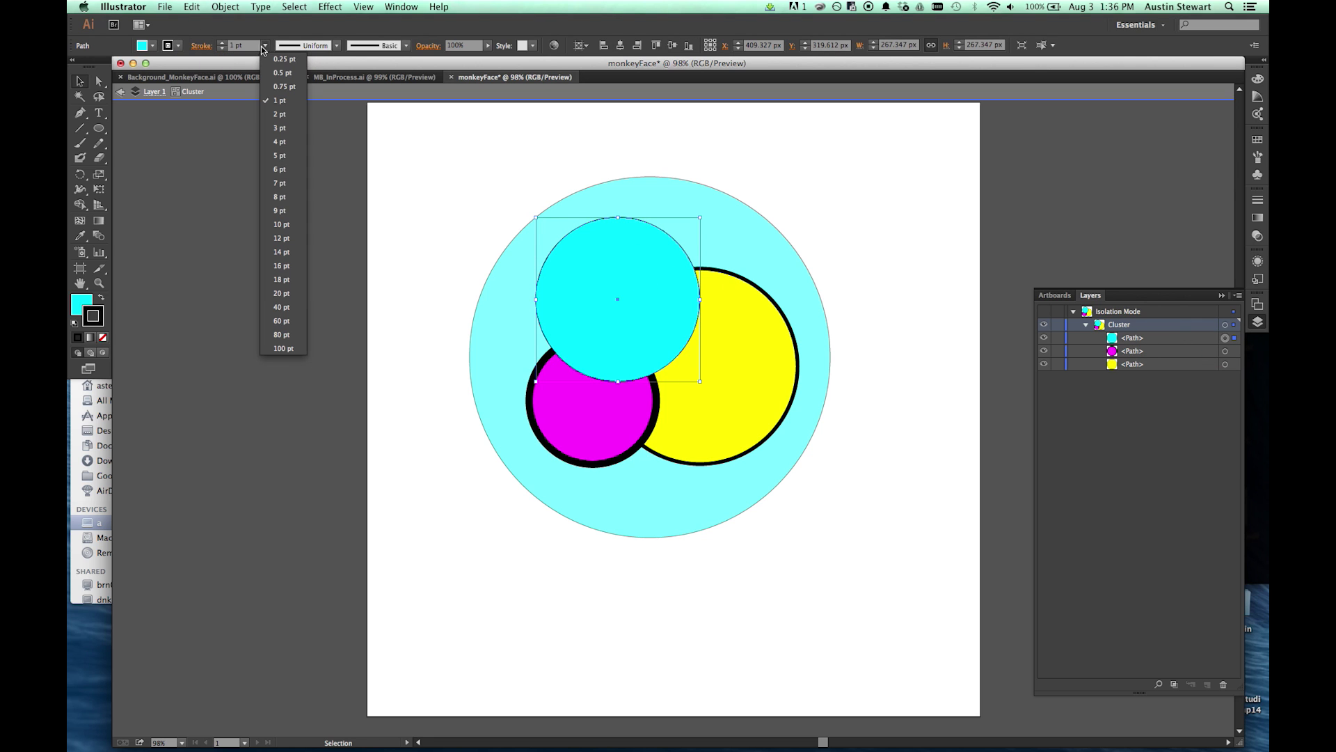
{"action": "left_click", "coordinate": [279, 341]}
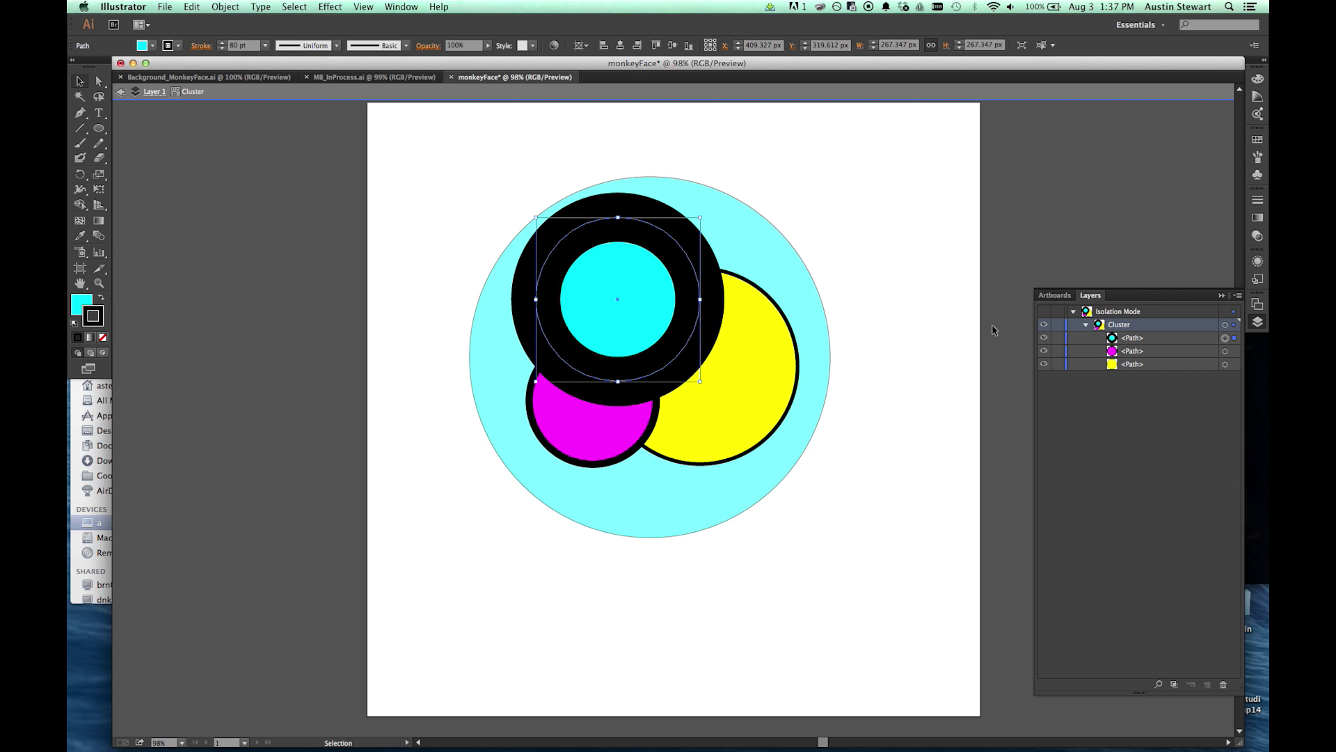
{"action": "left_click", "coordinate": [904, 186]}
{"action": "double_click", "coordinate": [907, 223]}
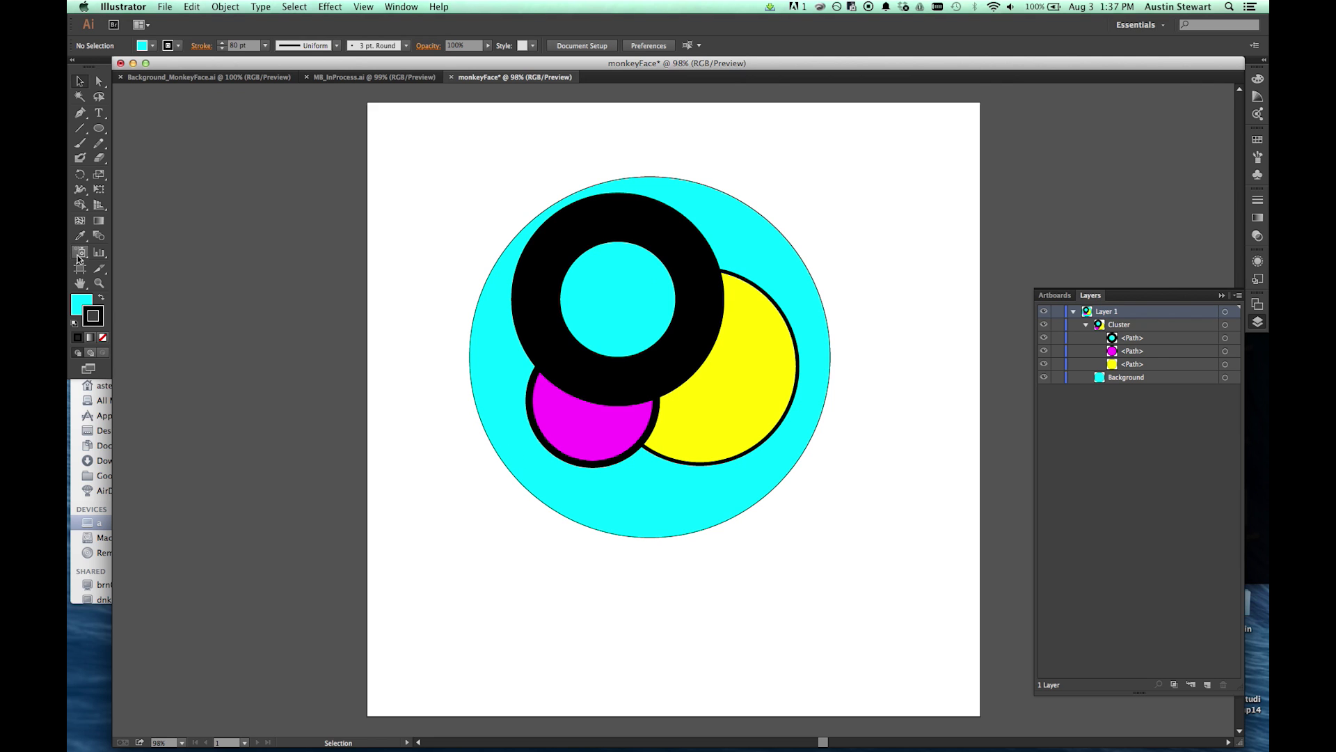
- Draw a slightly sloping line segment above the circles, about 699 px wide and 61 px high, and set its stroke weight to 12 pt
{"action": "left_click", "coordinate": [81, 130]}
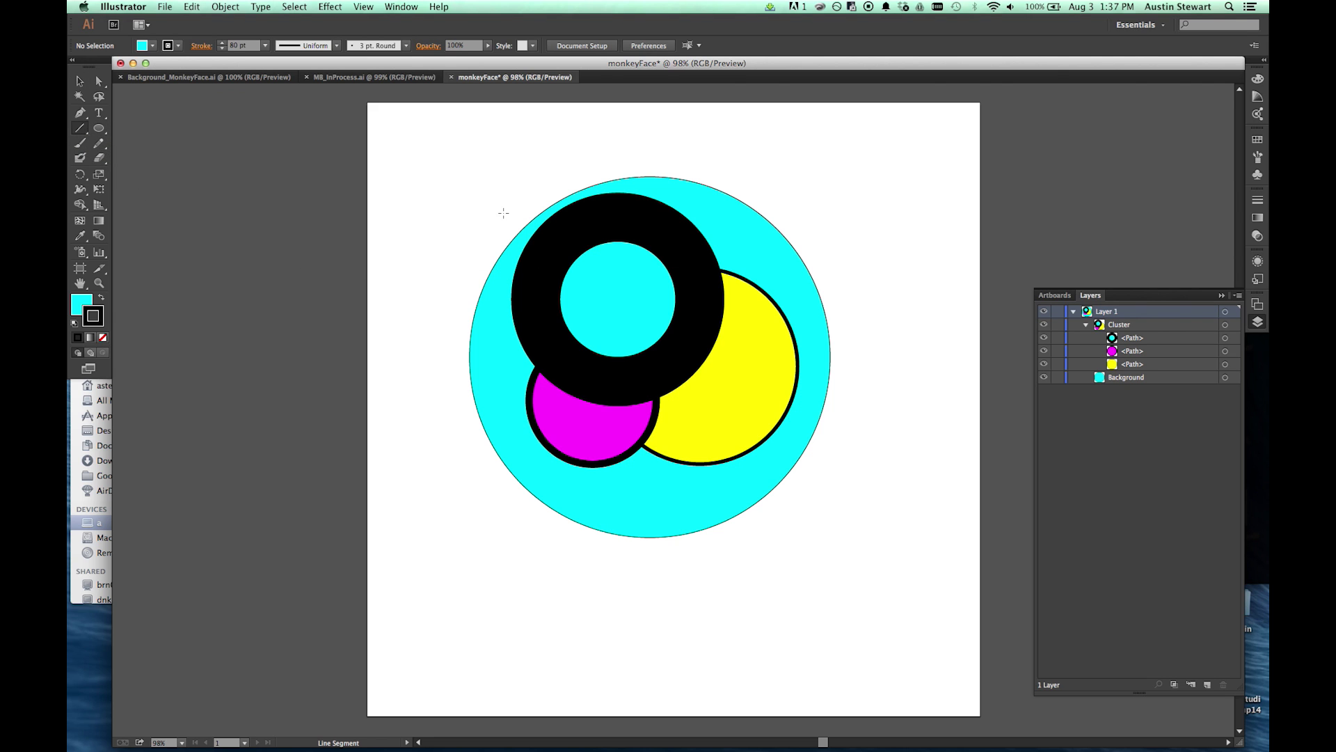
{"action": "left_click_drag", "start_coordinate": [436, 131], "coordinate": [864, 168]}
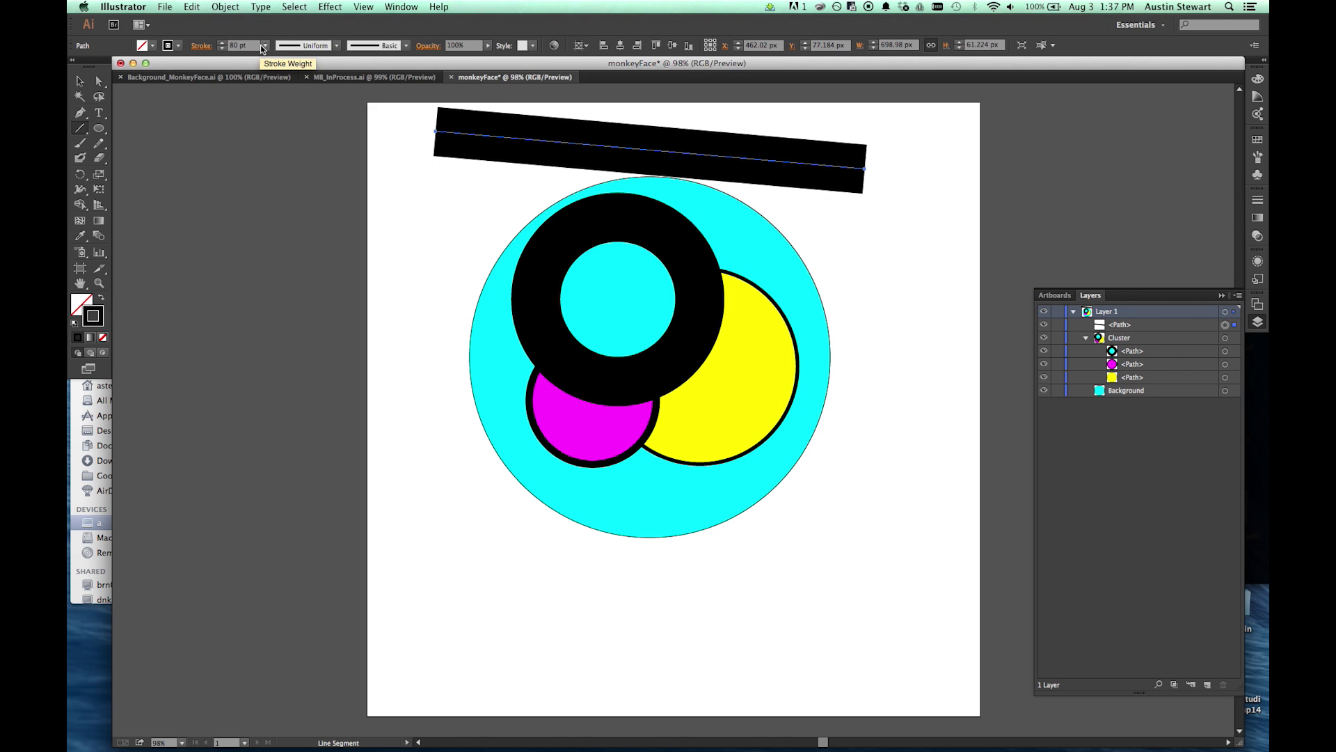
{"action": "left_click", "coordinate": [264, 47]}
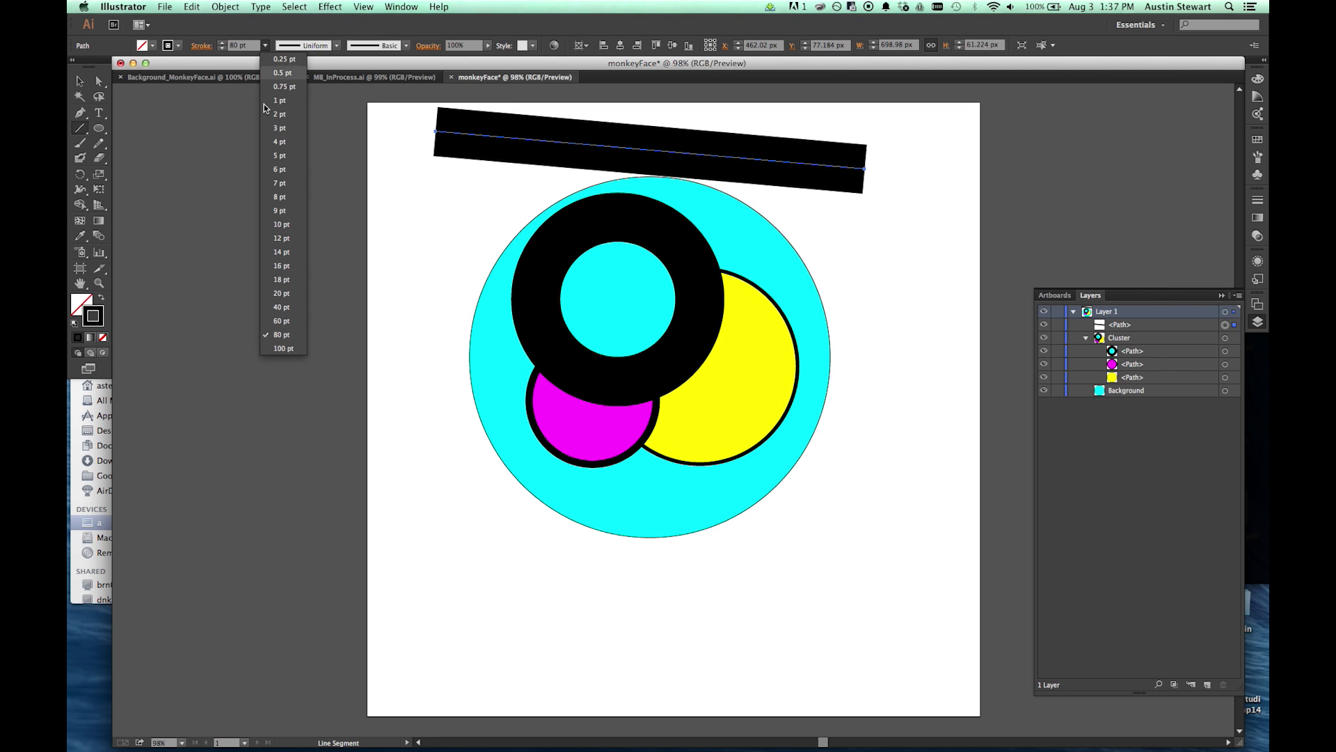
{"action": "left_click", "coordinate": [277, 170]}
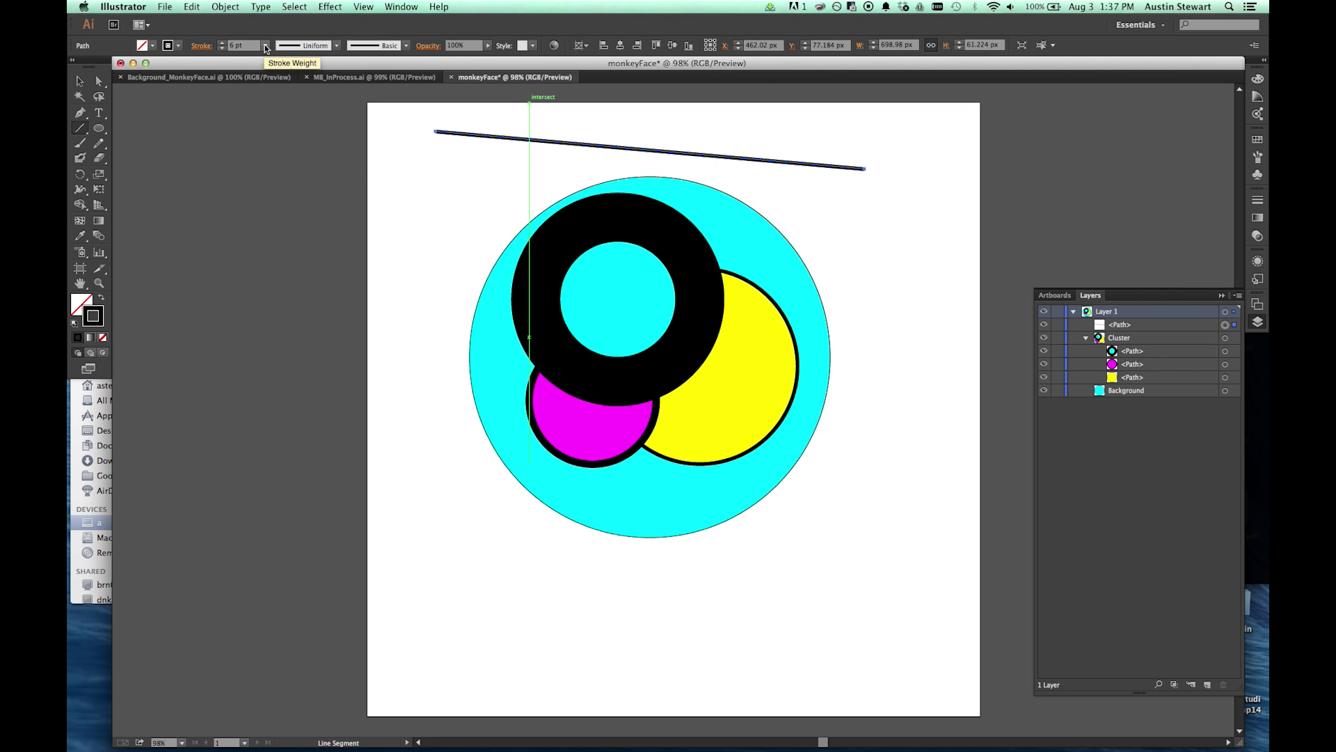
{"action": "left_click", "coordinate": [265, 46]}
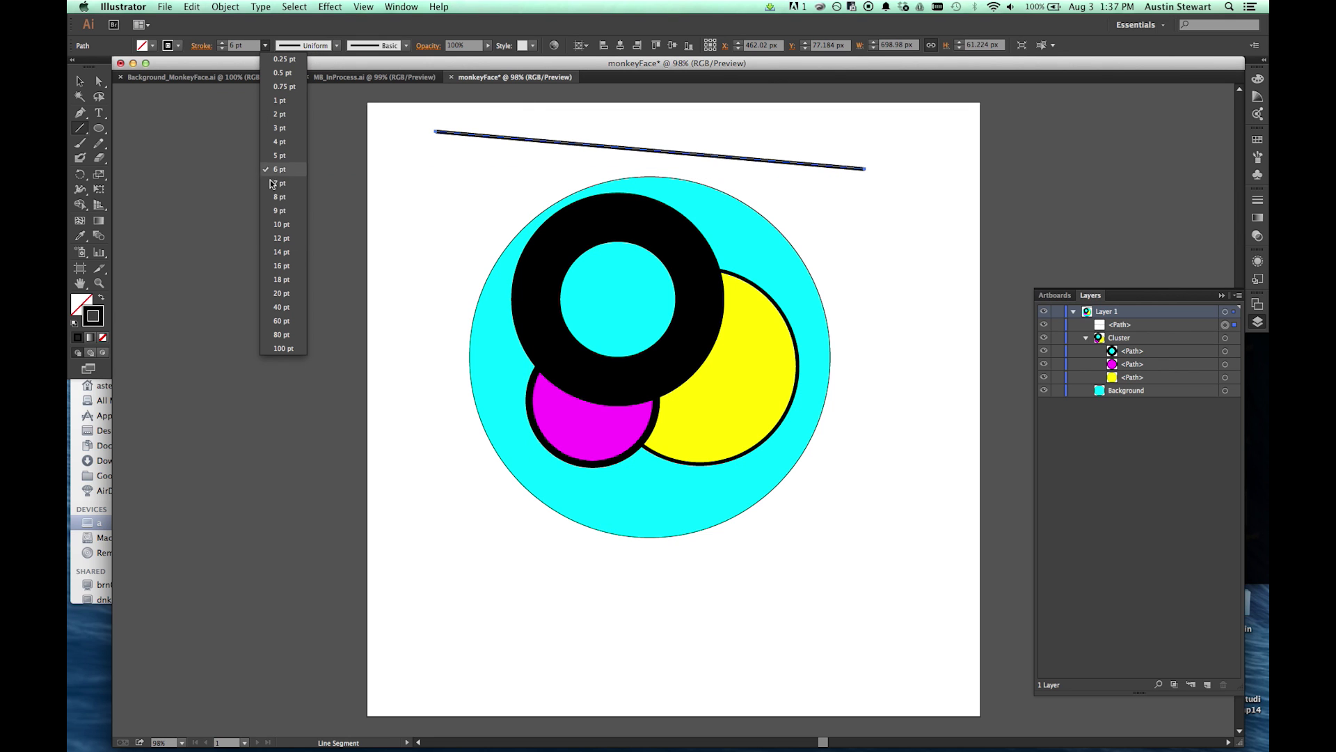
{"action": "left_click", "coordinate": [282, 238]}
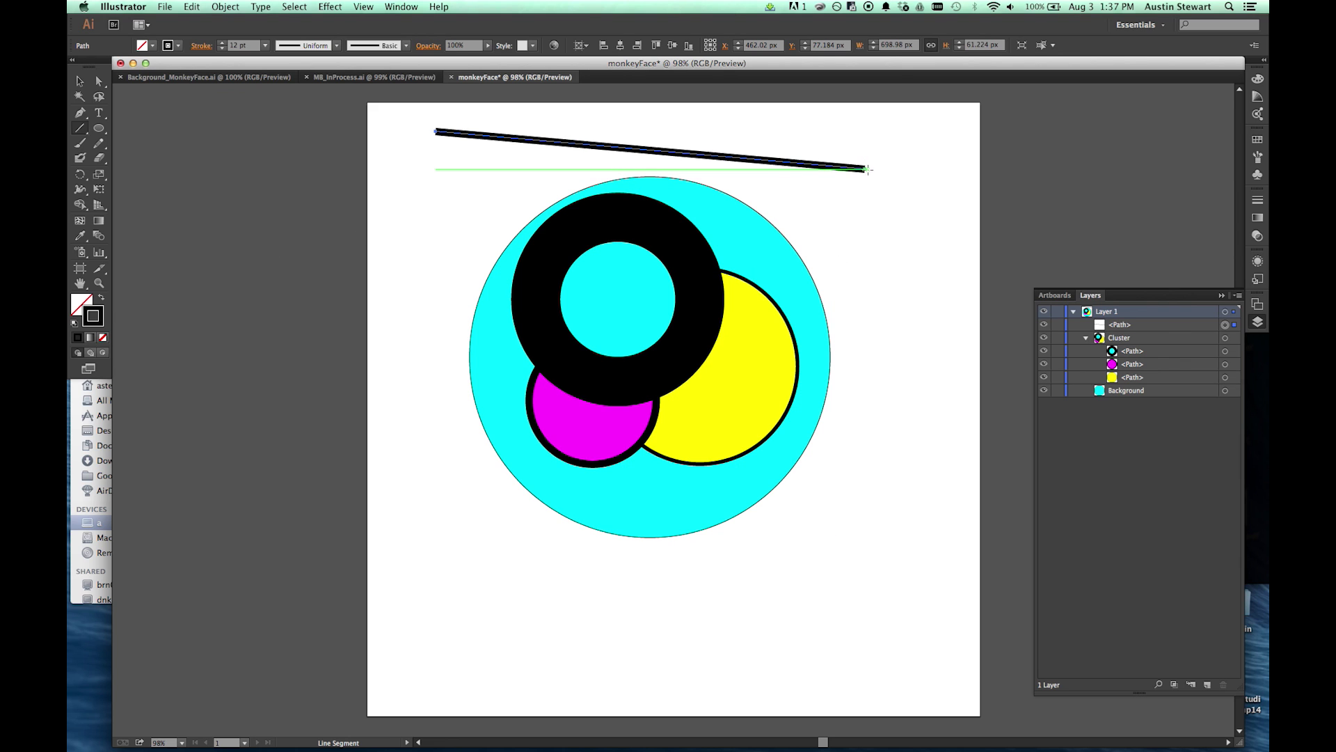
- Draw three more thick line segments that close a four-sided frame around the circles, ending with a vertical one about 753 px high
{"action": "mouse_move", "coordinate": [865, 168]}
{"action": "left_mouse_down"}
{"action": "mouse_move", "coordinate": [889, 334]}
{"action": "mouse_move", "coordinate": [880, 466]}
{"action": "mouse_move", "coordinate": [896, 507]}
{"action": "mouse_move", "coordinate": [860, 525]}
{"action": "mouse_move", "coordinate": [433, 581]}
{"action": "mouse_move", "coordinate": [436, 593]}
{"action": "mouse_move", "coordinate": [396, 97]}
{"action": "mouse_move", "coordinate": [434, 196]}
{"action": "left_mouse_up"}
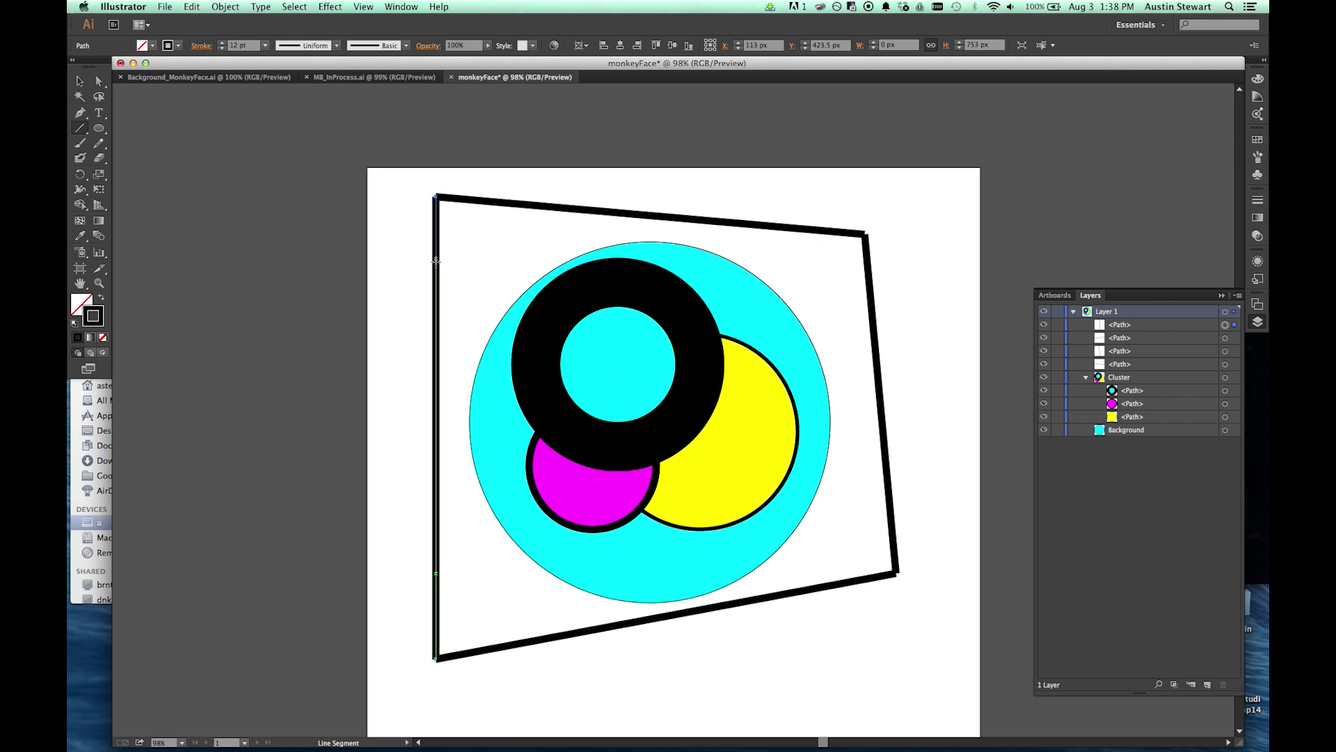
{"action": "key", "text": "super+0"}
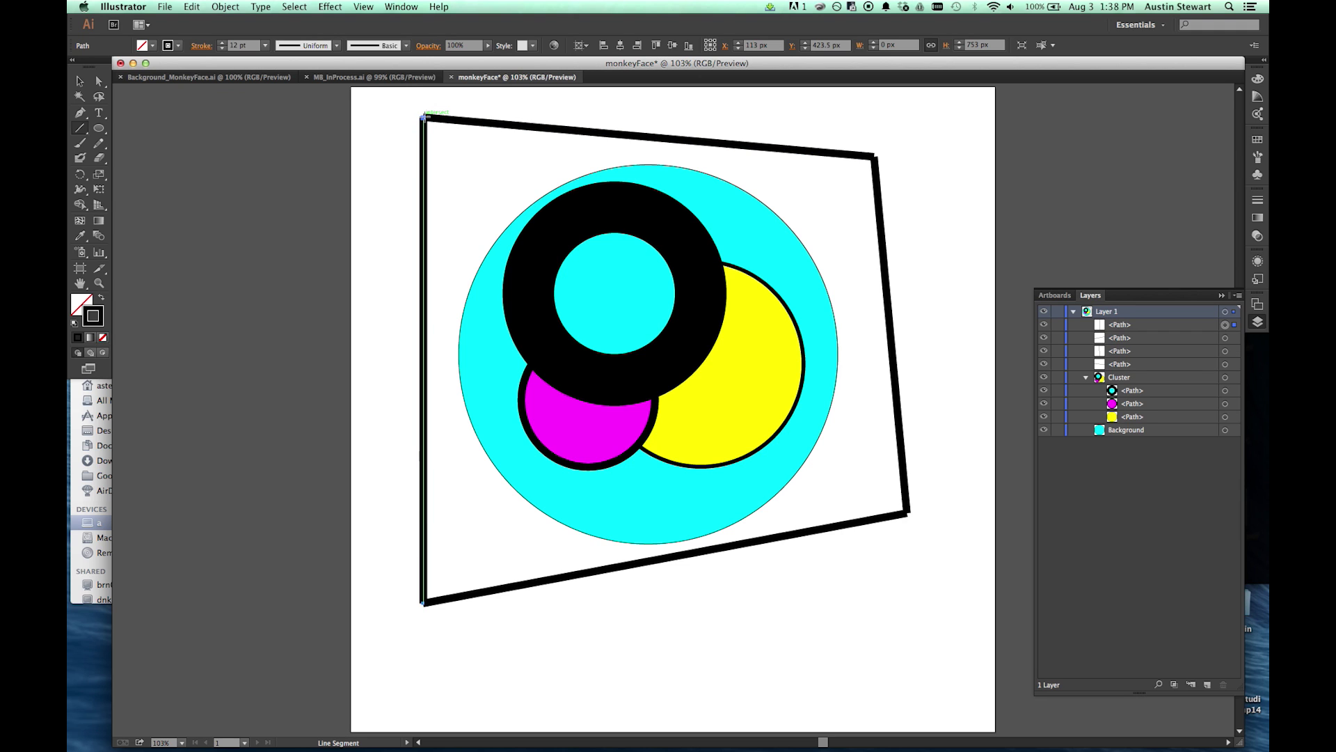
{"action": "key", "text": "super+equal"}
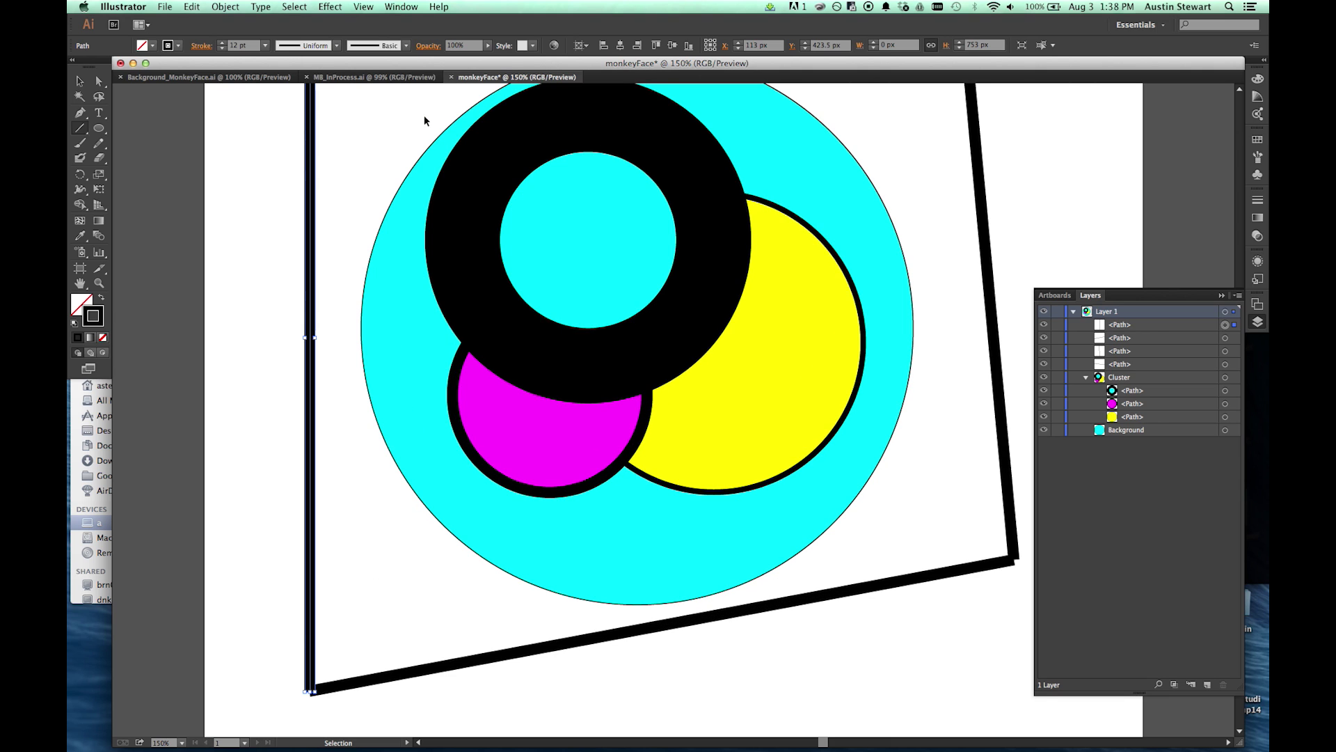
{"action": "key", "text": "super+minus"}
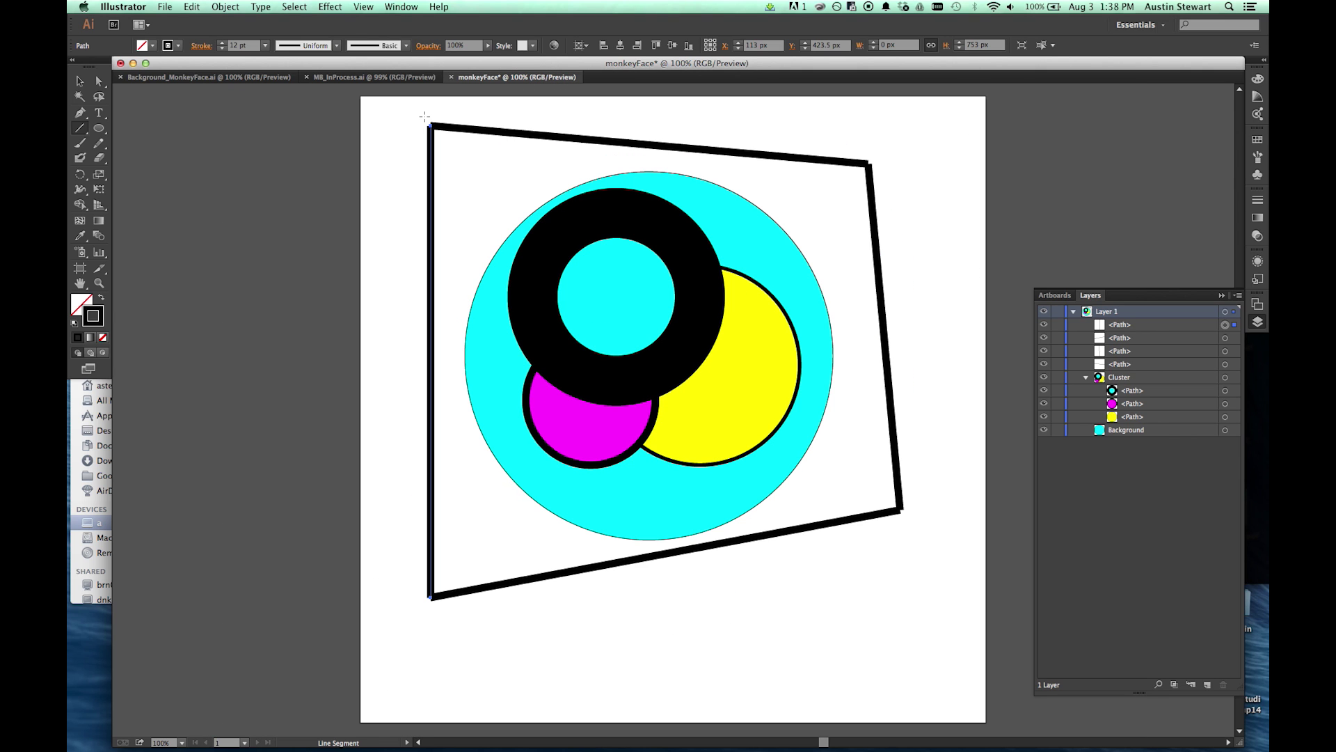
- Examine the frame's upper-left corner up close to see how the ends of the two thick lines meet
{"action": "left_click", "coordinate": [100, 284]}
{"action": "left_click_drag", "start_coordinate": [398, 107], "coordinate": [462, 148]}
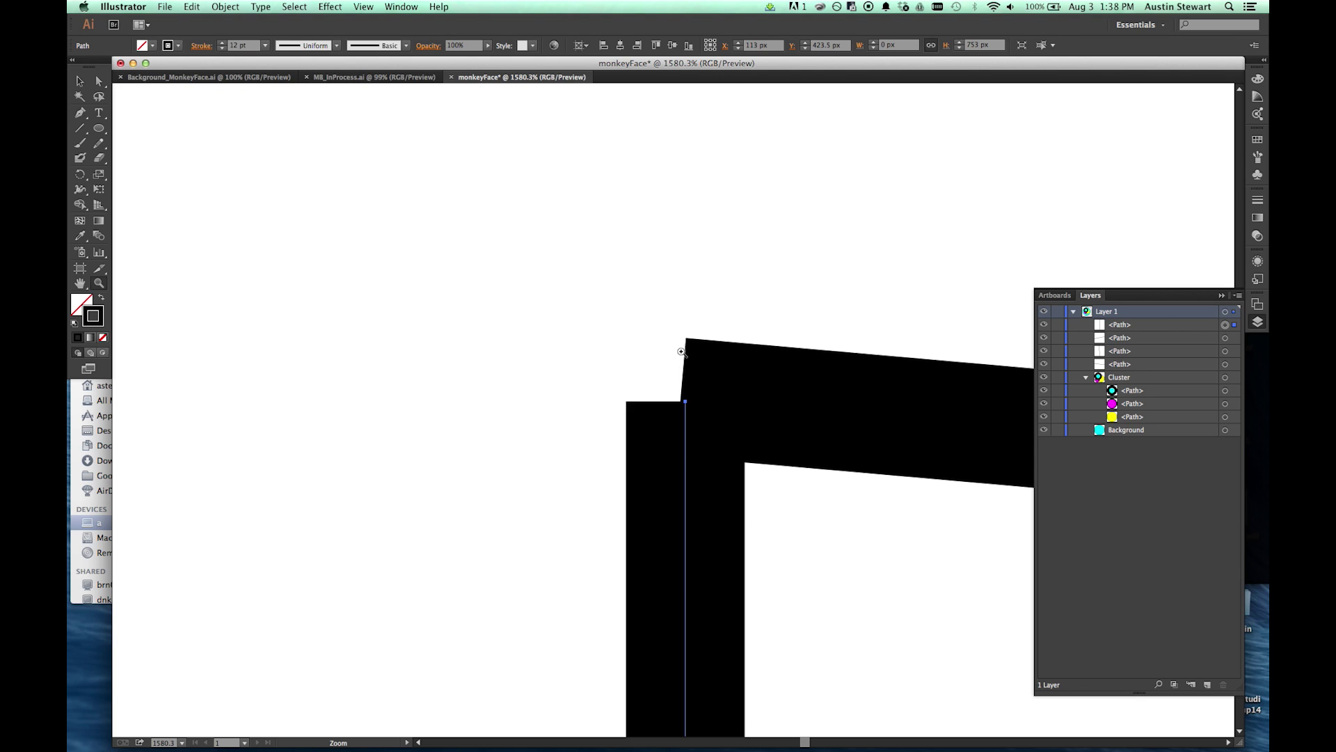
{"action": "left_click", "coordinate": [718, 400]}
{"action": "left_click", "coordinate": [717, 401], "text": "alt"}
{"action": "left_click", "coordinate": [718, 401], "text": "alt"}
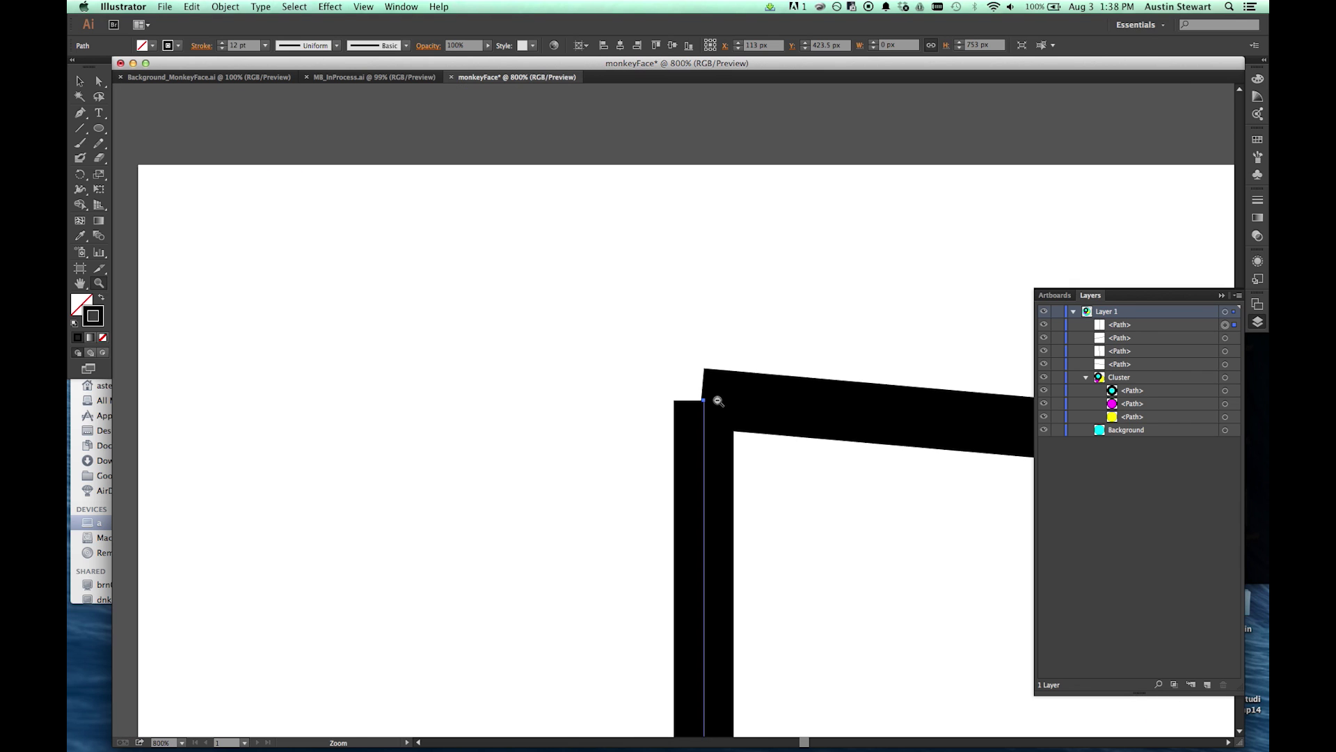
{"action": "left_click", "coordinate": [718, 401], "text": "alt"}
{"action": "left_click", "coordinate": [718, 401], "text": "alt"}
{"action": "left_click", "coordinate": [717, 401], "text": "alt"}
{"action": "left_click", "coordinate": [718, 401], "text": "alt"}
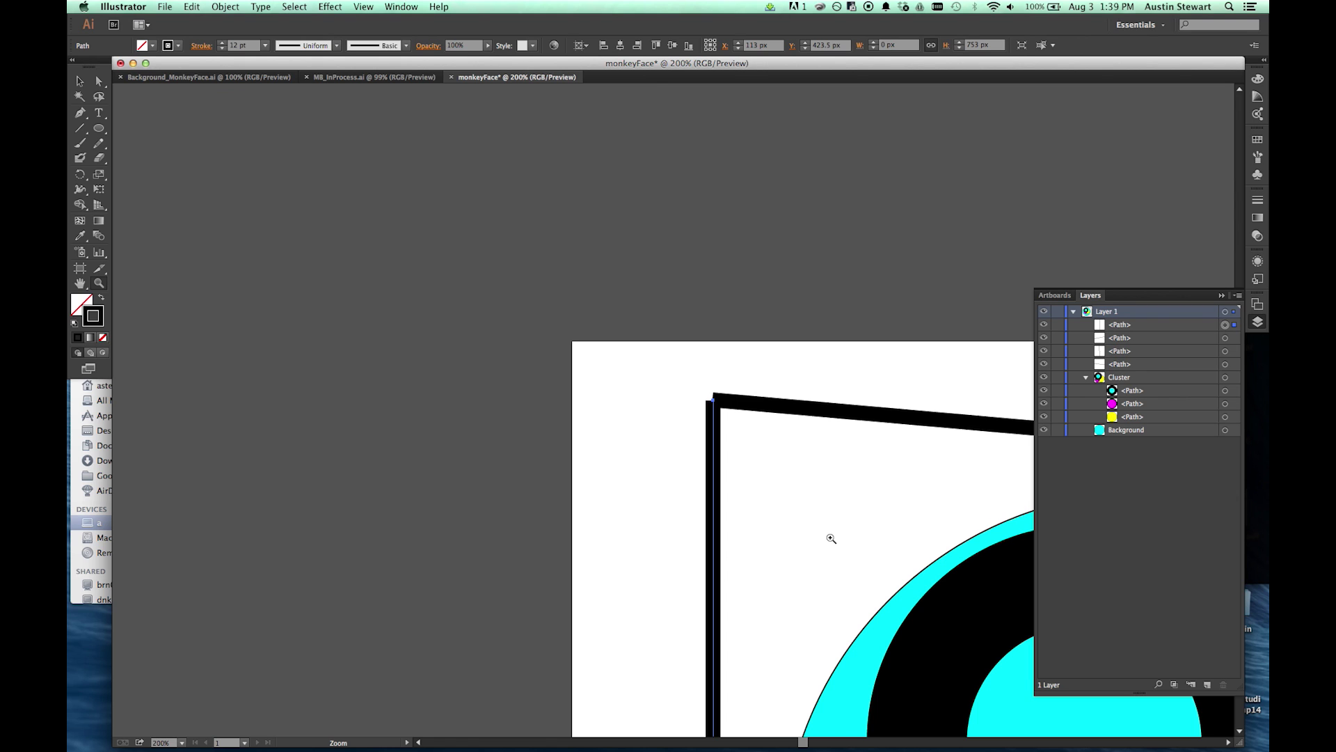
{"action": "key", "text": "v"}
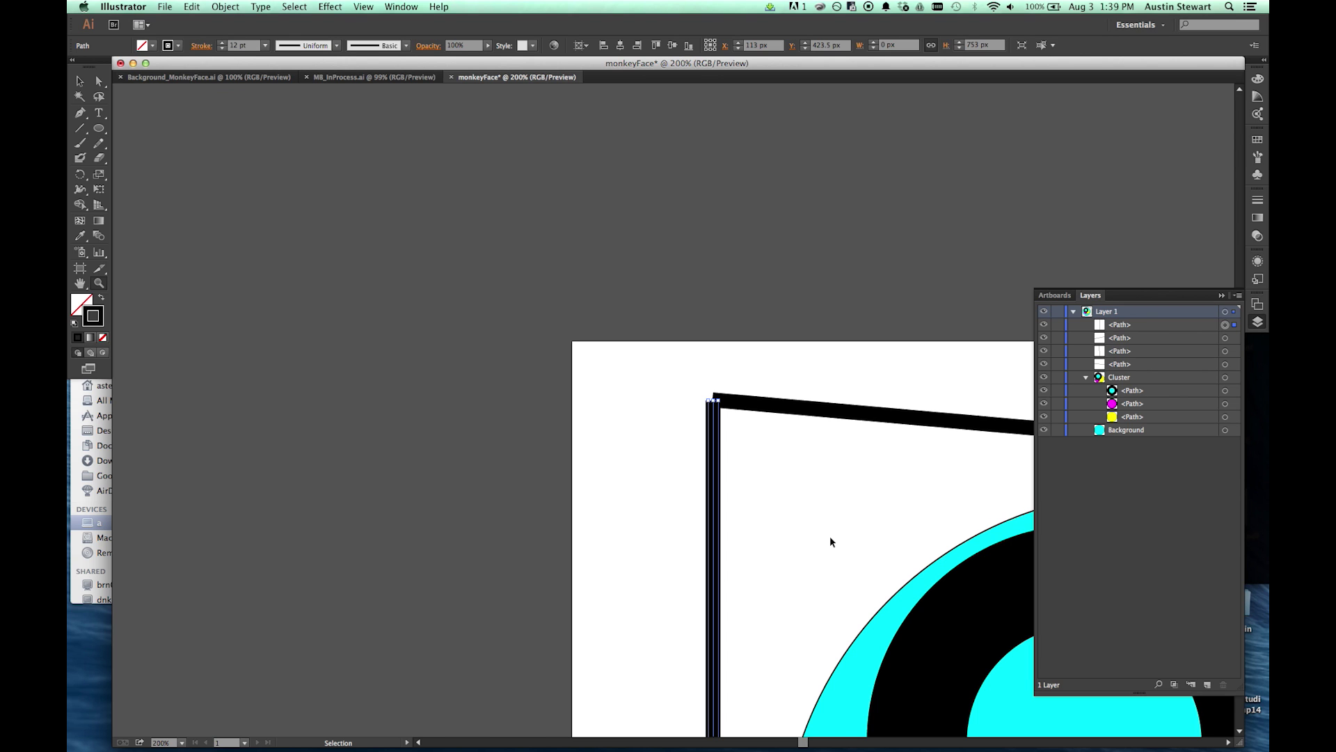
{"action": "key", "text": "super+0"}
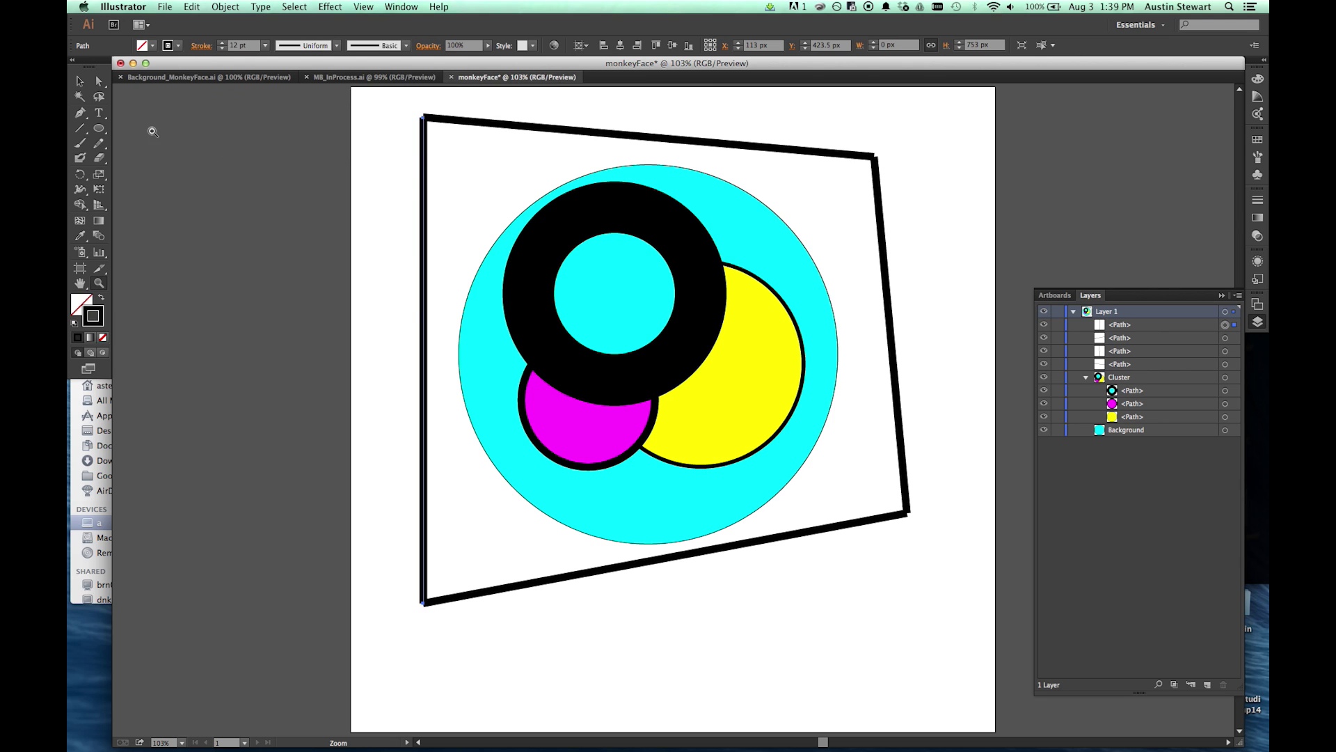
- Select all the practice circles and lines in the monkeyFace document and delete them
{"action": "left_click", "coordinate": [79, 80]}
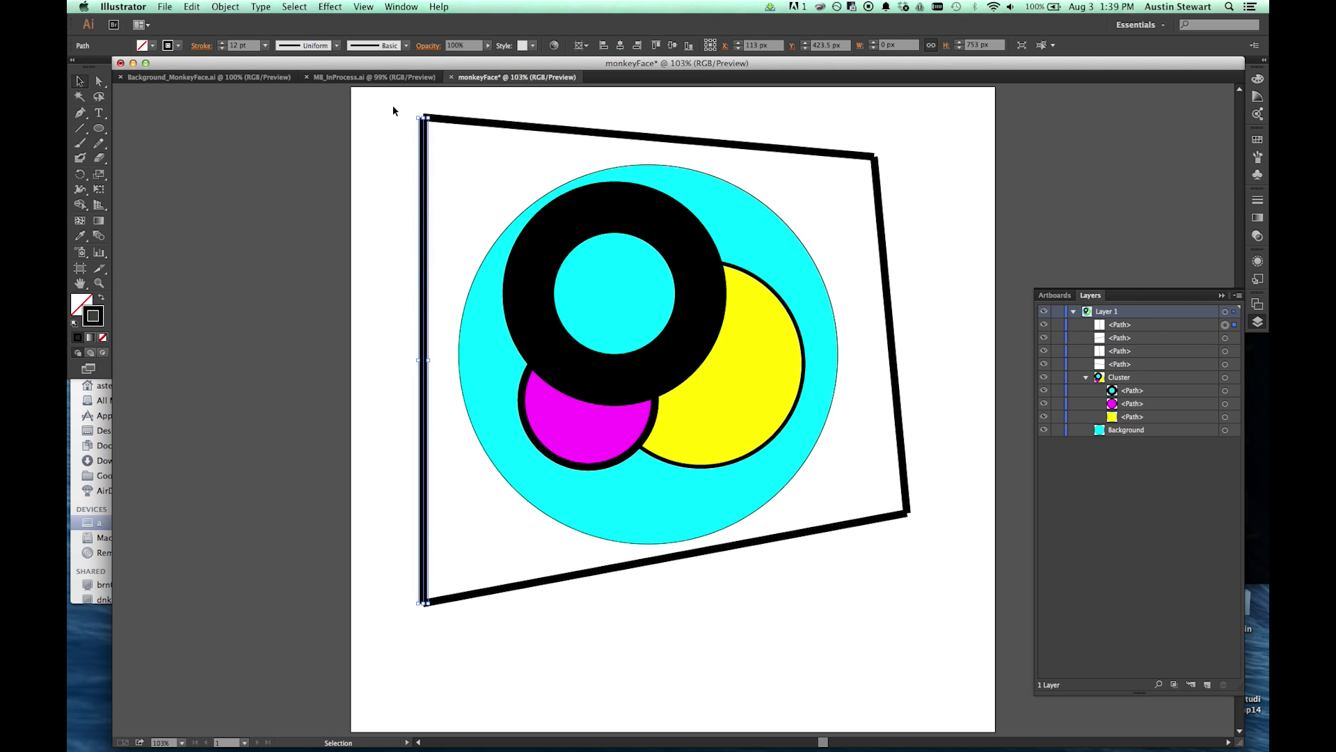
{"action": "key", "text": "a"}
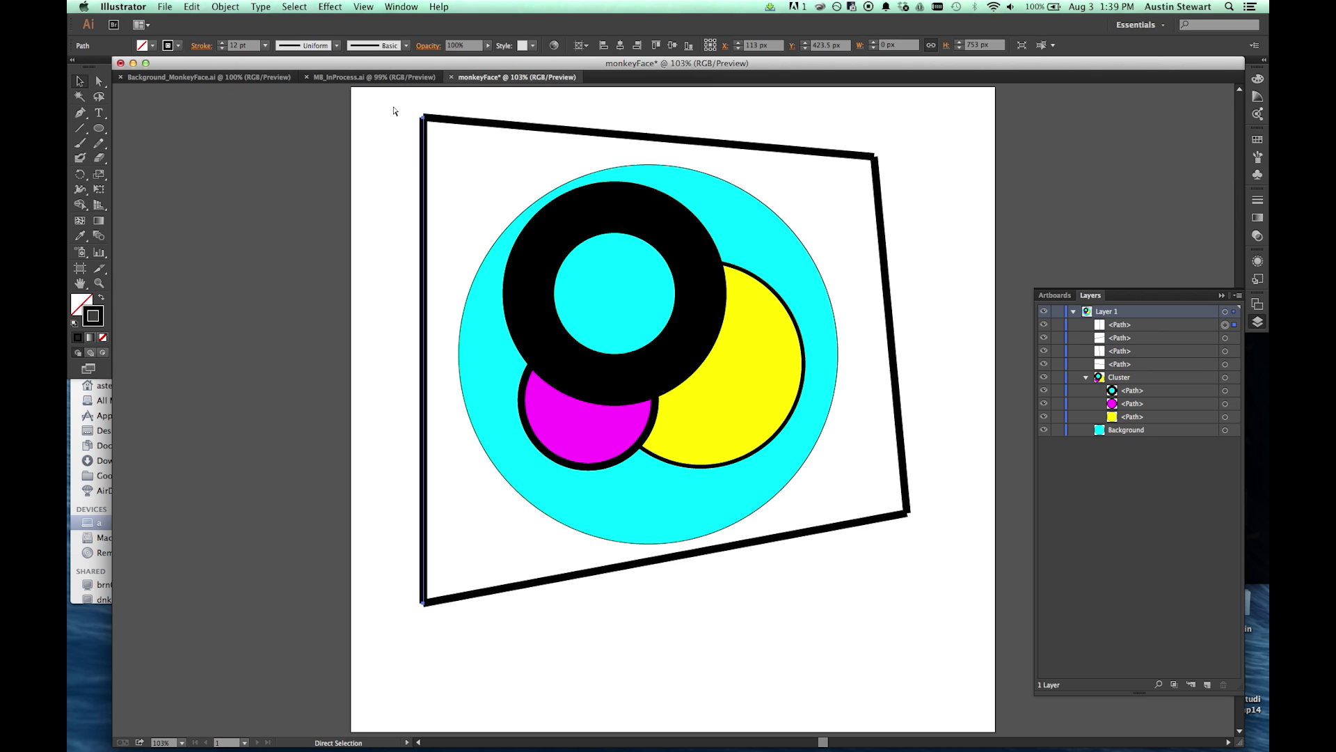
{"action": "key", "text": "super+a"}
{"action": "key", "text": "v"}
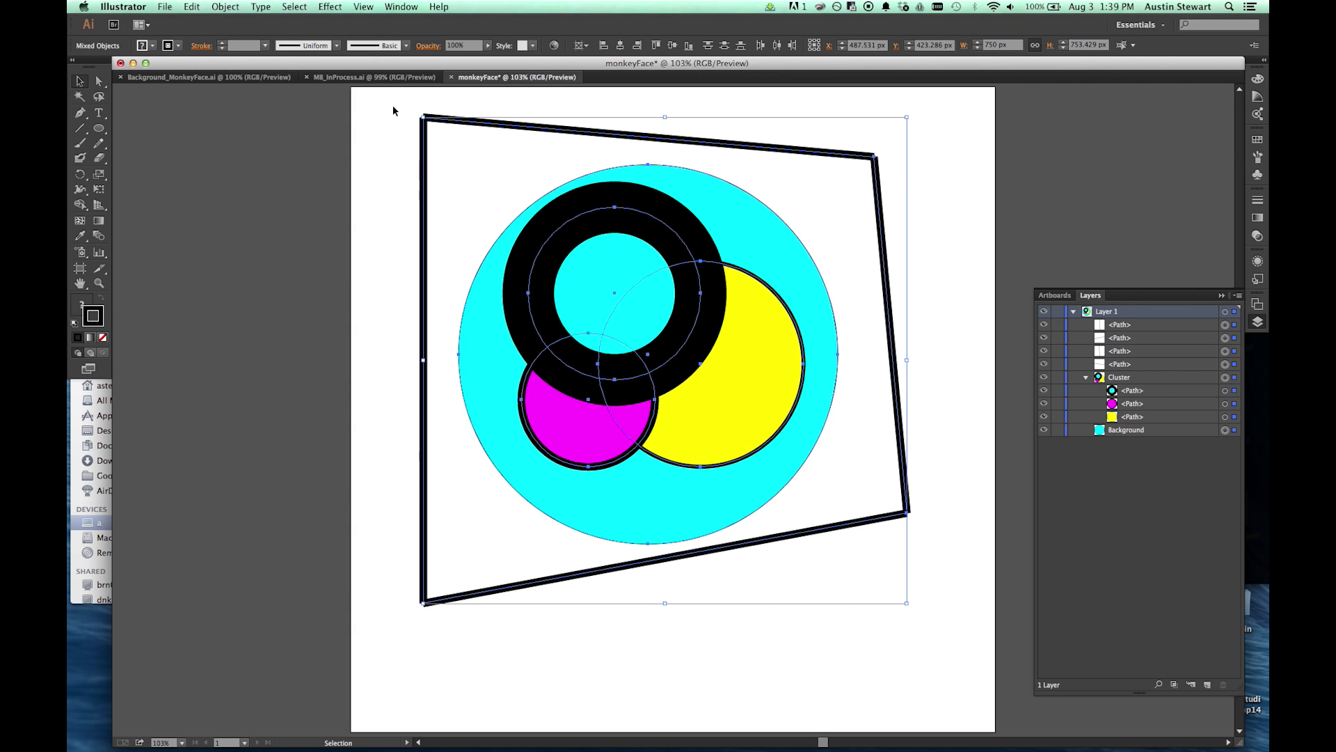
{"action": "key", "text": "Delete"}
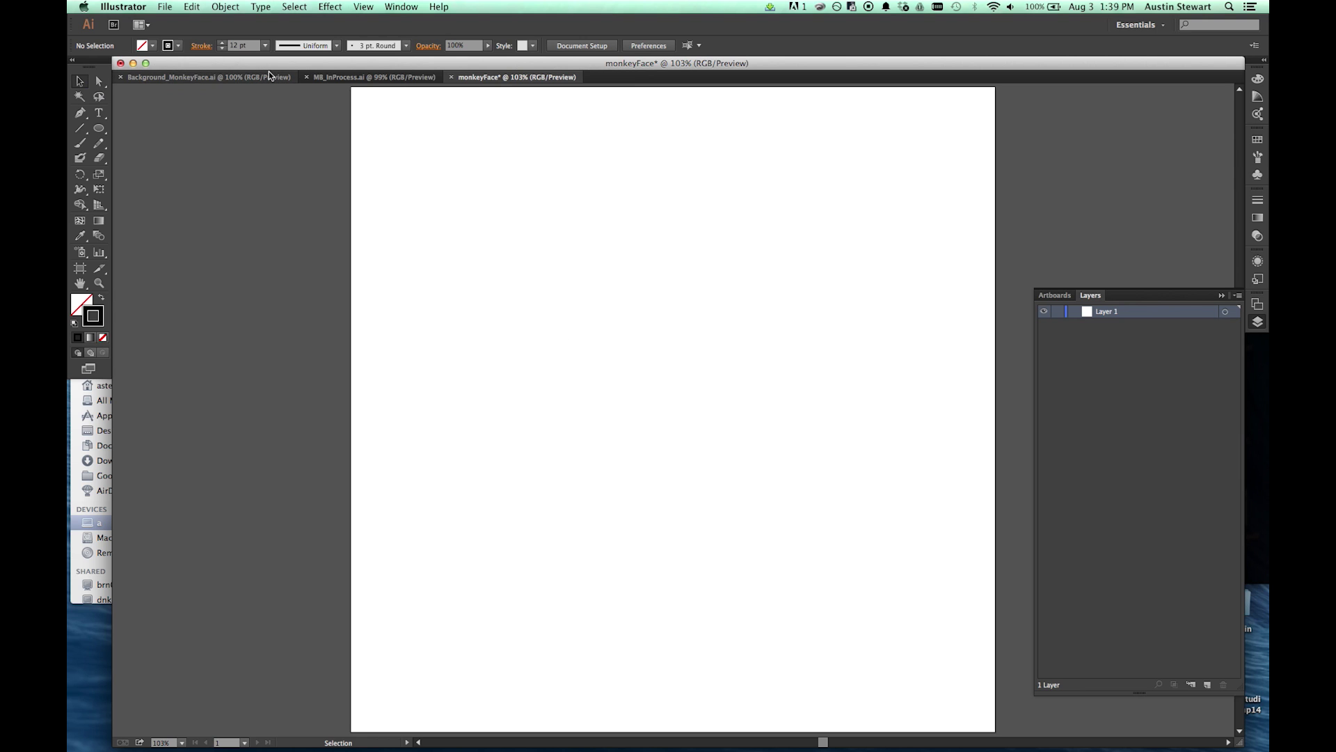
- Look over the monkey face in MB_InProcess.ai and the green pattern in Background_MonkeyFace.ai, ending in the latter document
{"action": "left_click", "coordinate": [343, 77]}
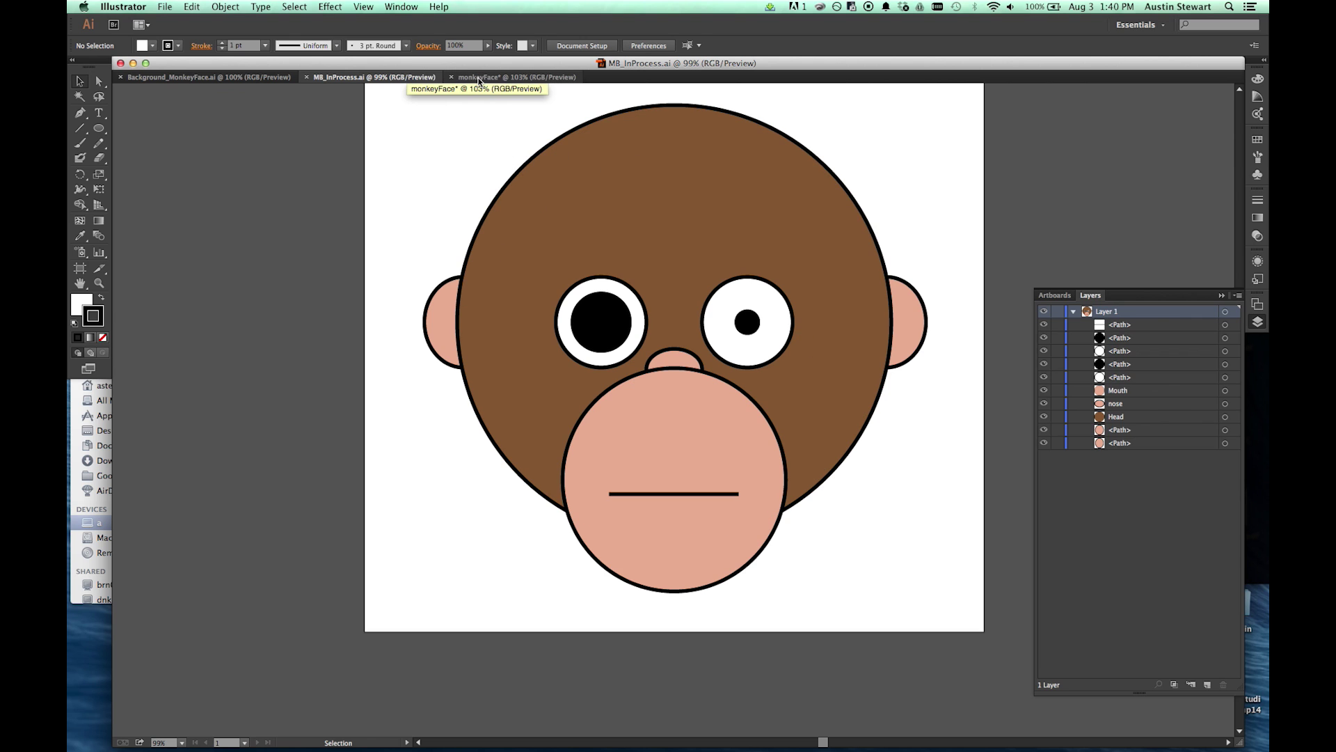
{"action": "left_click", "coordinate": [190, 79]}
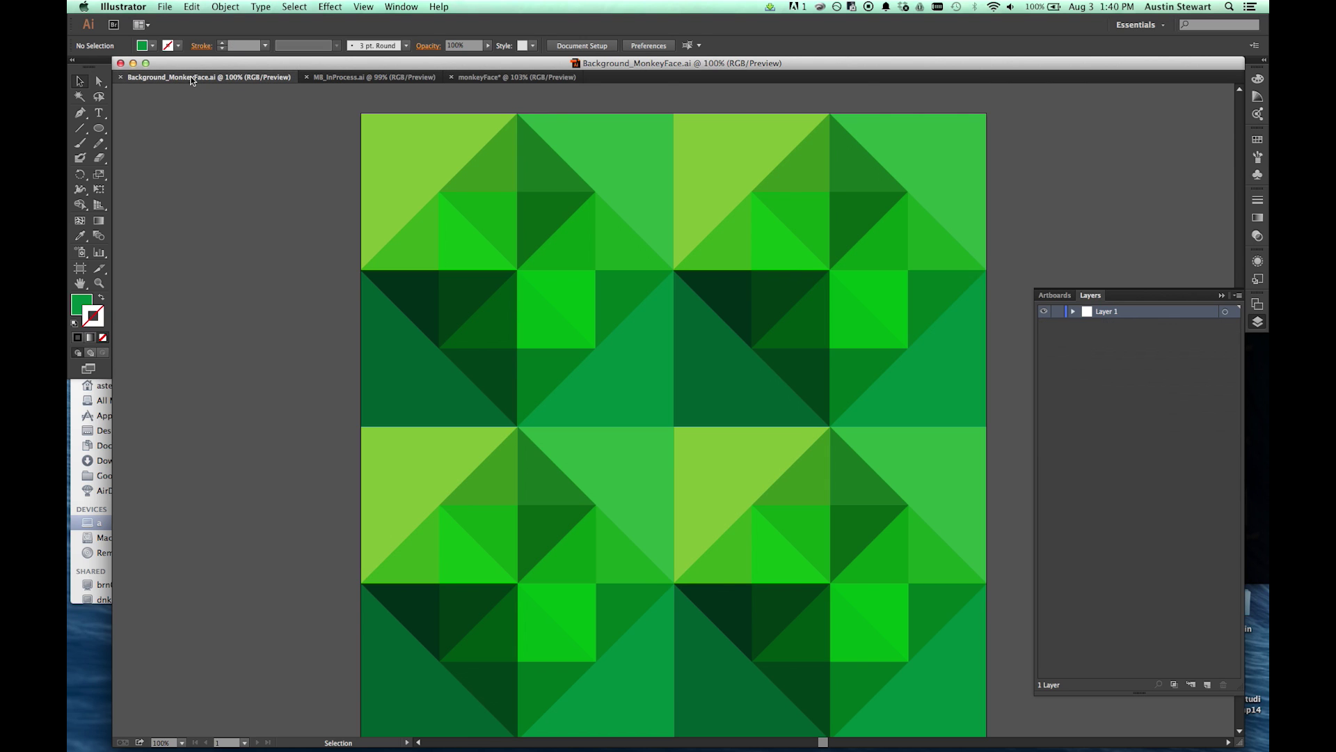
{"action": "left_click", "coordinate": [347, 78]}
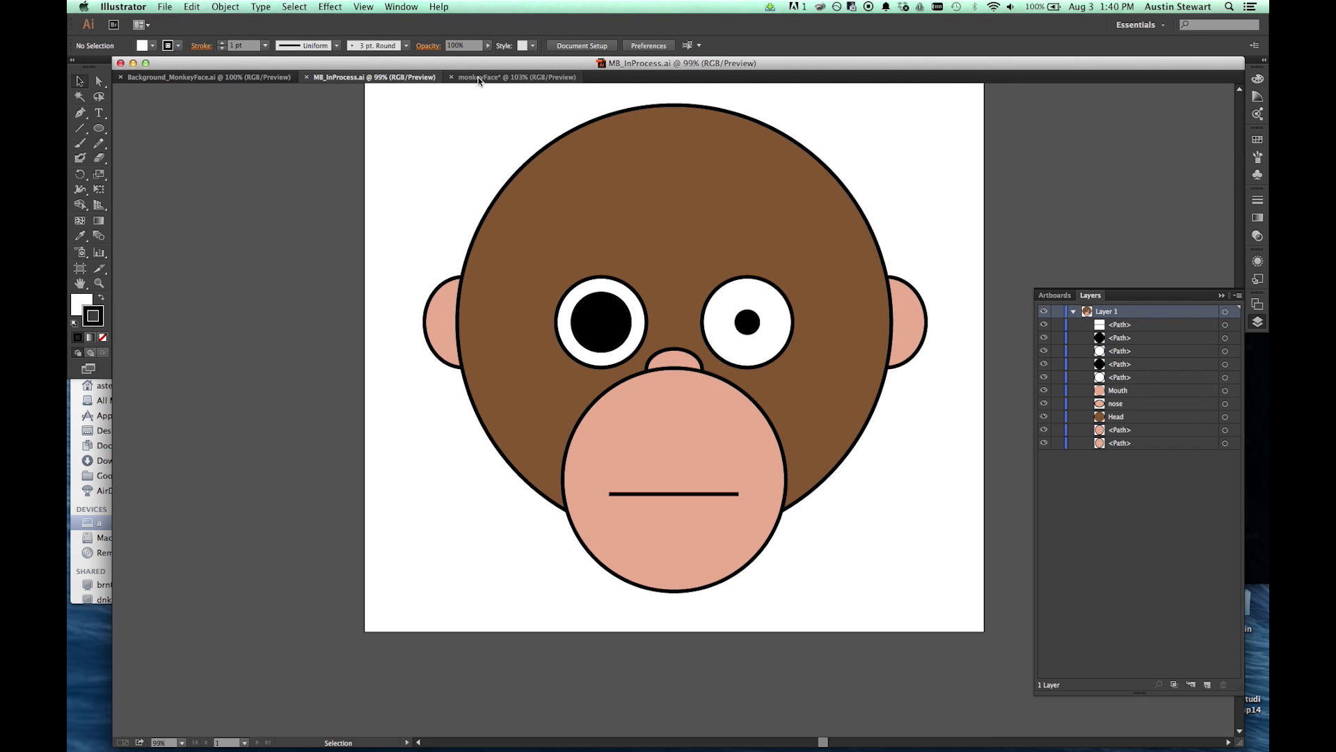
{"action": "left_click", "coordinate": [479, 79]}
{"action": "left_click", "coordinate": [187, 78]}
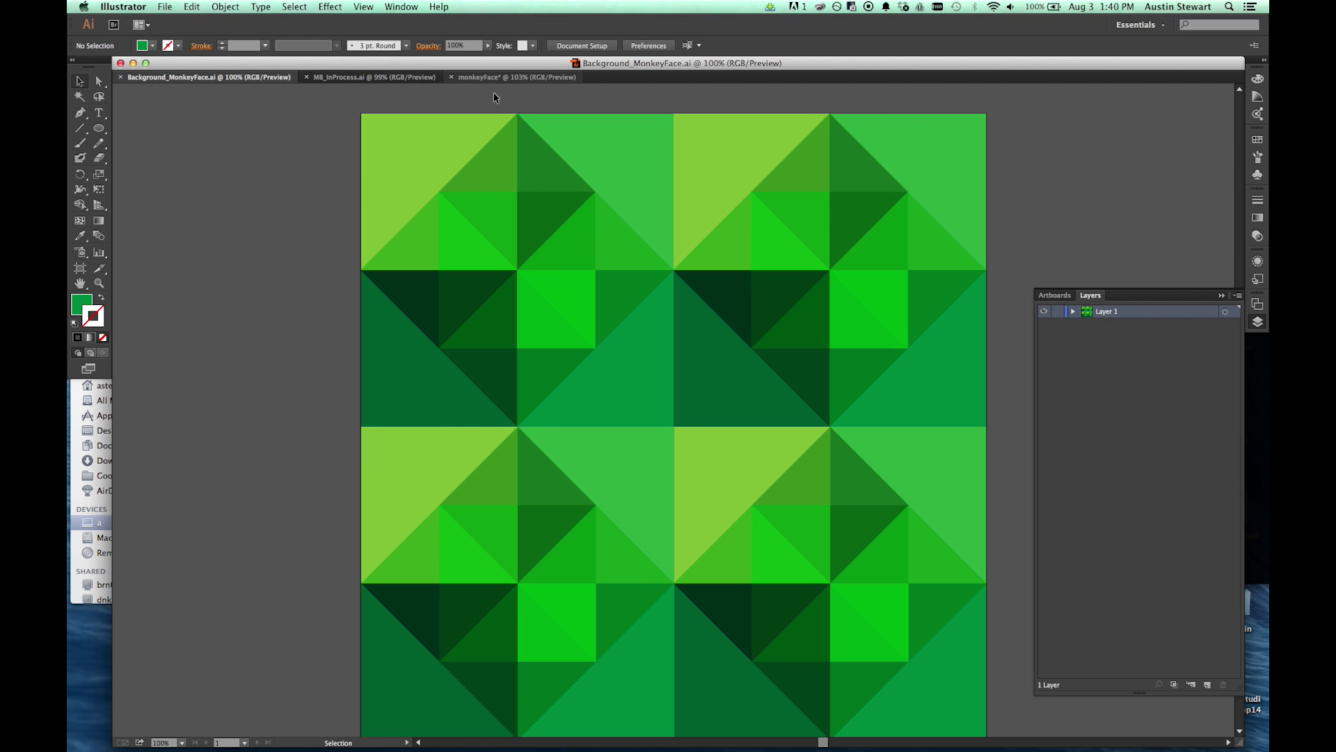
{"action": "left_click", "coordinate": [1226, 312]}
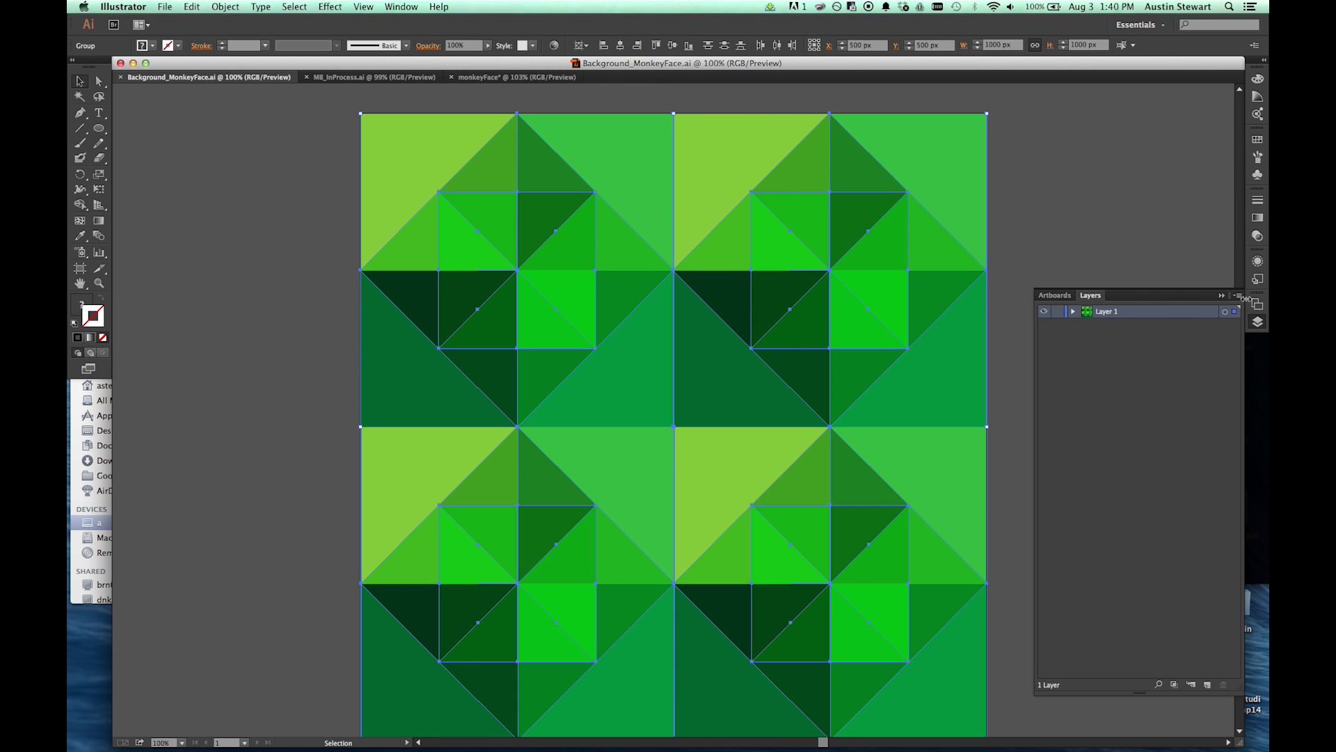
{"action": "left_click", "coordinate": [1221, 297]}
{"action": "left_click", "coordinate": [1259, 323]}
{"action": "left_click", "coordinate": [1168, 205]}
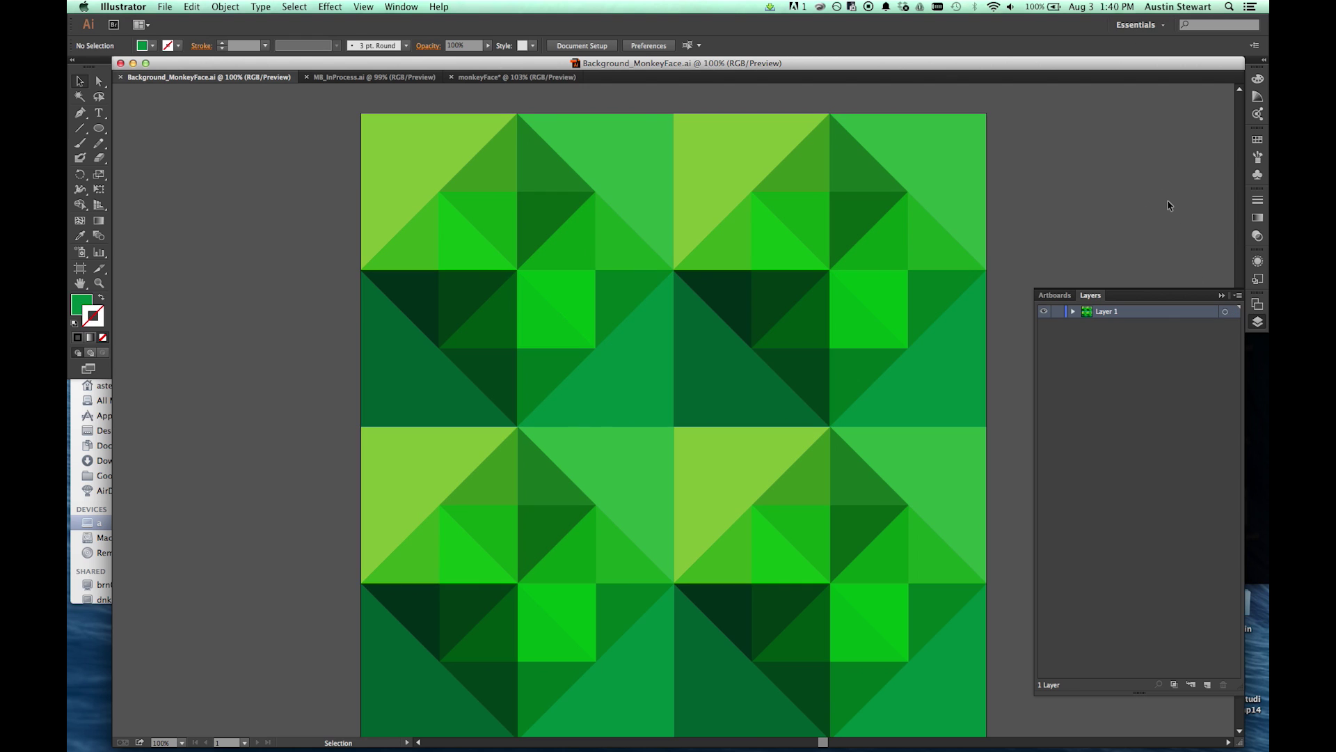
{"action": "left_click", "coordinate": [1232, 312]}
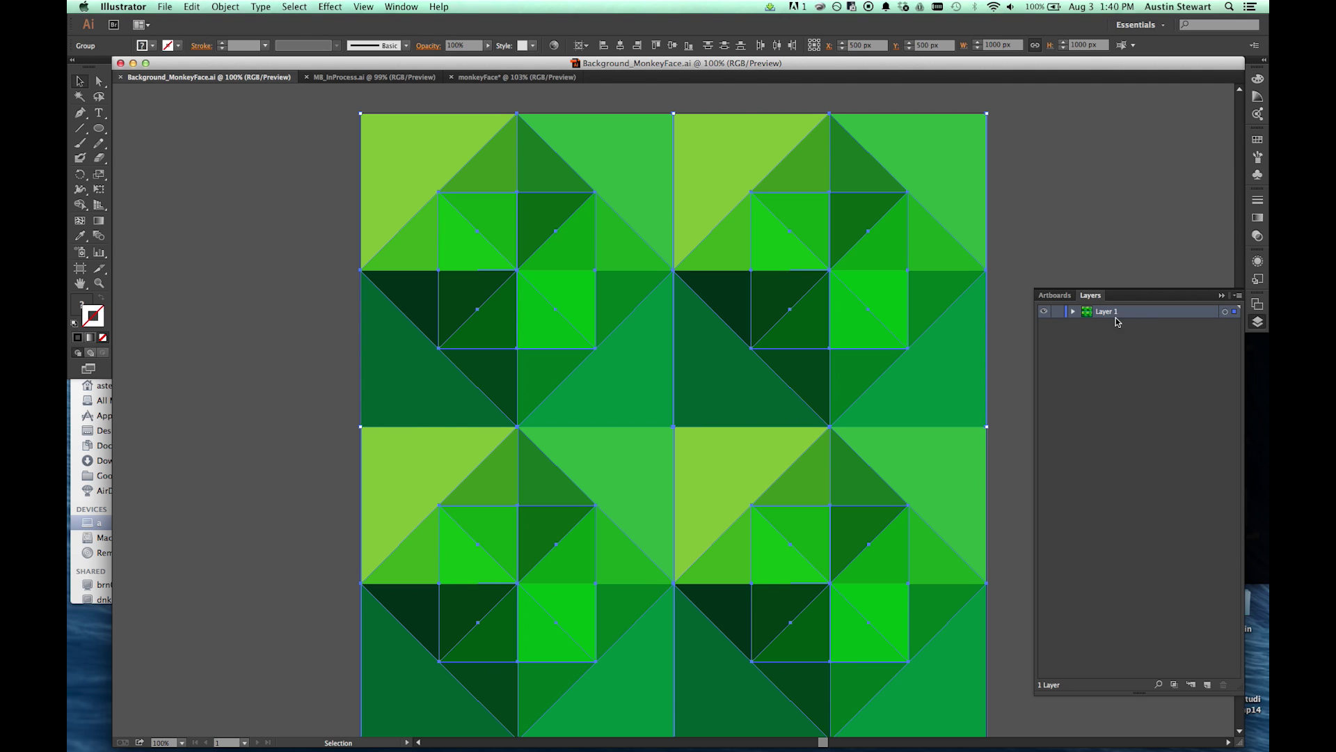
{"action": "left_click", "coordinate": [1071, 168]}
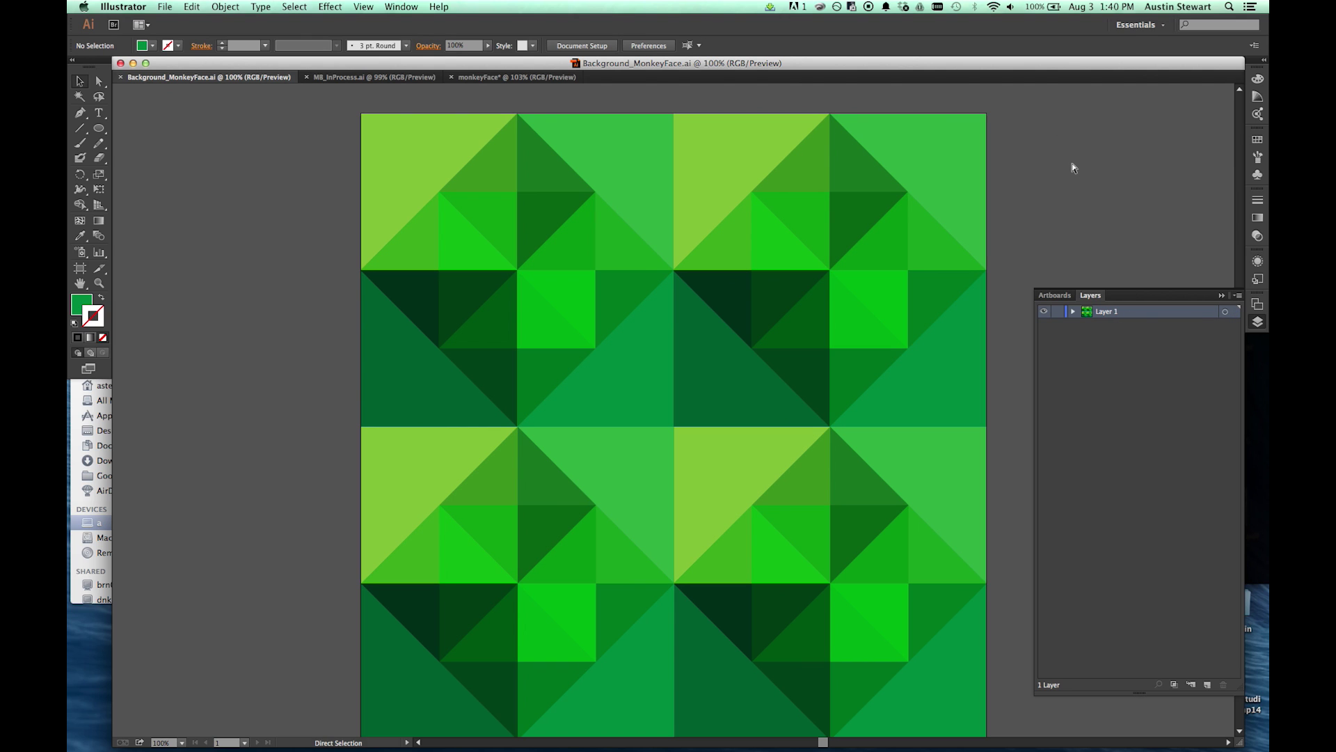
- Copy the entire green triangle pattern from Background_MonkeyFace.ai and paste it into the monkeyFace document so it covers the artboard
{"action": "key", "text": "super+a"}
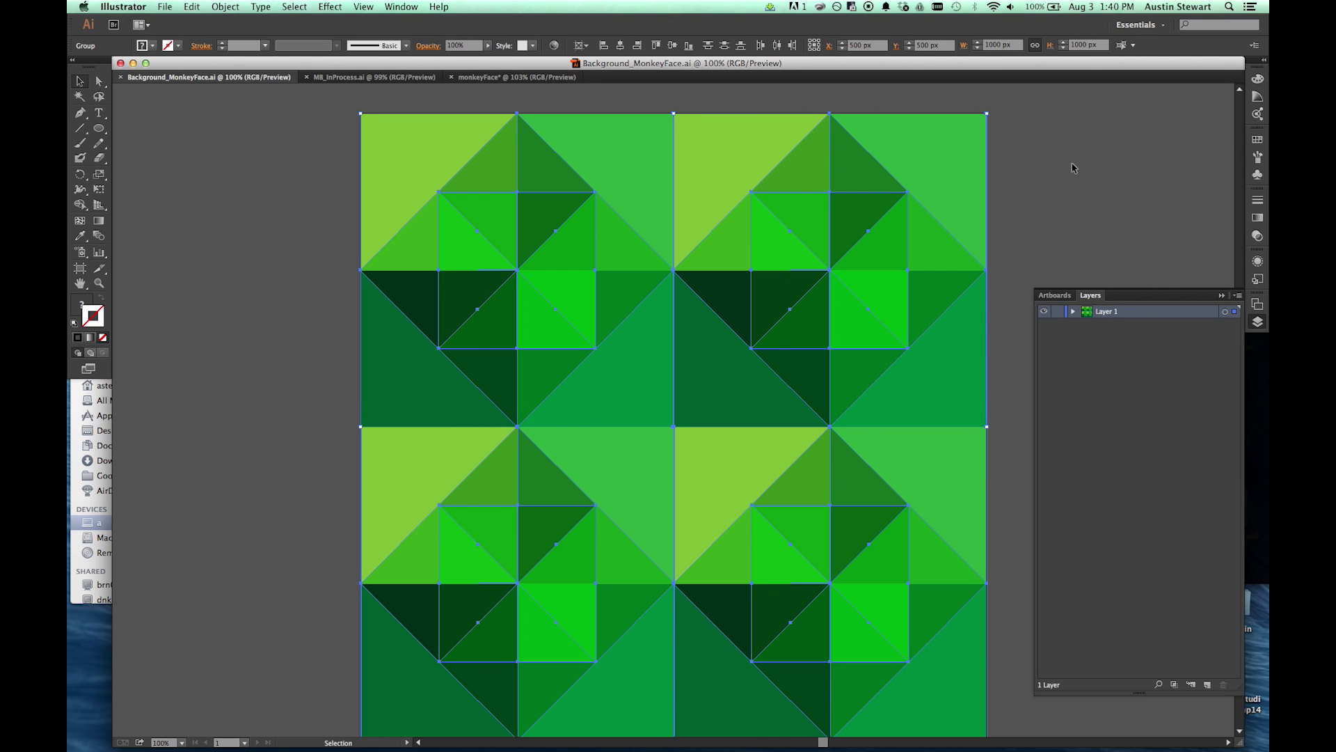
{"action": "key", "text": "a"}
{"action": "key", "text": "v"}
{"action": "left_click", "coordinate": [493, 78]}
{"action": "key", "text": "a"}
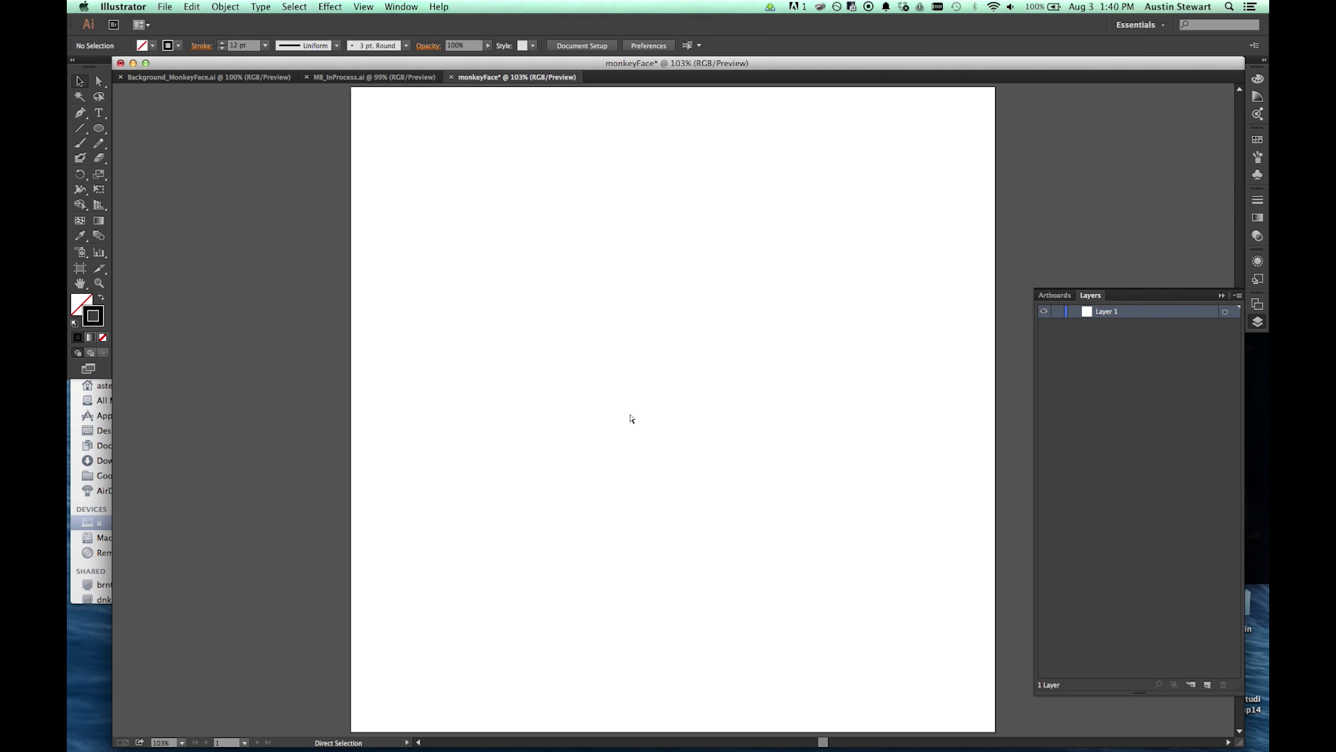
{"action": "key", "text": "super+v"}
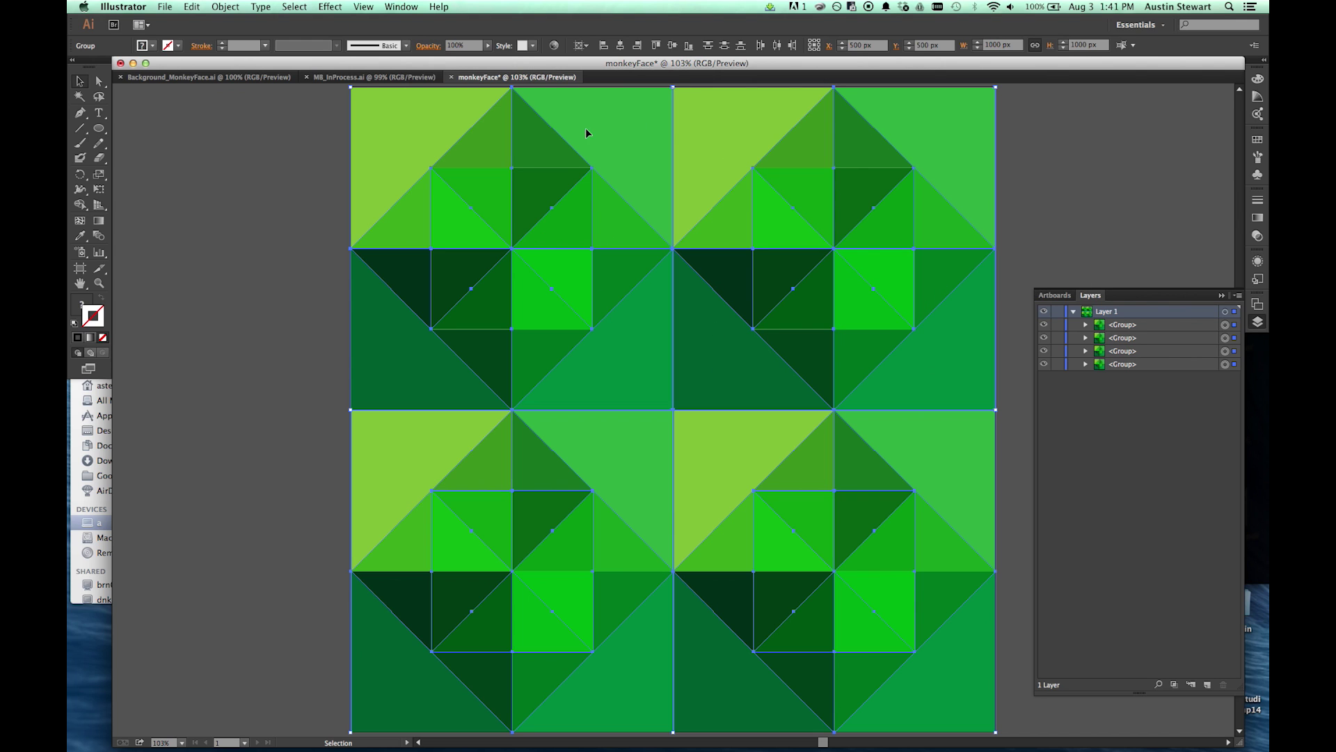
- Rename Layer 1, which holds the pasted pattern, to Background and collapse its contents
{"action": "double_click", "coordinate": [1108, 313]}
{"action": "type", "text": "B"}
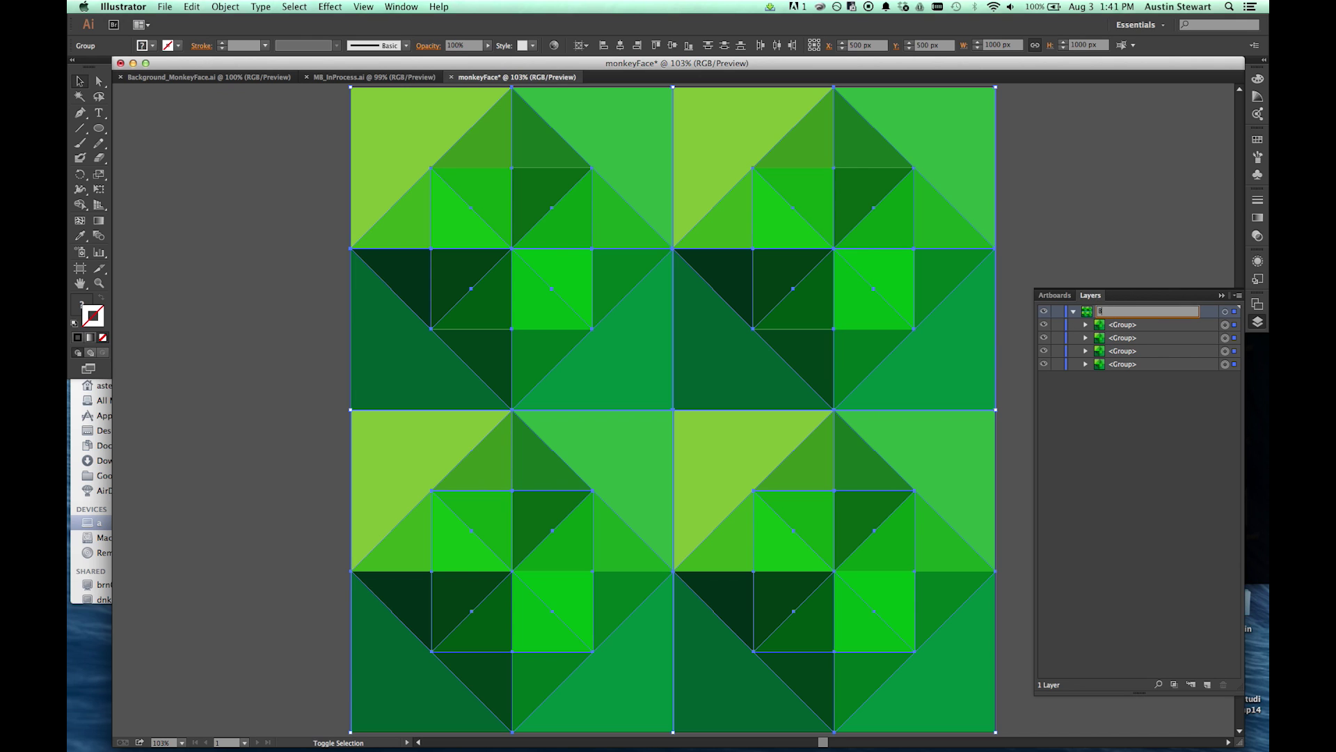
{"action": "type", "text": "ackground"}
{"action": "left_click", "coordinate": [1125, 447]}
{"action": "left_click", "coordinate": [1075, 313]}
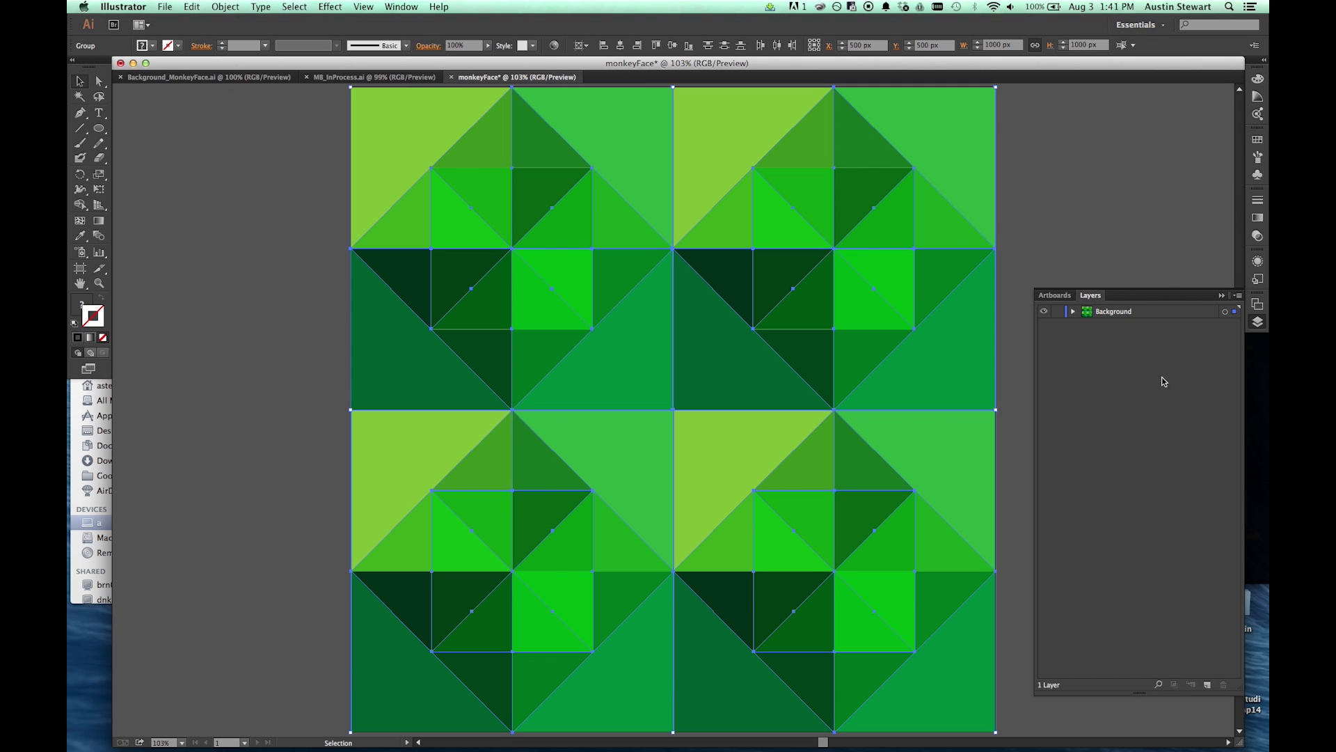
- Create a new layer above Background and name it Monkey
{"action": "left_click", "coordinate": [1207, 684]}
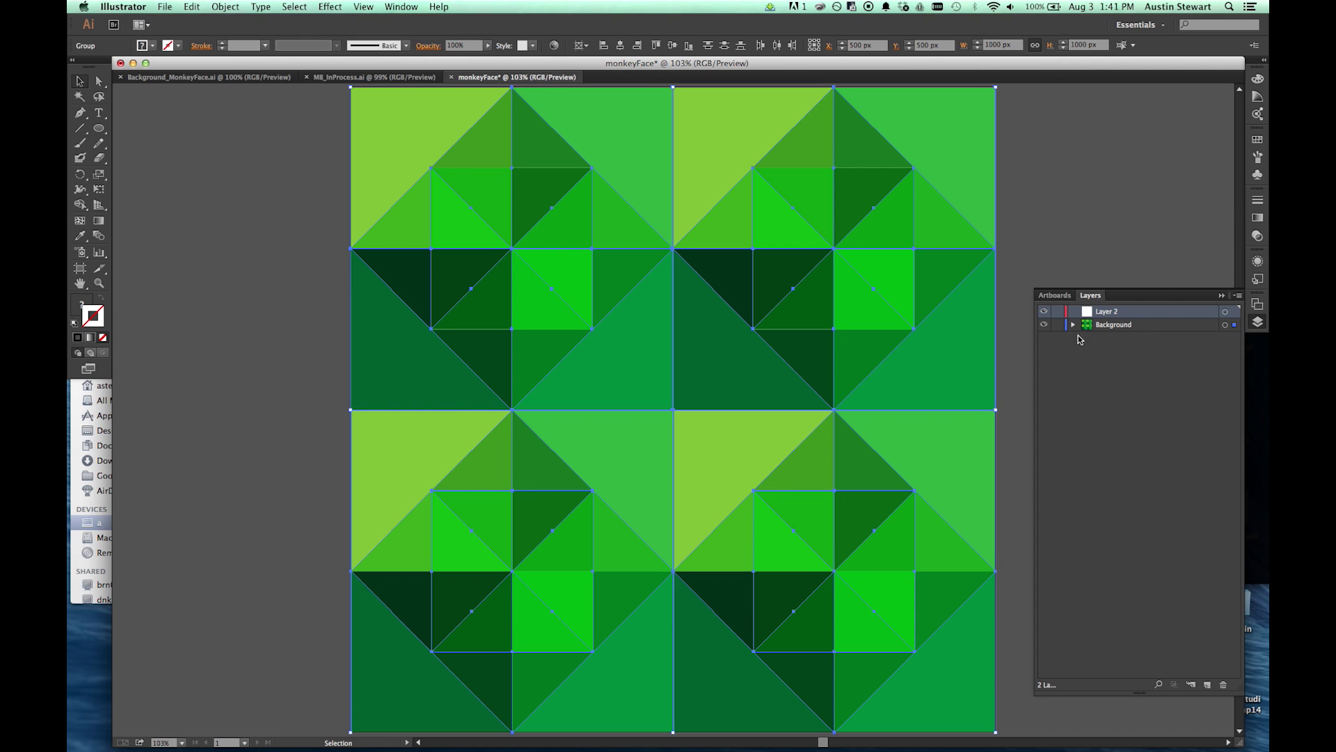
{"action": "double_click", "coordinate": [1107, 313]}
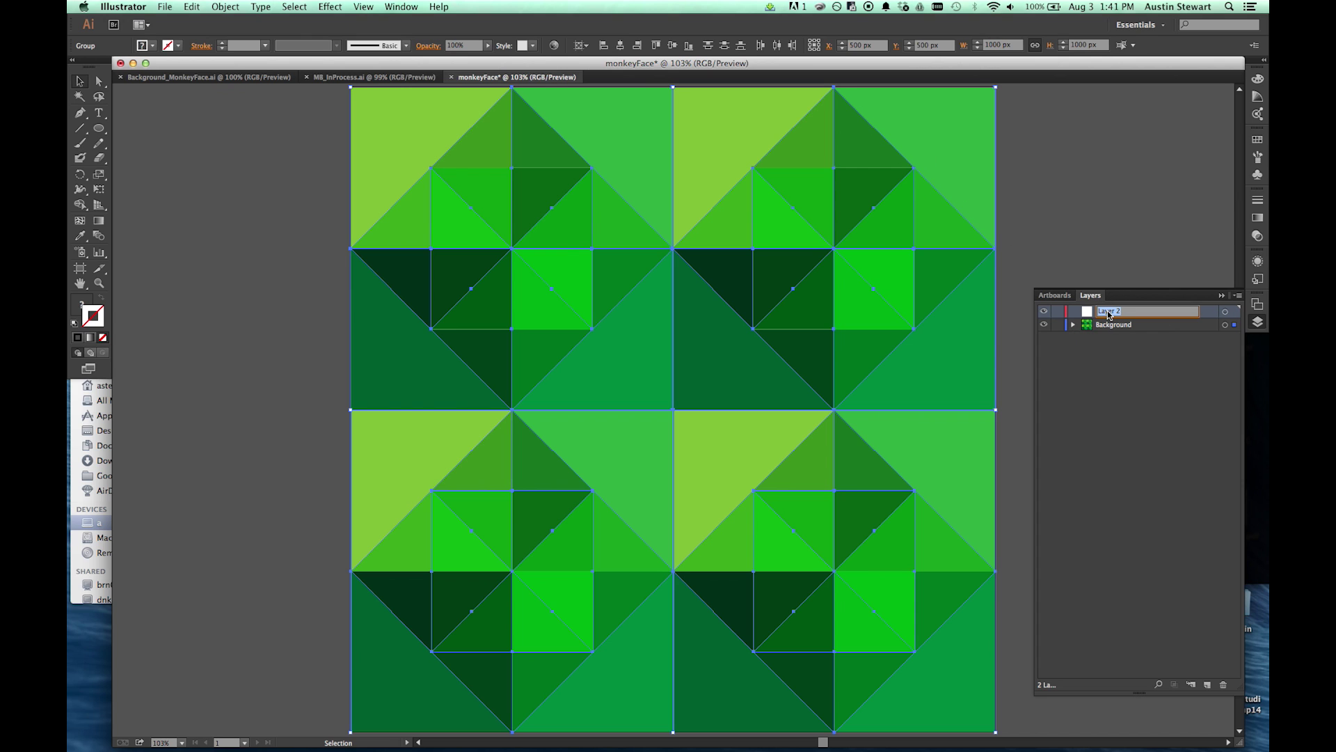
{"action": "type", "text": "Ma"}
{"action": "type", "text": "nkey"}
{"action": "left_click", "coordinate": [1137, 371]}
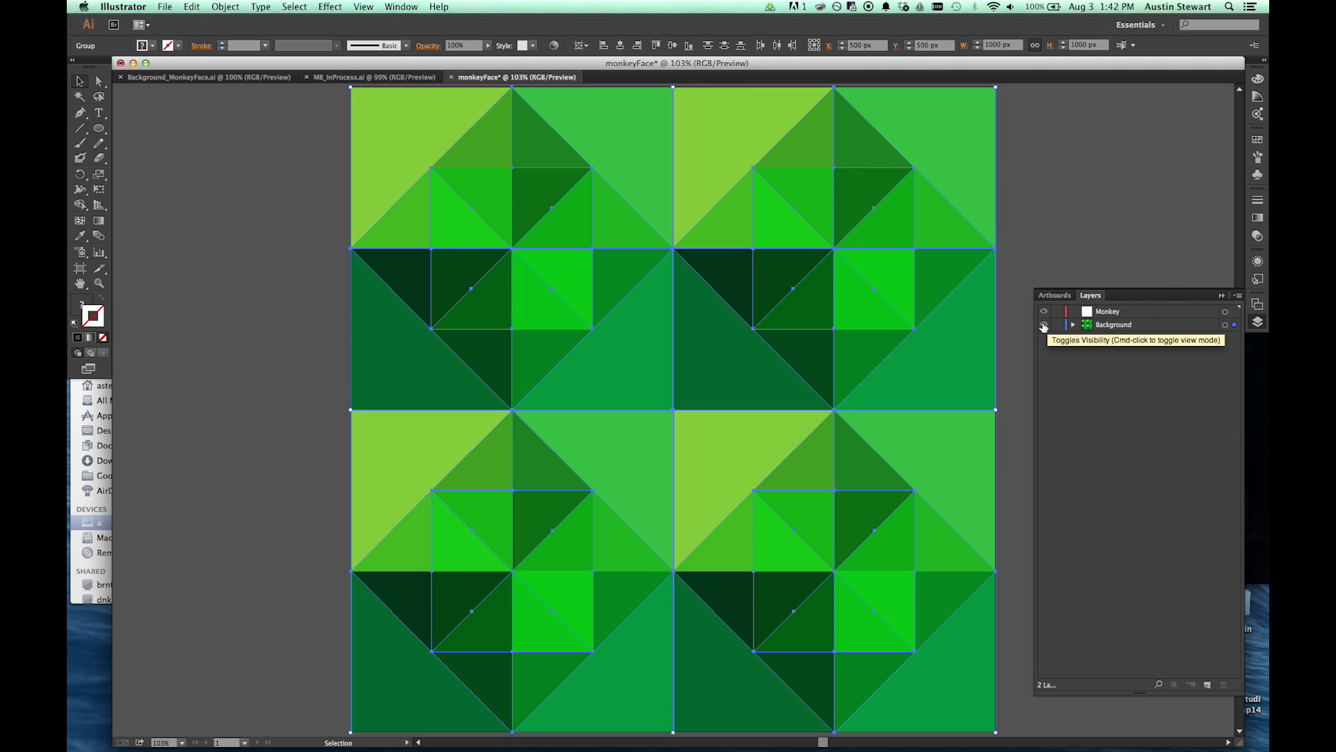
- Lock the Background layer and hide it
{"action": "left_click", "coordinate": [1043, 325]}
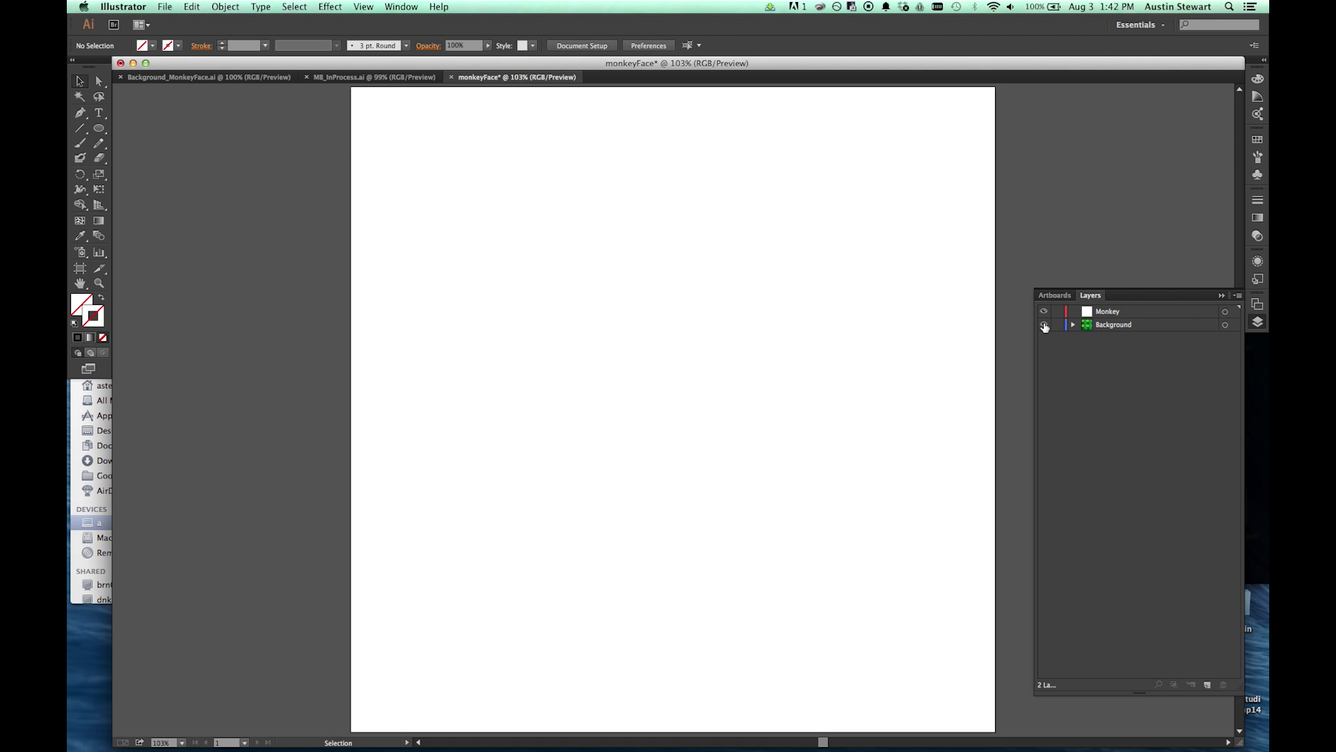
{"action": "left_click", "coordinate": [1043, 325]}
{"action": "left_click", "coordinate": [1058, 326]}
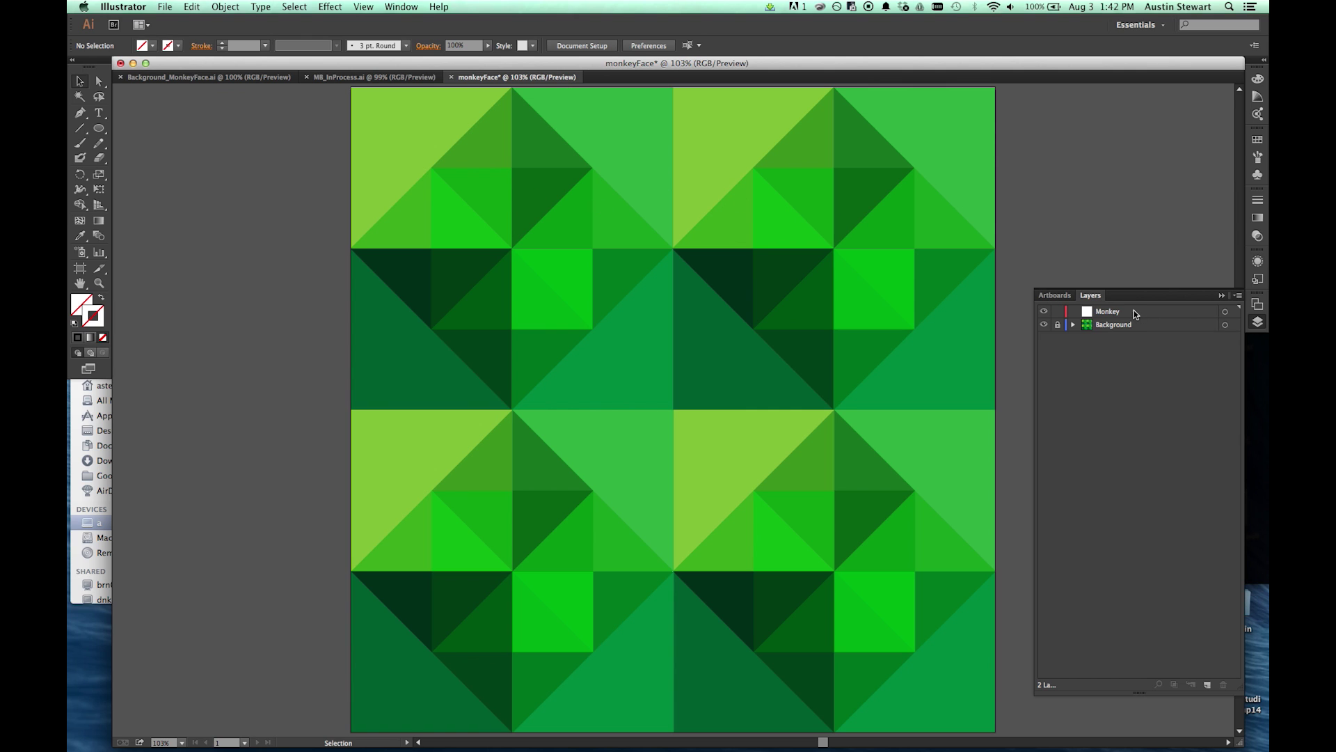
{"action": "left_click", "coordinate": [1044, 325]}
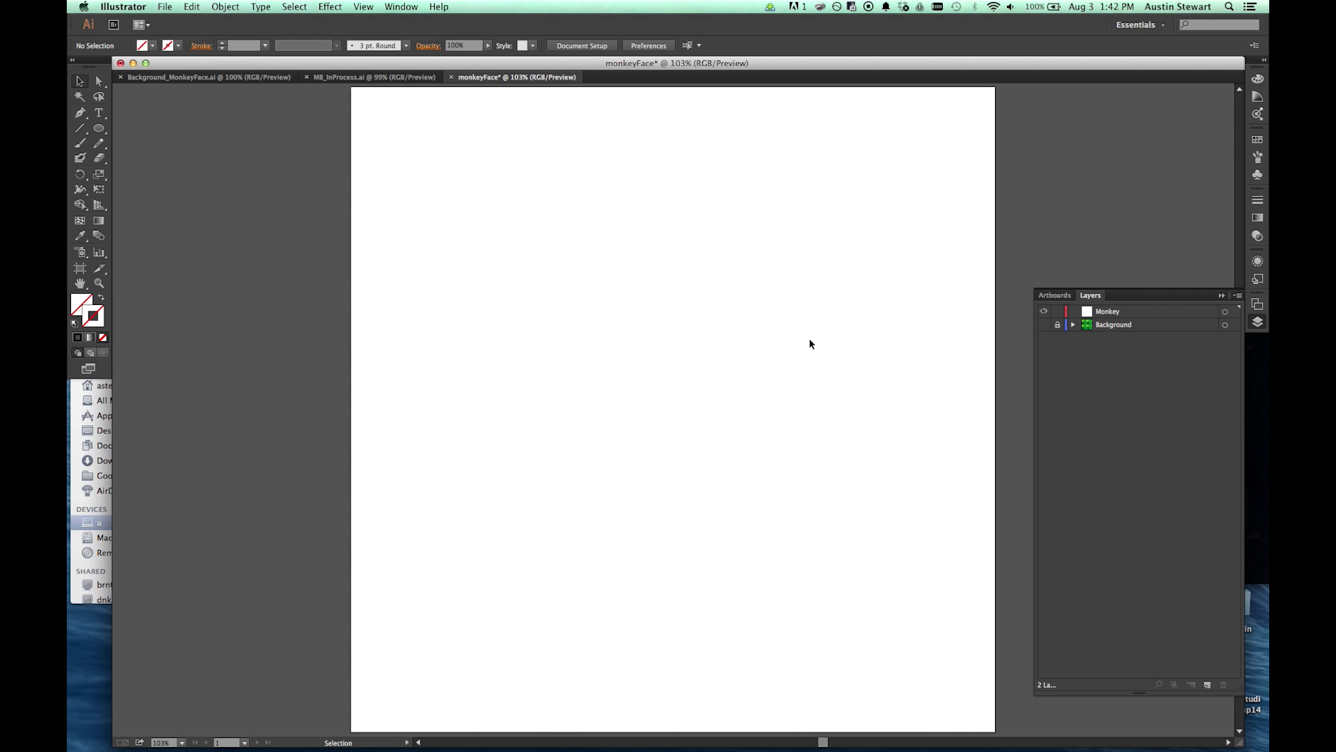
- Make Monkey the active layer and get the Ellipse tool ready for drawing on it
{"action": "left_click", "coordinate": [1144, 315]}
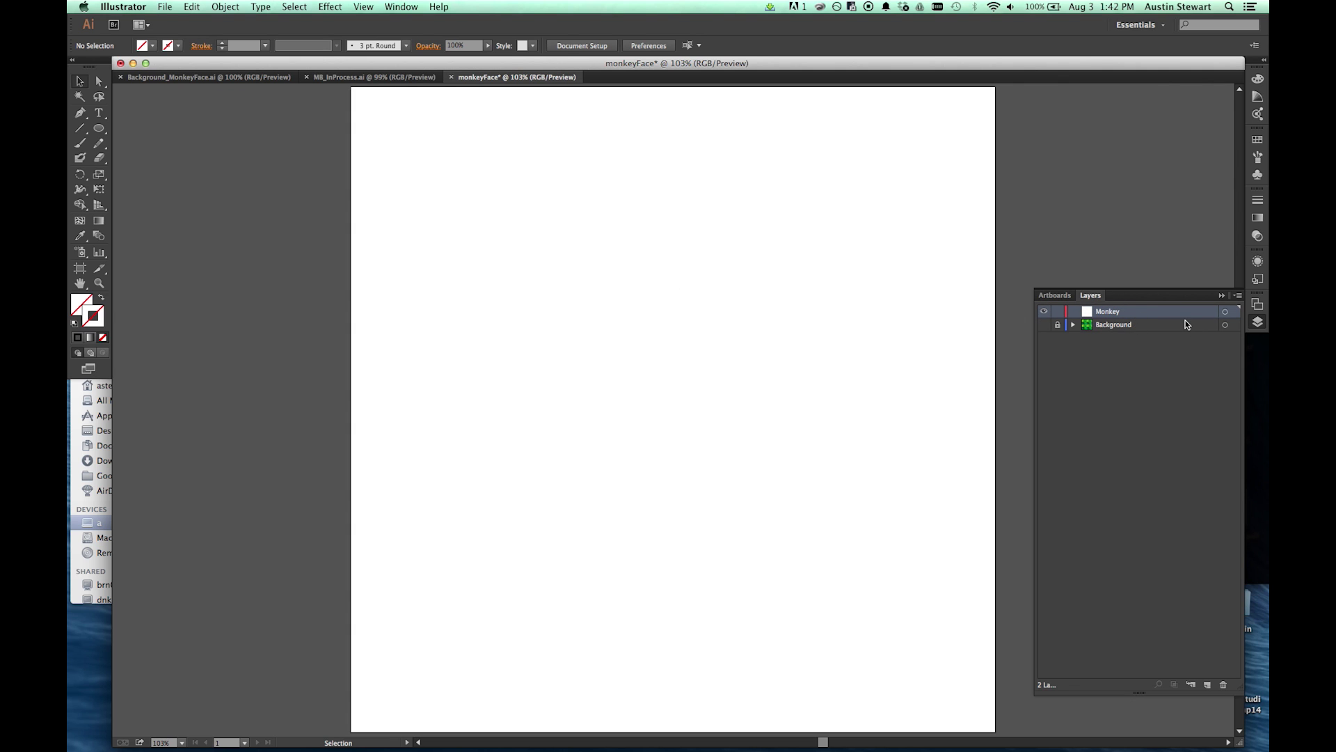
{"action": "left_click", "coordinate": [1144, 327]}
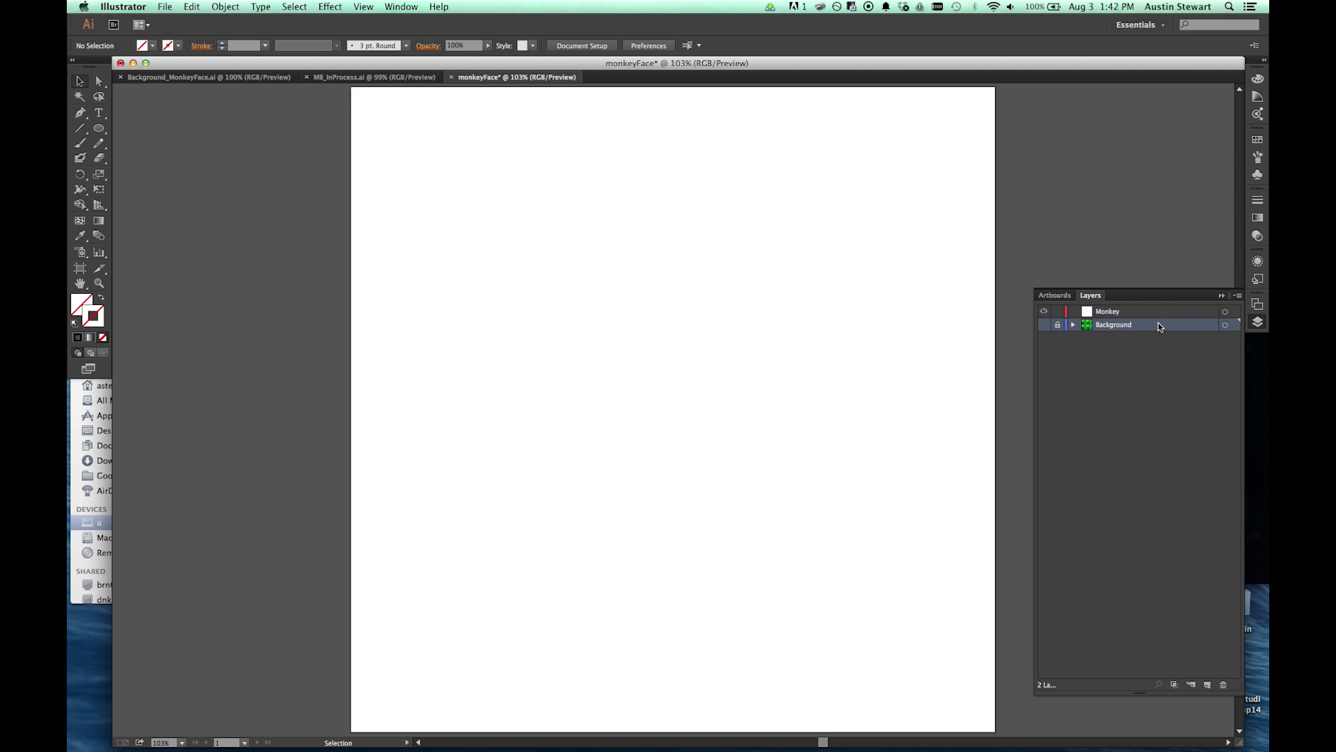
{"action": "left_click", "coordinate": [99, 128]}
{"action": "left_click", "coordinate": [1155, 310]}
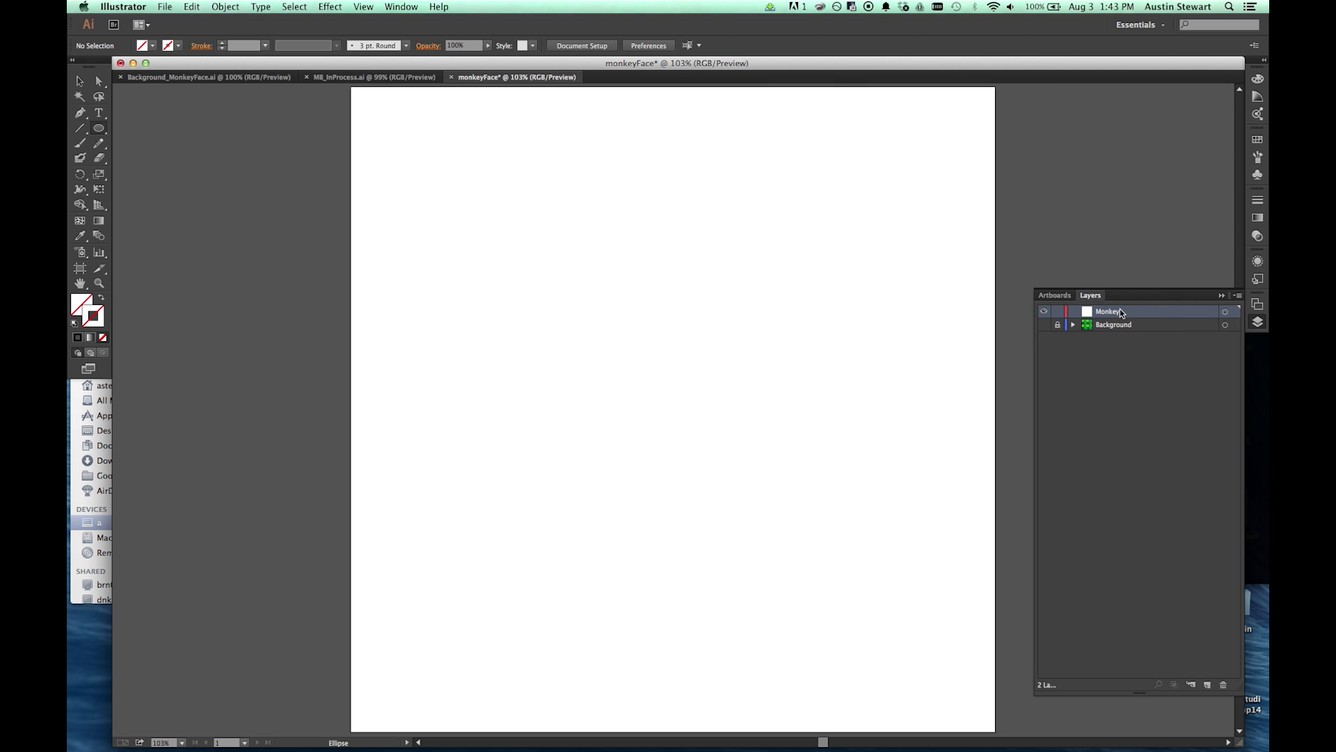
{"action": "left_click", "coordinate": [535, 203]}
{"action": "left_click_drag", "start_coordinate": [534, 203], "coordinate": [807, 476]}
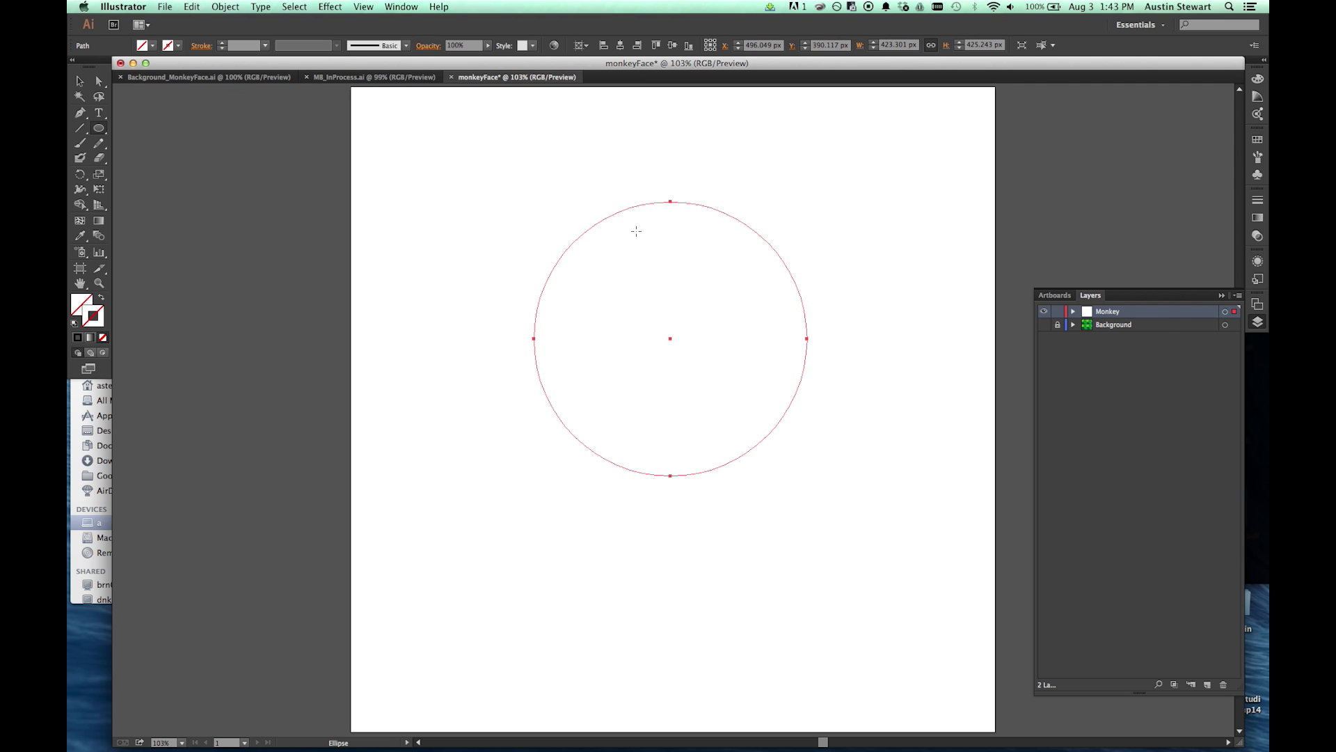
{"action": "key", "text": "super+z"}
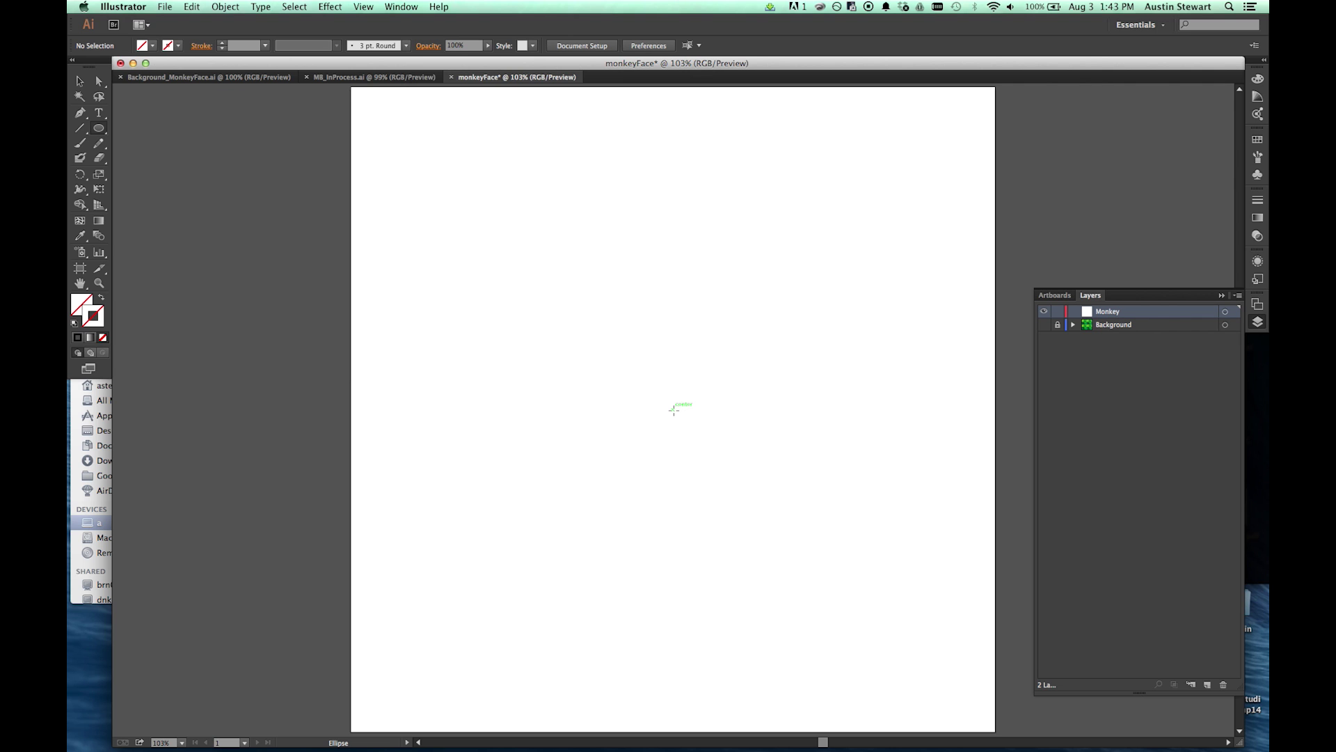
- Draw the monkey's head as a circle about 701 px across, outward from the artboard's centre
{"action": "left_click_drag", "start_coordinate": [674, 410], "coordinate": [877, 636]}
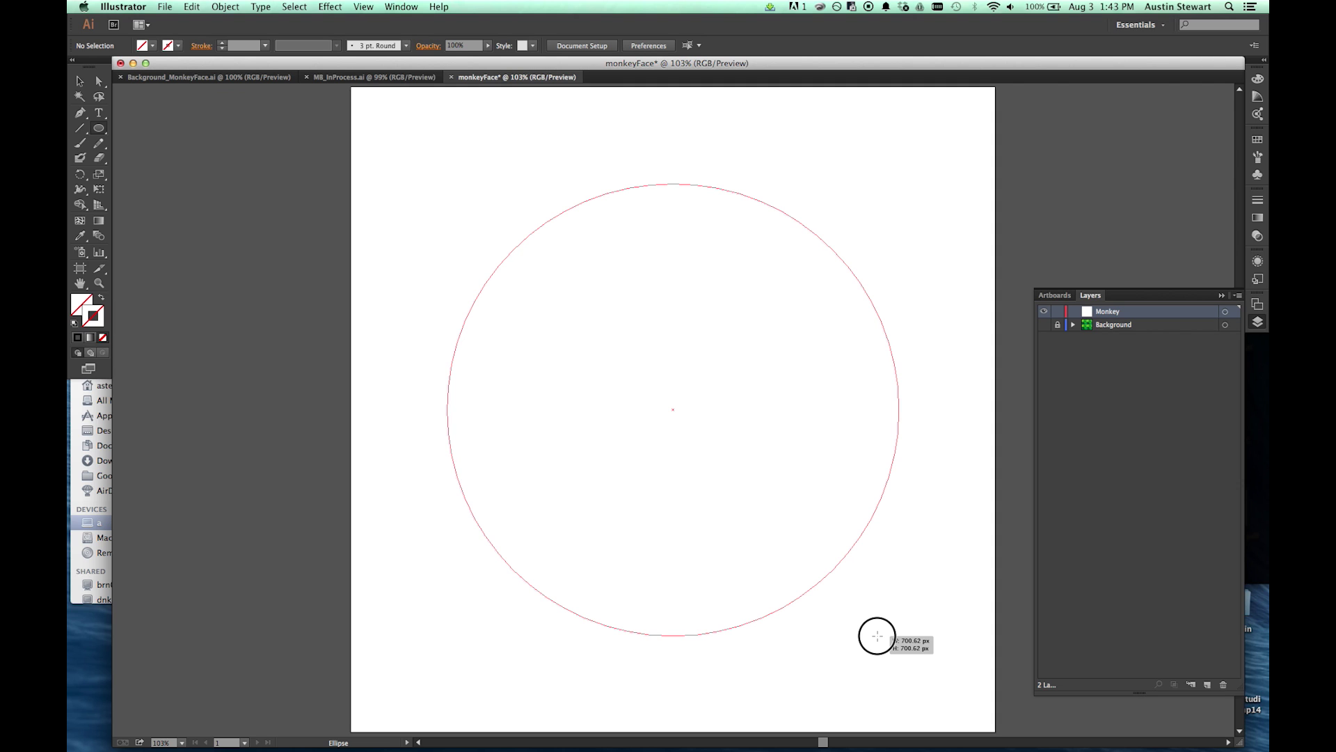
{"action": "left_click_drag", "start_coordinate": [876, 636], "coordinate": [877, 635]}
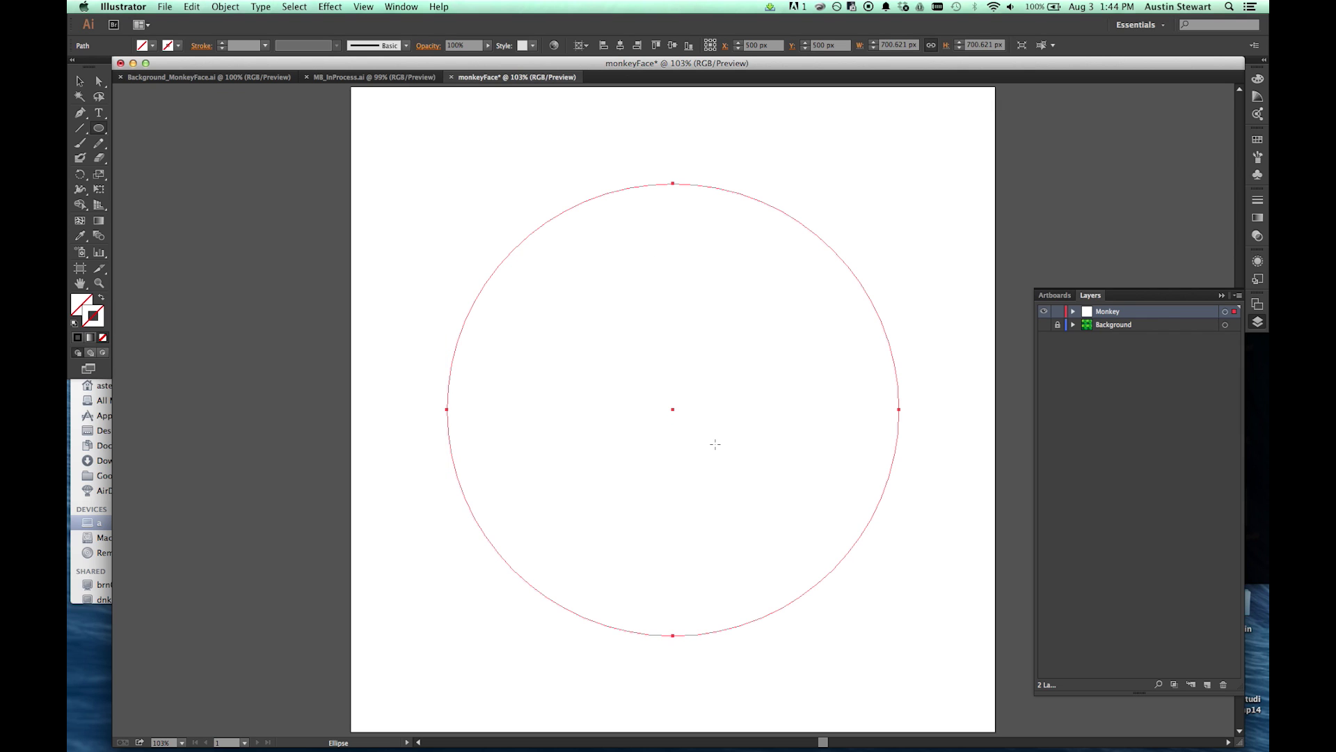
- Consult the face in MB_InProcess.ai and draw the mouth circle in monkeyFace, about 359 px across, centred on the head's lowest anchor
{"action": "left_click", "coordinate": [358, 77]}
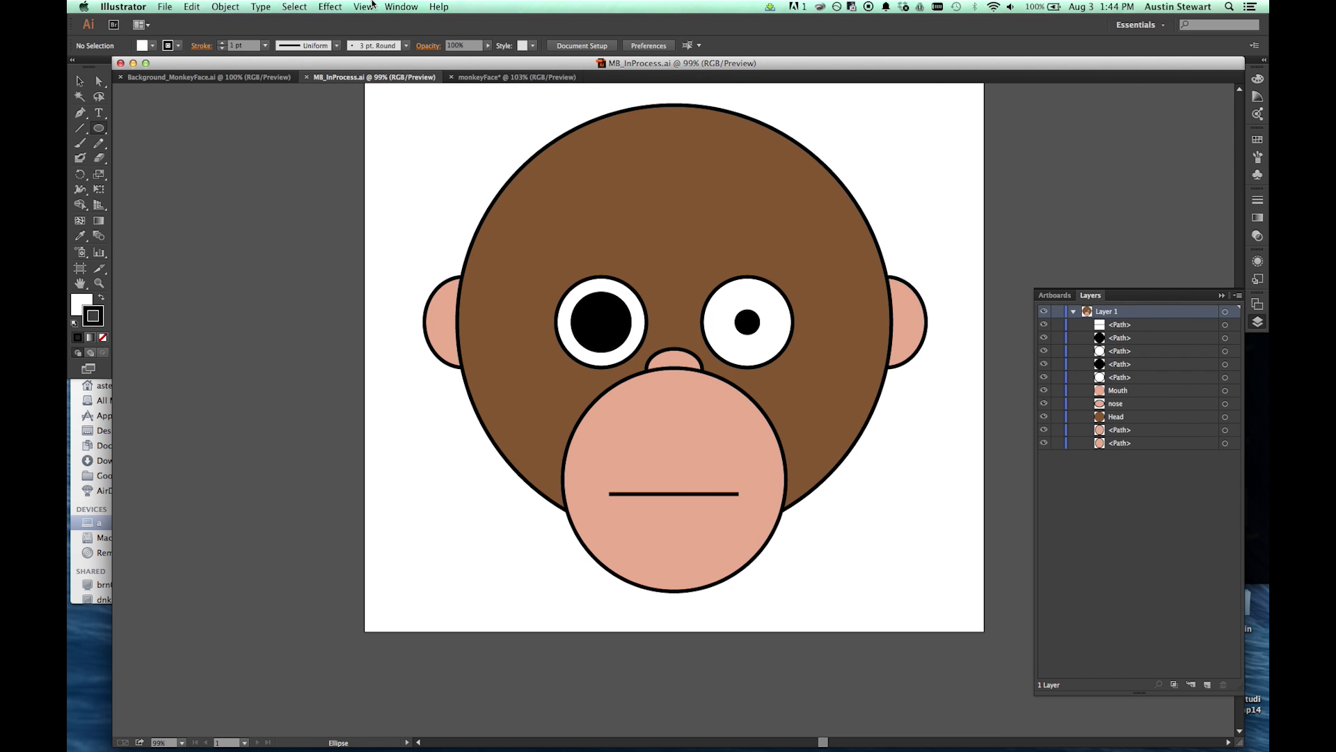
{"action": "left_click", "coordinate": [491, 77]}
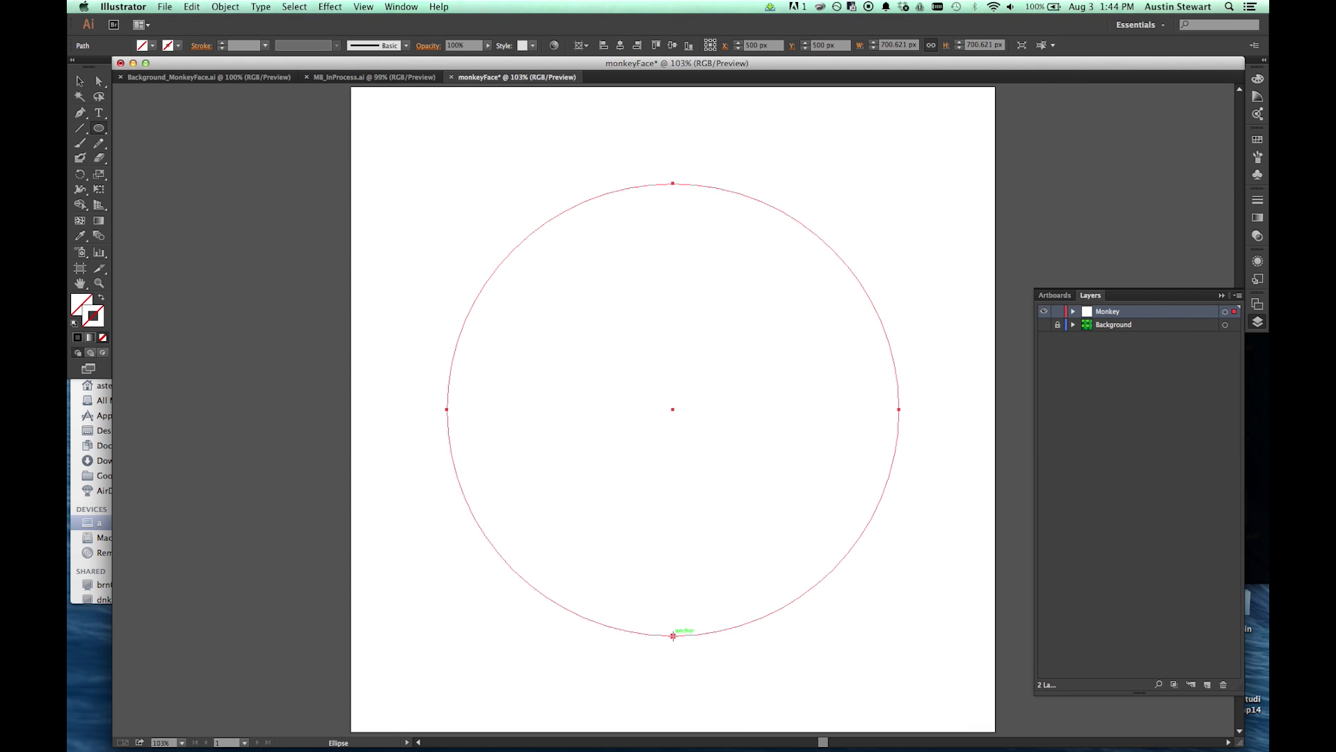
{"action": "left_click_drag", "start_coordinate": [672, 635], "coordinate": [728, 725]}
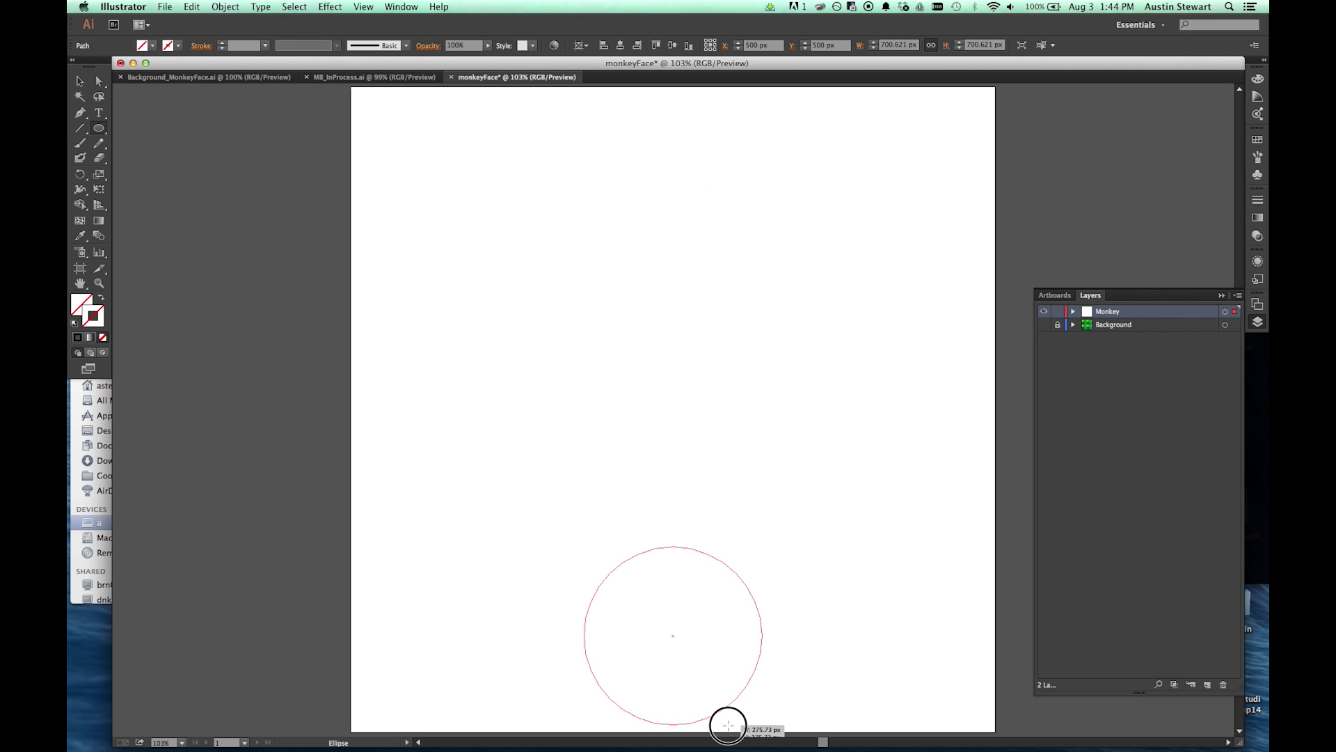
{"action": "left_click_drag", "start_coordinate": [727, 725], "coordinate": [736, 647]}
{"action": "left_click_drag", "start_coordinate": [737, 648], "coordinate": [736, 646]}
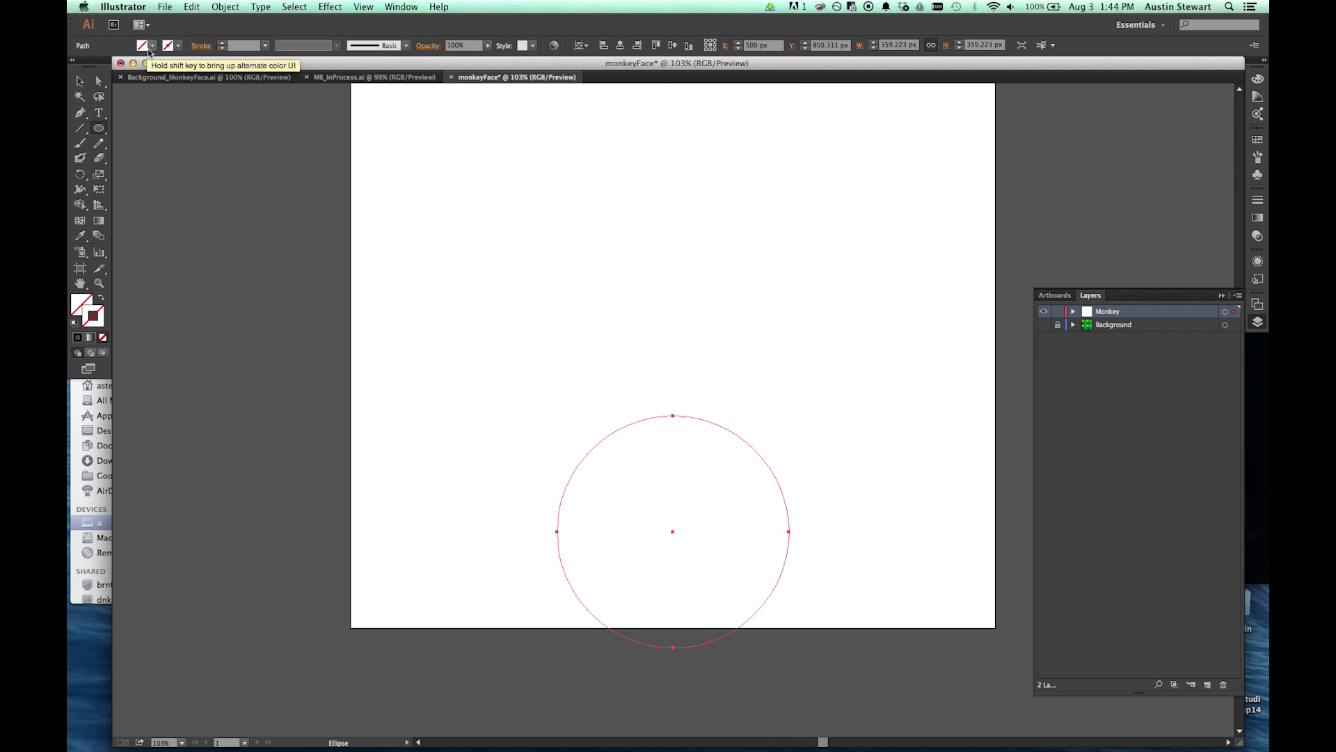
- Give the mouth circle a black stroke
{"action": "left_click", "coordinate": [178, 46]}
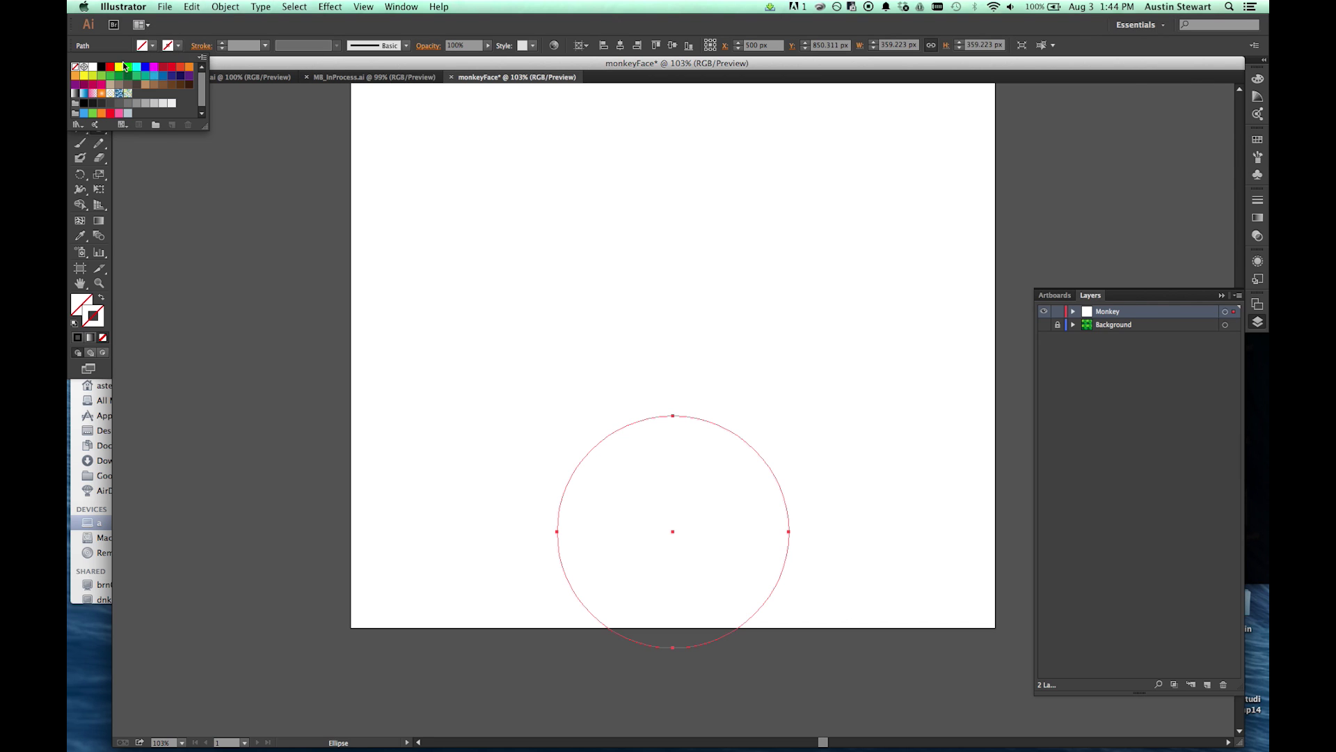
{"action": "left_click", "coordinate": [101, 67]}
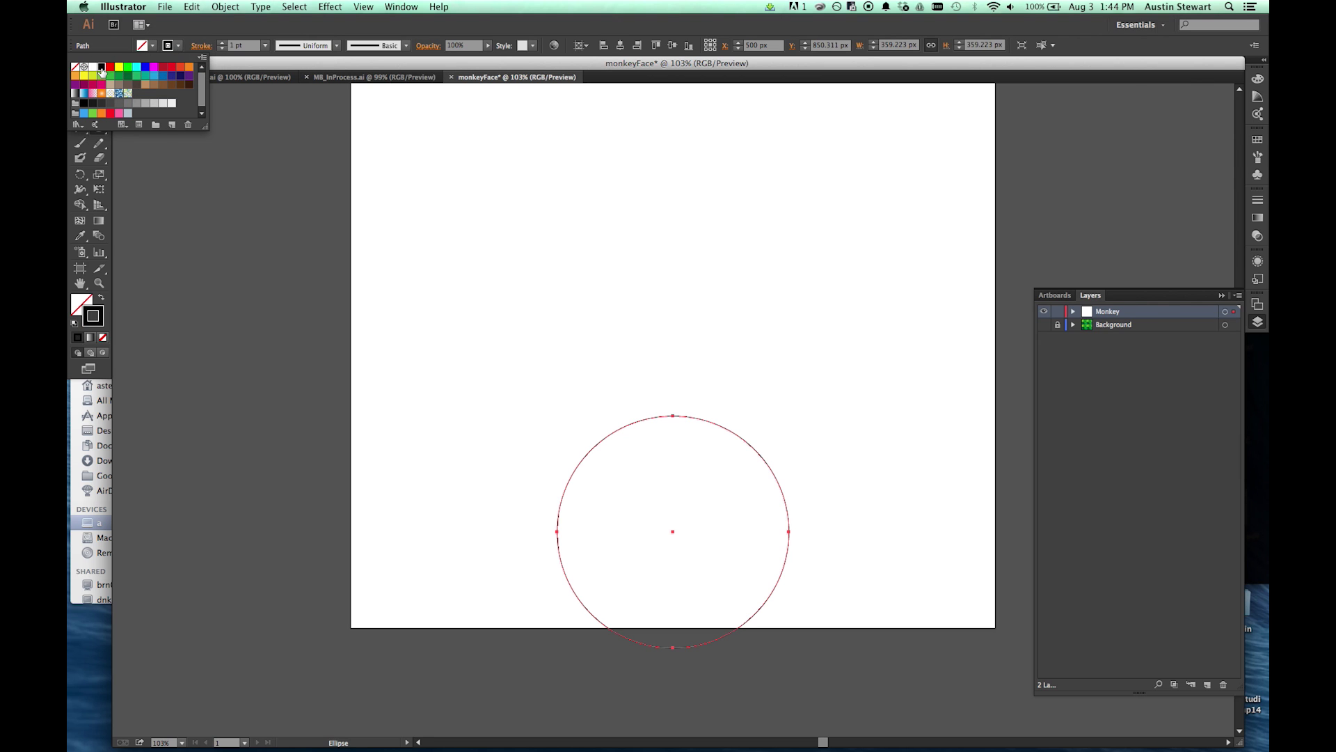
{"action": "left_click", "coordinate": [192, 29]}
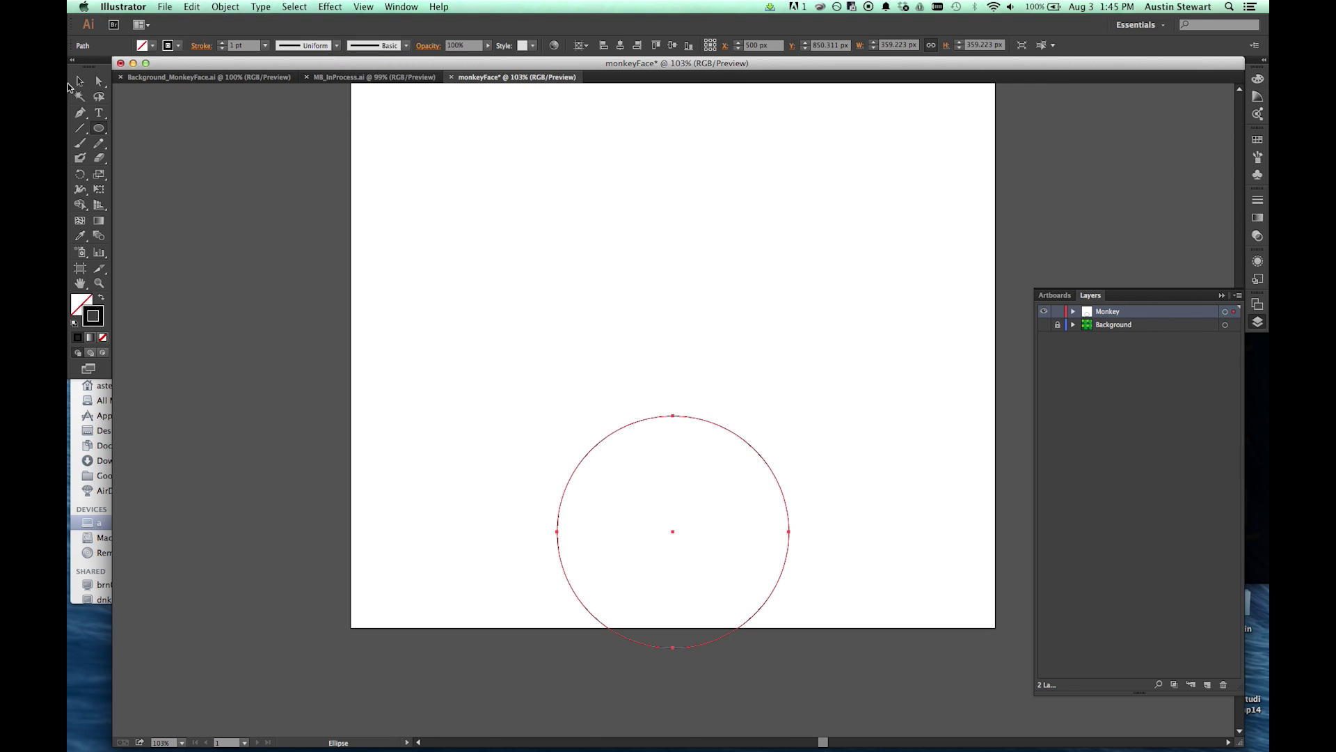
- Select the large head circle, give it a black stroke too, and deselect it
{"action": "key", "text": "v"}
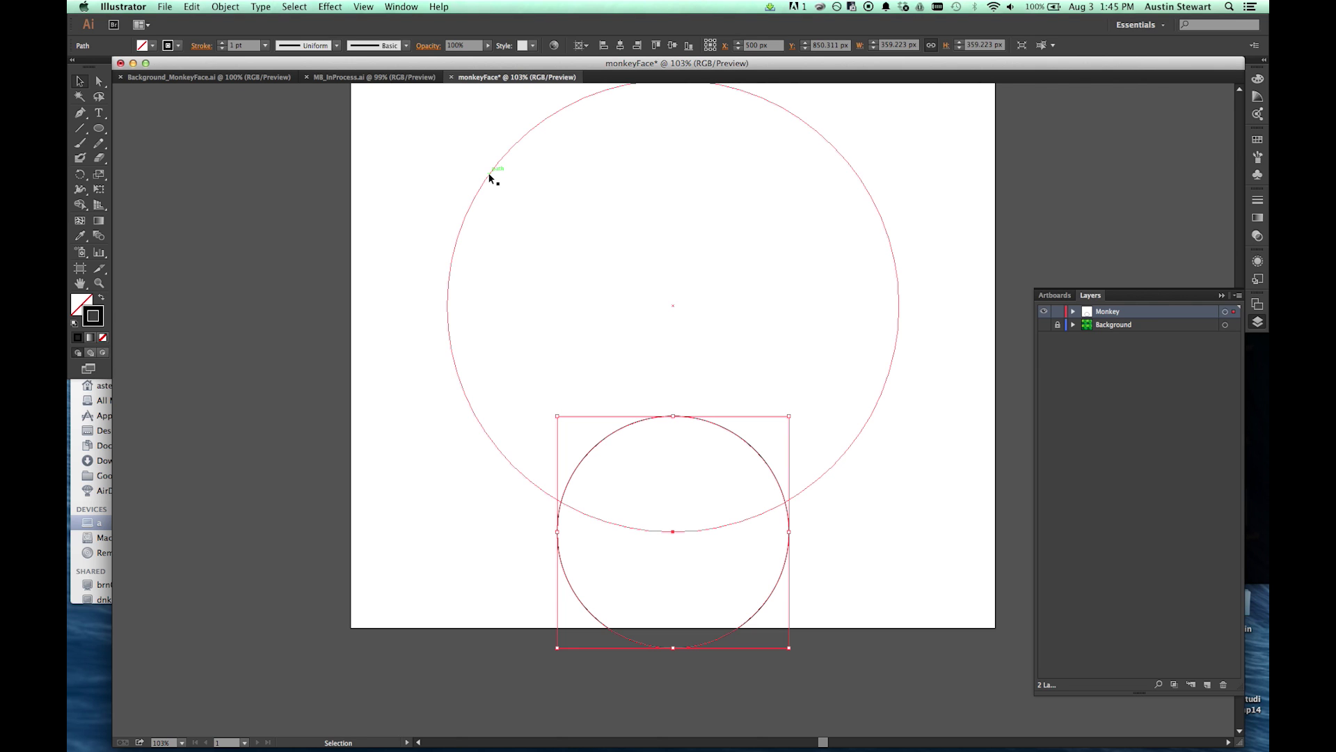
{"action": "left_click", "coordinate": [491, 178]}
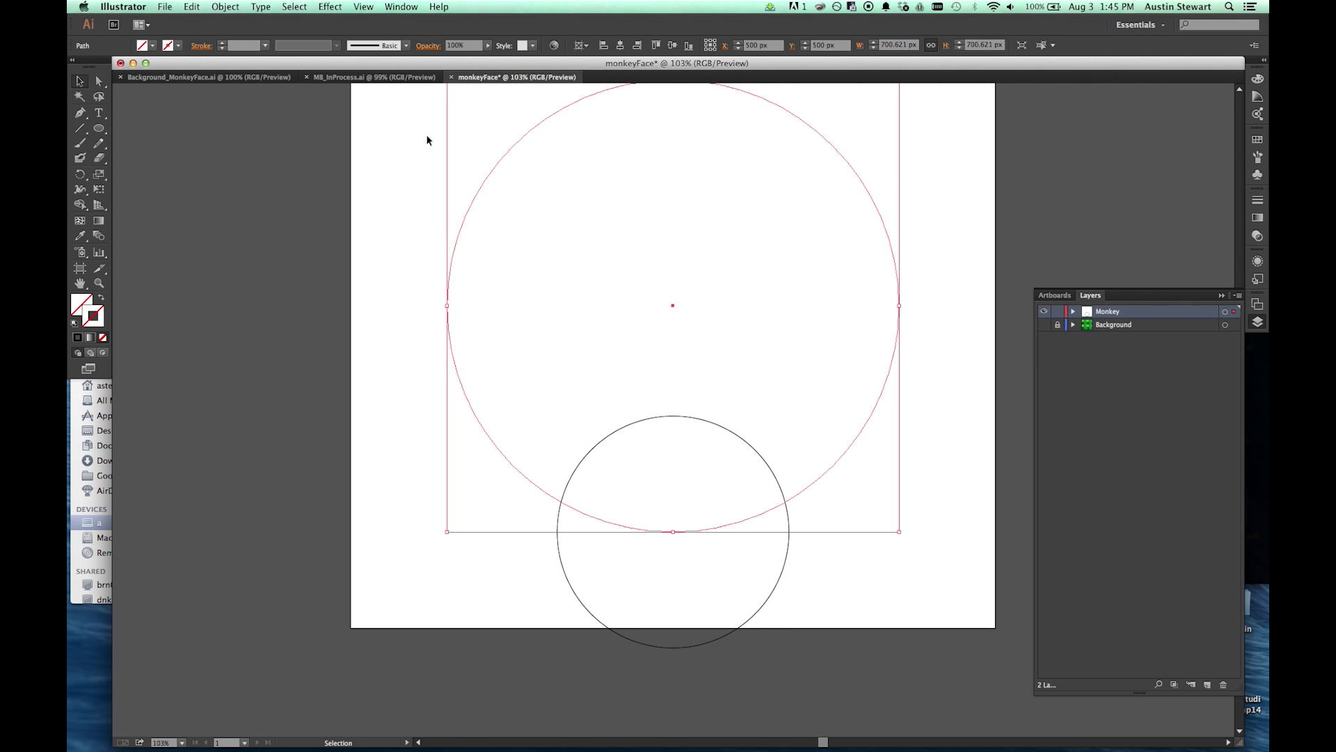
{"action": "left_click", "coordinate": [178, 46]}
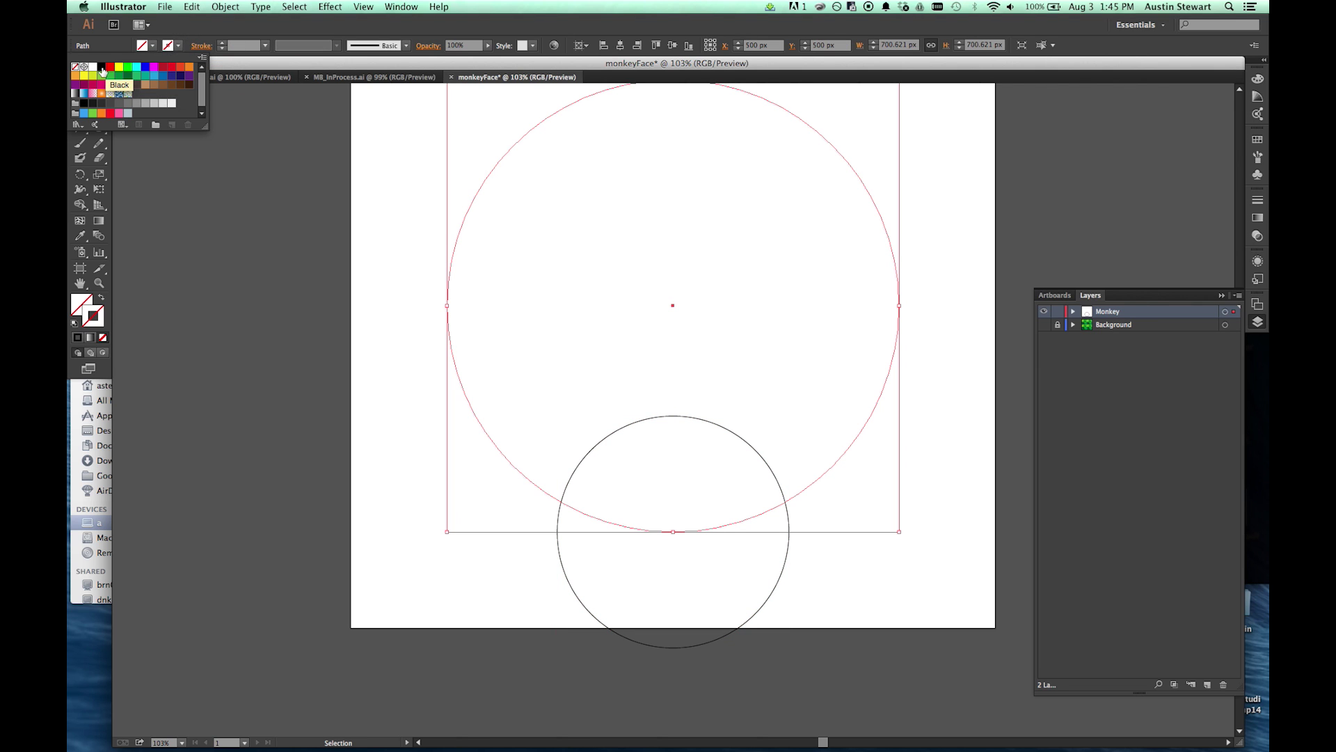
{"action": "left_click", "coordinate": [101, 67]}
{"action": "left_click", "coordinate": [385, 226]}
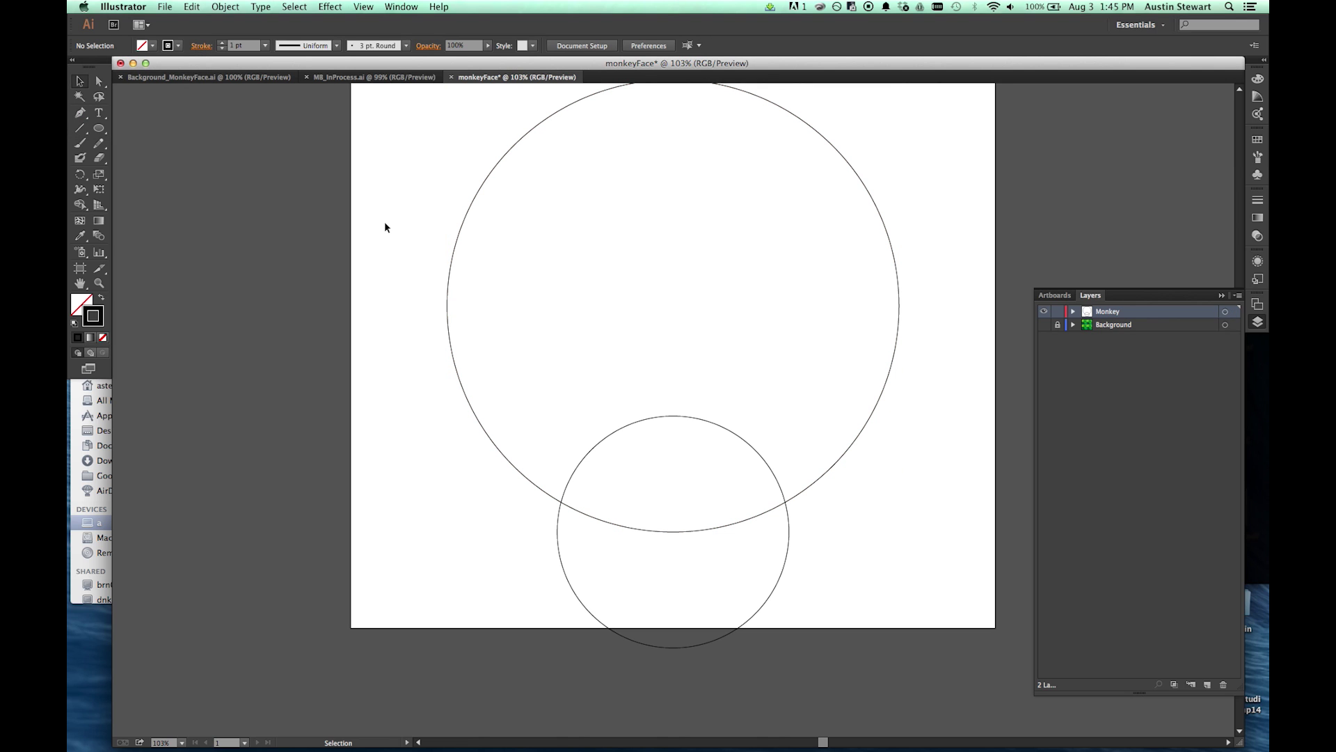
{"action": "left_click", "coordinate": [770, 463]}
{"action": "left_click", "coordinate": [885, 227]}
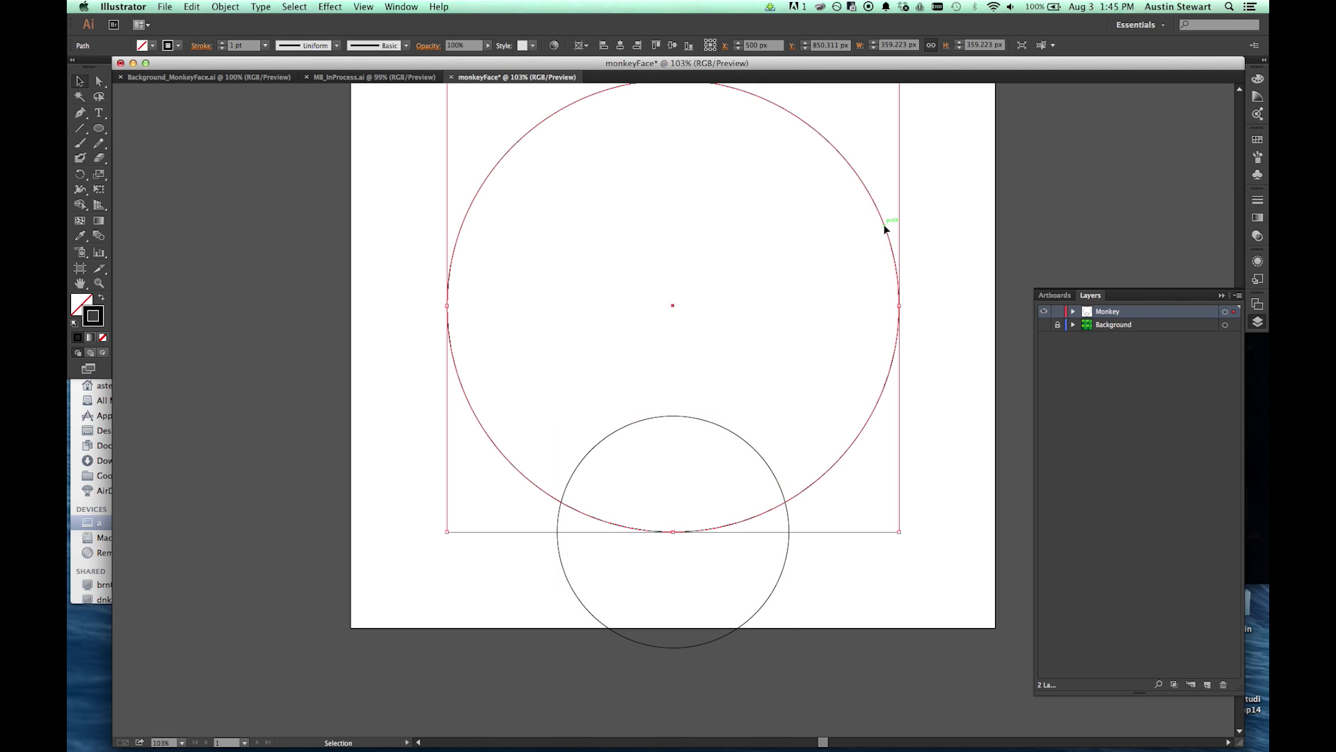
{"action": "left_click", "coordinate": [687, 417]}
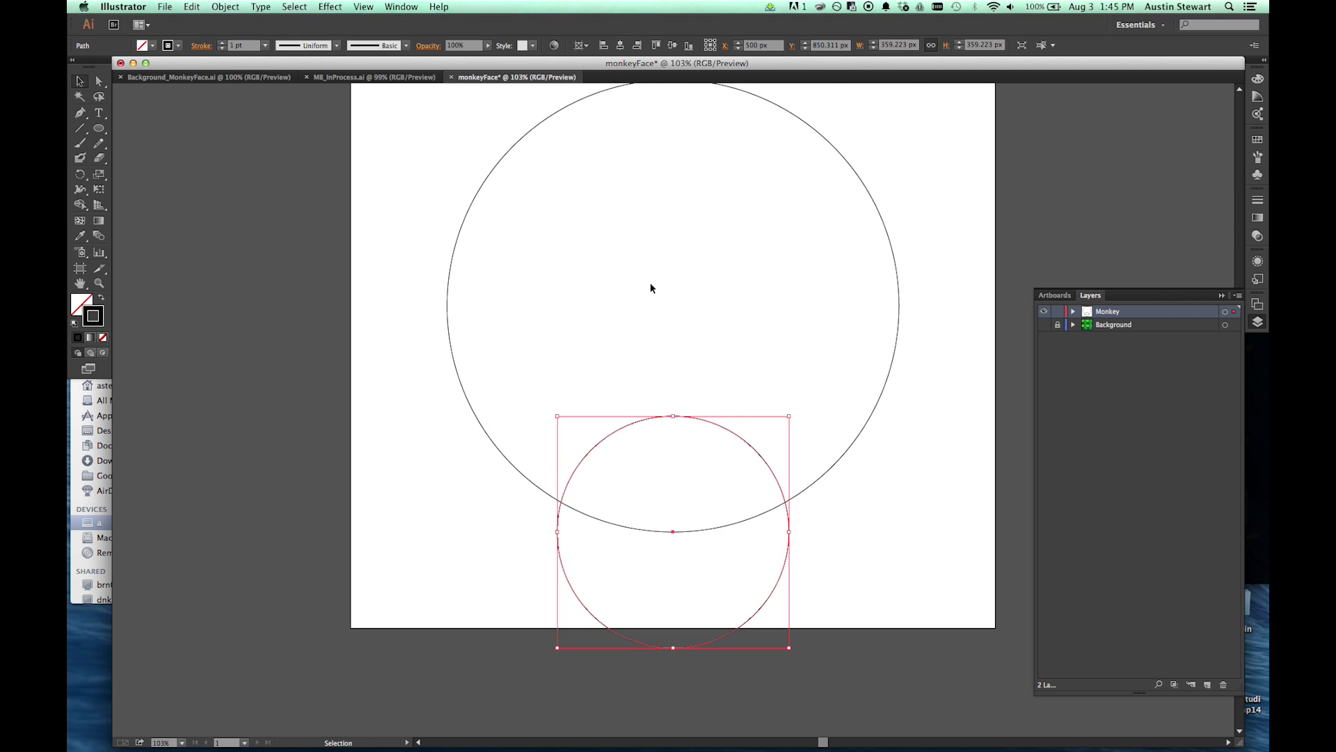
{"action": "left_click", "coordinate": [411, 199]}
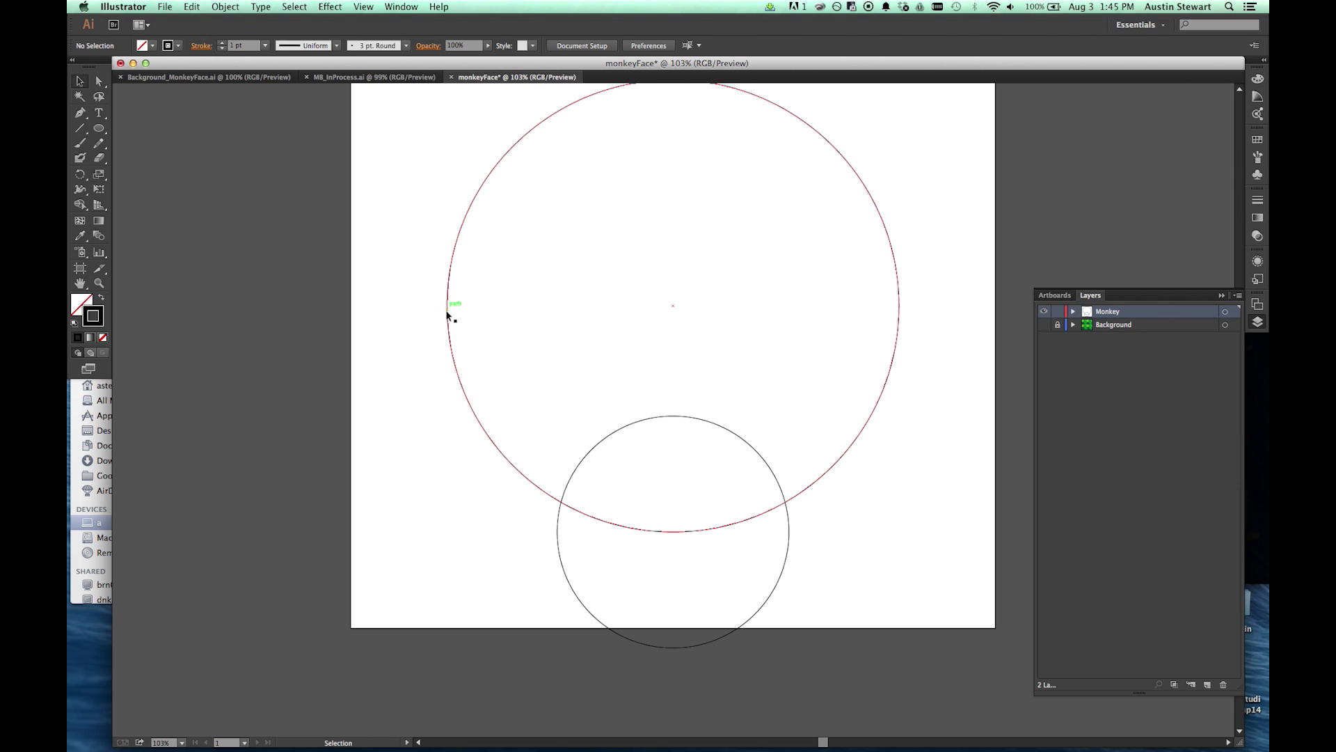
- Create two 130 by 130 px ear circles with the Ellipse tool, centred on the head circle's left and right anchors
{"action": "left_click", "coordinate": [99, 130]}
{"action": "left_click", "coordinate": [446, 305]}
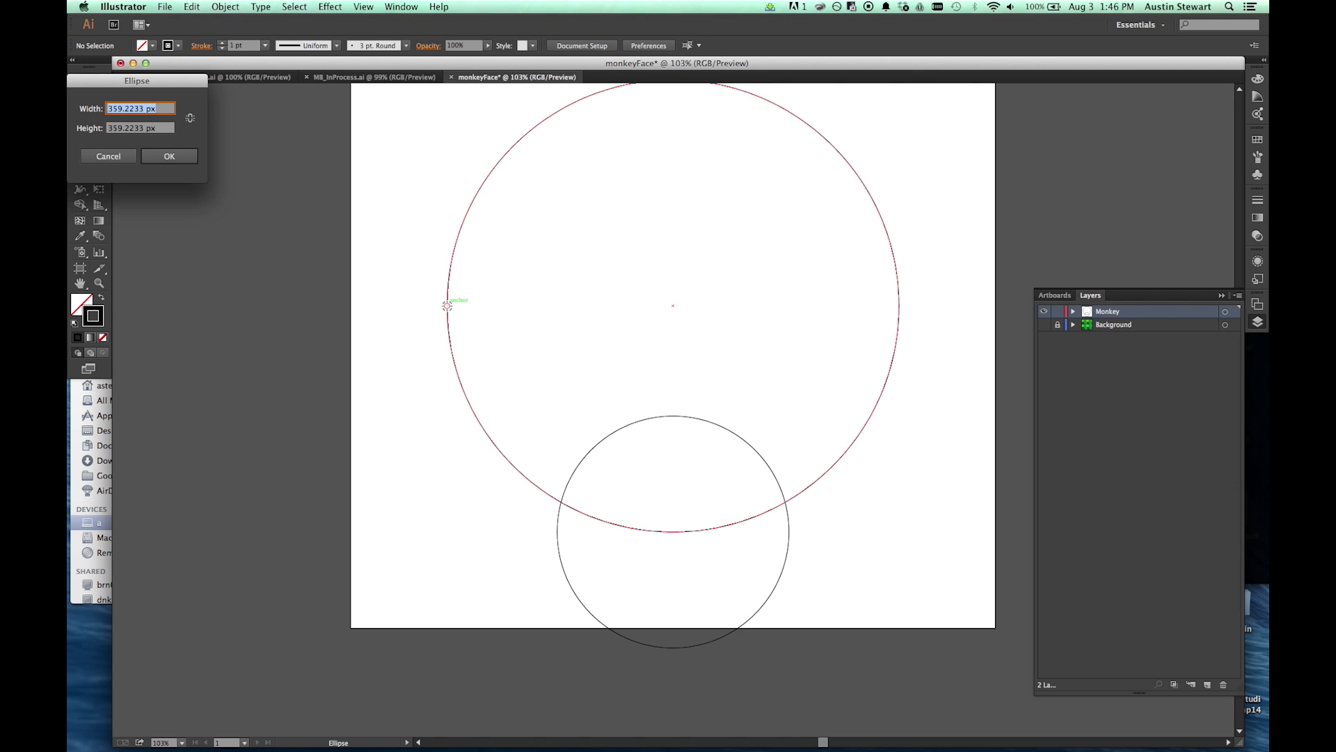
{"action": "left_click_drag", "start_coordinate": [159, 82], "coordinate": [387, 126]}
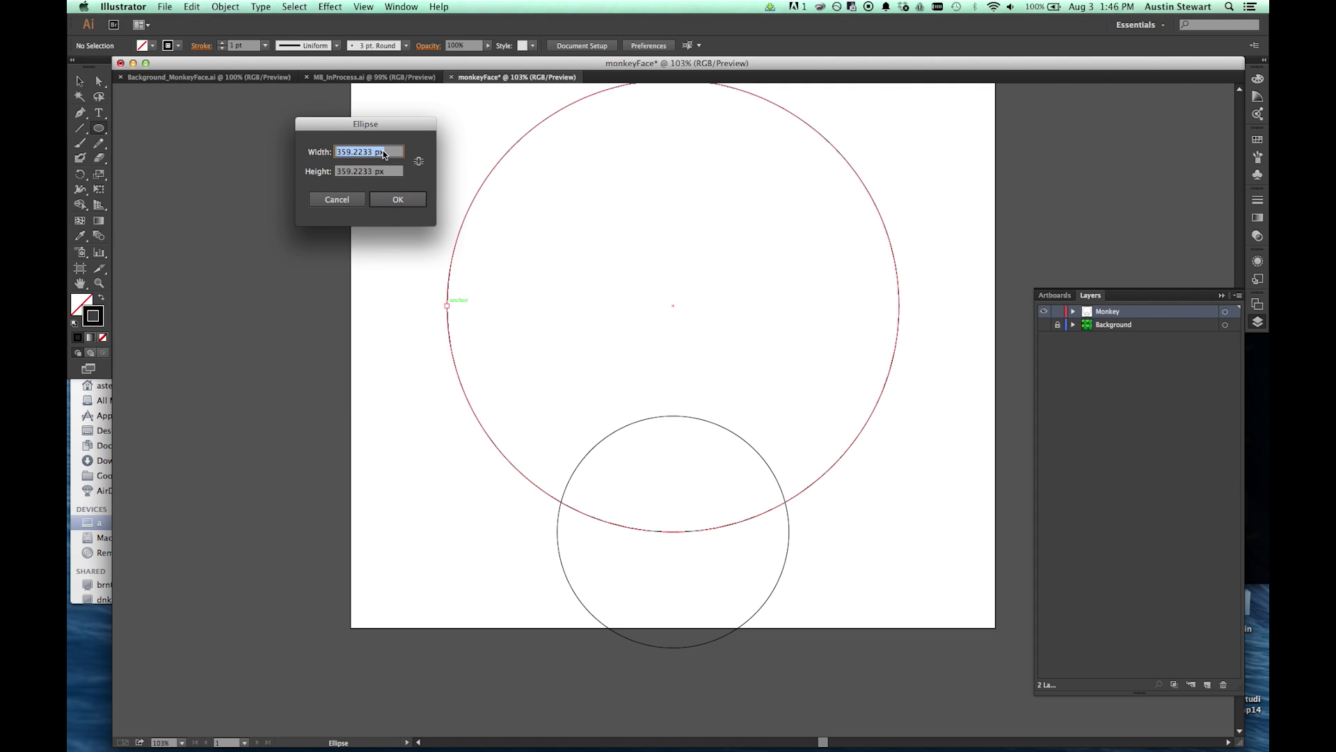
{"action": "type", "text": "130"}
{"action": "key", "text": "Tab"}
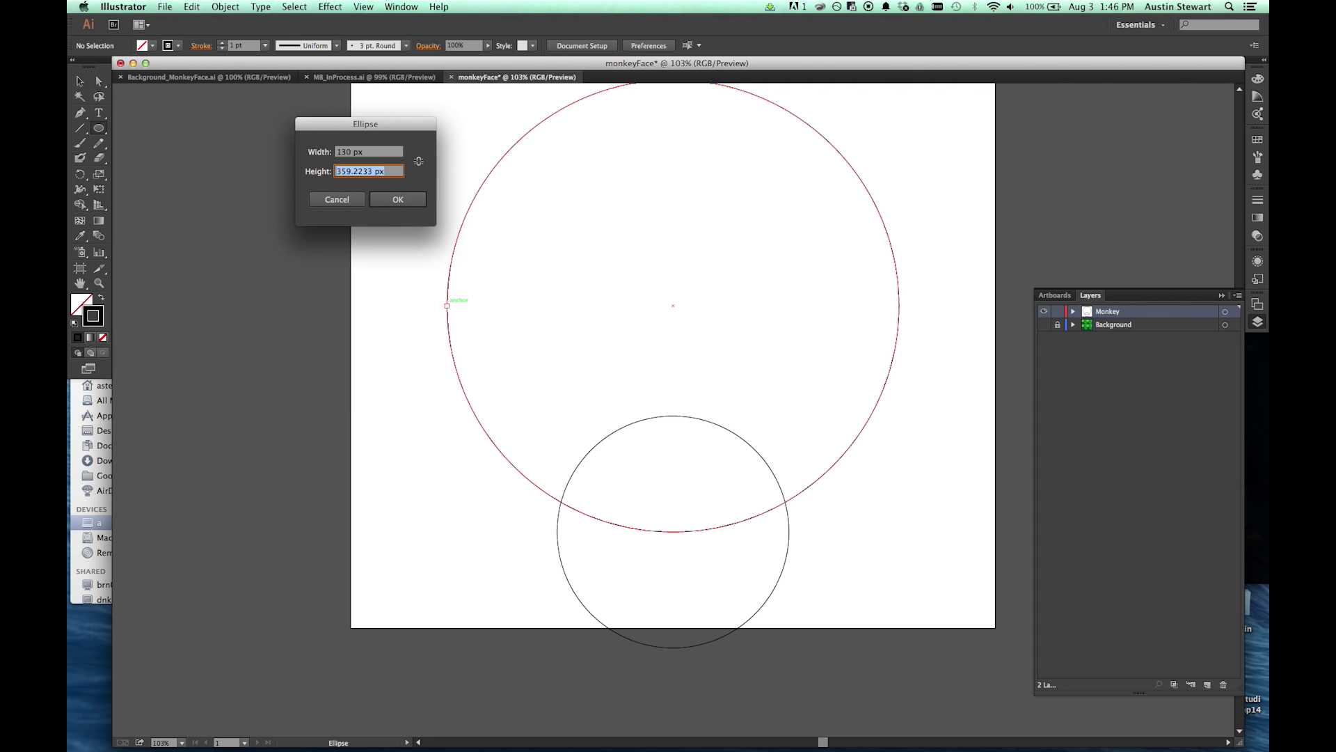
{"action": "type", "text": "130"}
{"action": "key", "text": "Return"}
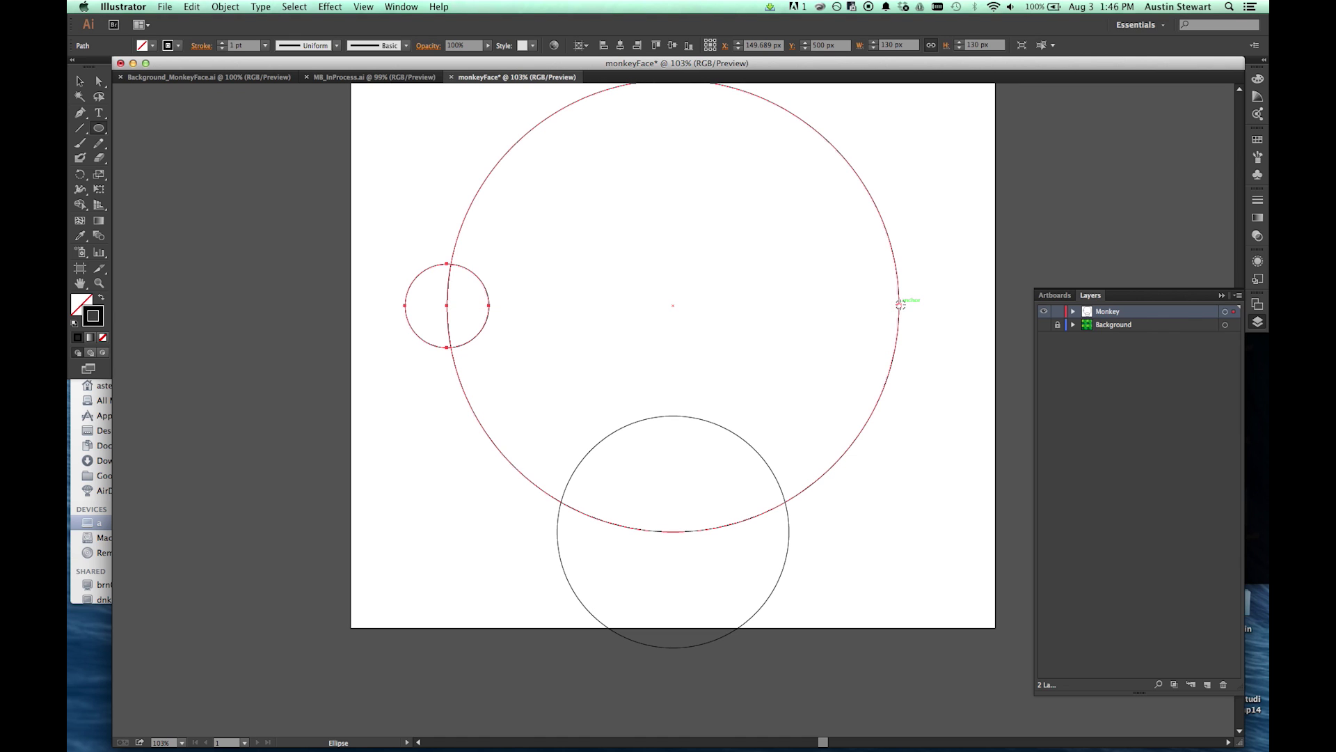
{"action": "left_click", "coordinate": [899, 305]}
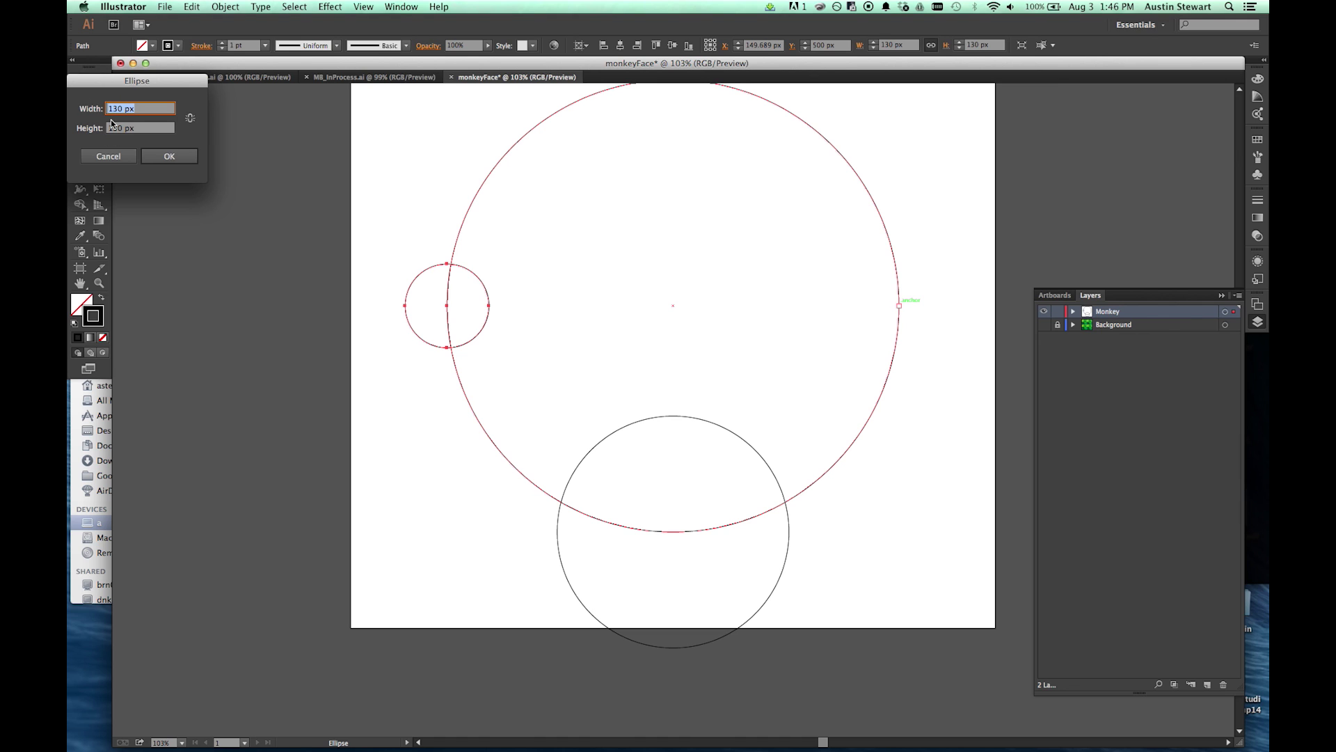
{"action": "left_click", "coordinate": [168, 157]}
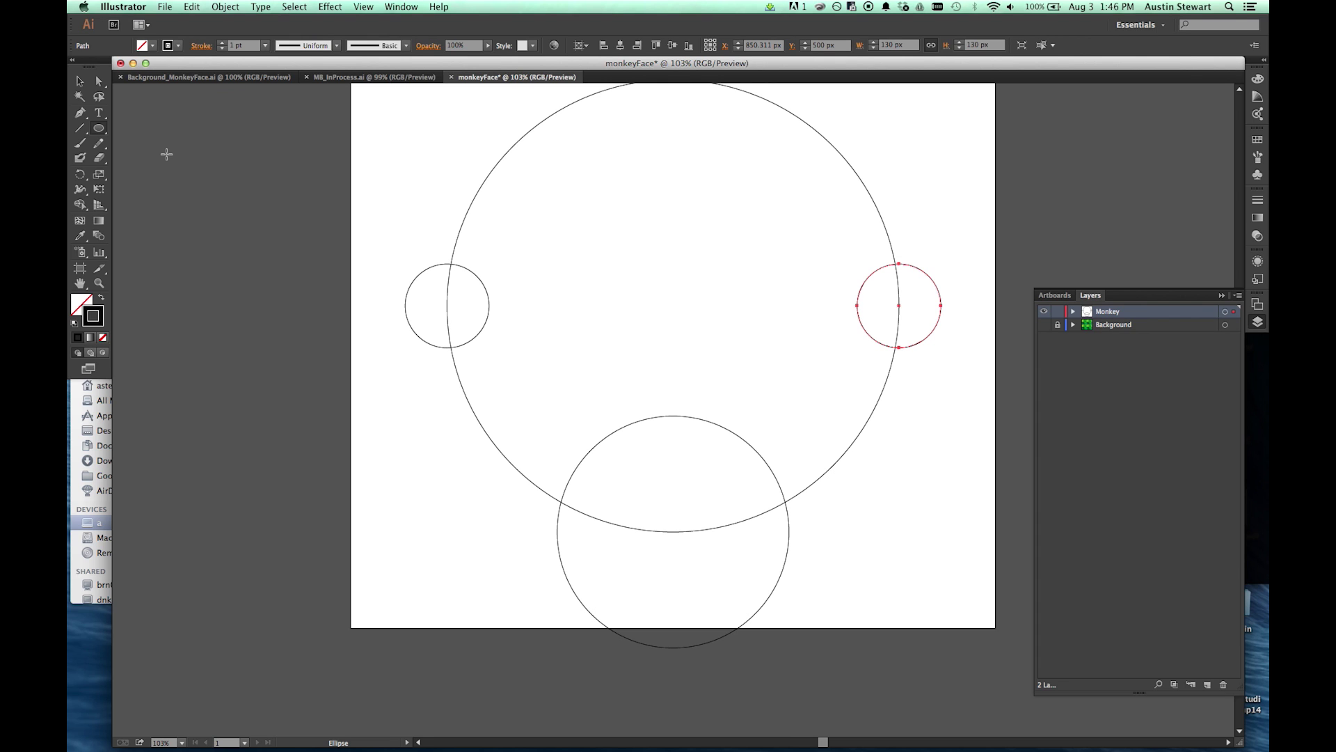
- Create a 90 by 90 px nose circle centred on the mouth circle's uppermost anchor
{"action": "left_click", "coordinate": [673, 416], "text": "shift"}
{"action": "left_click", "coordinate": [673, 415]}
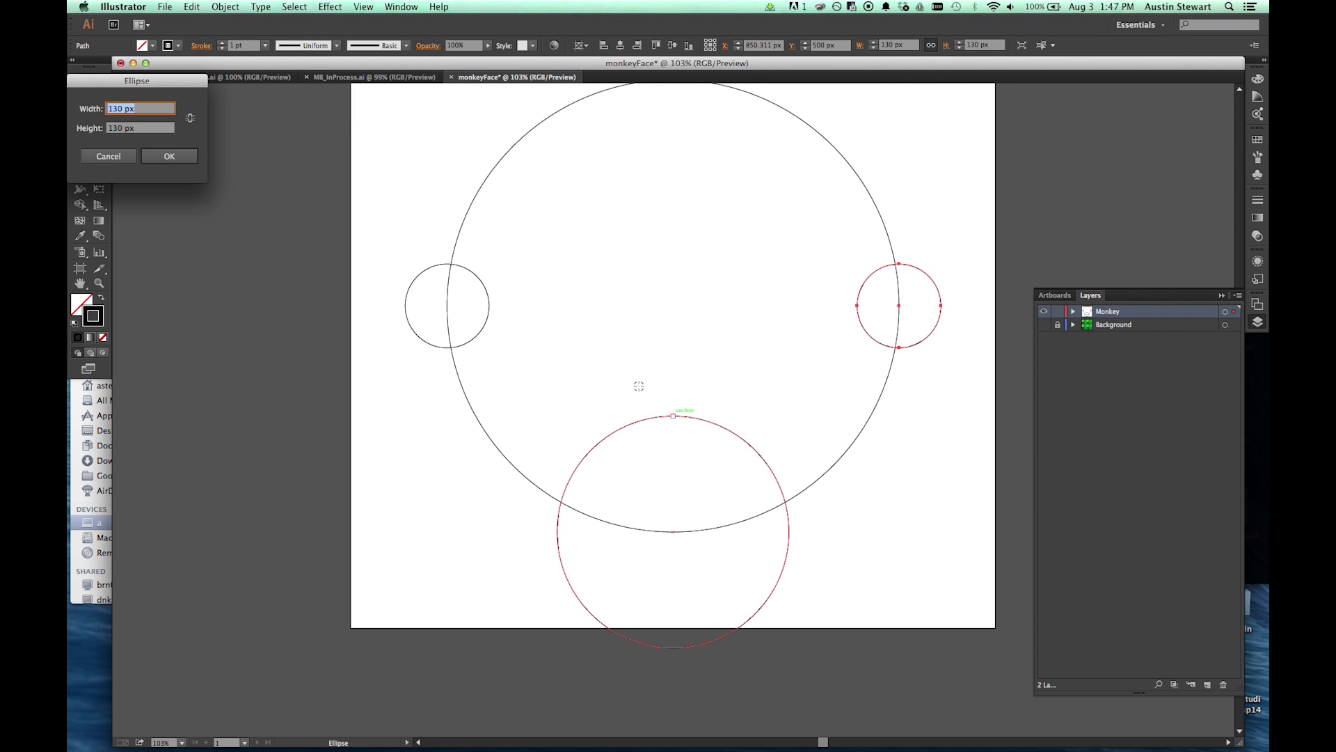
{"action": "type", "text": "90"}
{"action": "key", "text": "Tab"}
{"action": "type", "text": "90"}
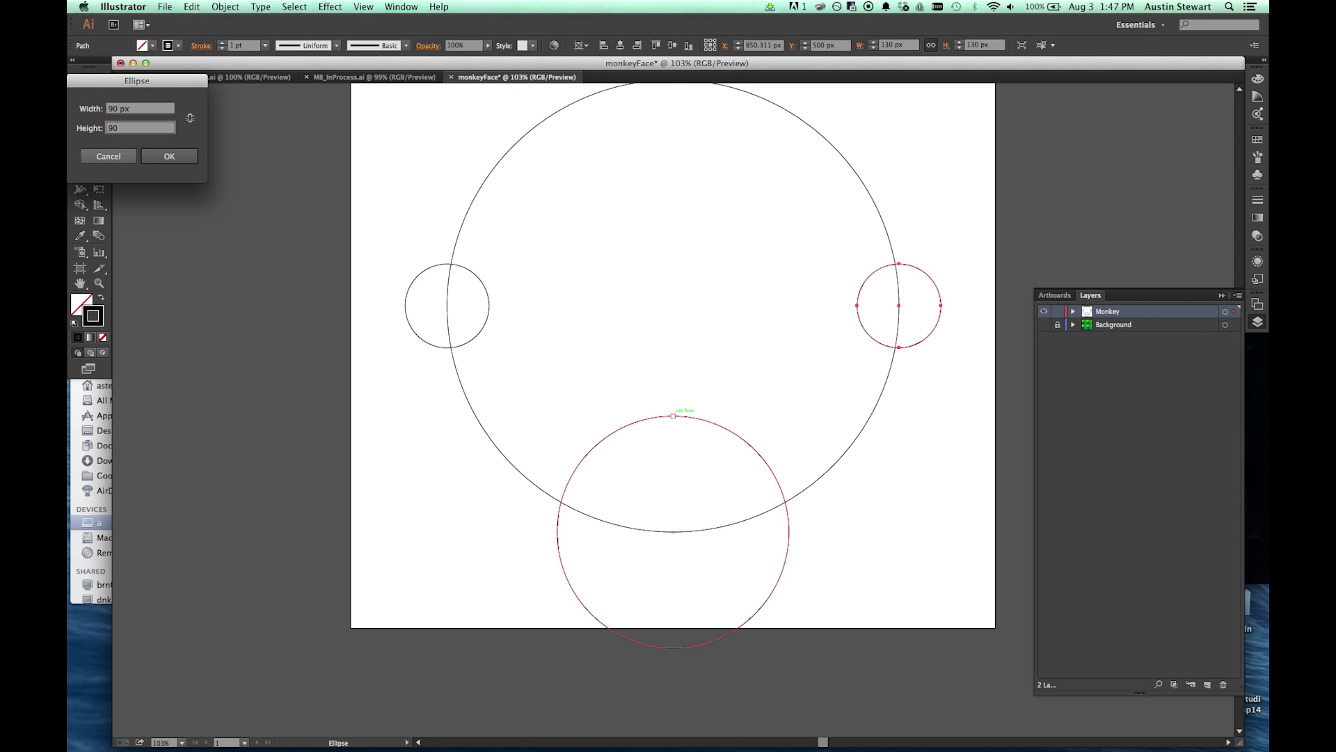
{"action": "key", "text": "Tab"}
{"action": "key", "text": "Tab"}
{"action": "key", "text": "Tab"}
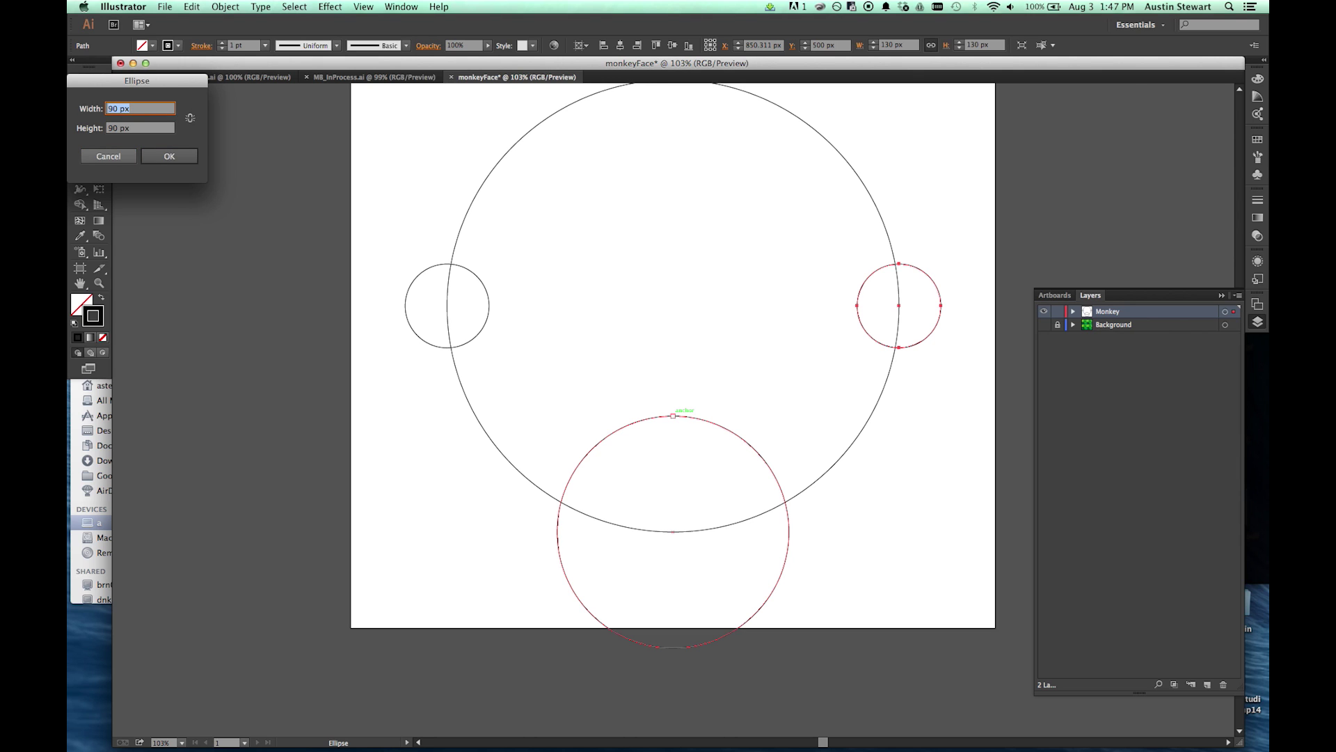
{"action": "key", "text": "Tab"}
{"action": "key", "text": "Tab"}
{"action": "key", "text": "Tab"}
{"action": "key", "text": "Tab"}
{"action": "key", "text": "Tab"}
{"action": "key", "text": "Tab"}
{"action": "key", "text": "Tab"}
{"action": "key", "text": "Return"}
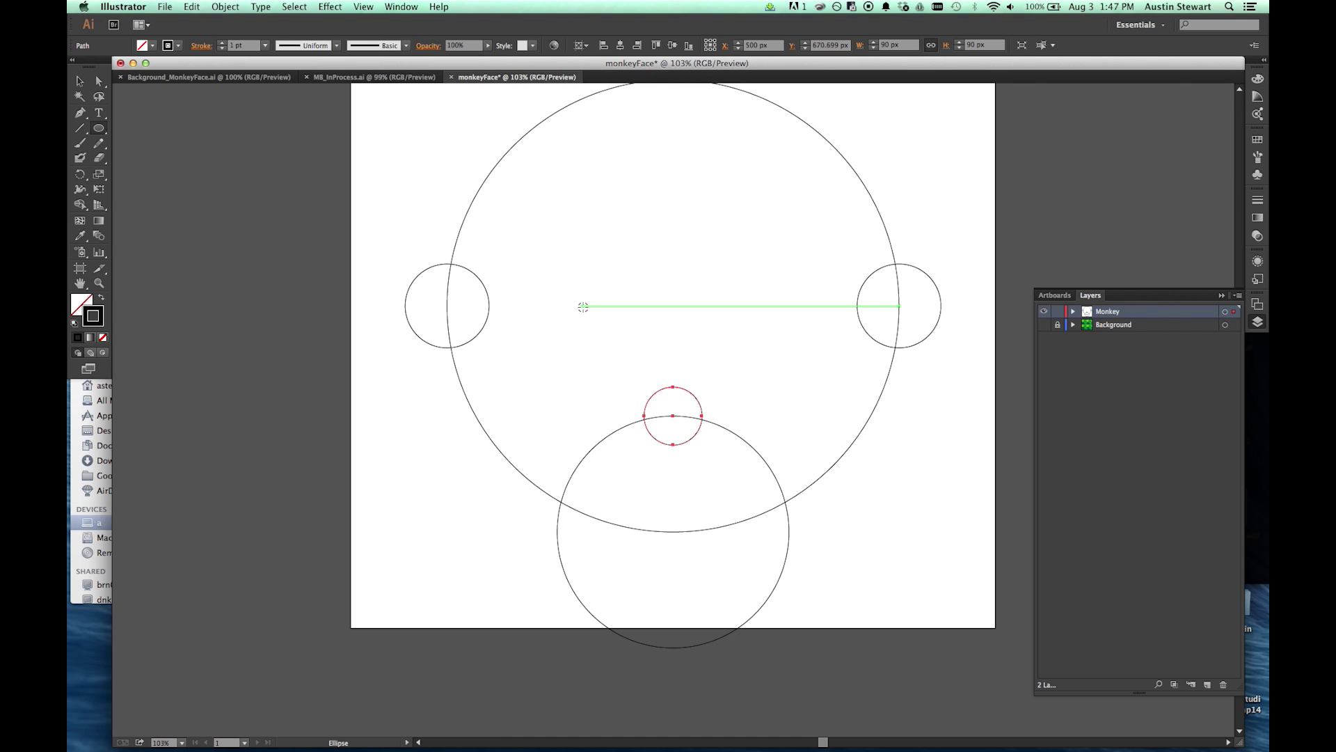
- Create a 120 by 120 px left eye circle inside the head, level with the ears, centred at about X 359 px, Y 500 px
{"action": "left_click", "coordinate": [583, 307]}
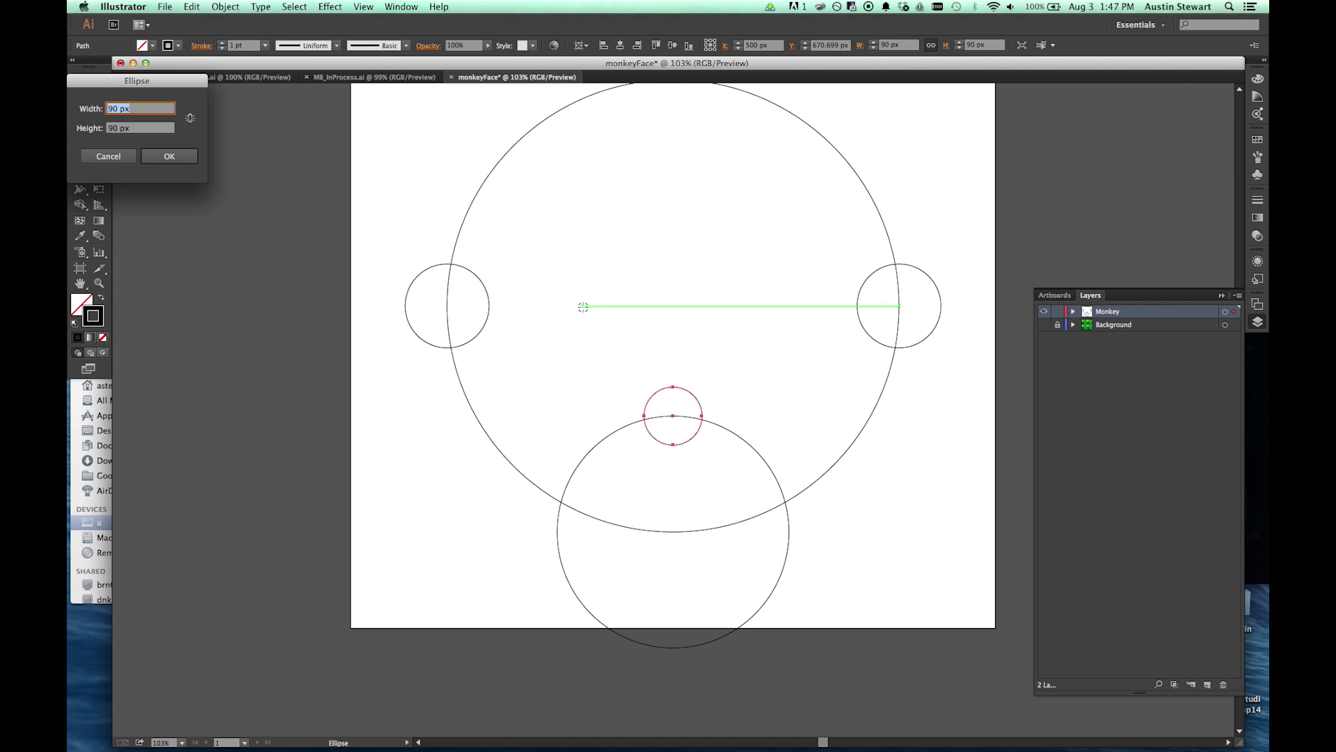
{"action": "type", "text": "120"}
{"action": "key", "text": "Tab"}
{"action": "type", "text": "120"}
{"action": "key", "text": "Tab"}
{"action": "key", "text": "Tab"}
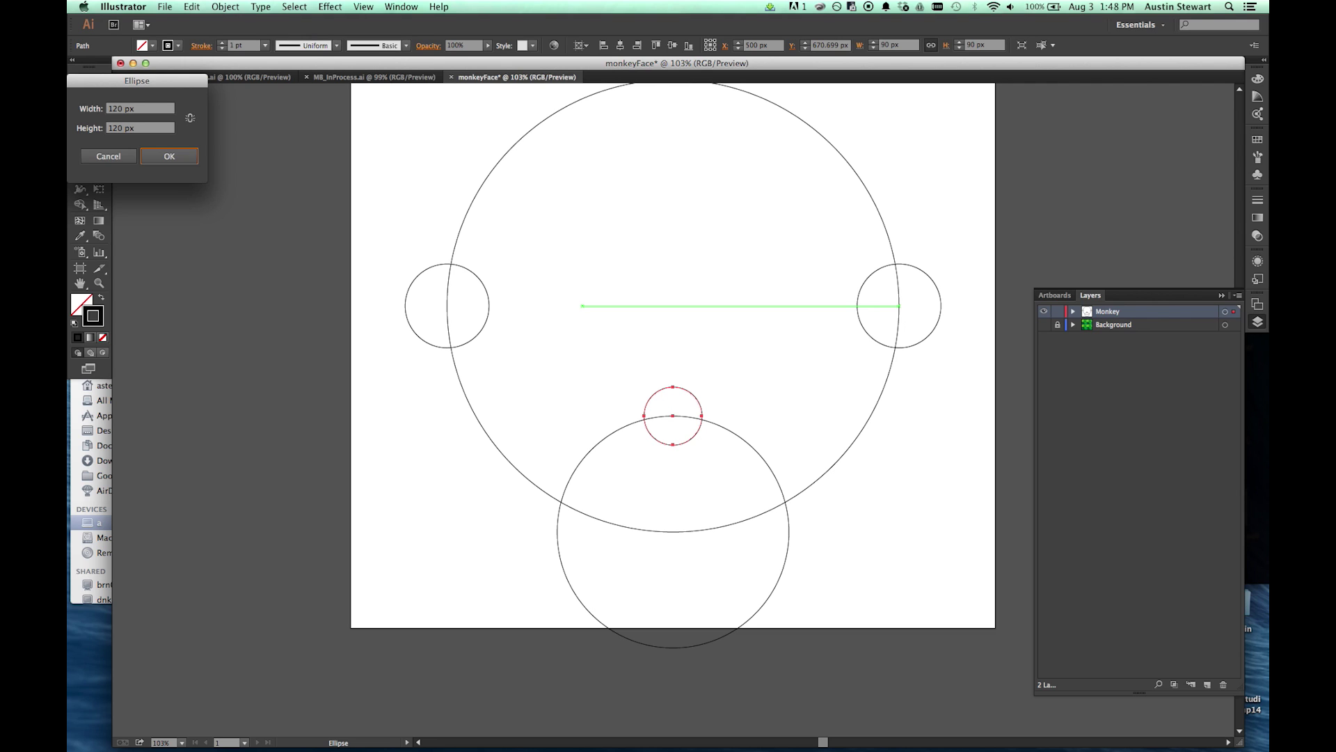
{"action": "key", "text": "Tab"}
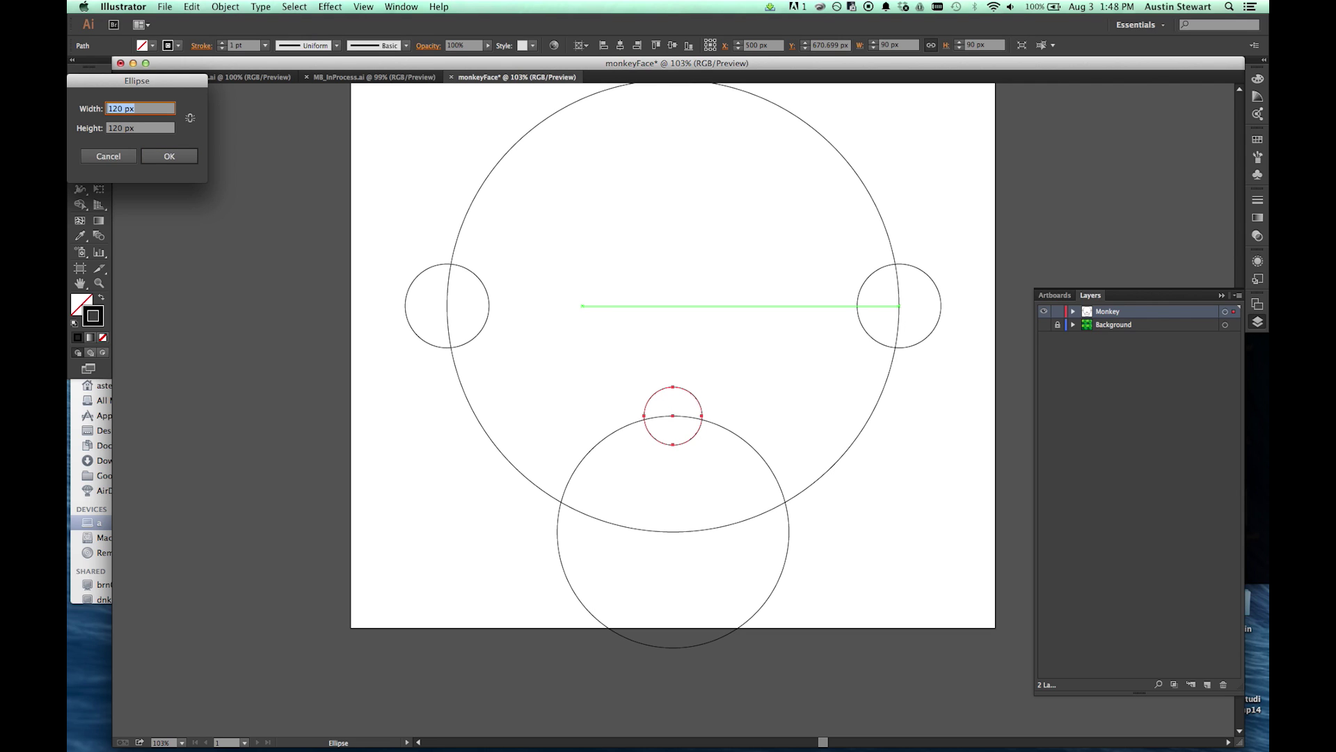
{"action": "key", "text": "Tab"}
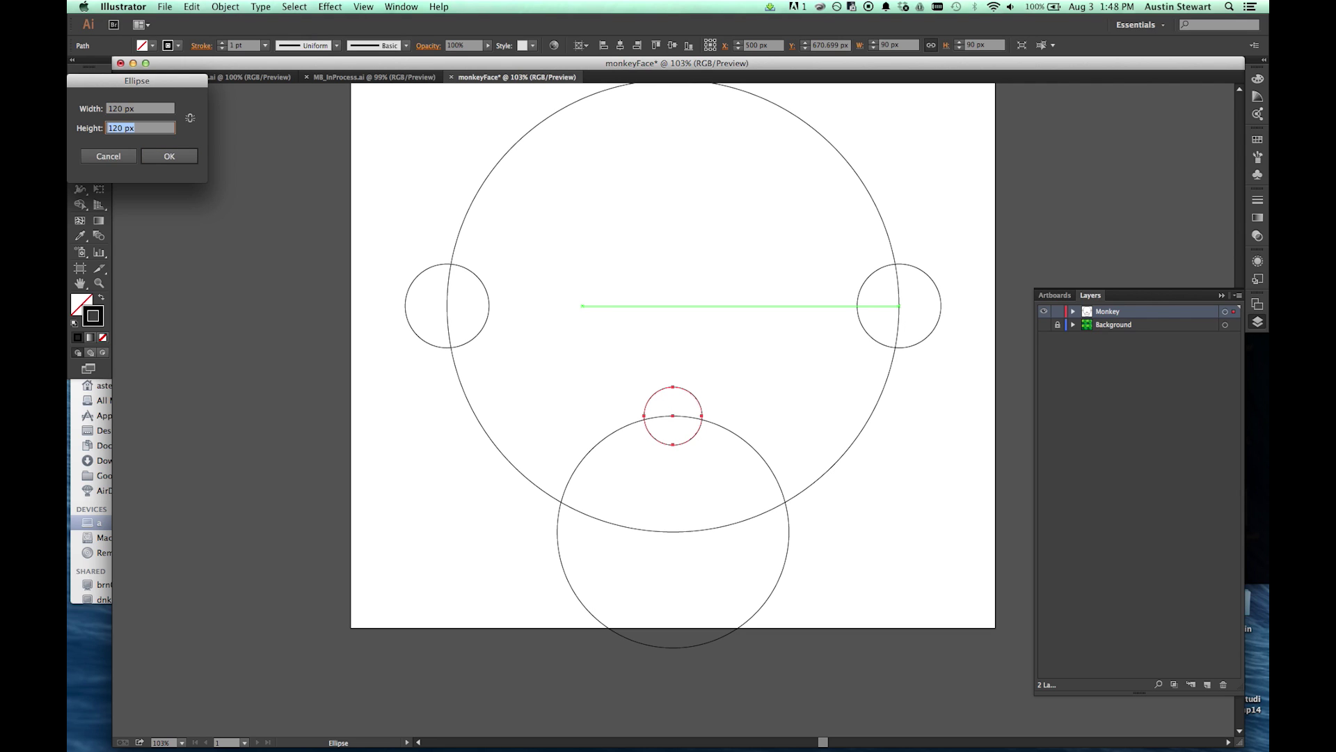
{"action": "key", "text": "Tab"}
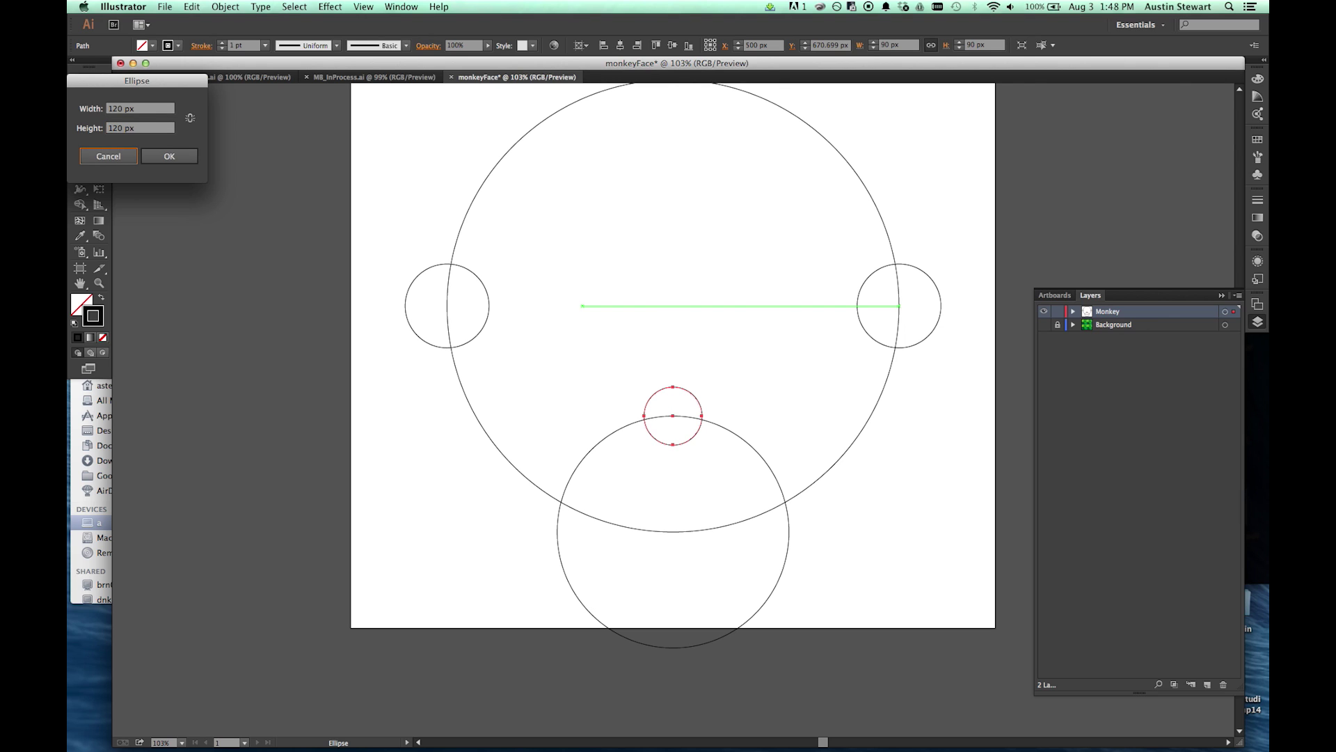
{"action": "key", "text": "Tab"}
{"action": "key", "text": "Return"}
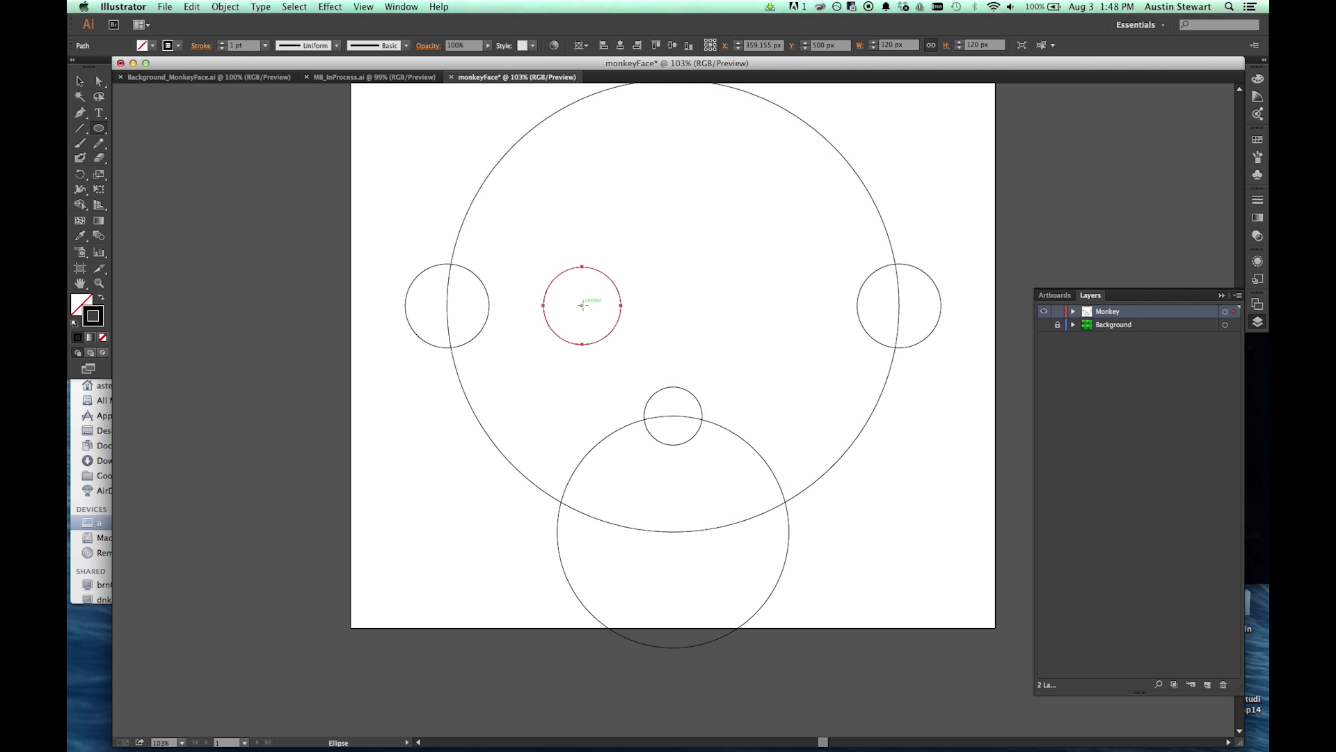
- Start a Reflect of the left eye circle with the head circle's centre as the reflection origin
{"action": "left_click", "coordinate": [82, 175]}
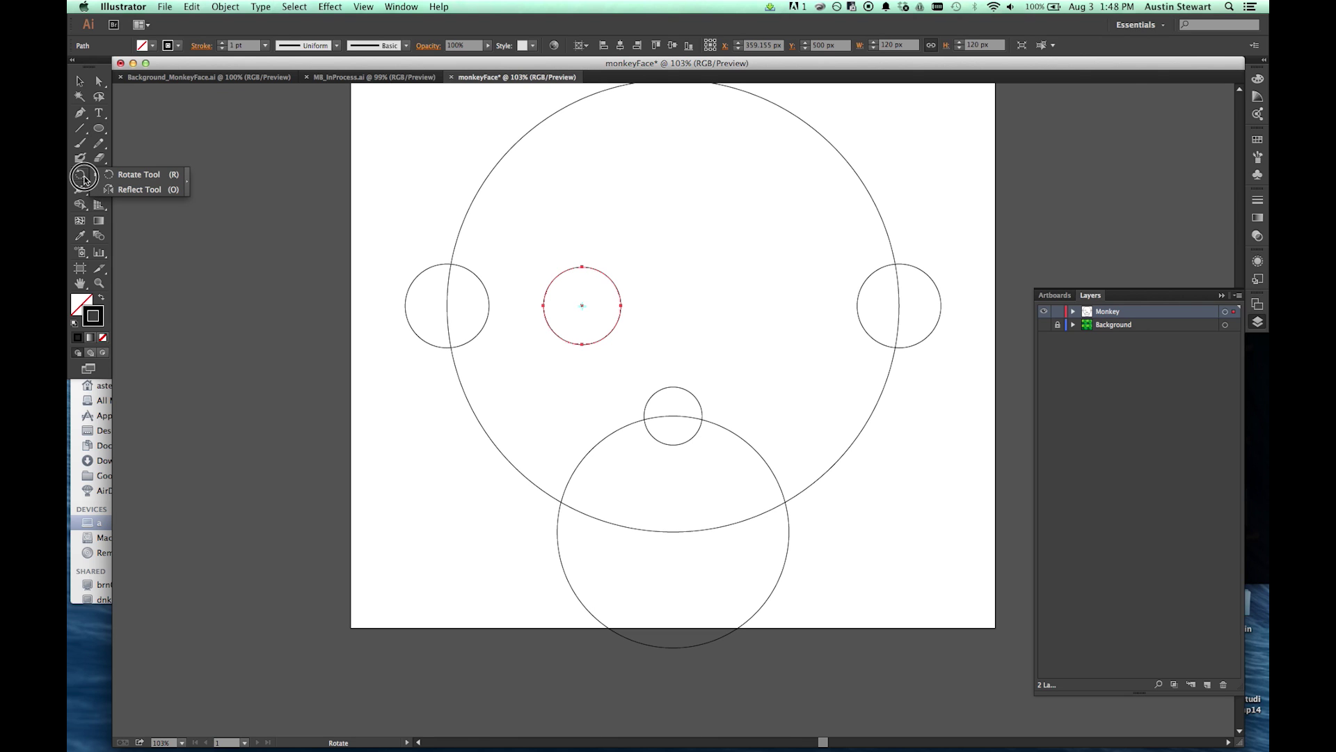
{"action": "left_click", "coordinate": [142, 190]}
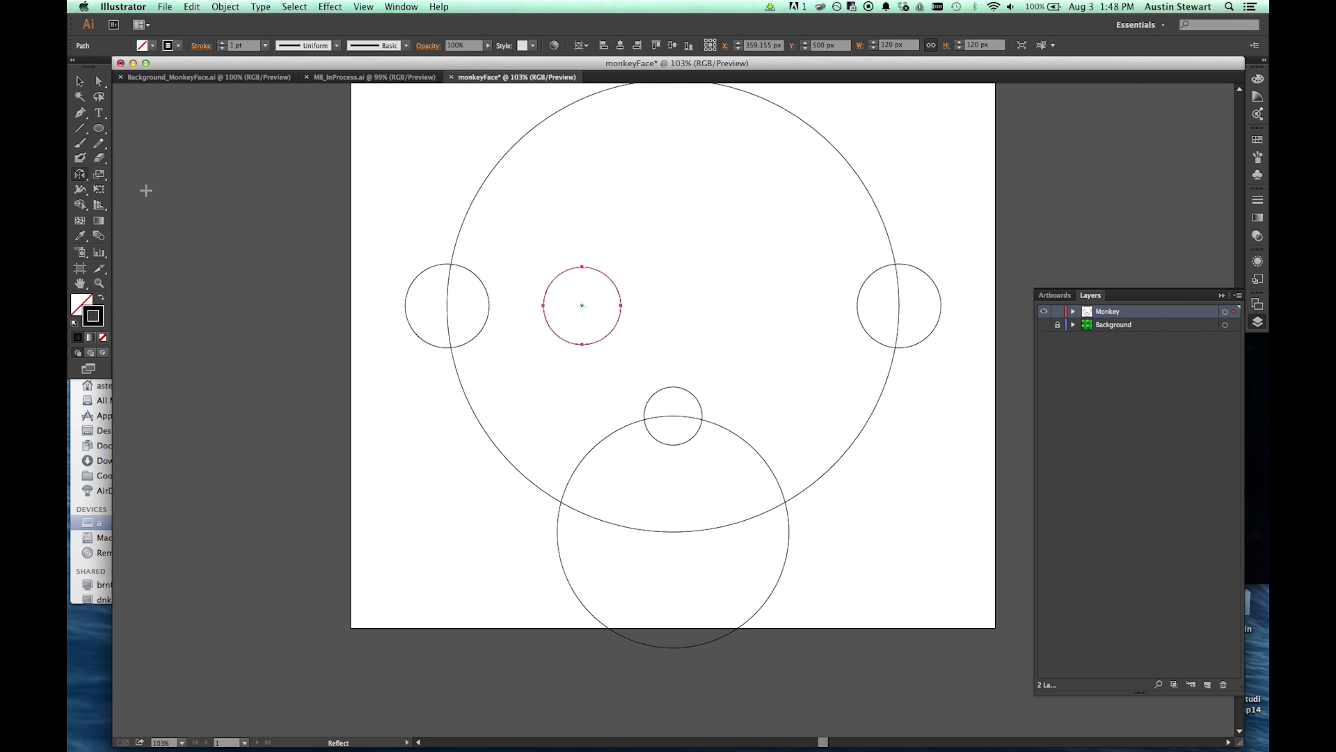
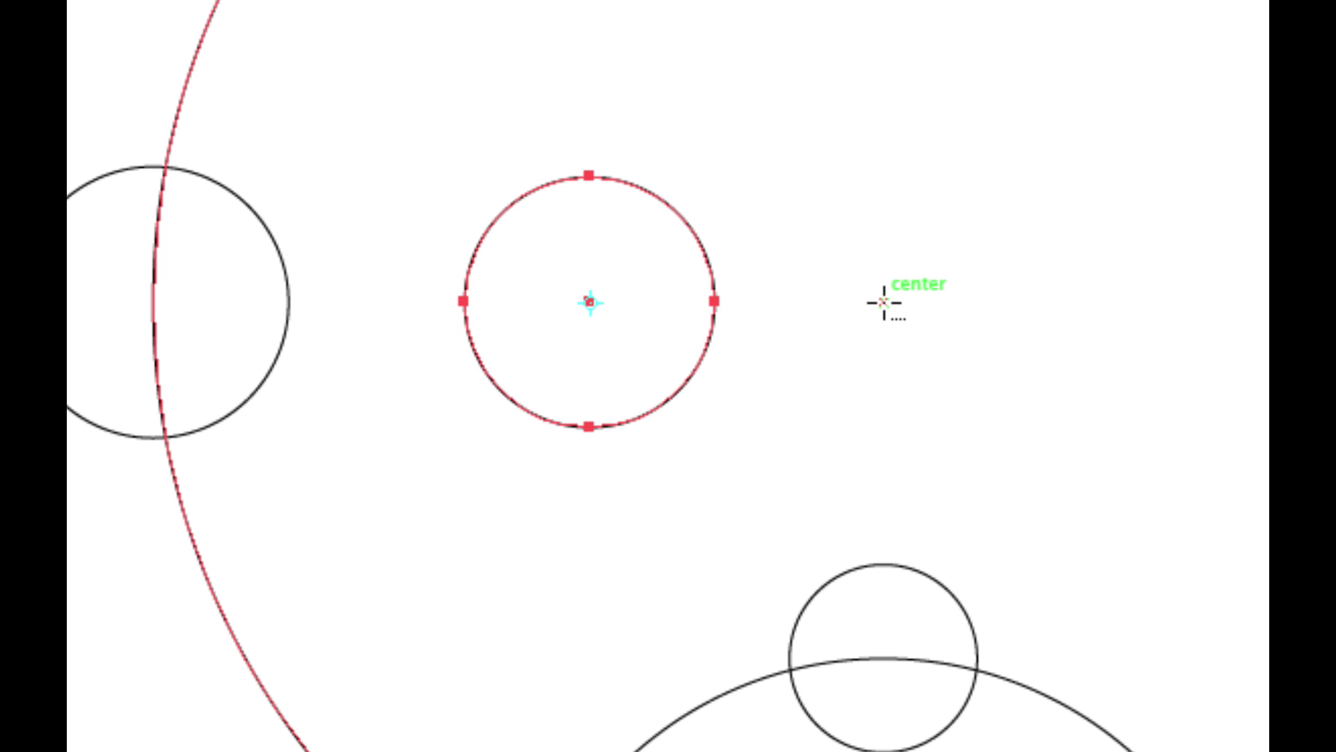
{"action": "left_click", "coordinate": [884, 303], "text": "alt"}
{"action": "scroll", "coordinate": [842, 295], "scroll_direction": "down", "scroll_amount": 5}
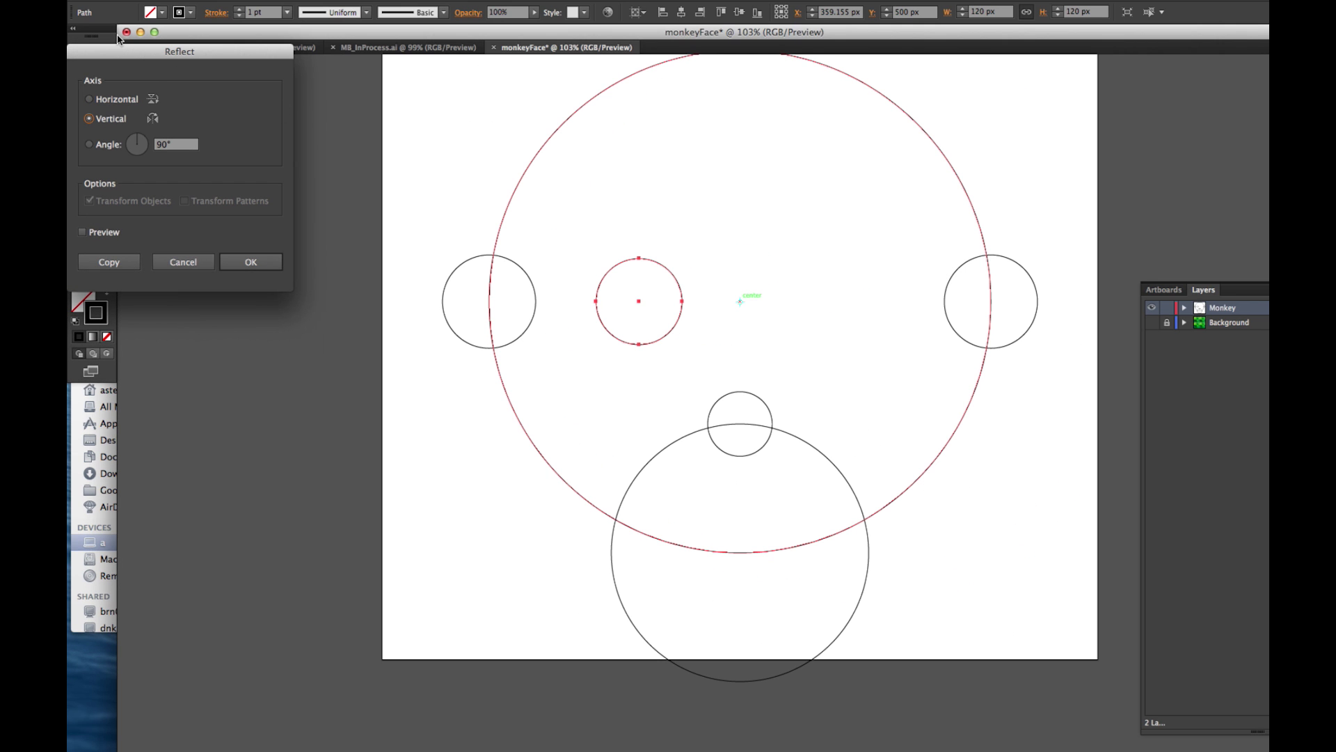
{"action": "left_click_drag", "start_coordinate": [127, 55], "coordinate": [365, 80]}
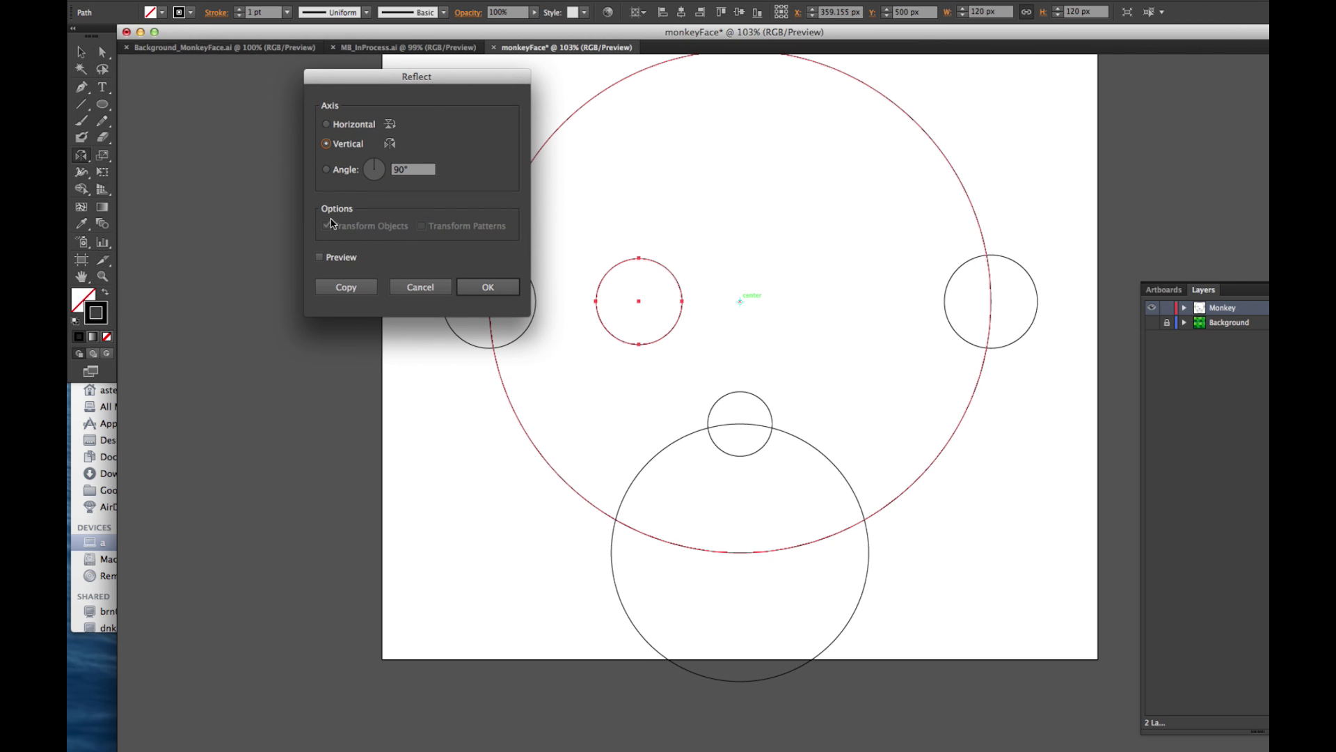
- Compare the eye circle's position with and without the vertical reflection by toggling the preview, leaving it on
{"action": "left_click", "coordinate": [319, 257]}
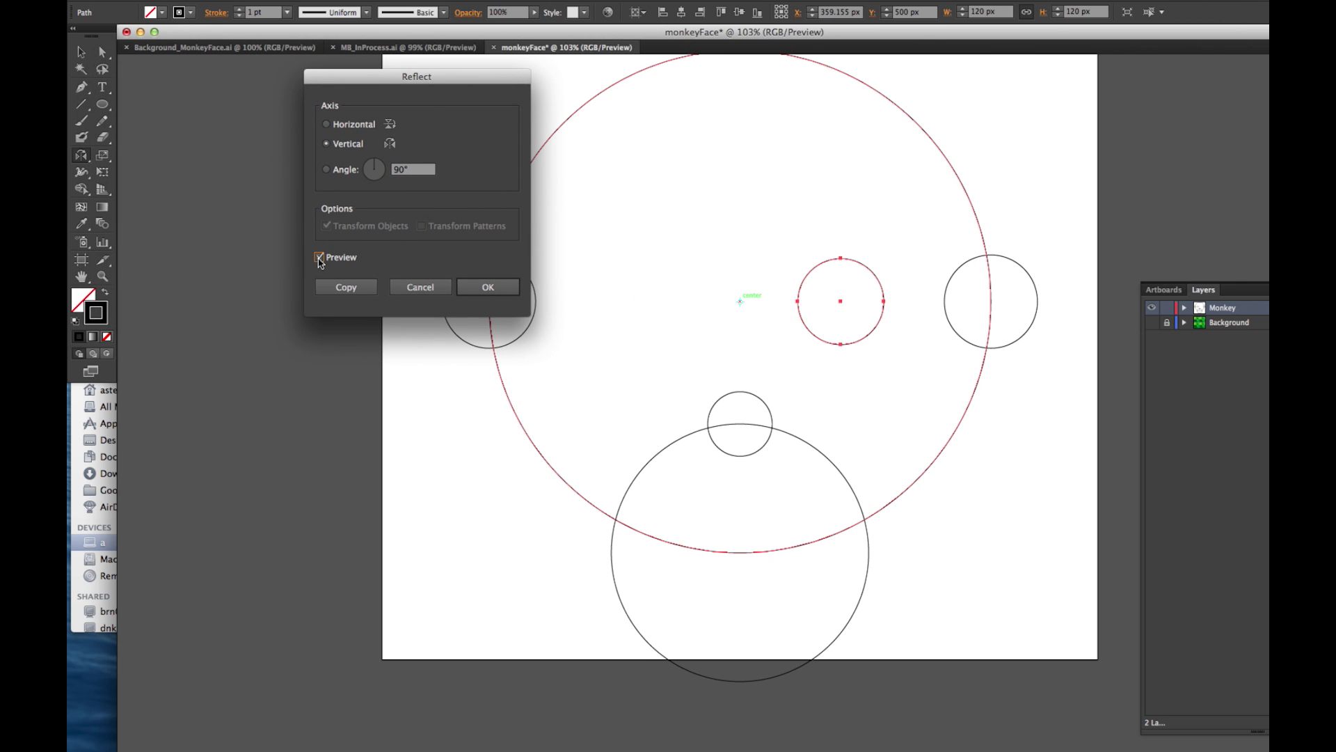
{"action": "left_click", "coordinate": [319, 257]}
{"action": "left_click", "coordinate": [319, 257]}
{"action": "left_click", "coordinate": [319, 258]}
{"action": "left_click", "coordinate": [320, 258]}
{"action": "left_click", "coordinate": [320, 258]}
{"action": "left_click", "coordinate": [319, 258]}
{"action": "left_click", "coordinate": [320, 257]}
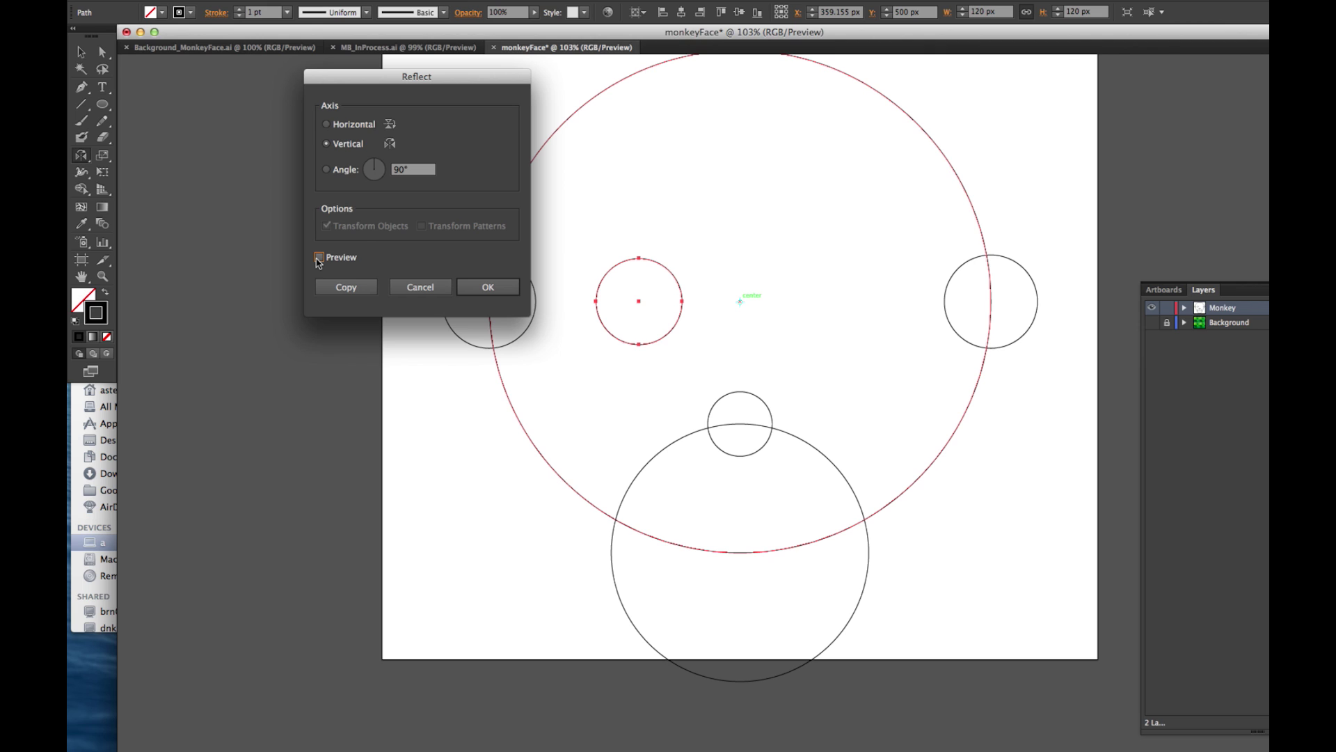
{"action": "left_click", "coordinate": [320, 259]}
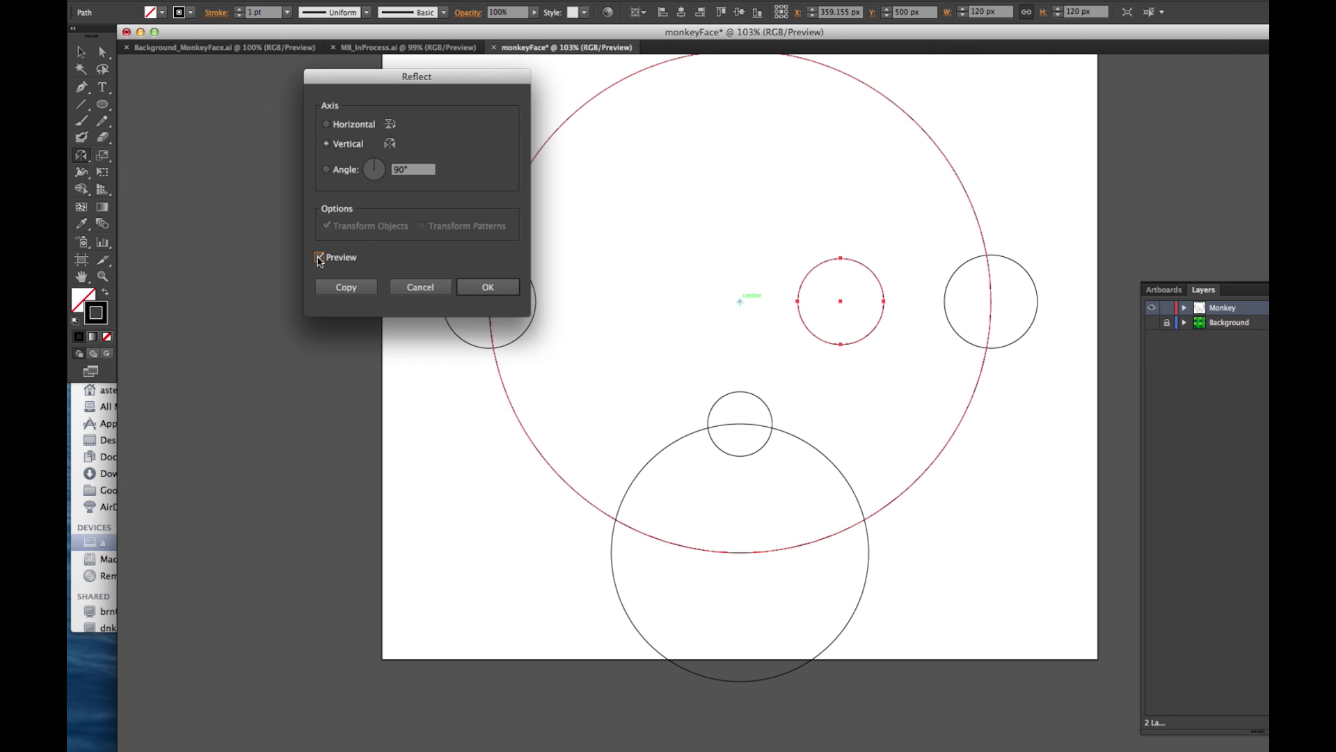
- Try reflecting the eye circle across the horizontal axis and across a custom angle of 222°
{"action": "left_click", "coordinate": [326, 125]}
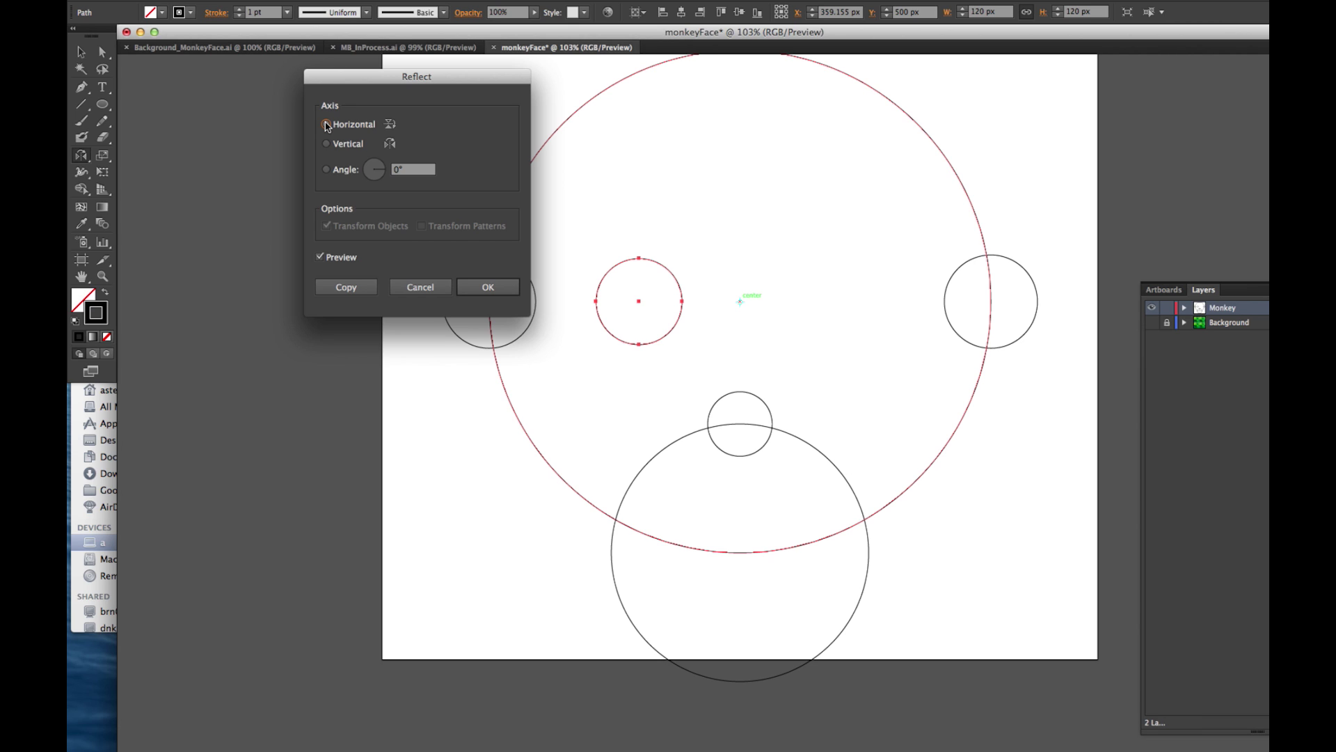
{"action": "left_click", "coordinate": [326, 144]}
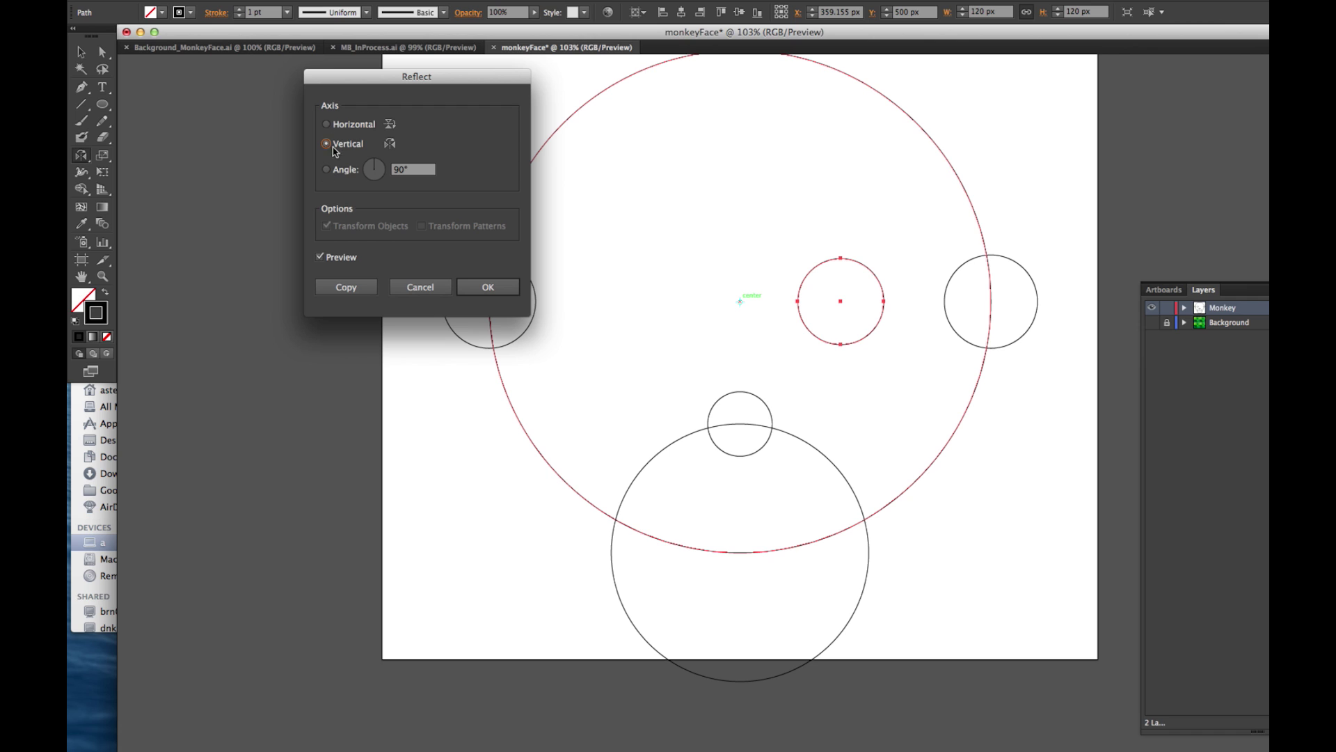
{"action": "left_click", "coordinate": [326, 169]}
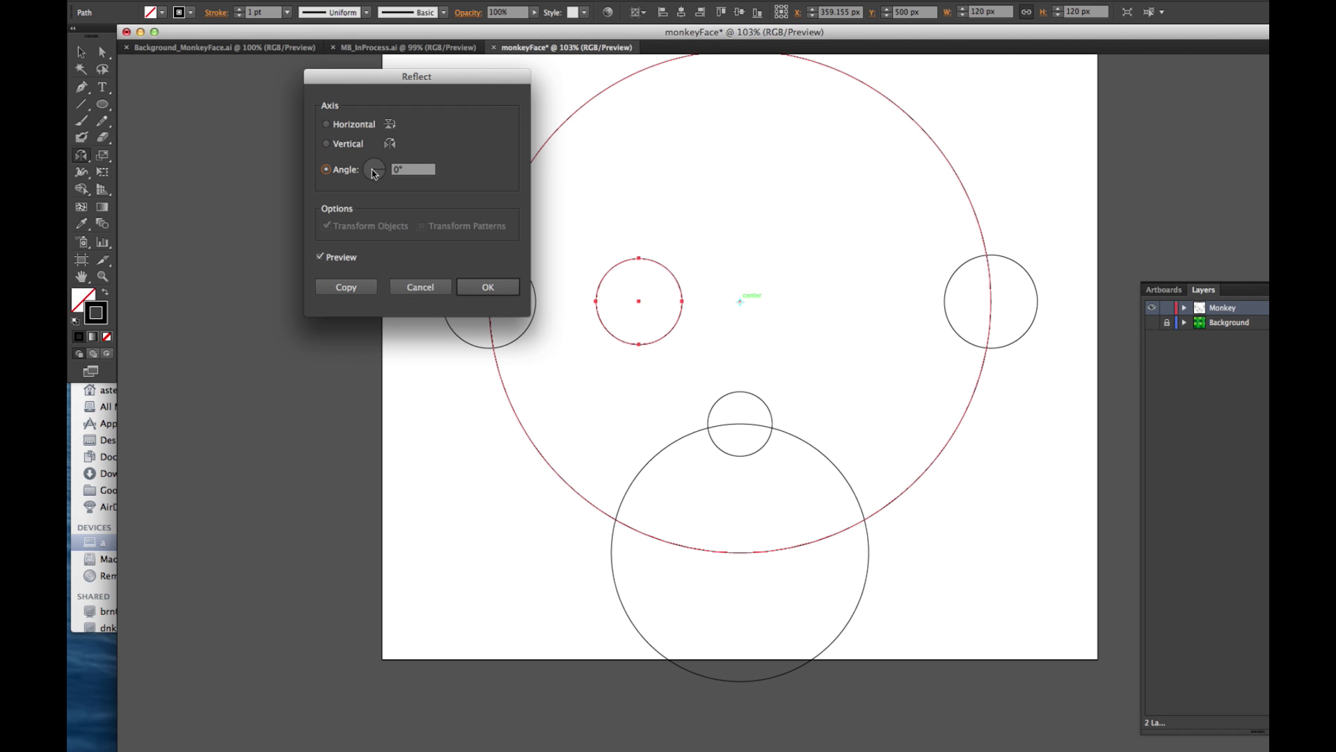
{"action": "left_click_drag", "start_coordinate": [381, 170], "coordinate": [370, 178]}
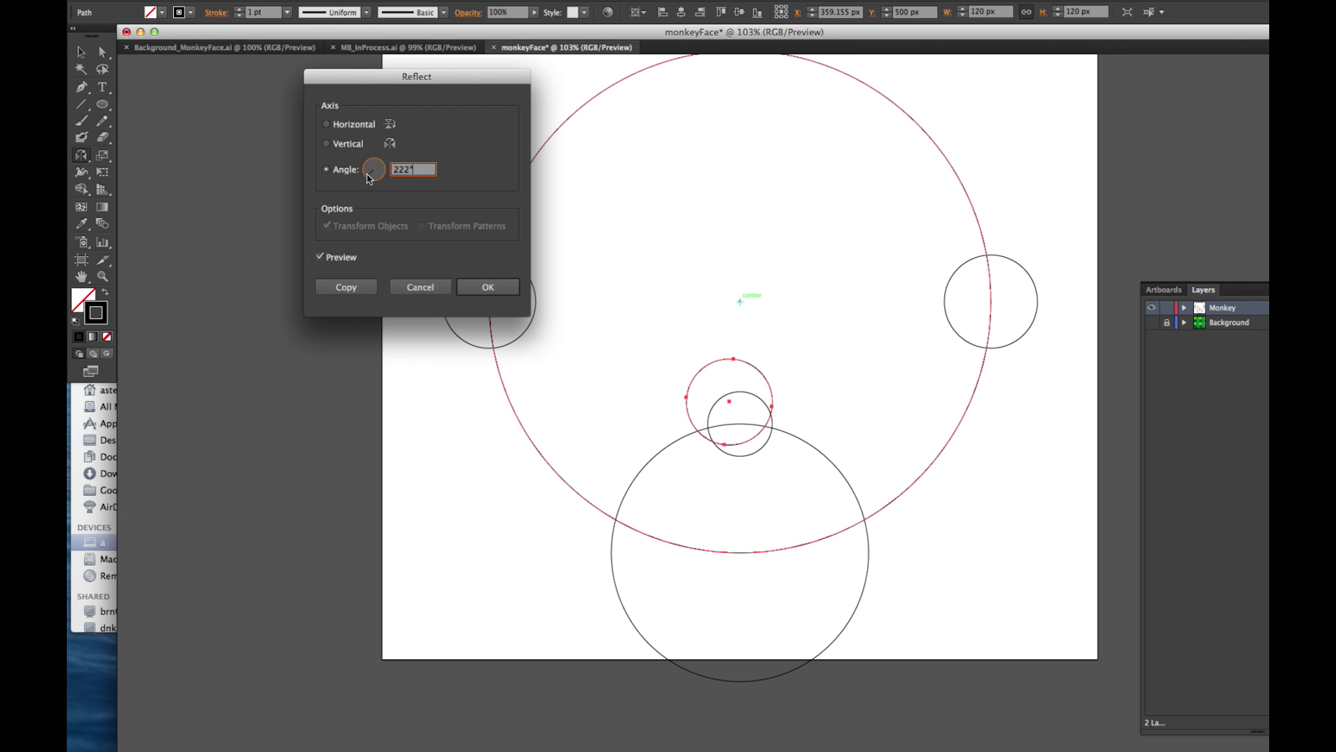
- Reflect a copy of the left eye circle across the vertical axis to make the right eye, and deselect it
{"action": "left_click", "coordinate": [326, 144]}
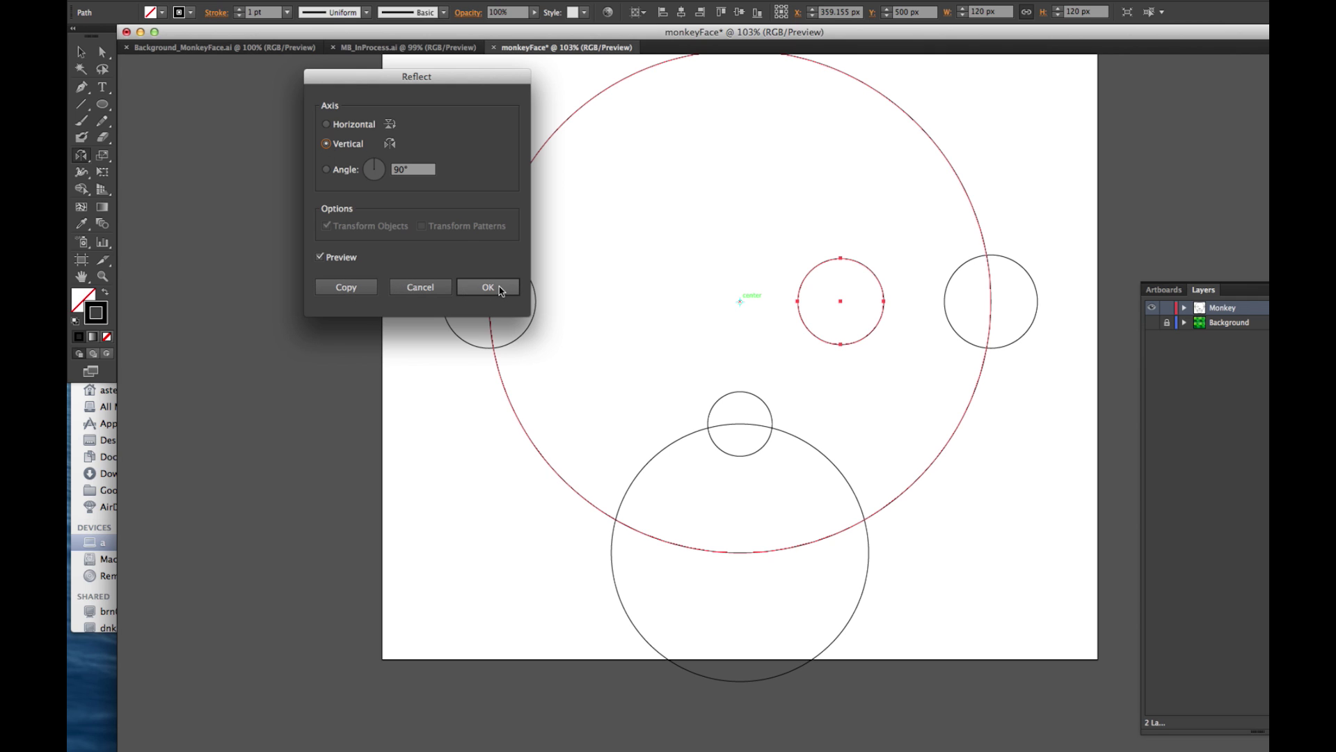
{"action": "left_click", "coordinate": [333, 287]}
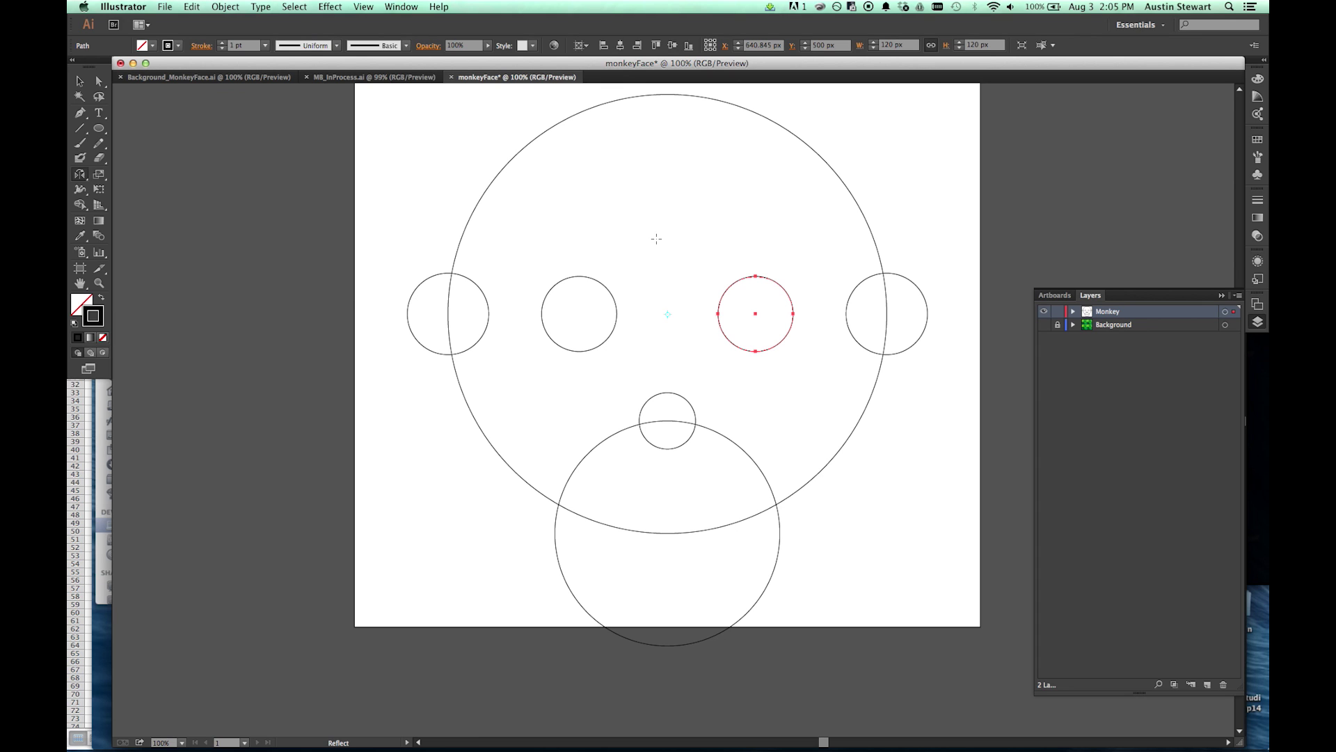
{"action": "left_click", "coordinate": [80, 82]}
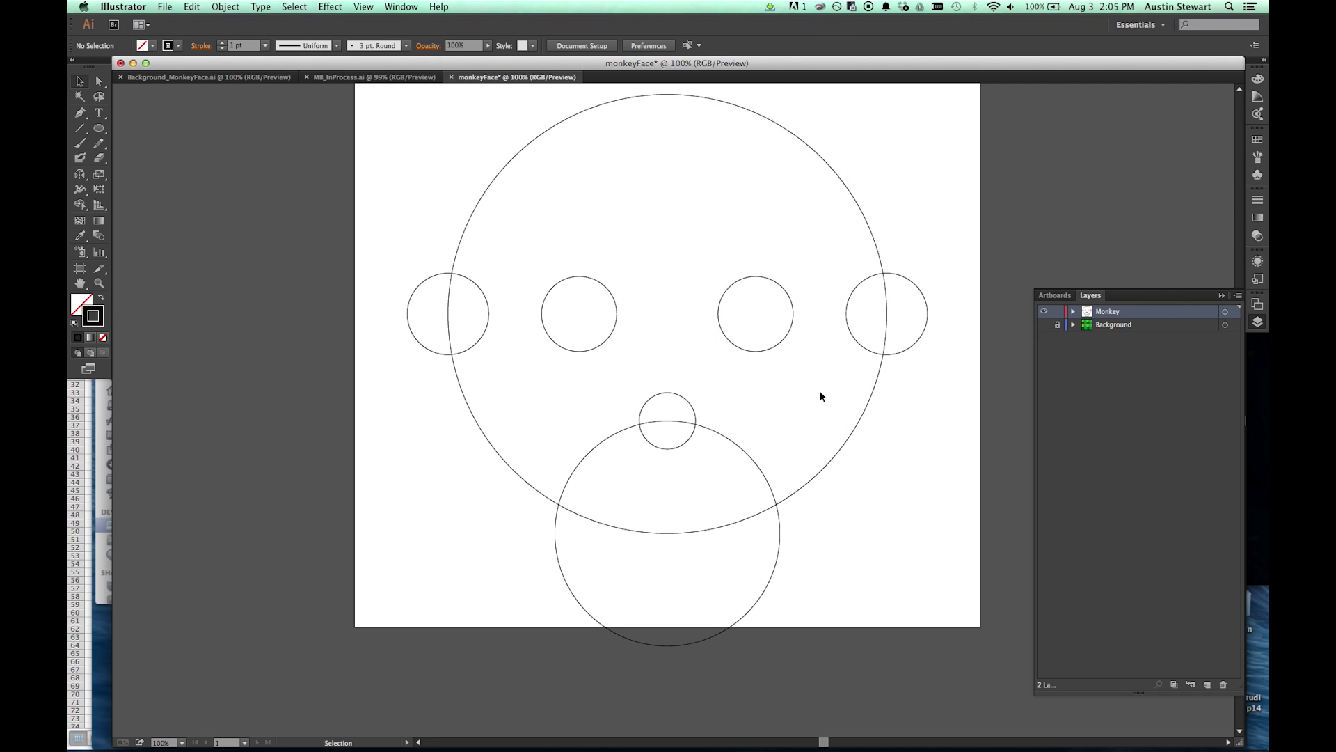
- Select the large head circle, and copy the finished head's fill hex code 8C6239 from MB_InProcess.ai
{"action": "left_click", "coordinate": [862, 413]}
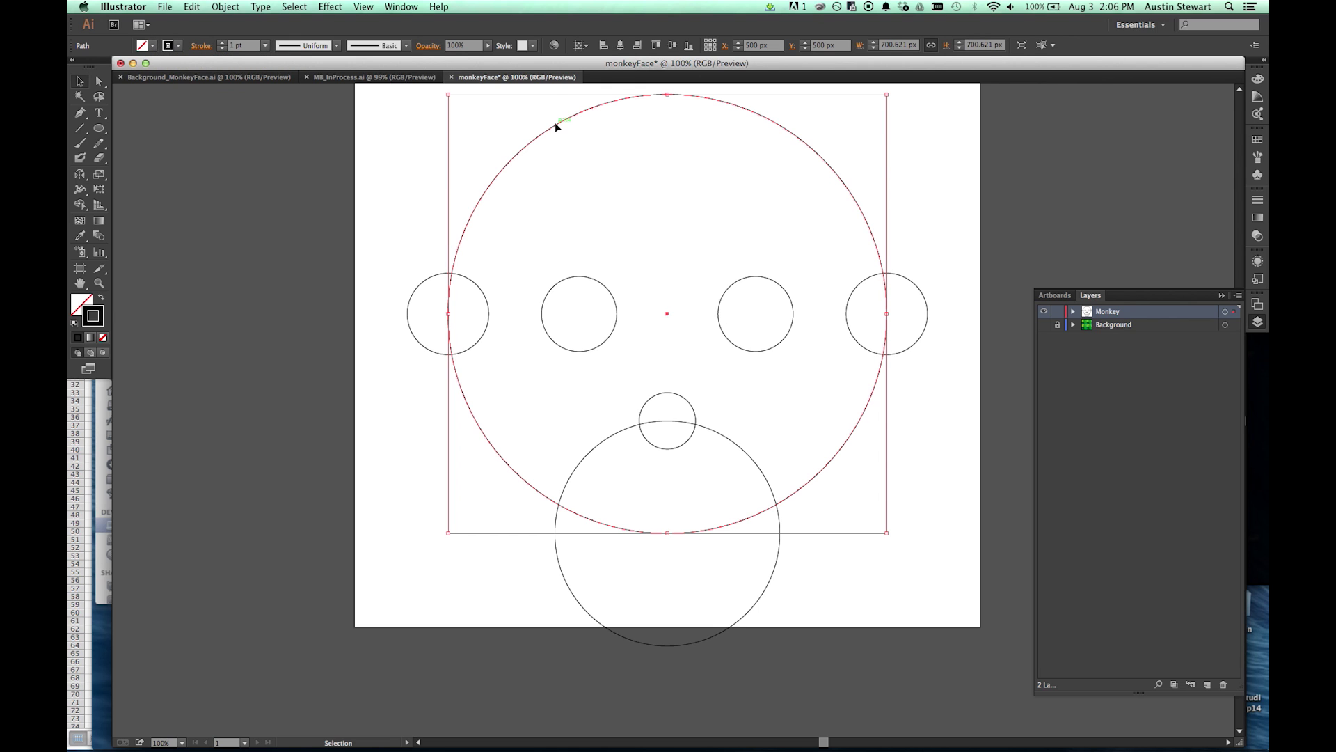
{"action": "left_click", "coordinate": [334, 77]}
{"action": "left_click", "coordinate": [607, 182]}
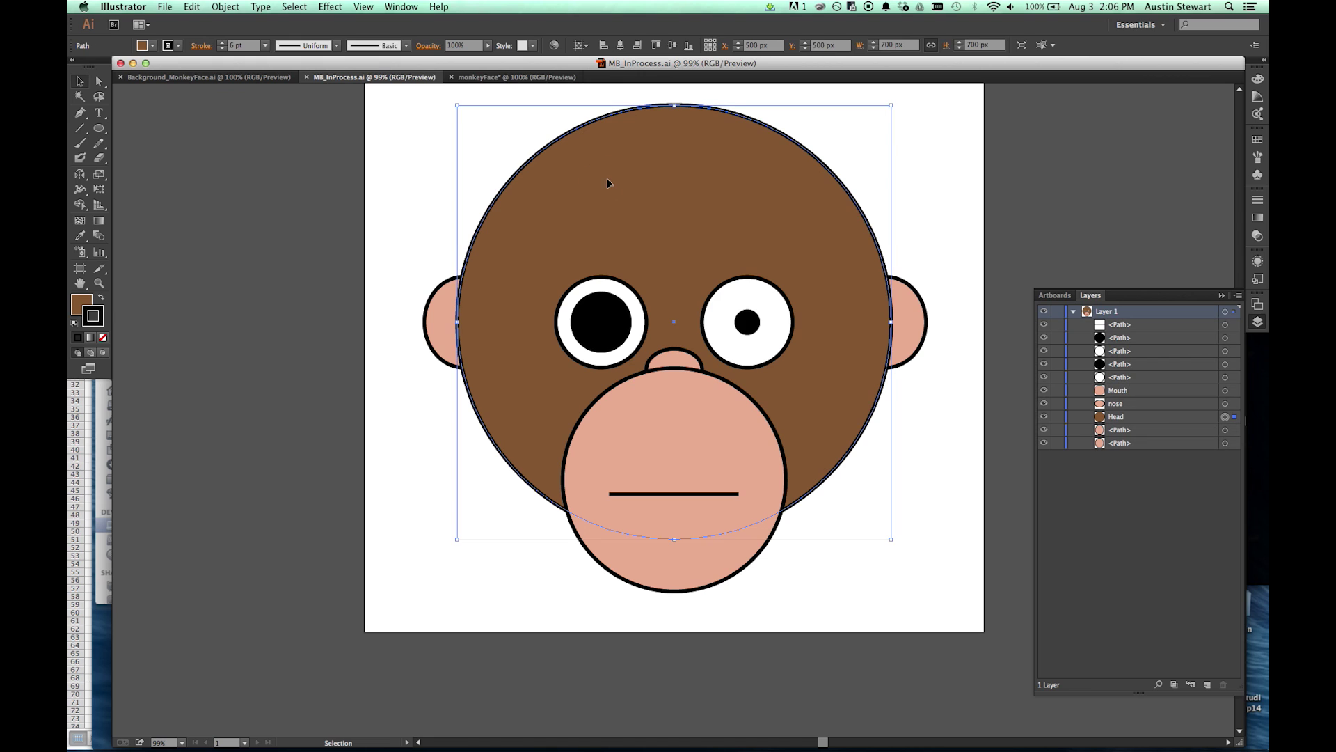
{"action": "double_click", "coordinate": [81, 305]}
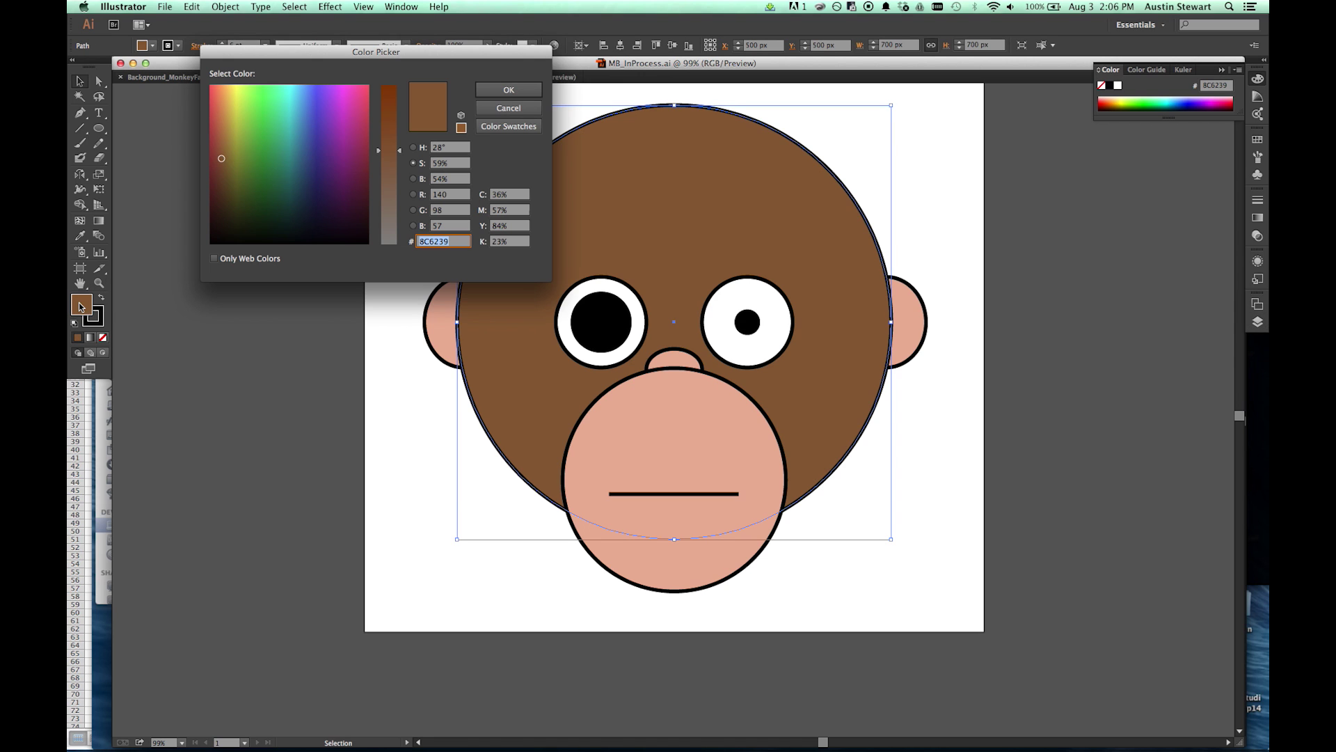
{"action": "left_click", "coordinate": [455, 241]}
{"action": "left_click_drag", "start_coordinate": [456, 241], "coordinate": [401, 243]}
{"action": "key", "text": "super+c"}
{"action": "left_click", "coordinate": [509, 109]}
- Back in monkeyFace, fill the head circle with the copied brown, 8C6239
{"action": "left_click", "coordinate": [485, 78]}
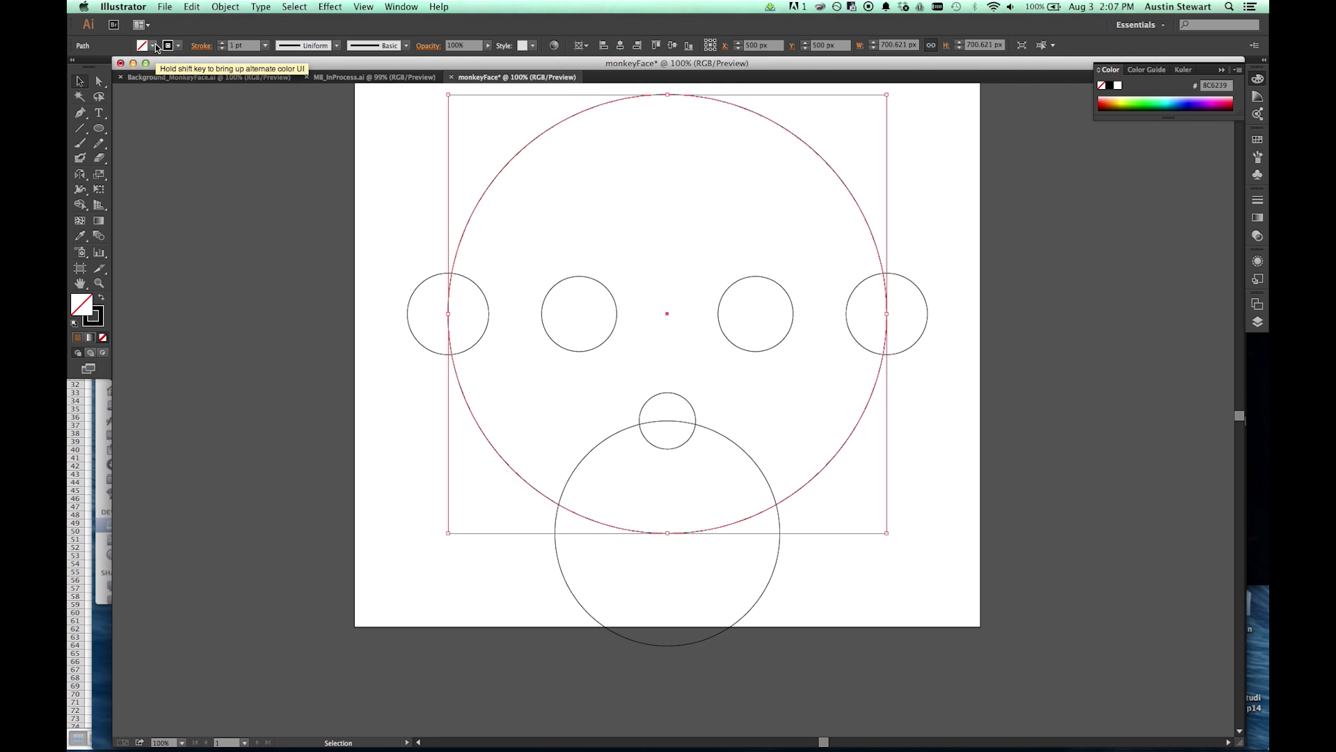
{"action": "double_click", "coordinate": [80, 306]}
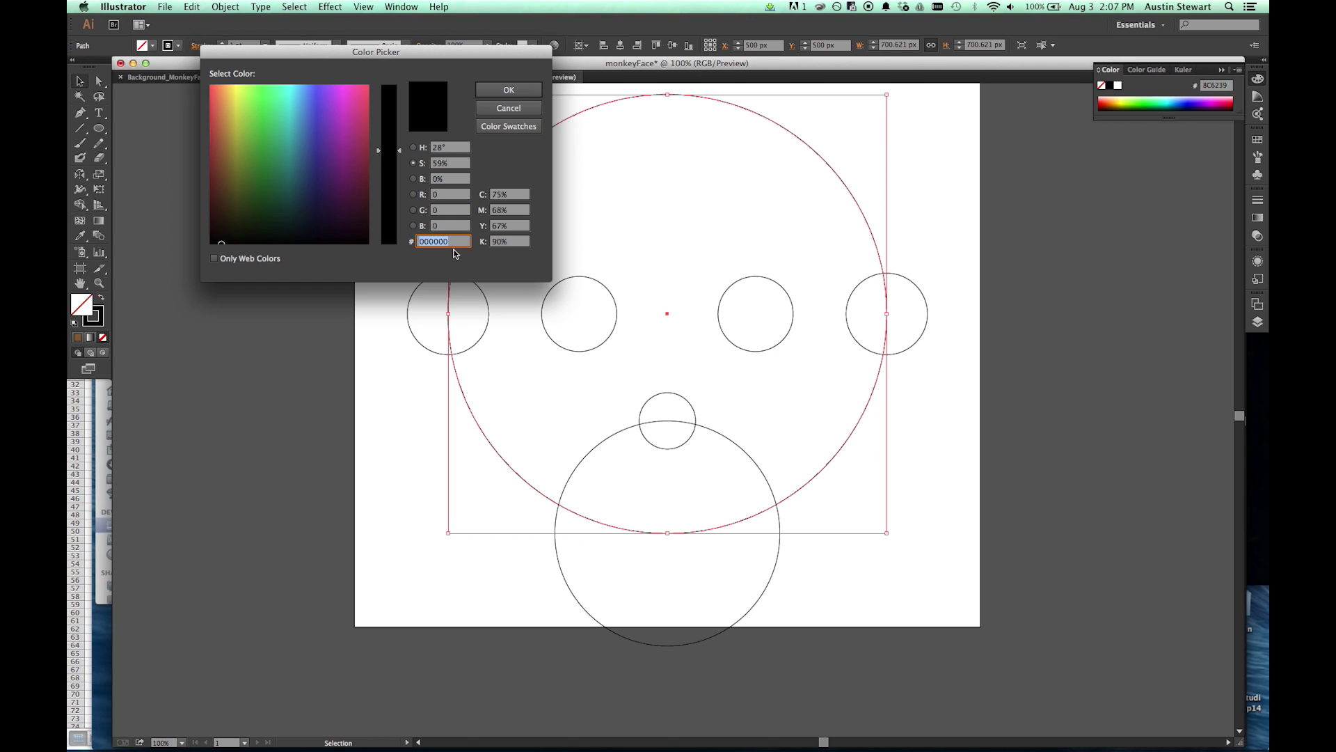
{"action": "key", "text": "super+v"}
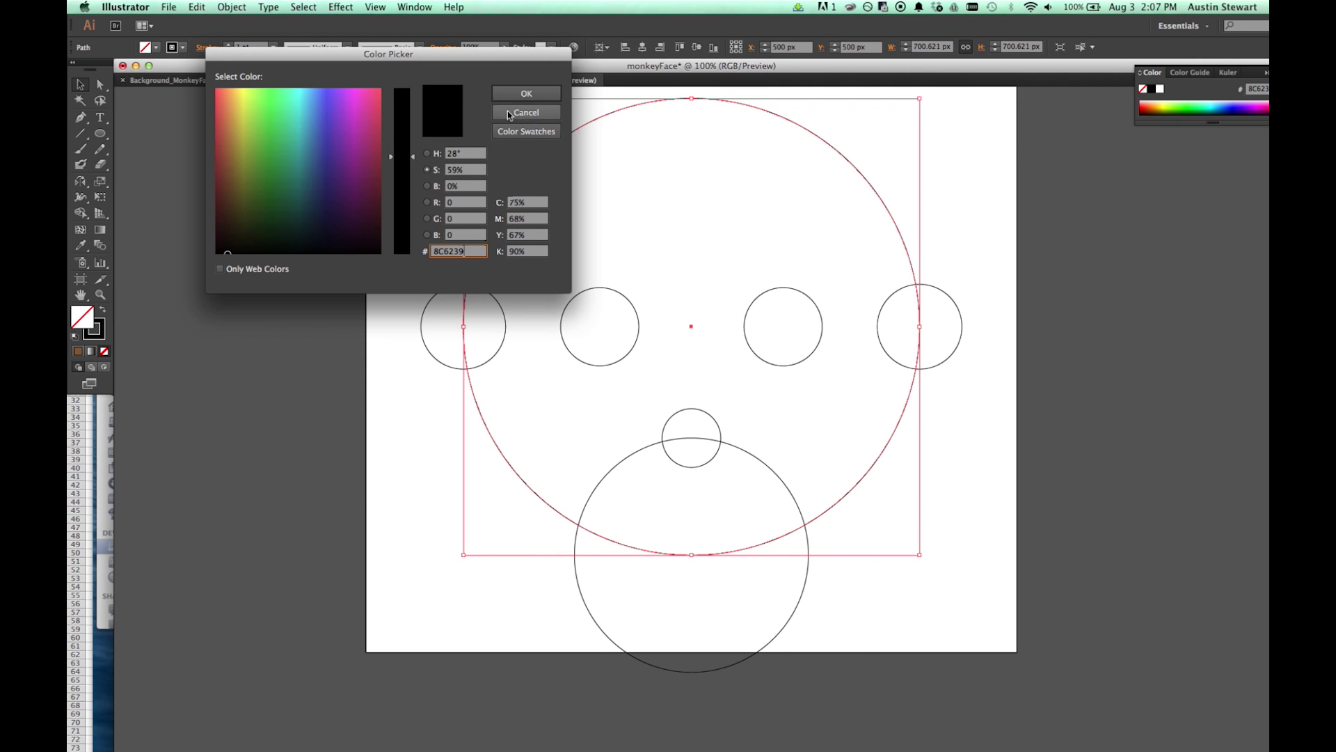
{"action": "left_click", "coordinate": [499, 90]}
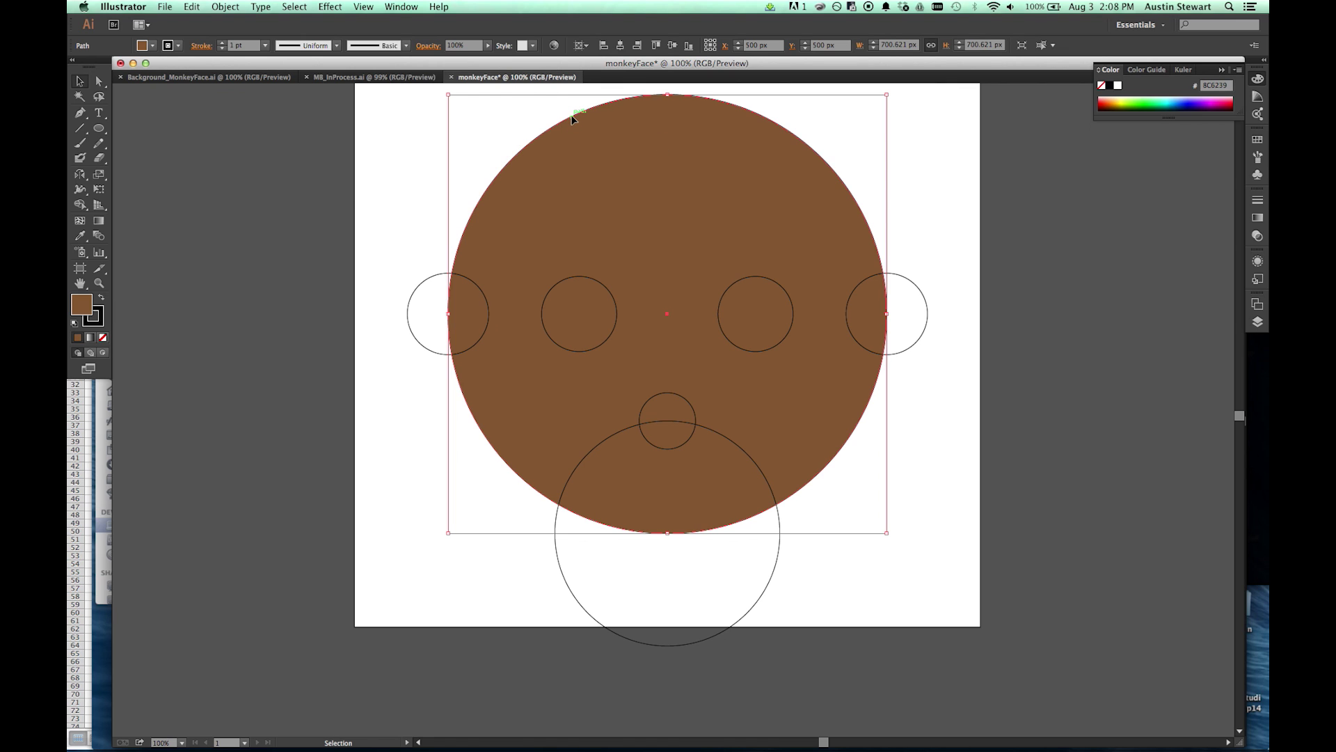
- Set the head circle's stroke weight to 6 pt and deselect it
{"action": "left_click", "coordinate": [265, 46]}
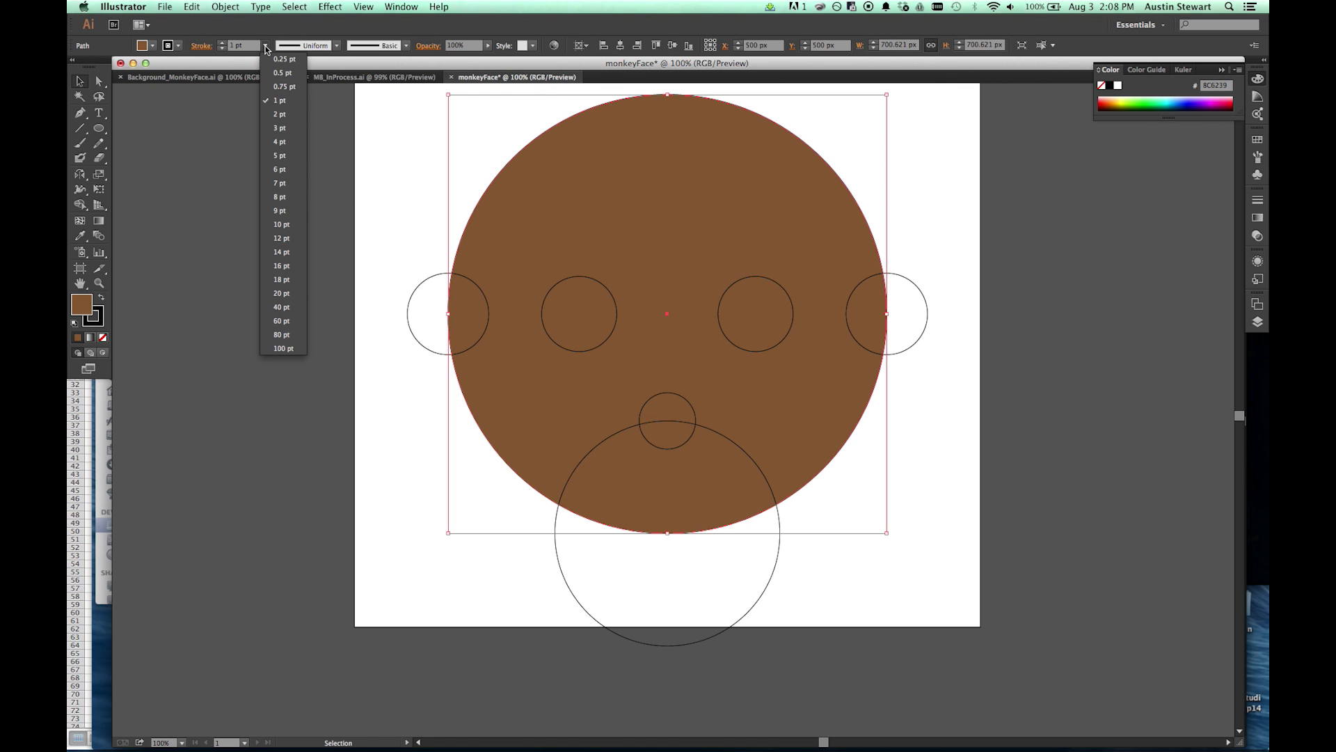
{"action": "left_click", "coordinate": [272, 168]}
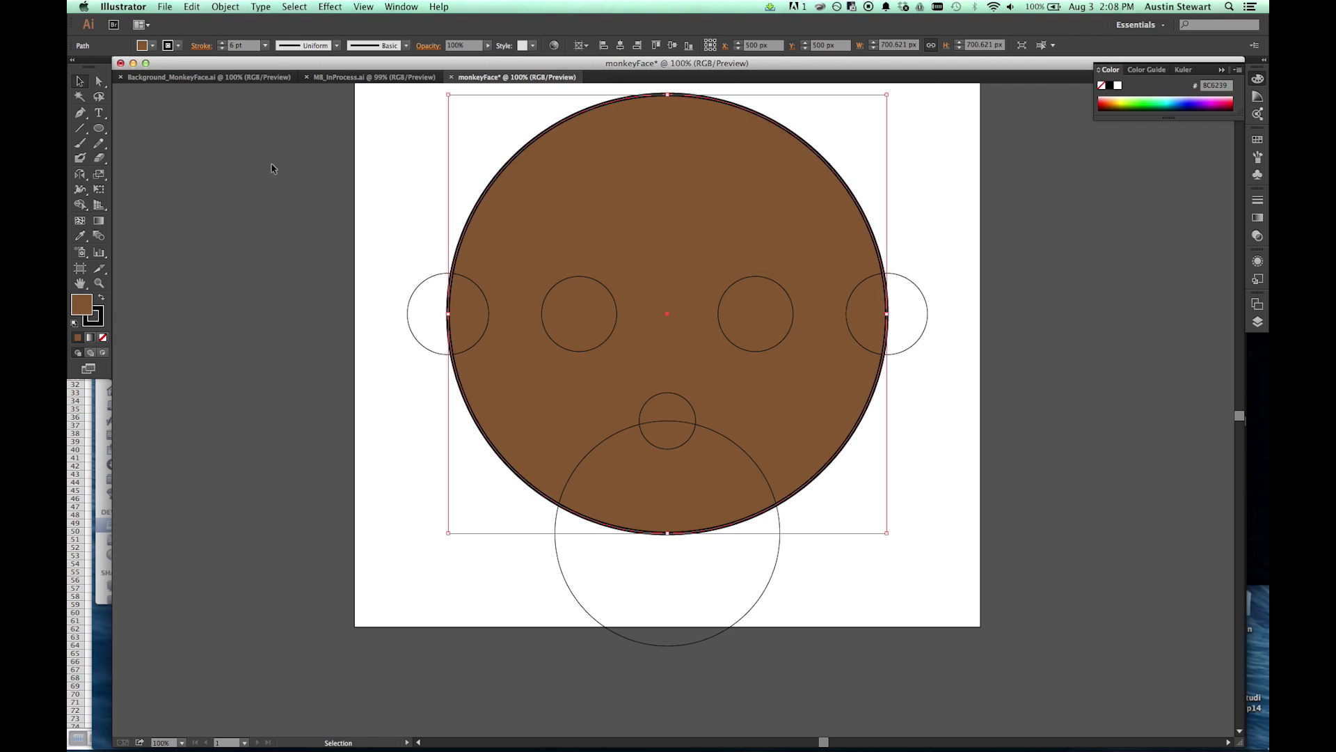
{"action": "left_click", "coordinate": [286, 171]}
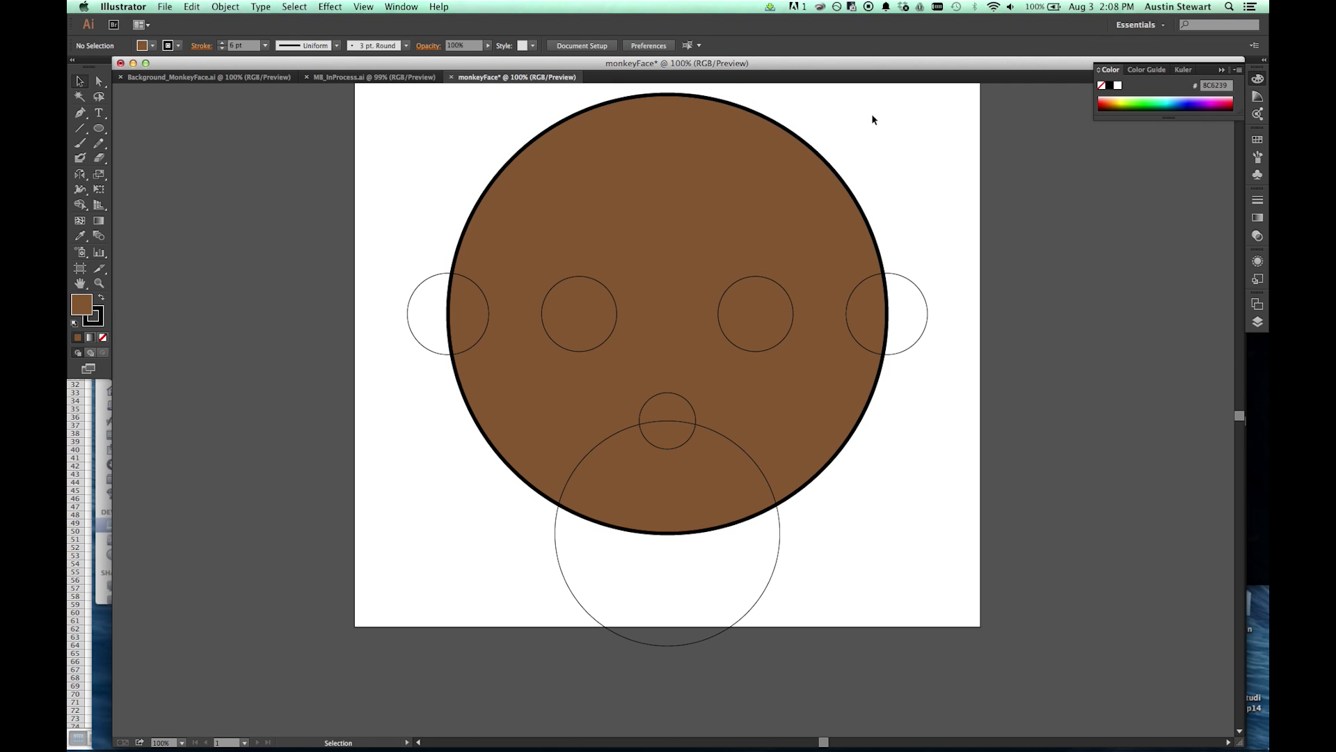
- Apply the head's brown fill and 6 pt black stroke to the nose circle with the Eyedropper tool
{"action": "left_click", "coordinate": [769, 164]}
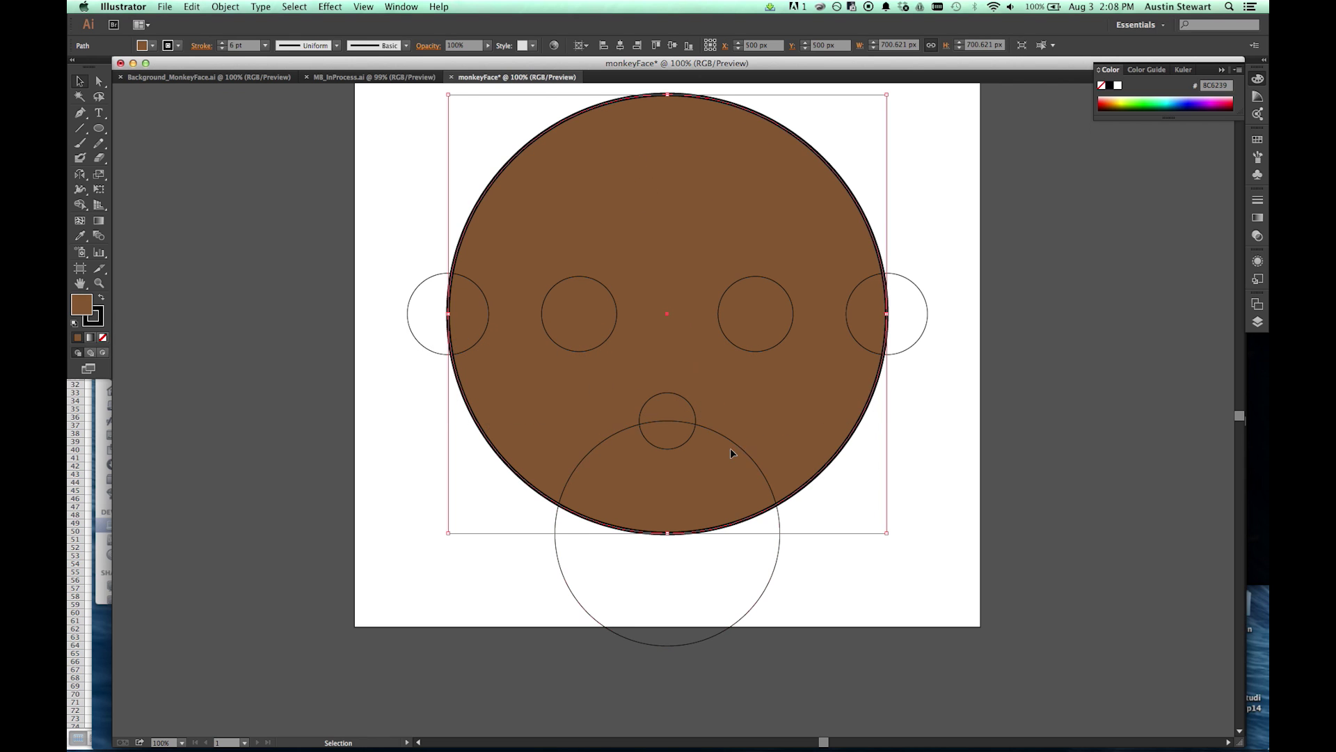
{"action": "left_click", "coordinate": [650, 400]}
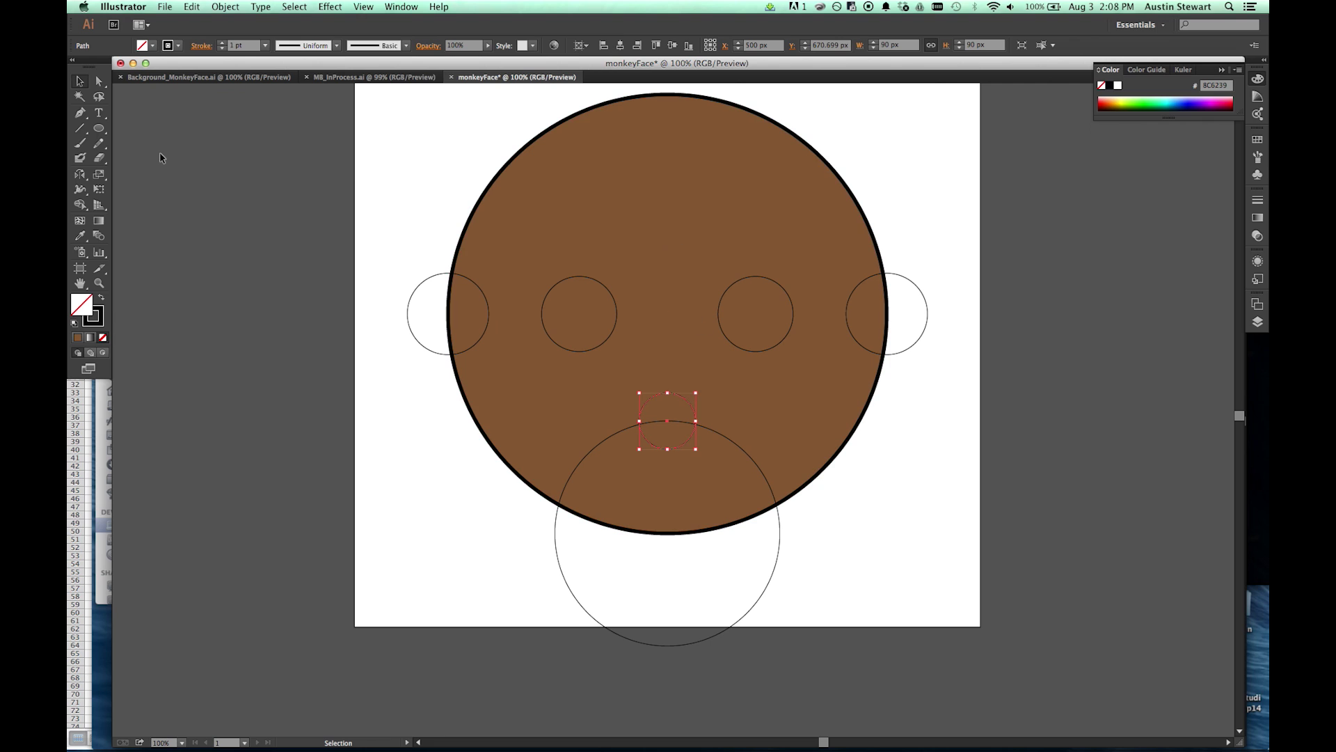
{"action": "left_click", "coordinate": [79, 236]}
{"action": "left_click", "coordinate": [653, 195]}
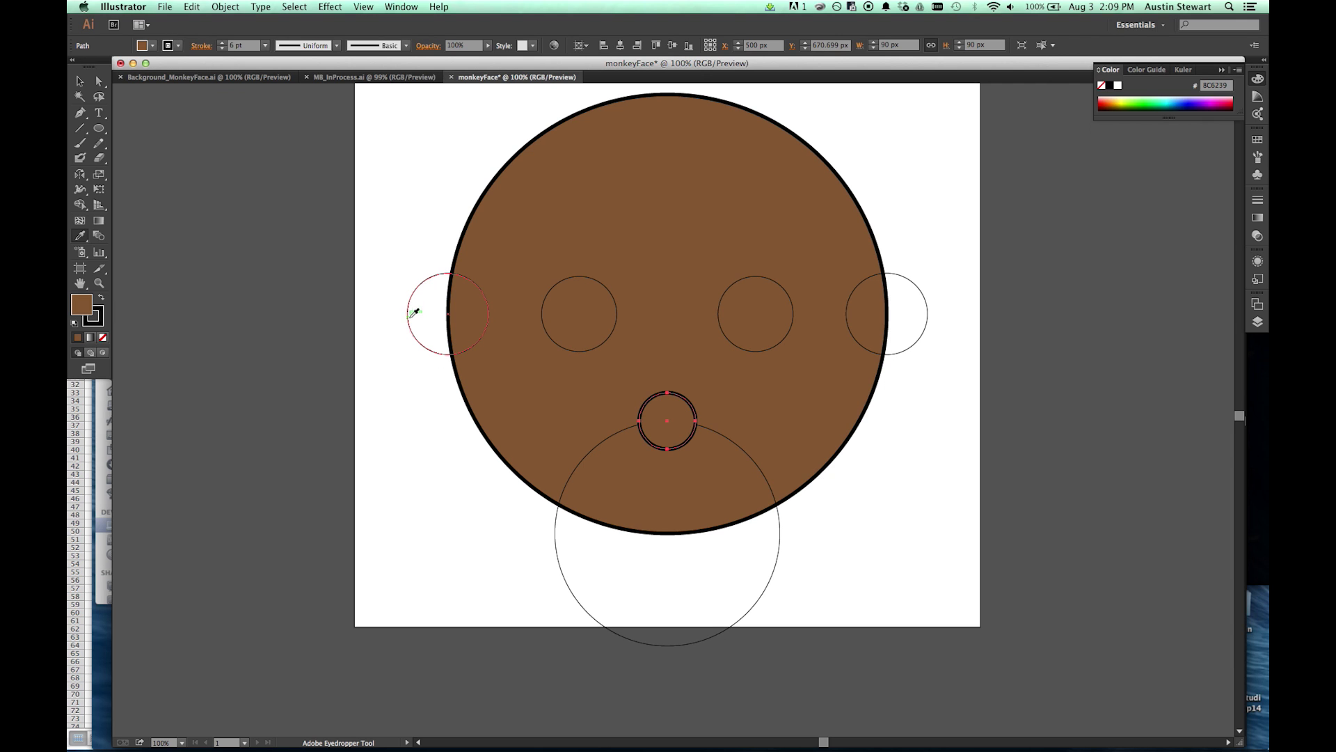
{"action": "left_click", "coordinate": [771, 450], "text": "alt"}
- Copy the finished mouth's fill hex code EAB59B from MB_InProcess.ai
{"action": "left_click", "coordinate": [343, 79]}
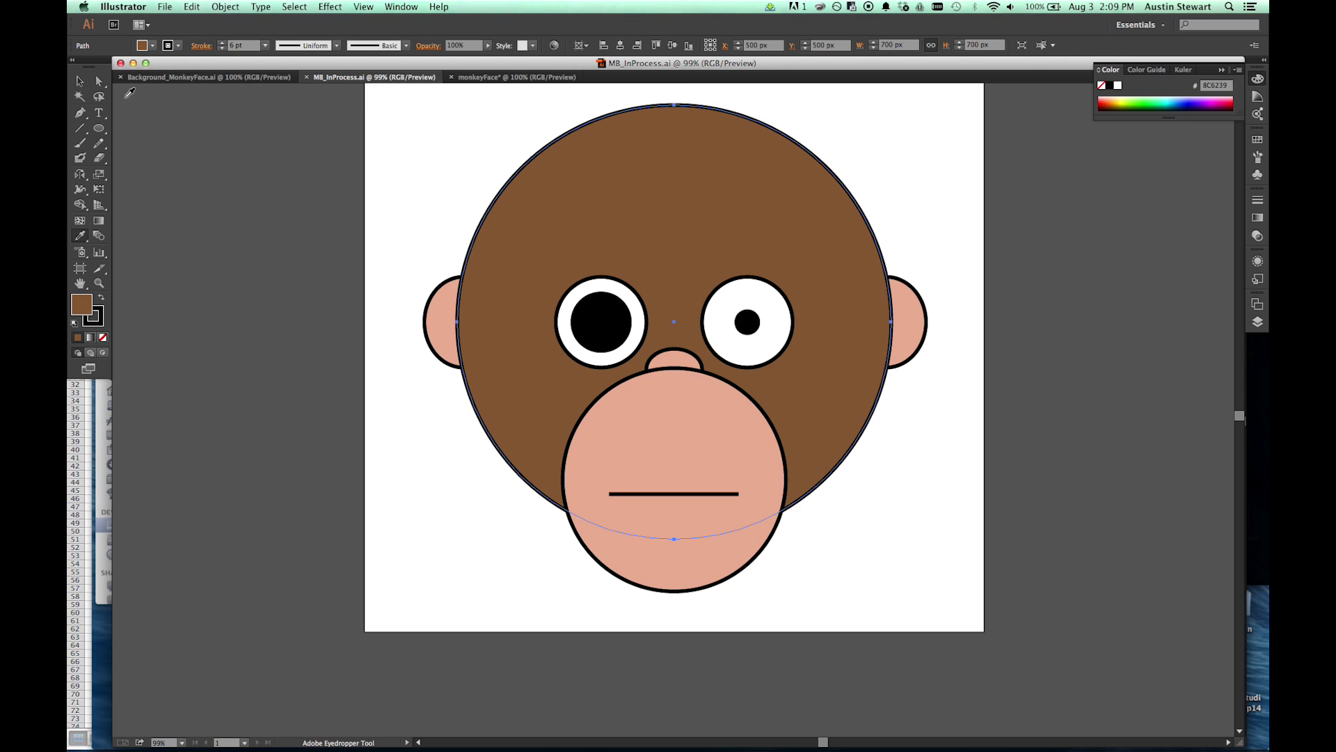
{"action": "left_click", "coordinate": [82, 82]}
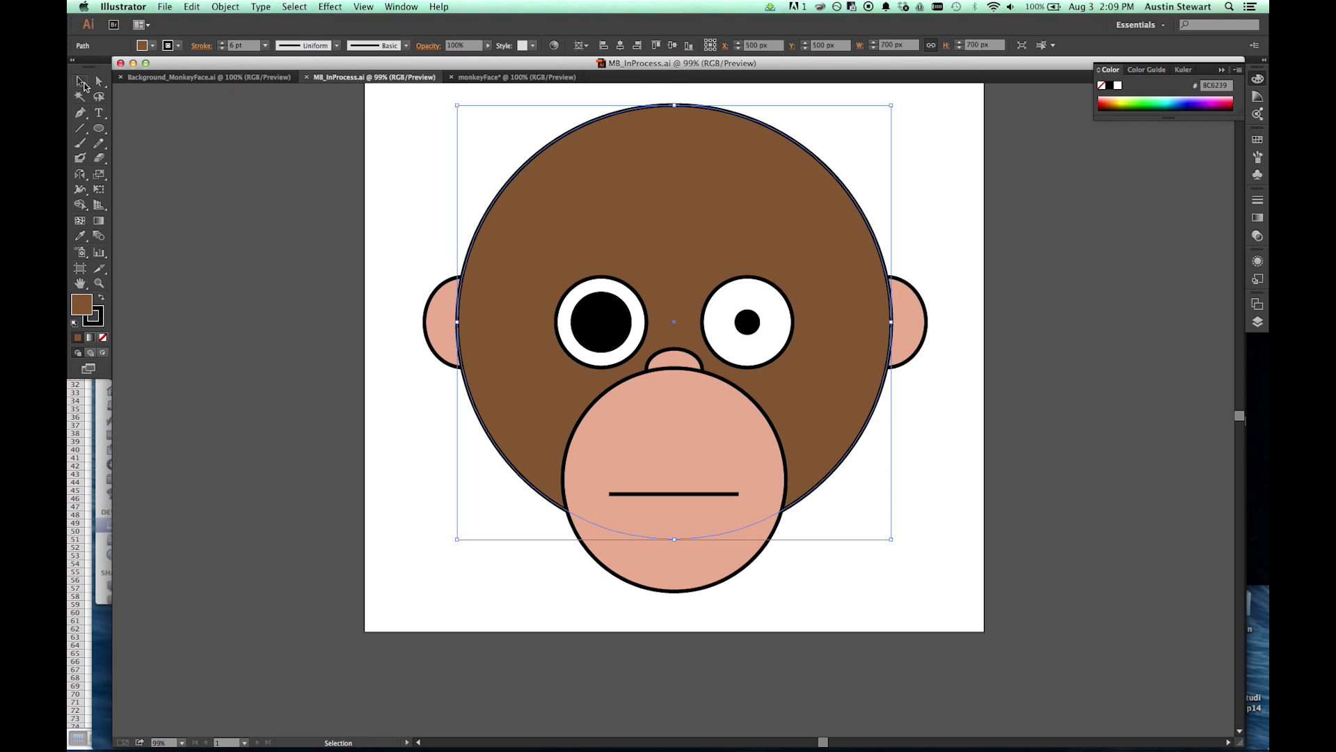
{"action": "left_click", "coordinate": [636, 421]}
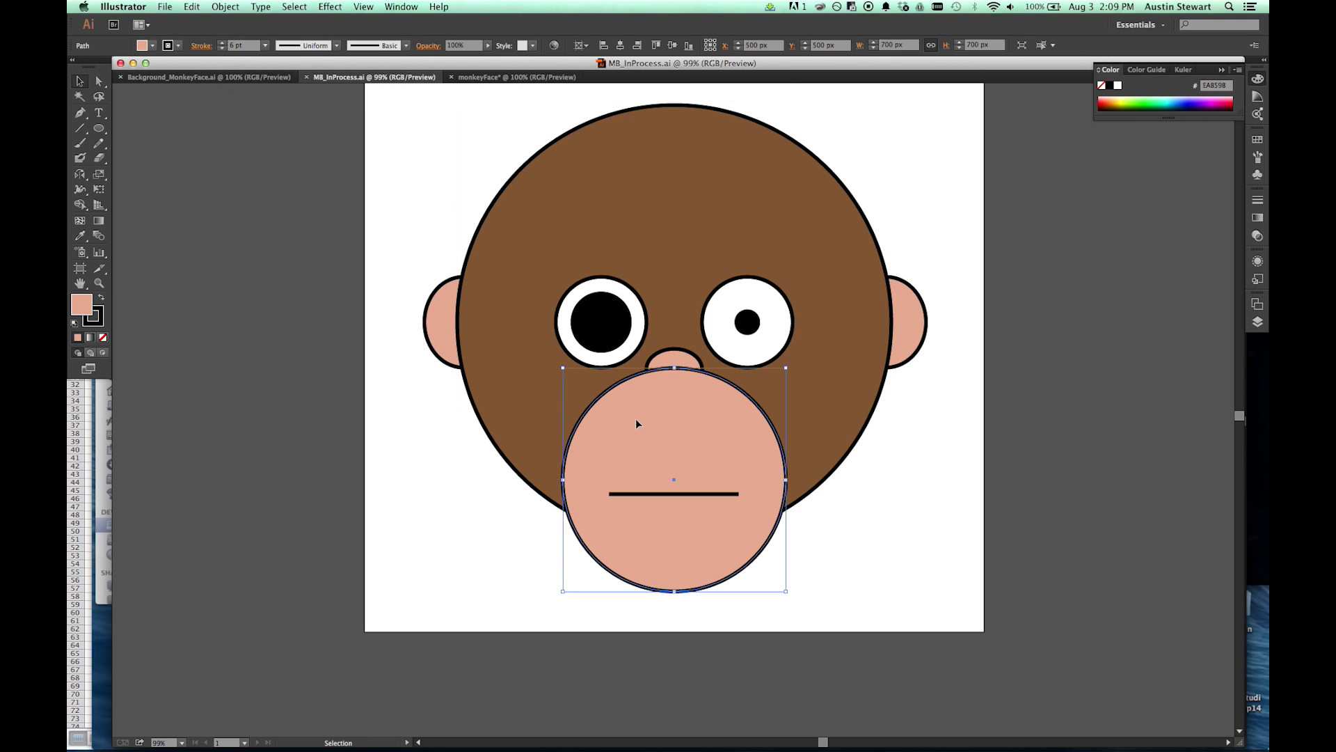
{"action": "double_click", "coordinate": [82, 304]}
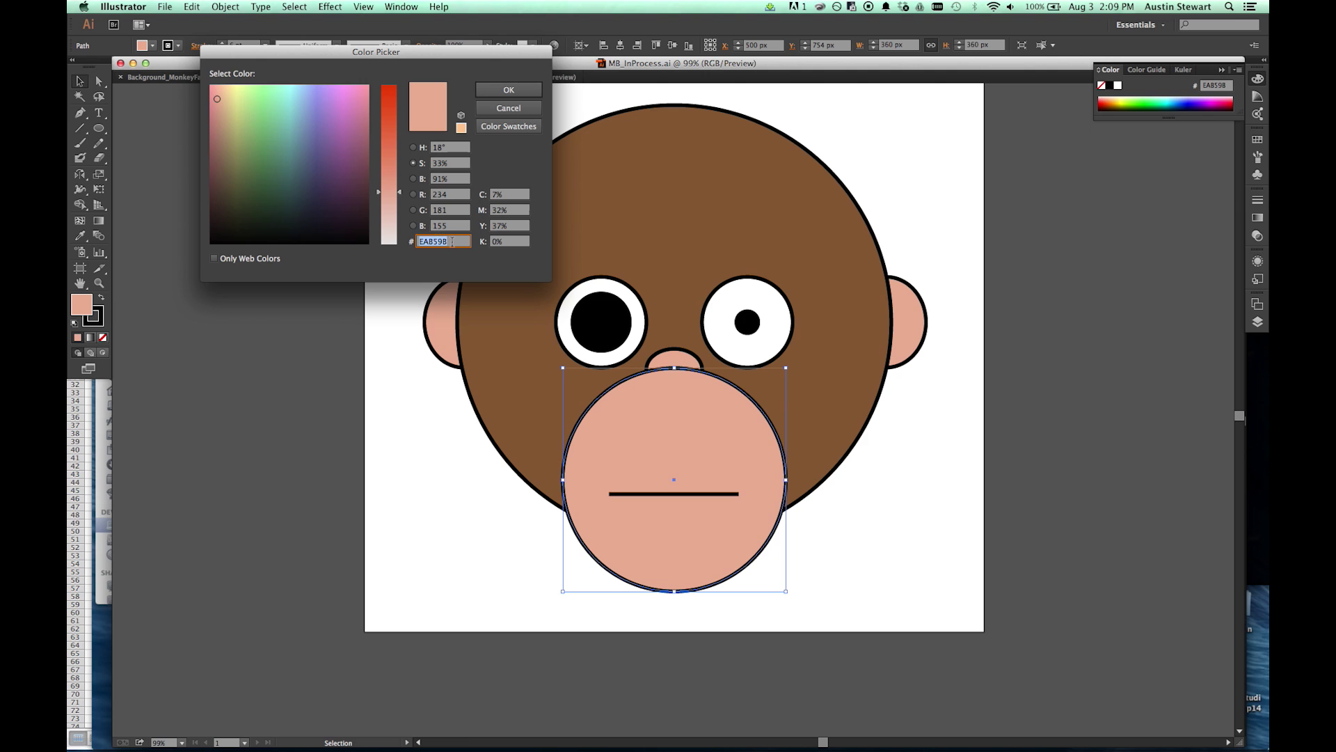
{"action": "left_click", "coordinate": [501, 90]}
- Back in monkeyFace, fill the mouth circle with the copied pink, EAB59B, and set its stroke weight to 6 pt
{"action": "left_click", "coordinate": [491, 78]}
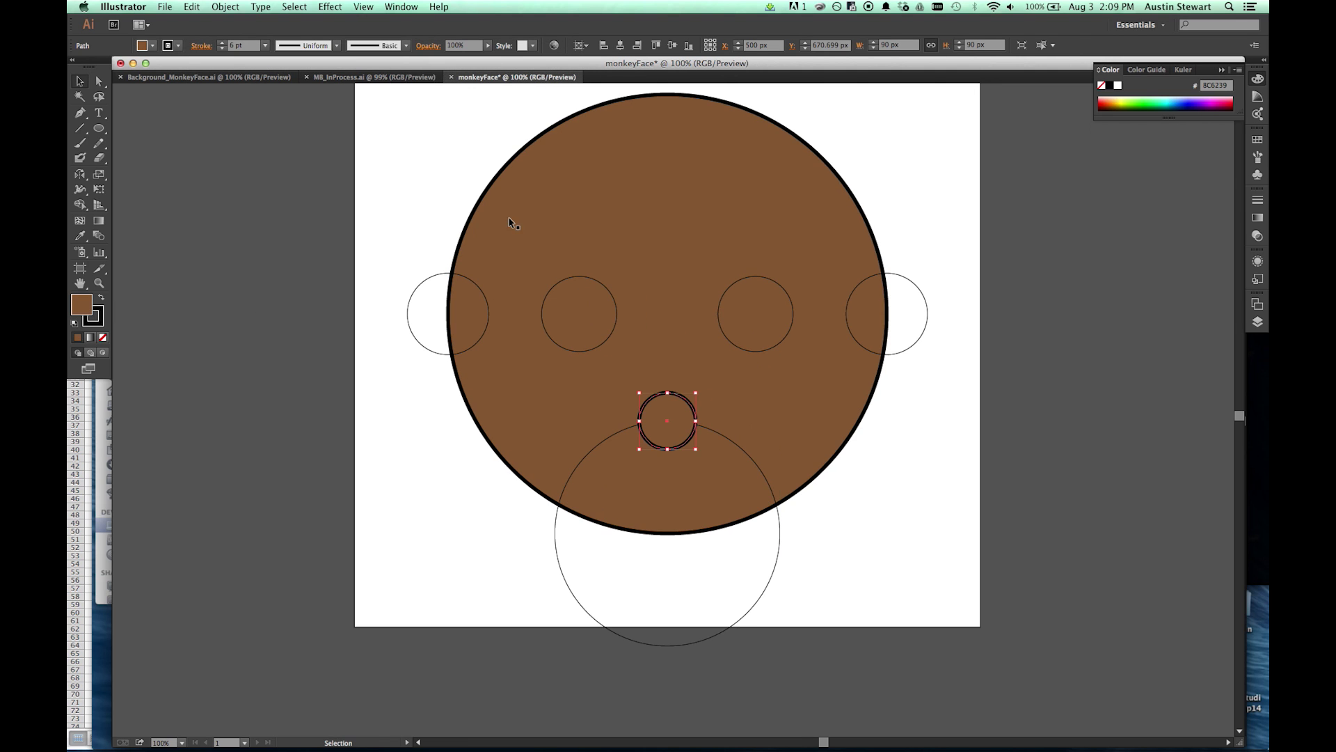
{"action": "left_click", "coordinate": [554, 540]}
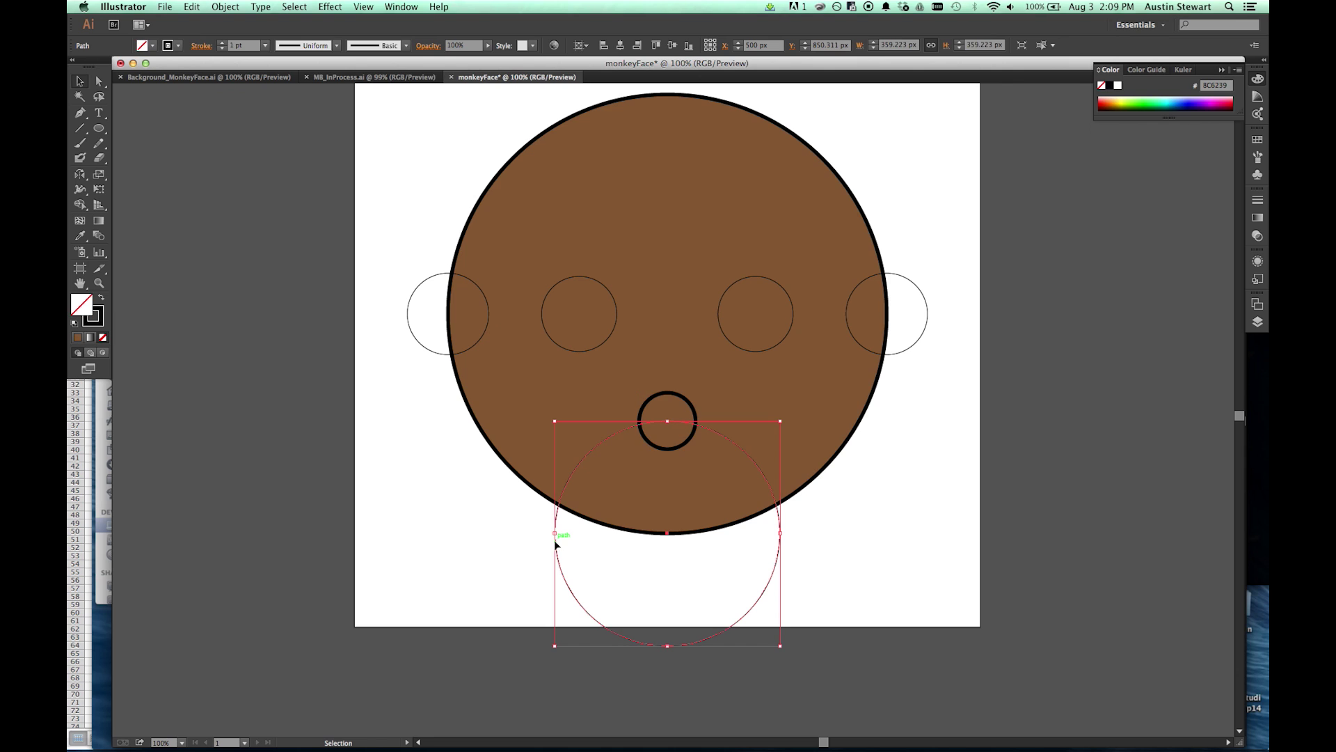
{"action": "double_click", "coordinate": [83, 309]}
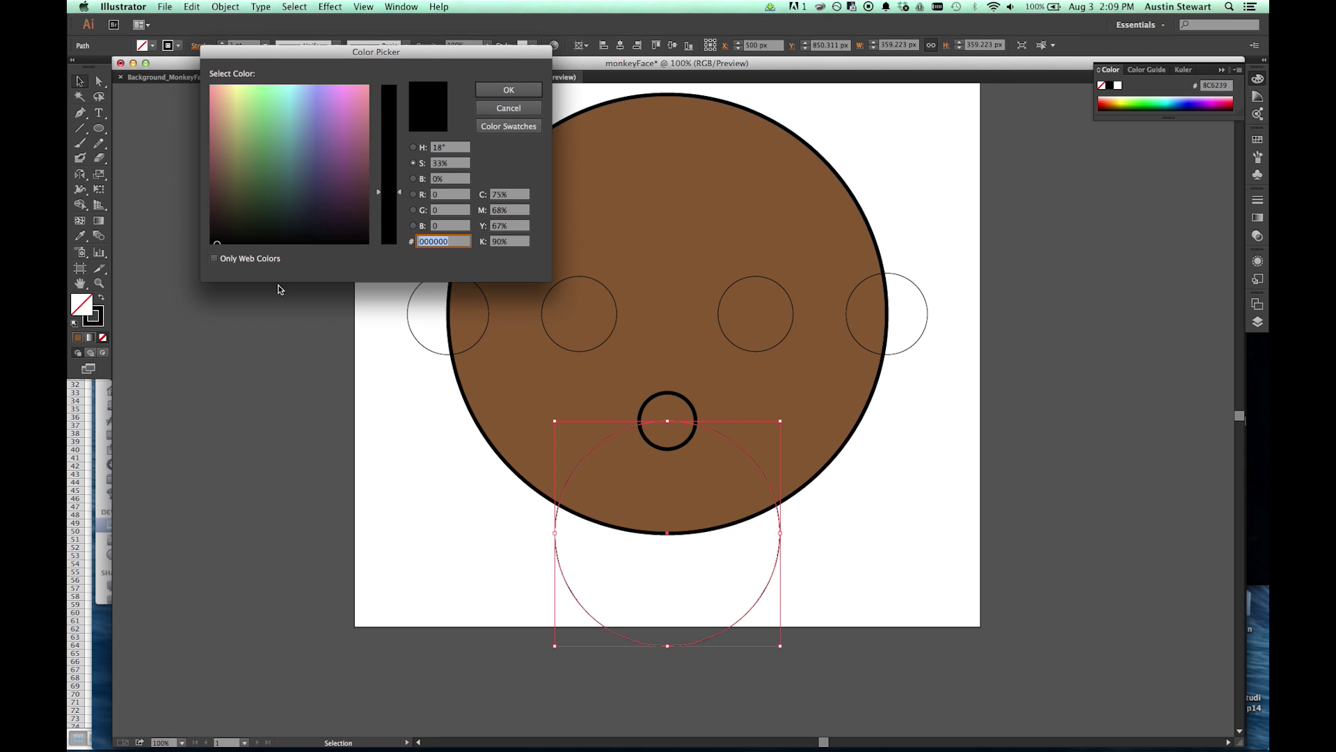
{"action": "type", "text": "EAB59B"}
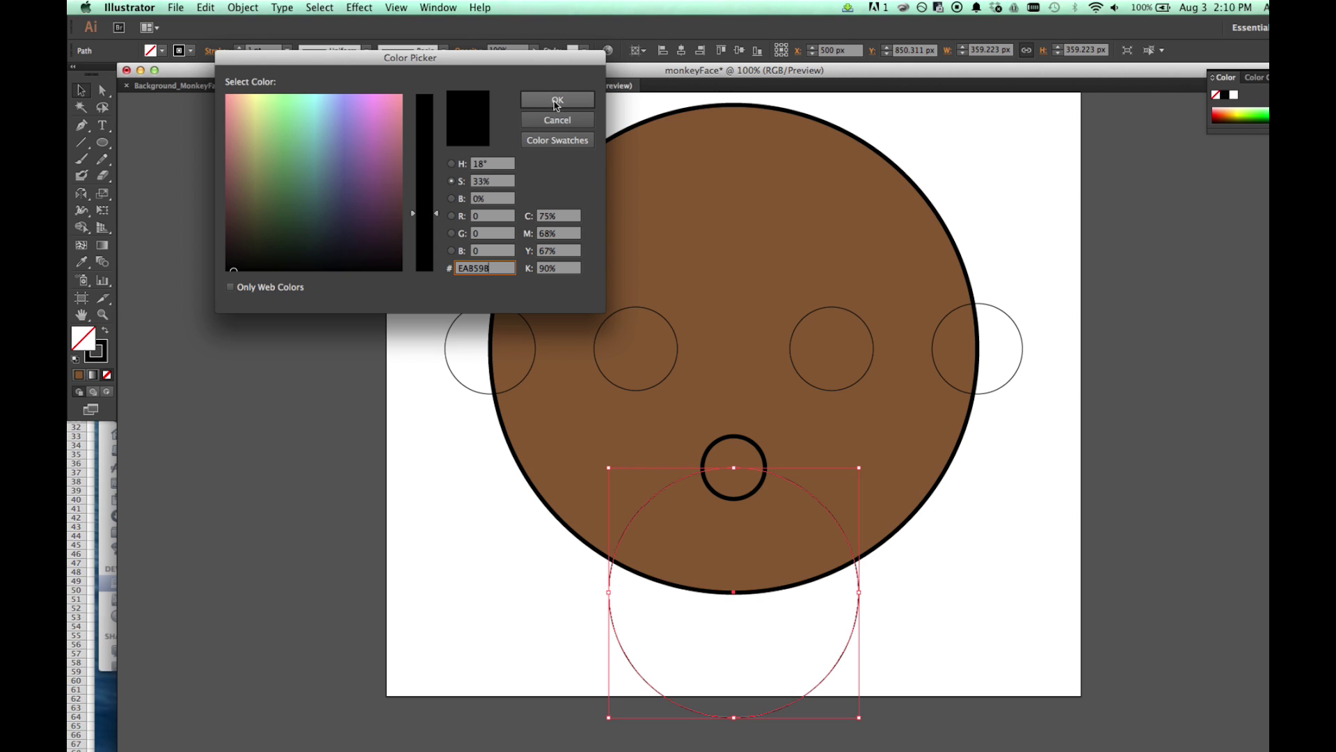
{"action": "left_click", "coordinate": [558, 101]}
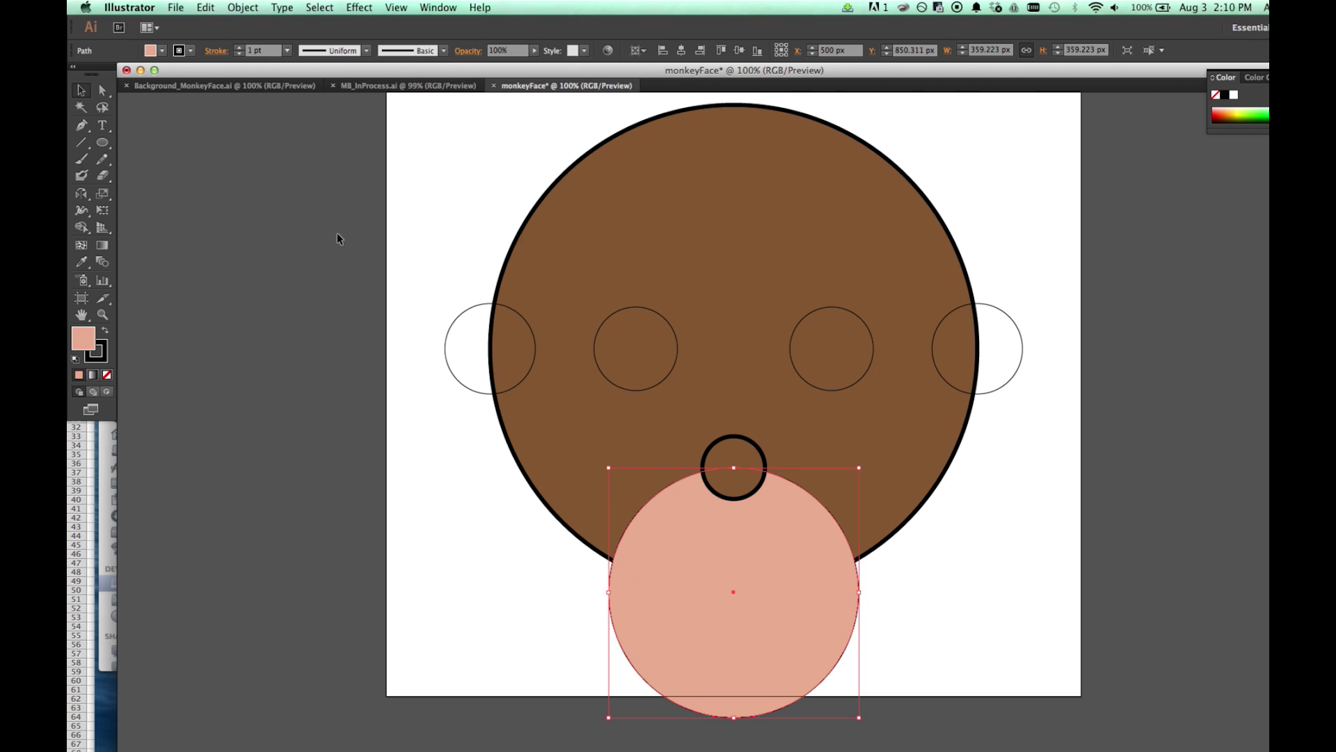
{"action": "left_click", "coordinate": [288, 51]}
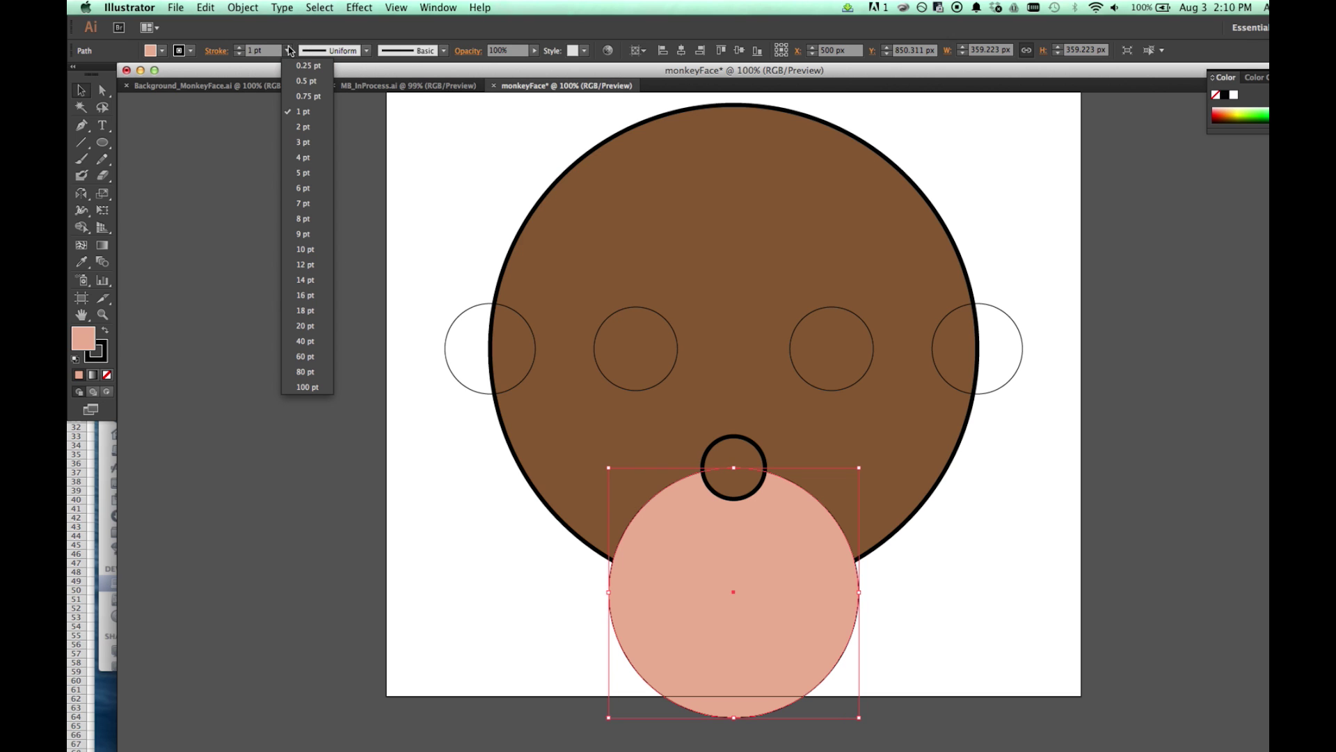
{"action": "left_click", "coordinate": [294, 189]}
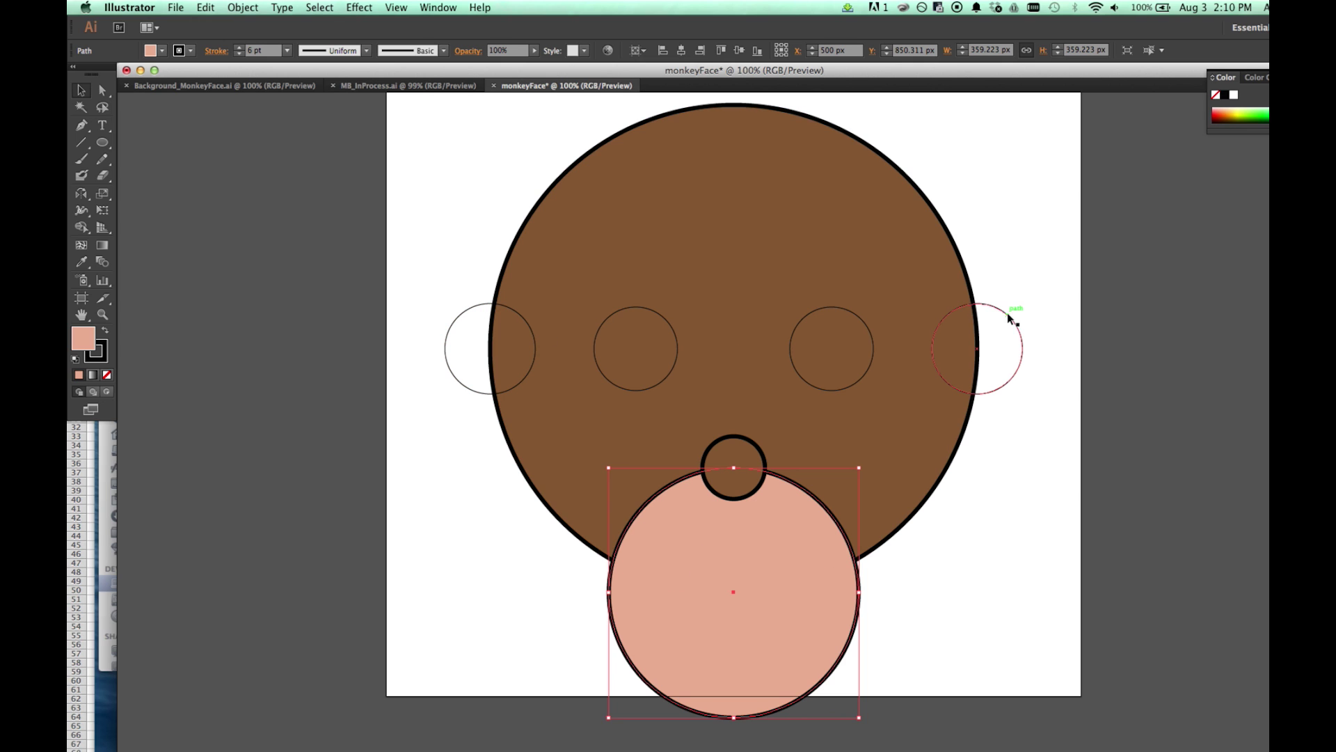
- Apply the mouth's pink fill and 6 pt black stroke to both ear circles with the Eyedropper tool
{"action": "left_click", "coordinate": [459, 313]}
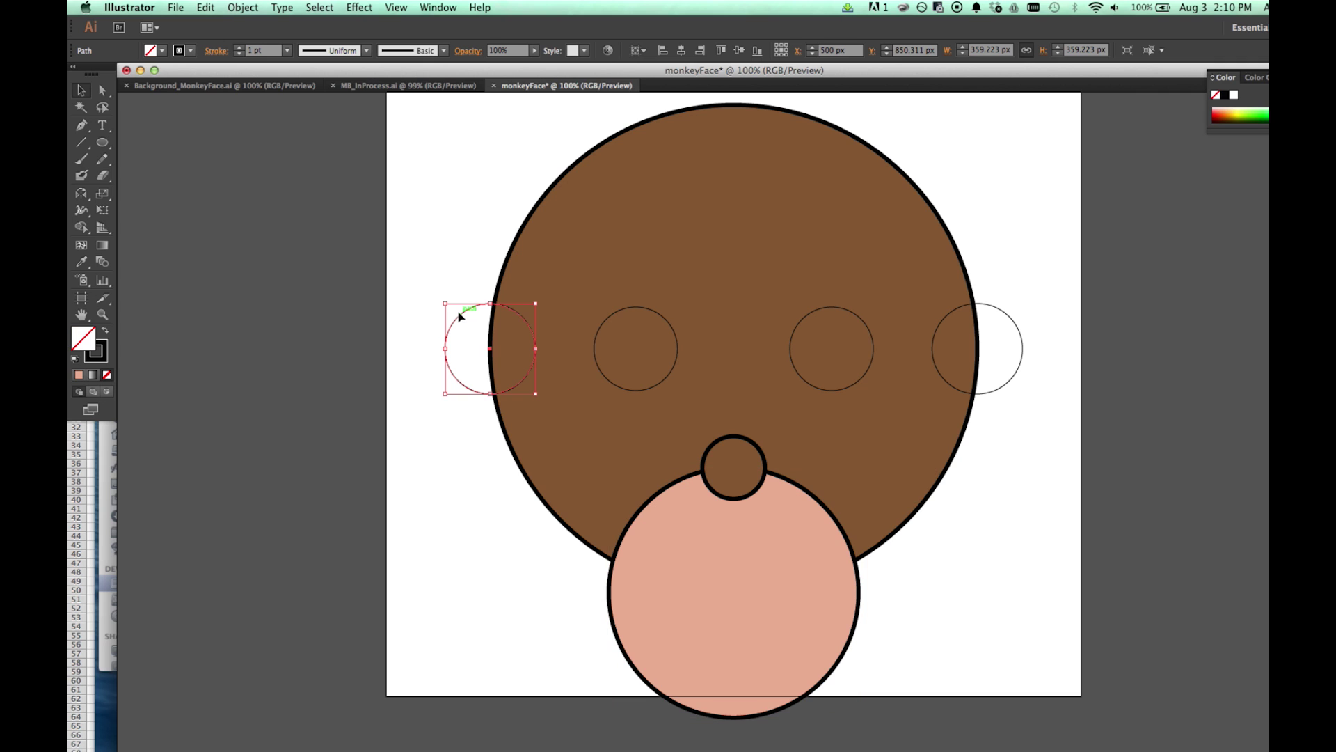
{"action": "left_click", "coordinate": [1008, 314], "text": "shift"}
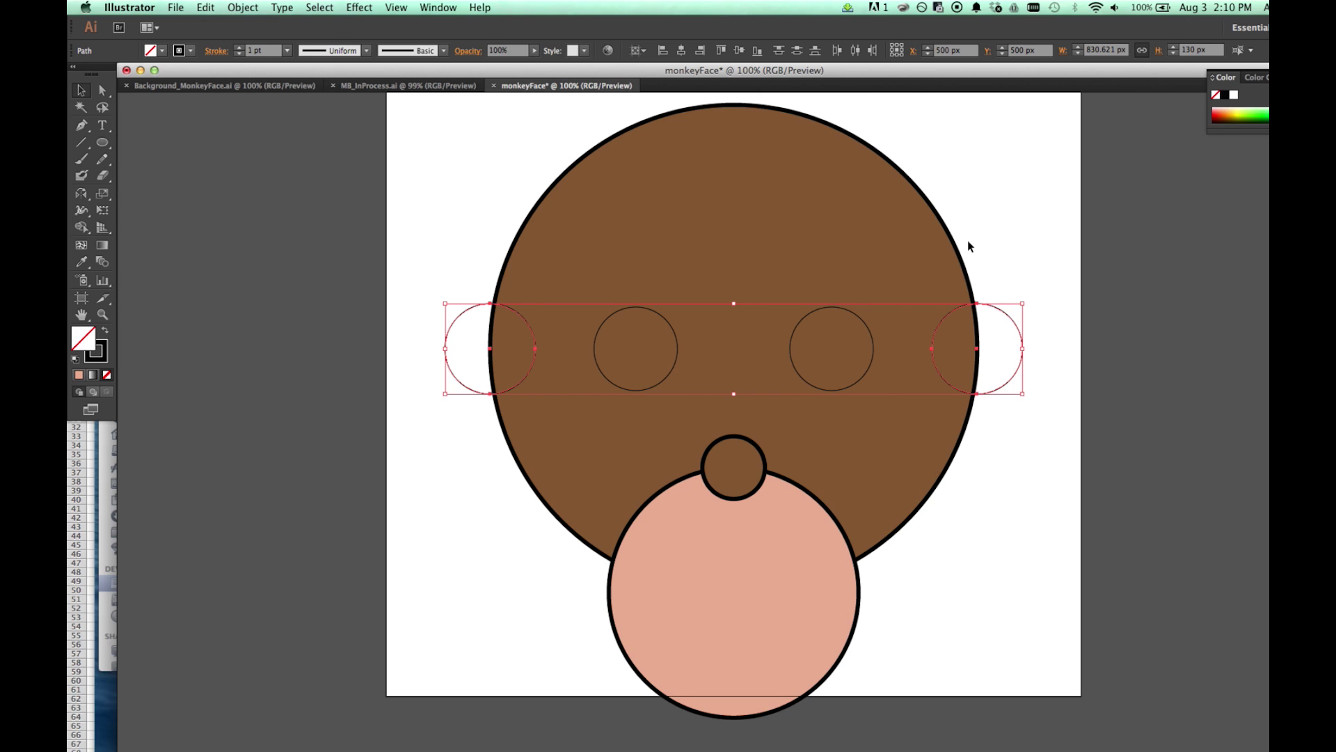
{"action": "key", "text": "i"}
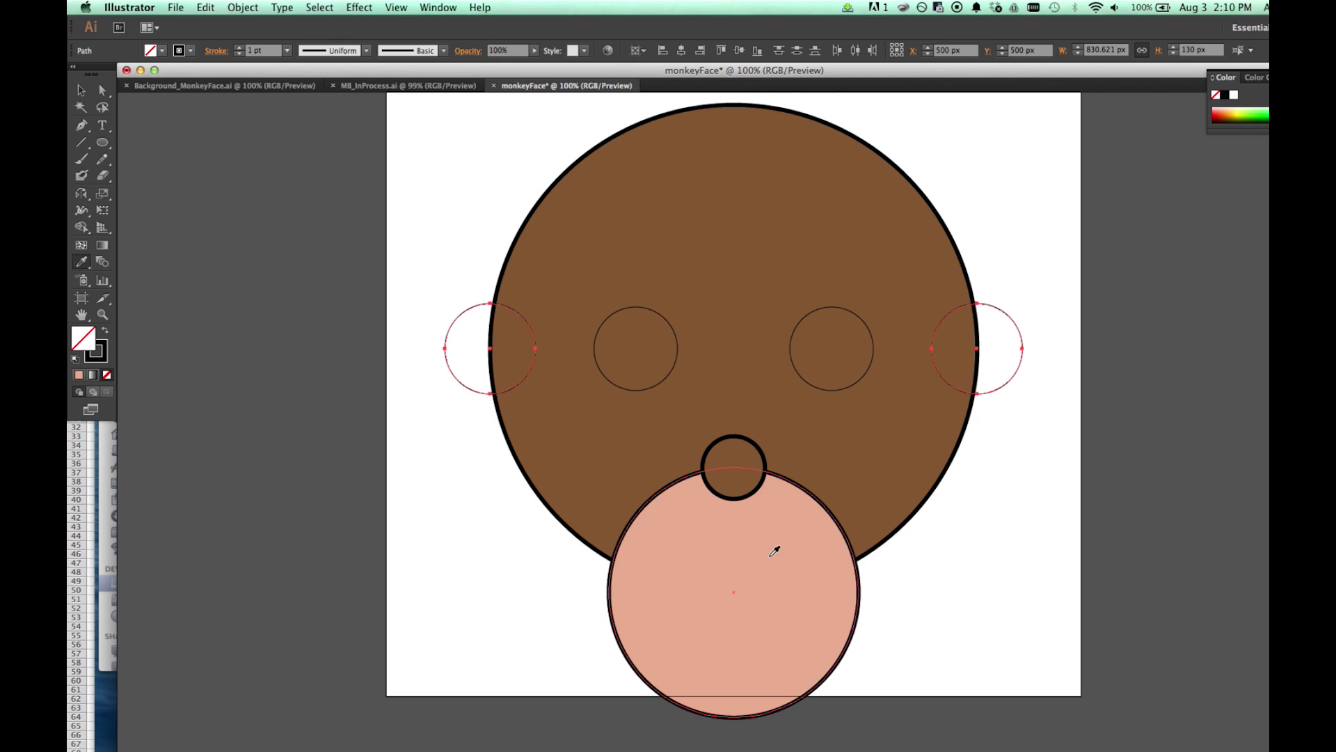
{"action": "left_click", "coordinate": [776, 558]}
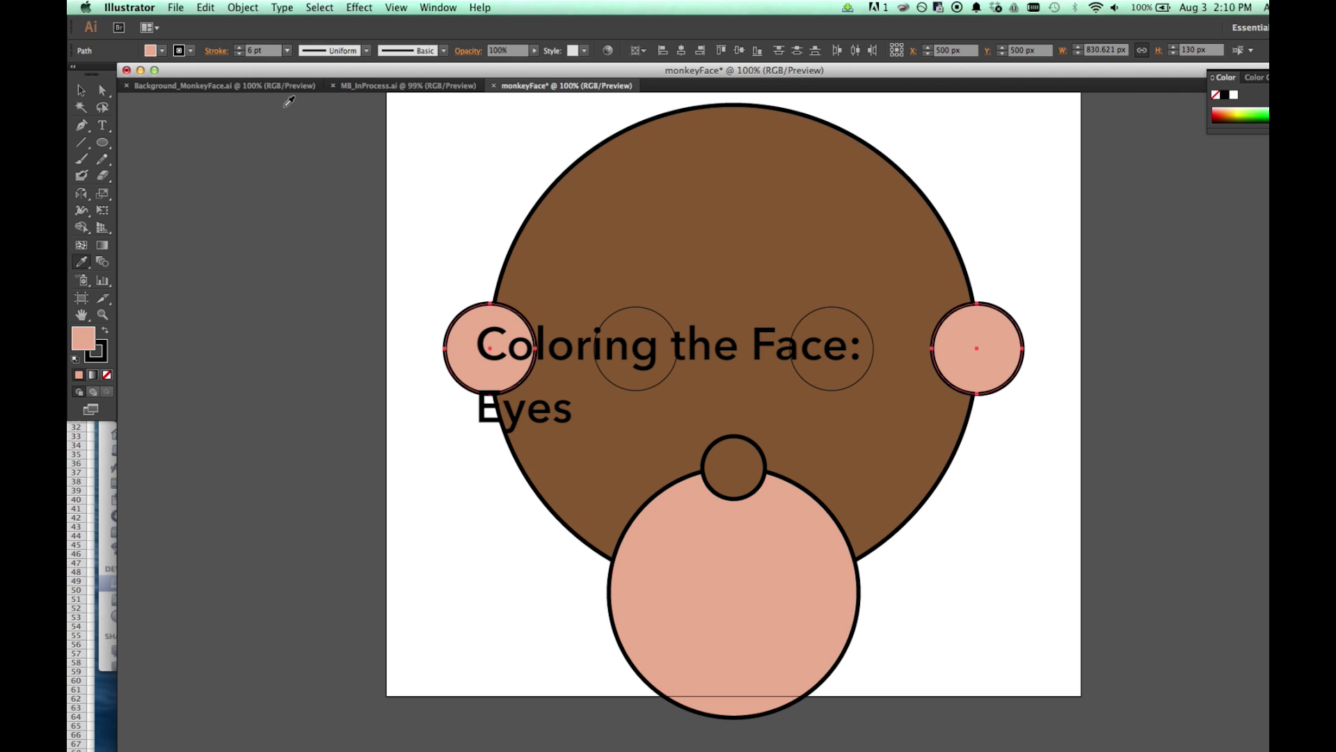
{"action": "left_click", "coordinate": [80, 93]}
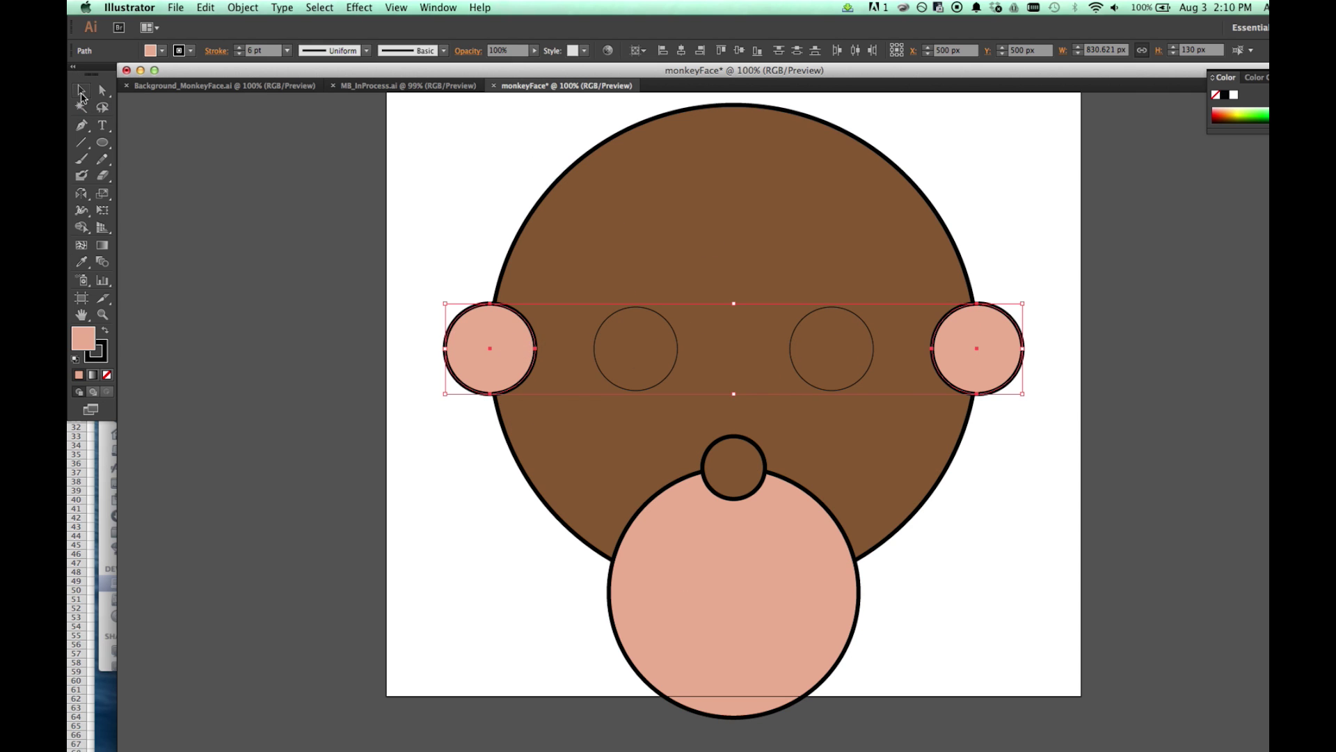
- Fill both eye circles with white, set their stroke weight to 6 pt, and deselect them
{"action": "left_click", "coordinate": [625, 307]}
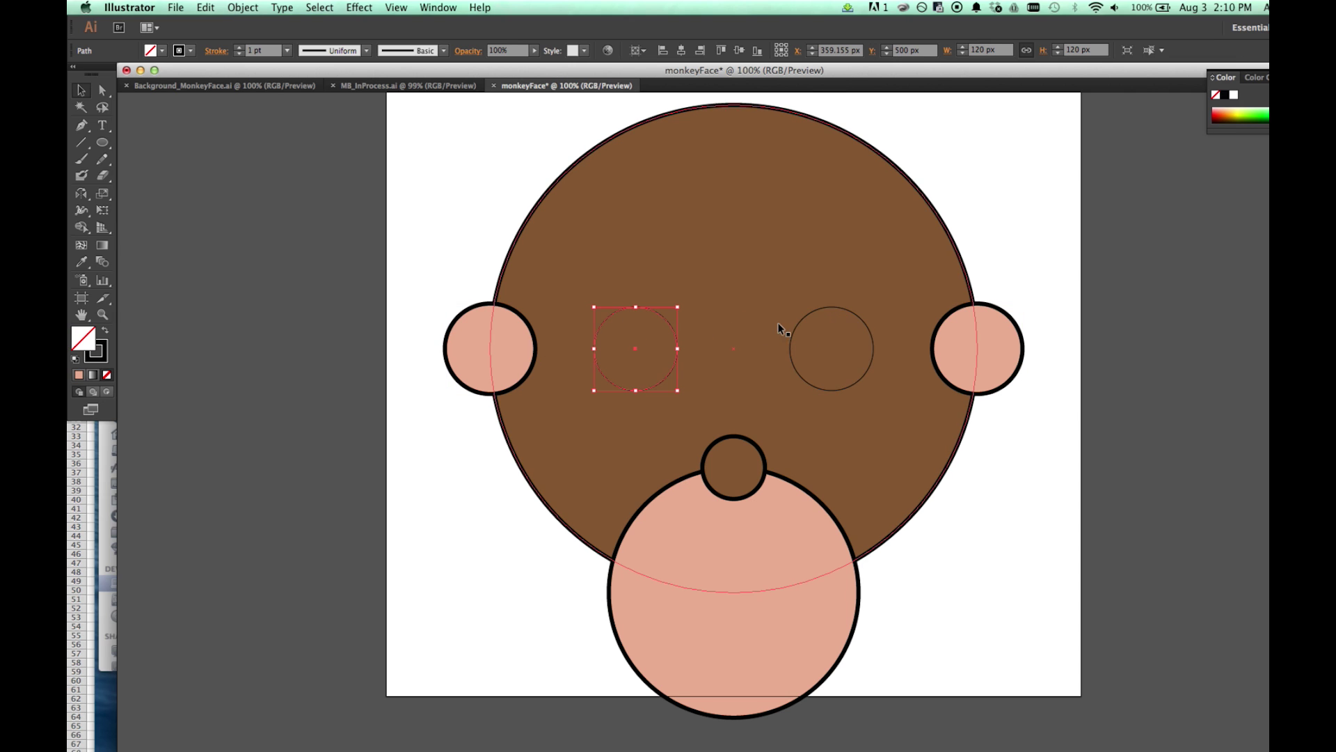
{"action": "left_click", "coordinate": [810, 312], "text": "shift"}
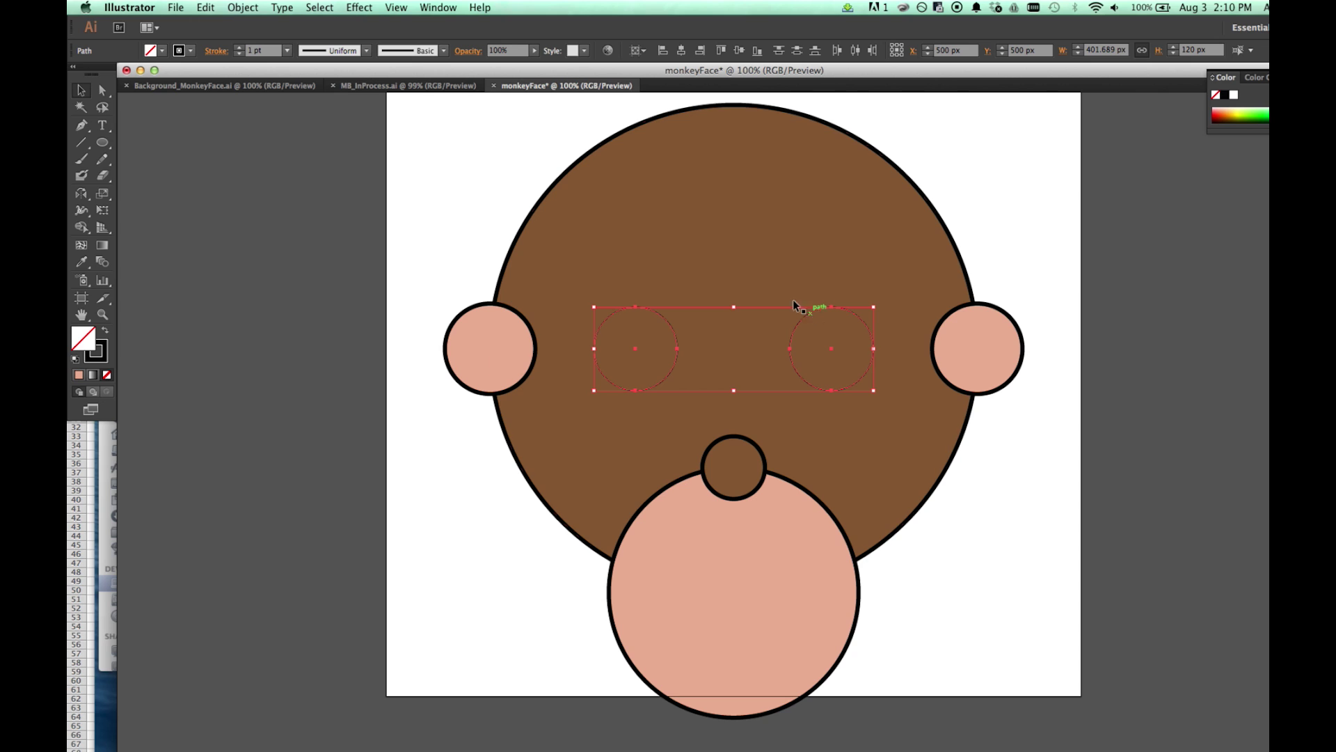
{"action": "left_click", "coordinate": [162, 50]}
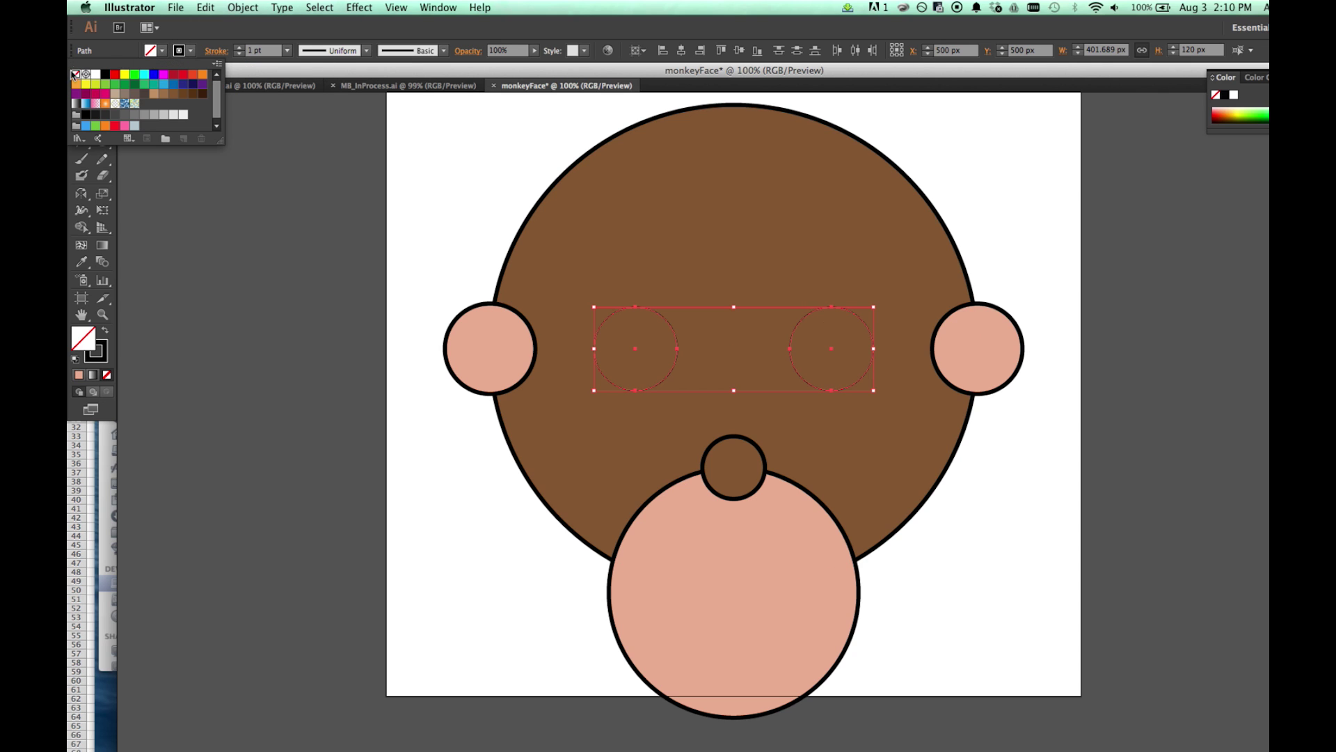
{"action": "left_click", "coordinate": [95, 75]}
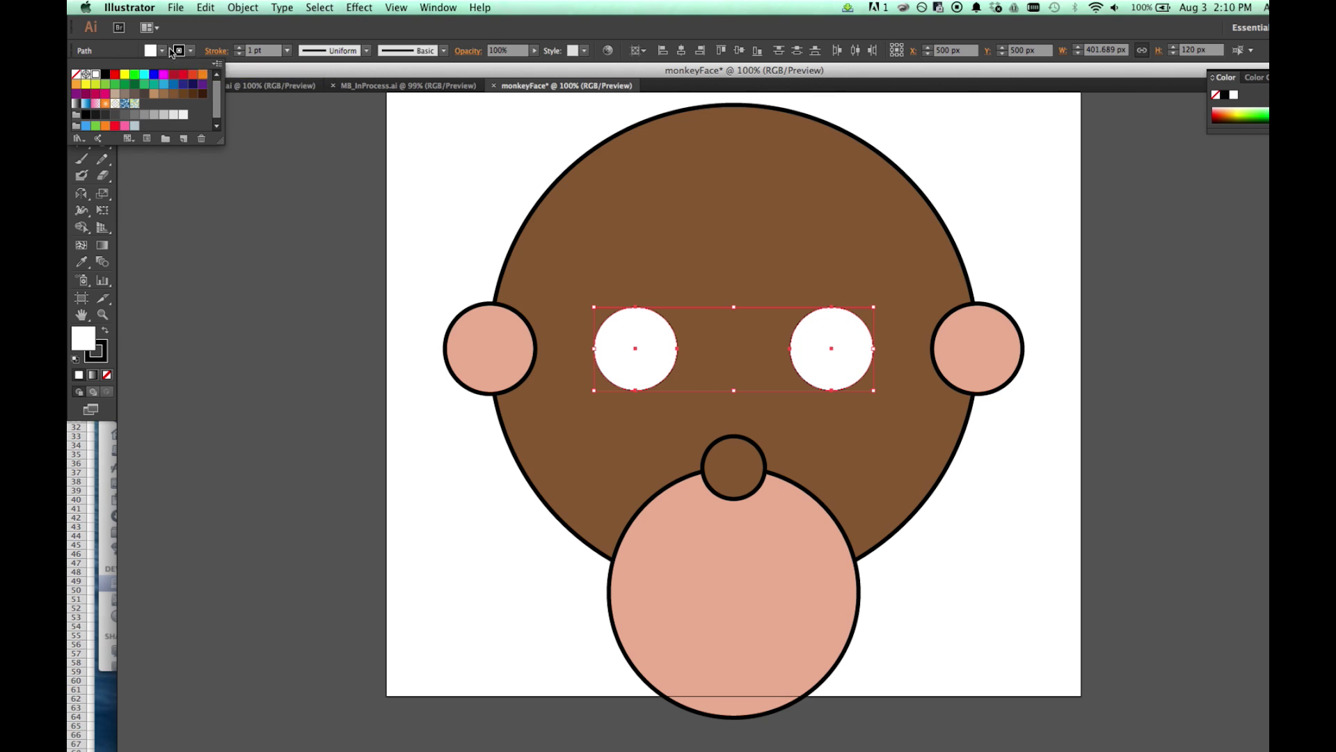
{"action": "left_click", "coordinate": [288, 52]}
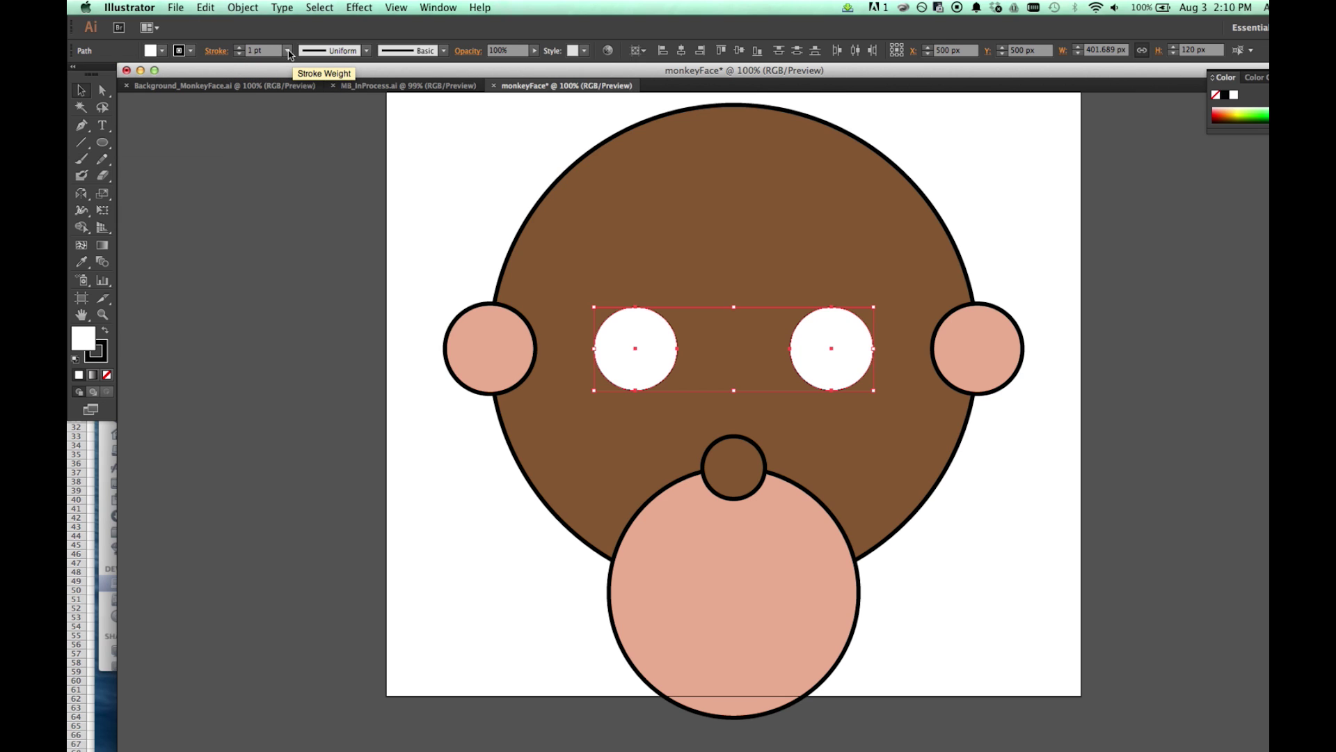
{"action": "left_click", "coordinate": [288, 52]}
{"action": "left_click", "coordinate": [321, 188]}
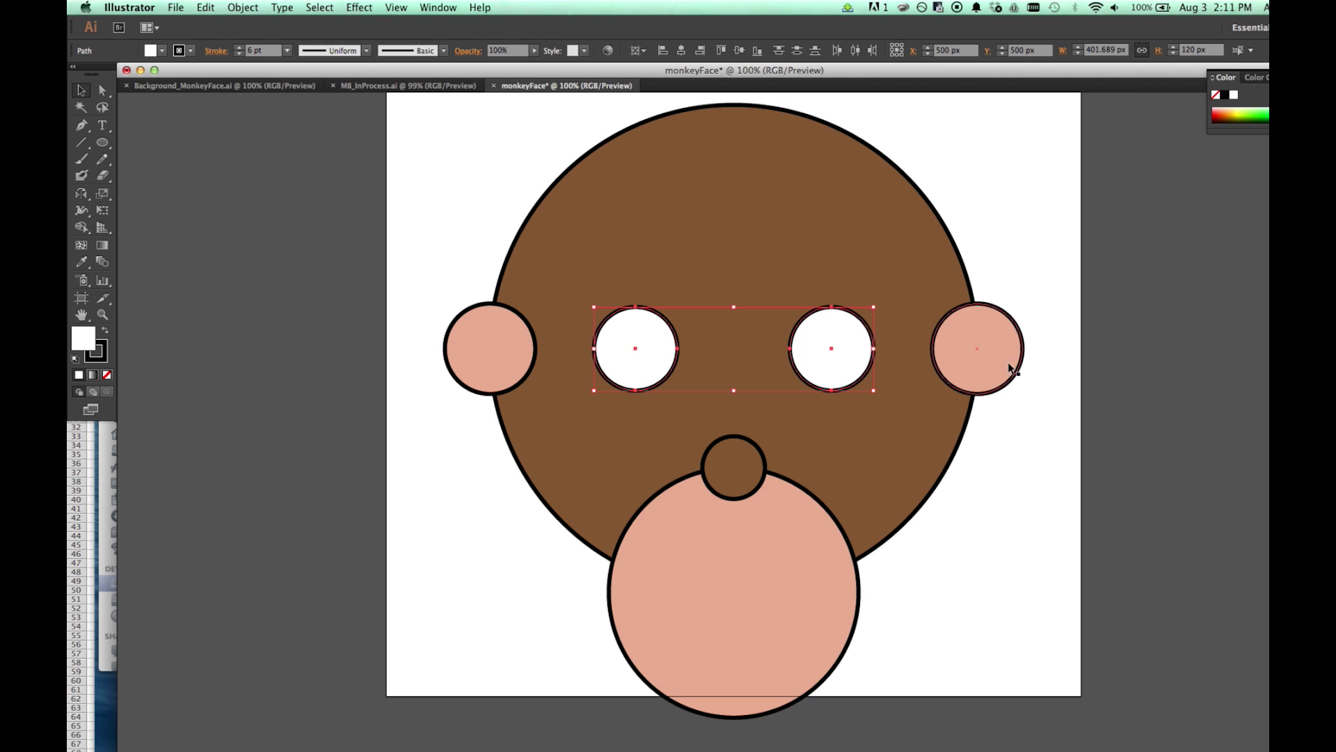
{"action": "left_click", "coordinate": [457, 206]}
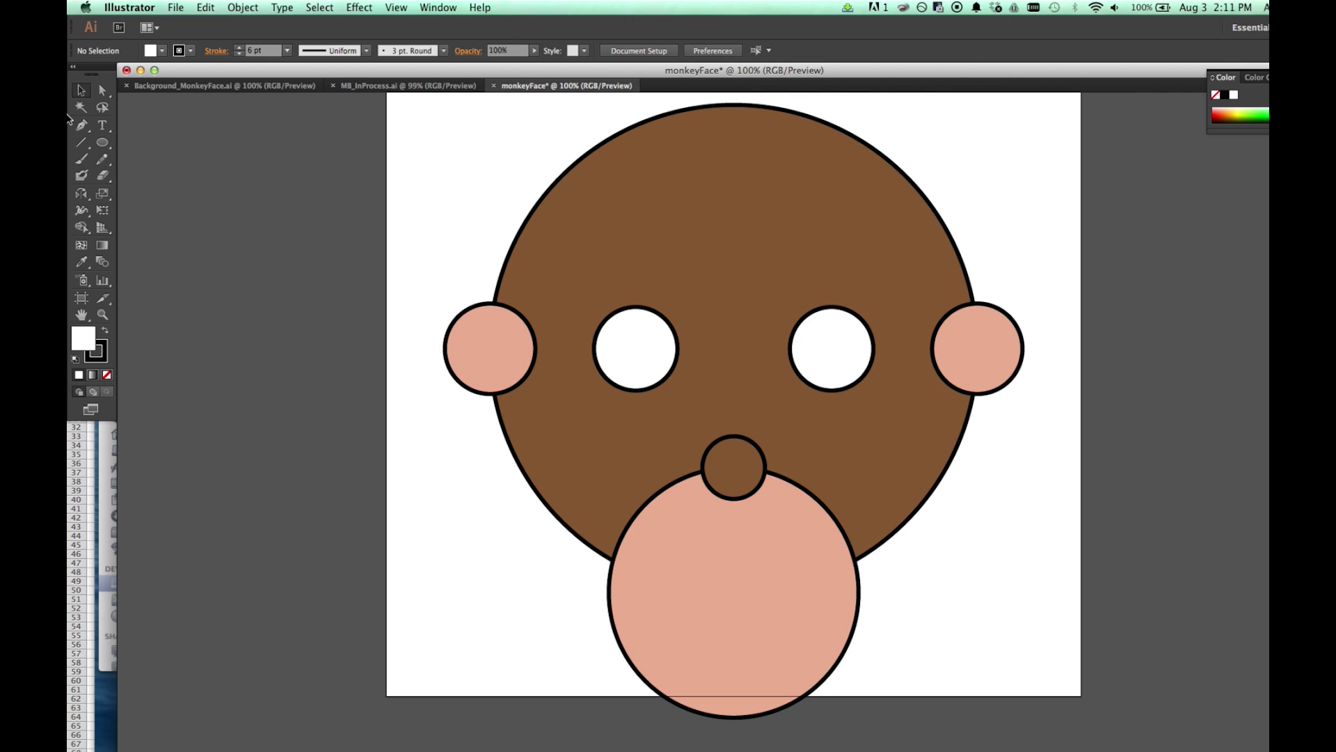
- Draw a pupil circle from the centre of each eye with the Ellipse tool, 72 px wide in the left eye and 36 px in the right
{"action": "left_click", "coordinate": [102, 143]}
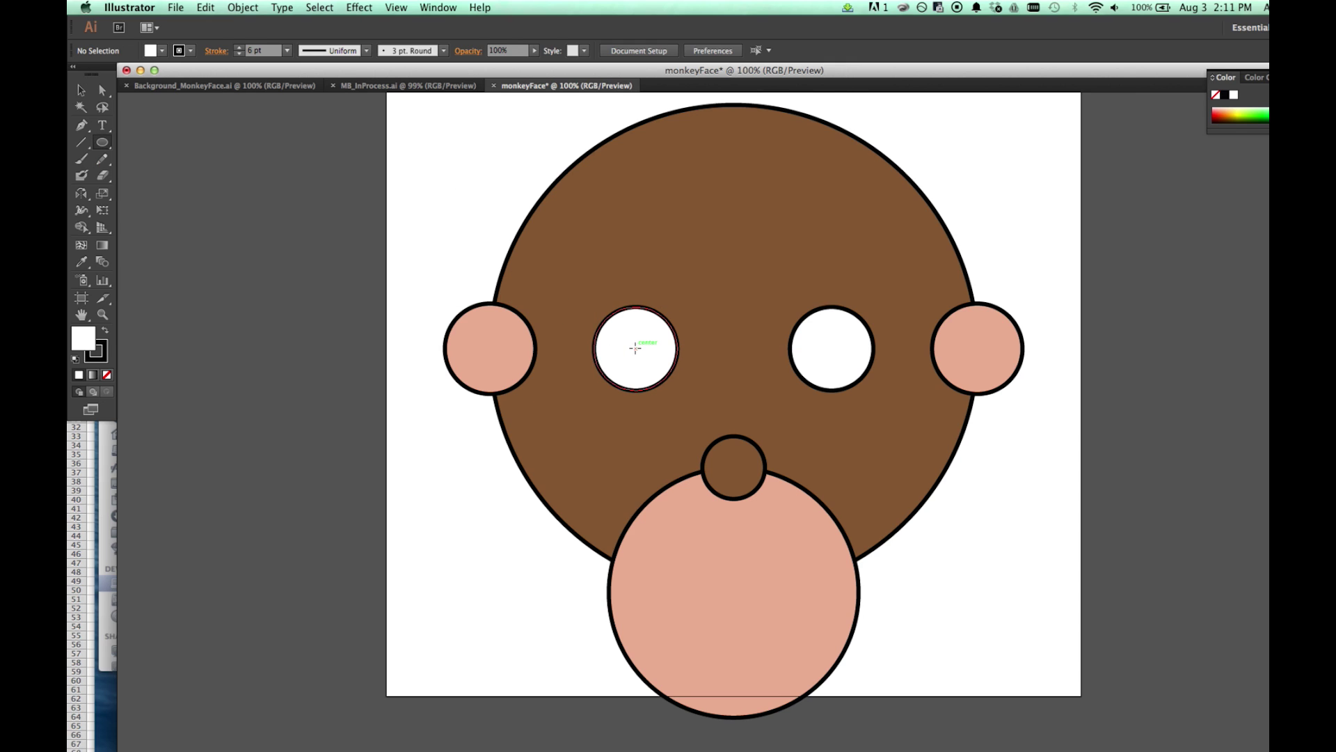
{"action": "left_click_drag", "start_coordinate": [634, 348], "coordinate": [646, 373]}
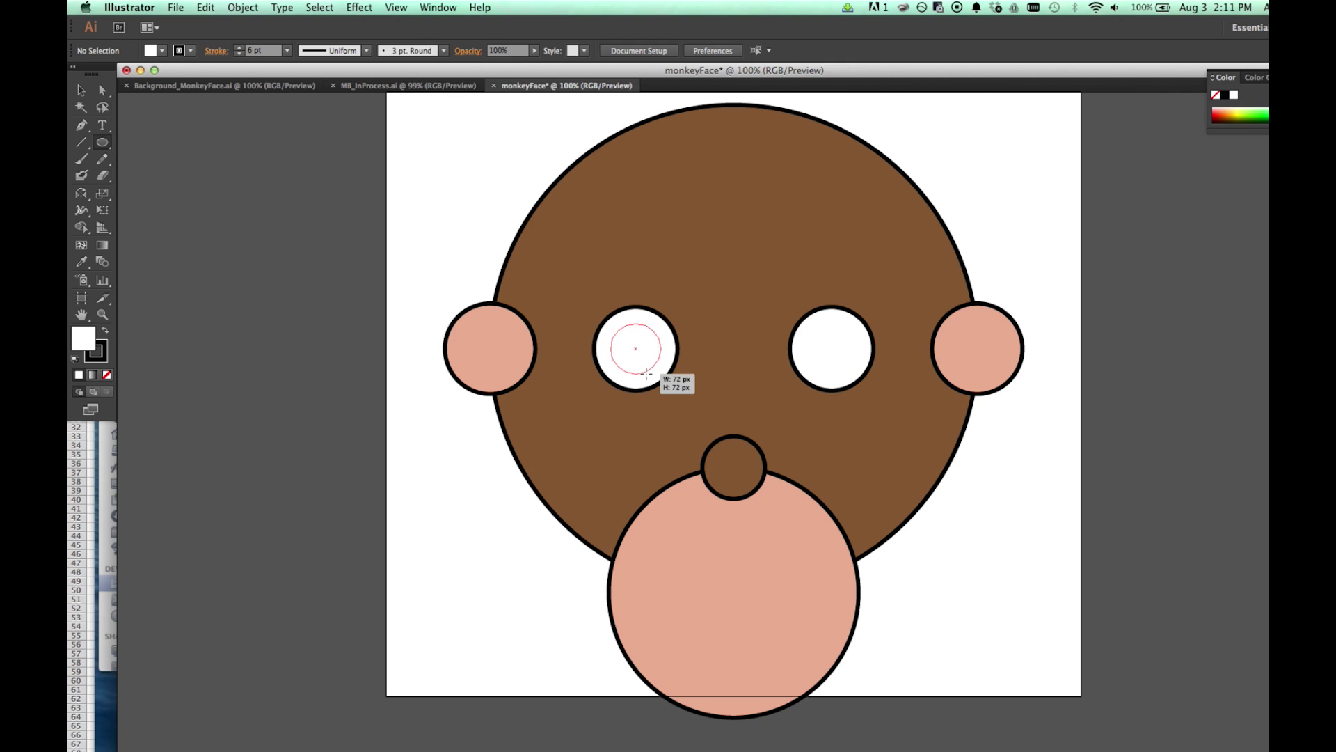
{"action": "left_click_drag", "start_coordinate": [646, 373], "coordinate": [647, 373]}
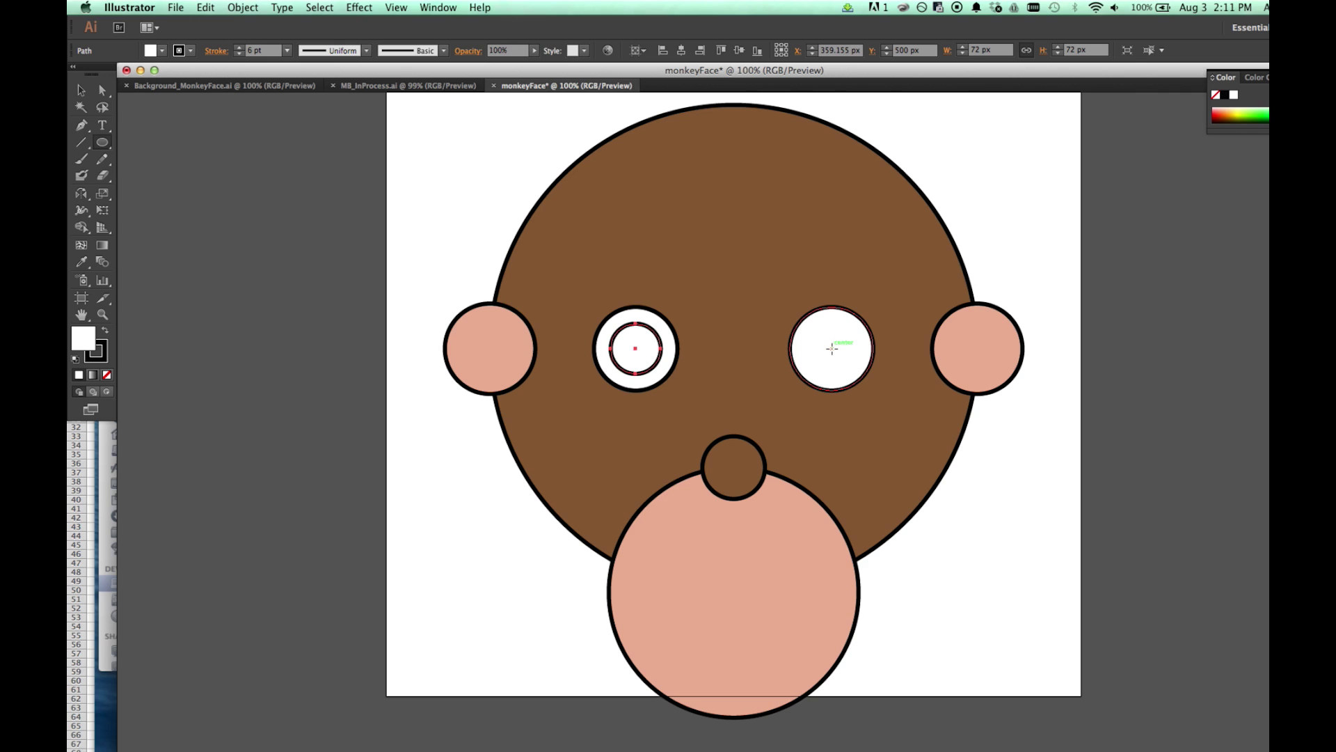
{"action": "left_click_drag", "start_coordinate": [832, 348], "coordinate": [839, 361]}
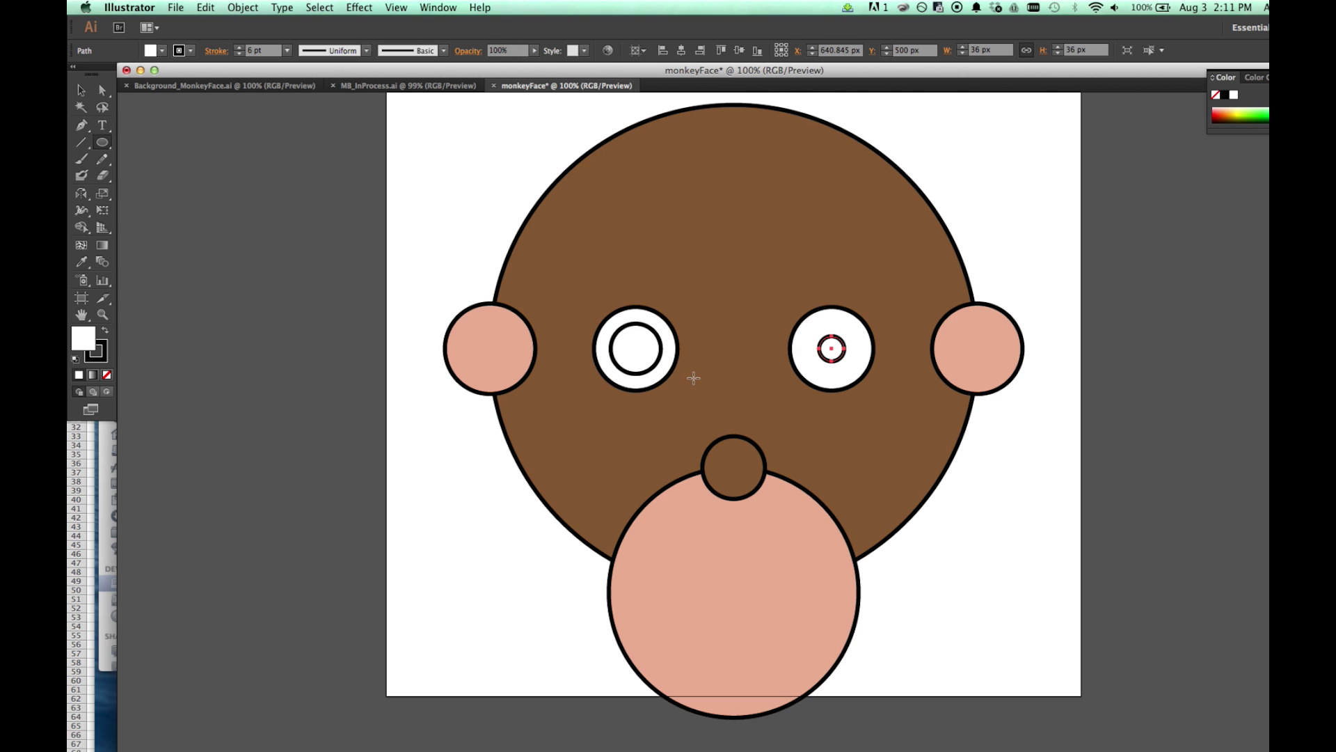
- Fill both pupil circles with black and deselect them
{"action": "key", "text": "v"}
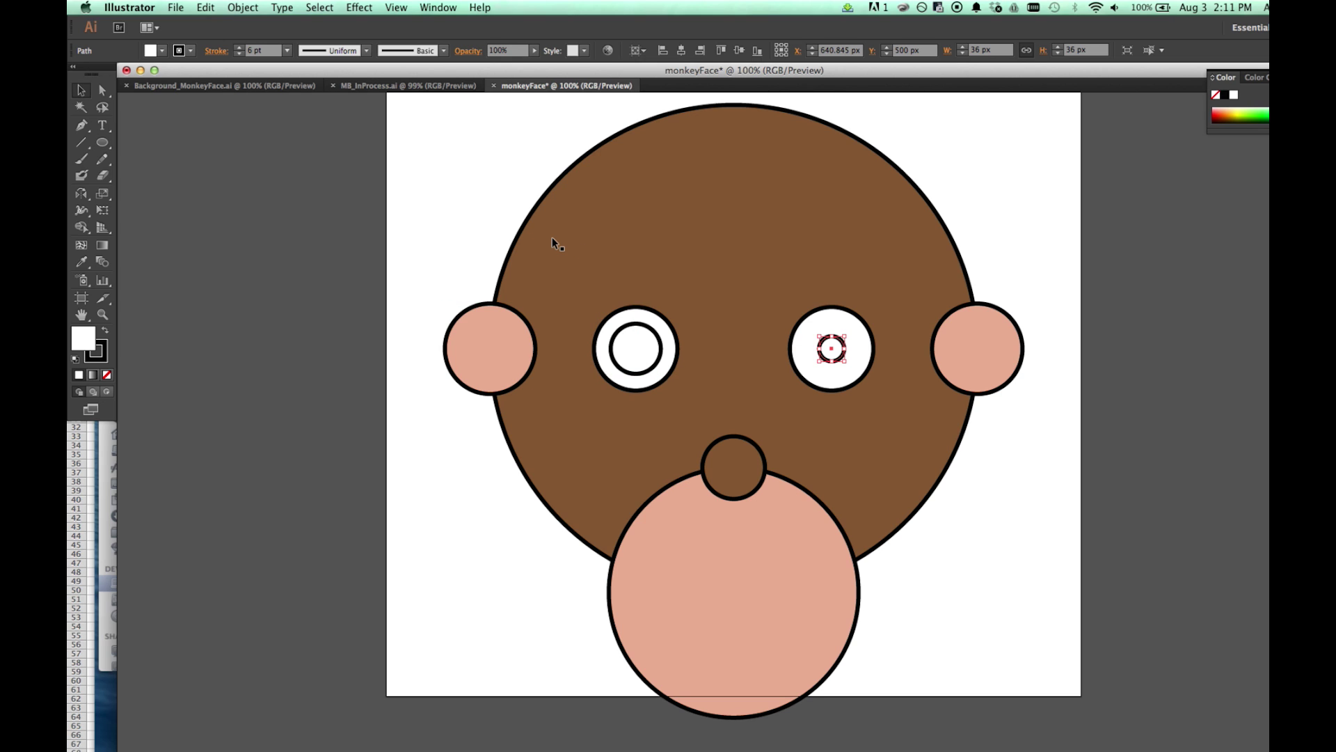
{"action": "left_click", "coordinate": [647, 327], "text": "shift"}
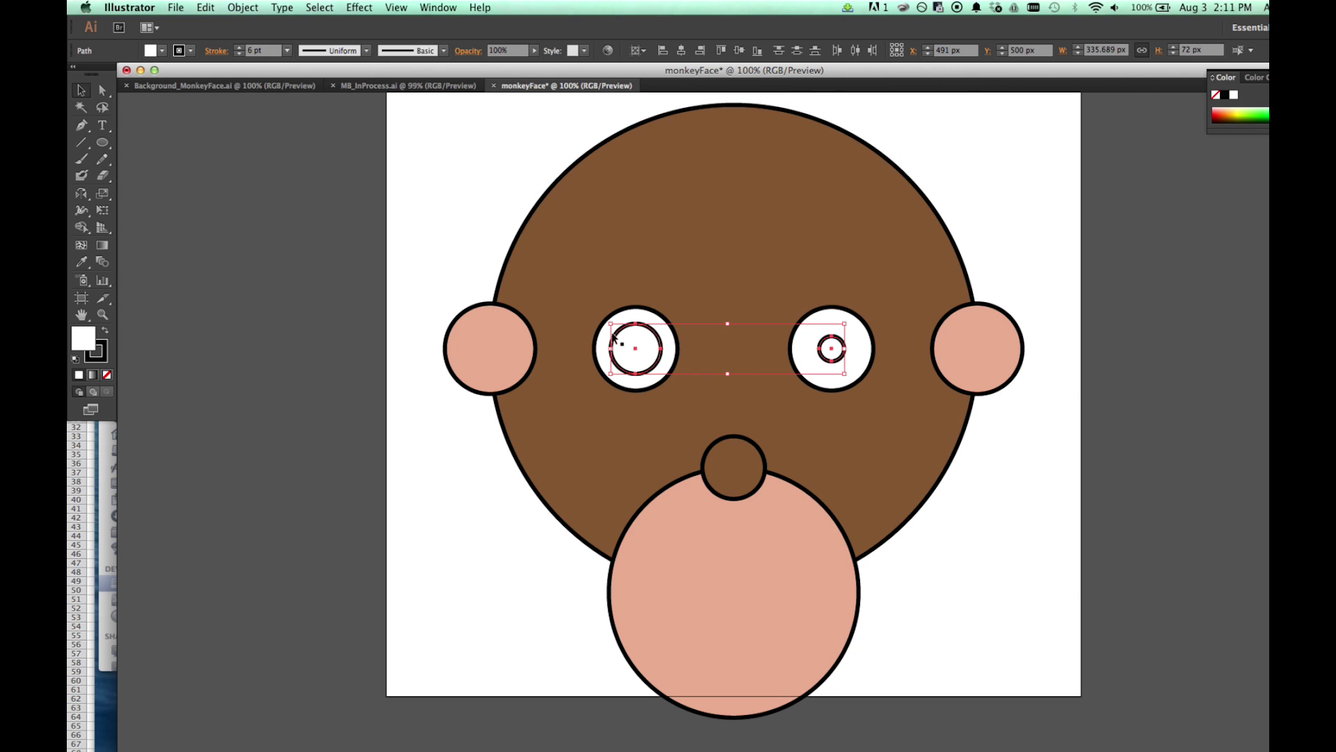
{"action": "left_click", "coordinate": [162, 51]}
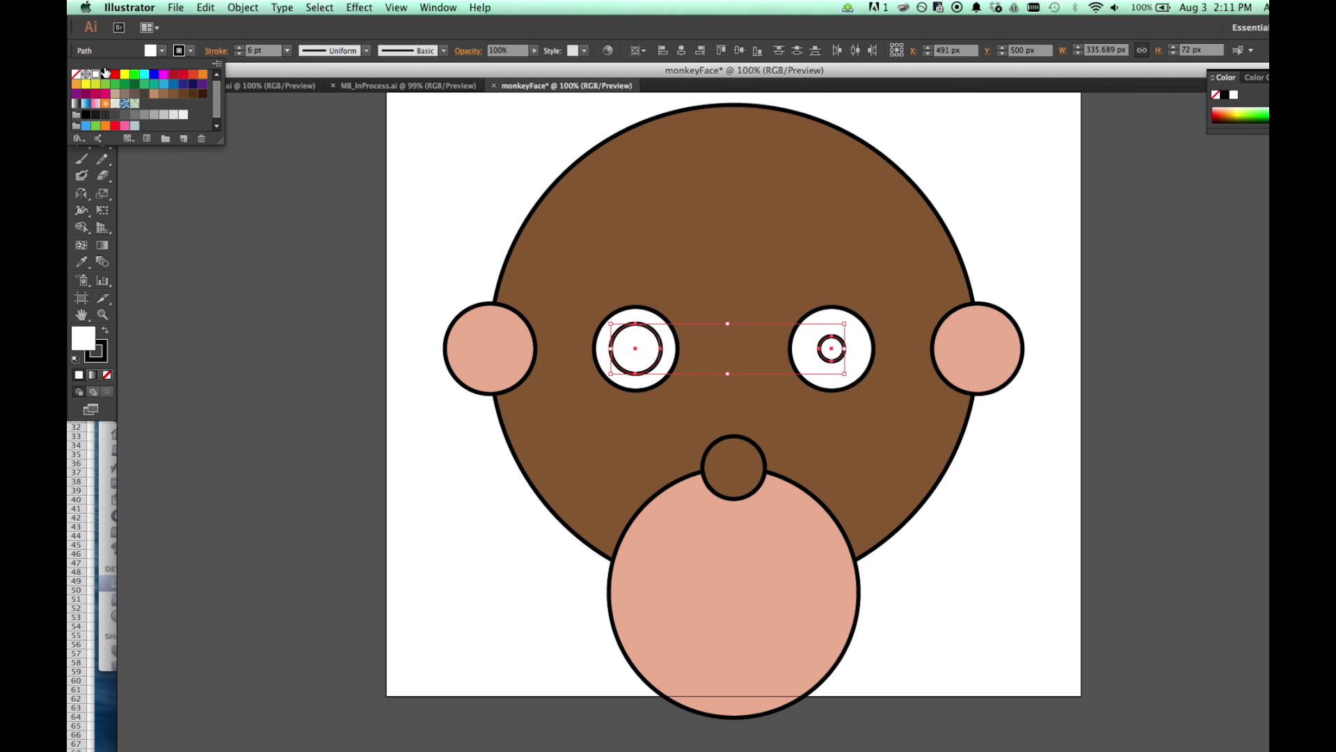
{"action": "left_click", "coordinate": [105, 74]}
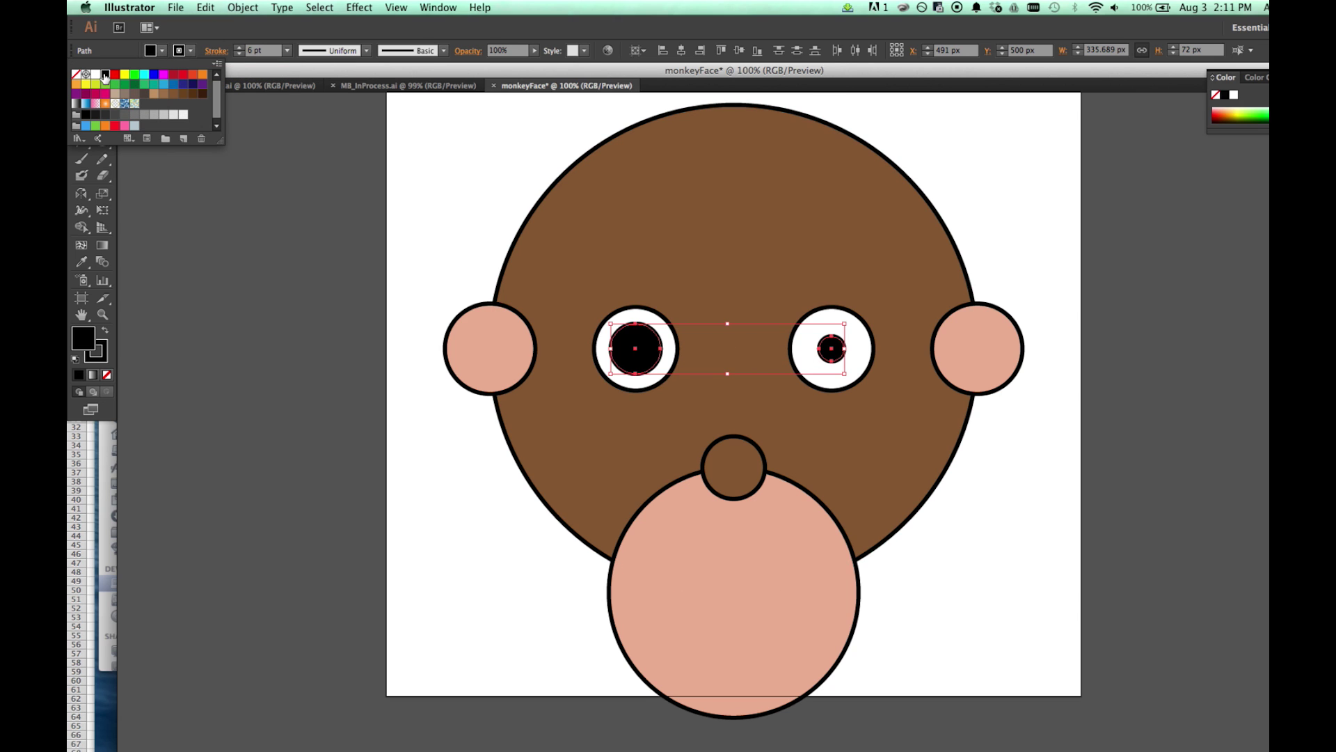
{"action": "left_click", "coordinate": [441, 187]}
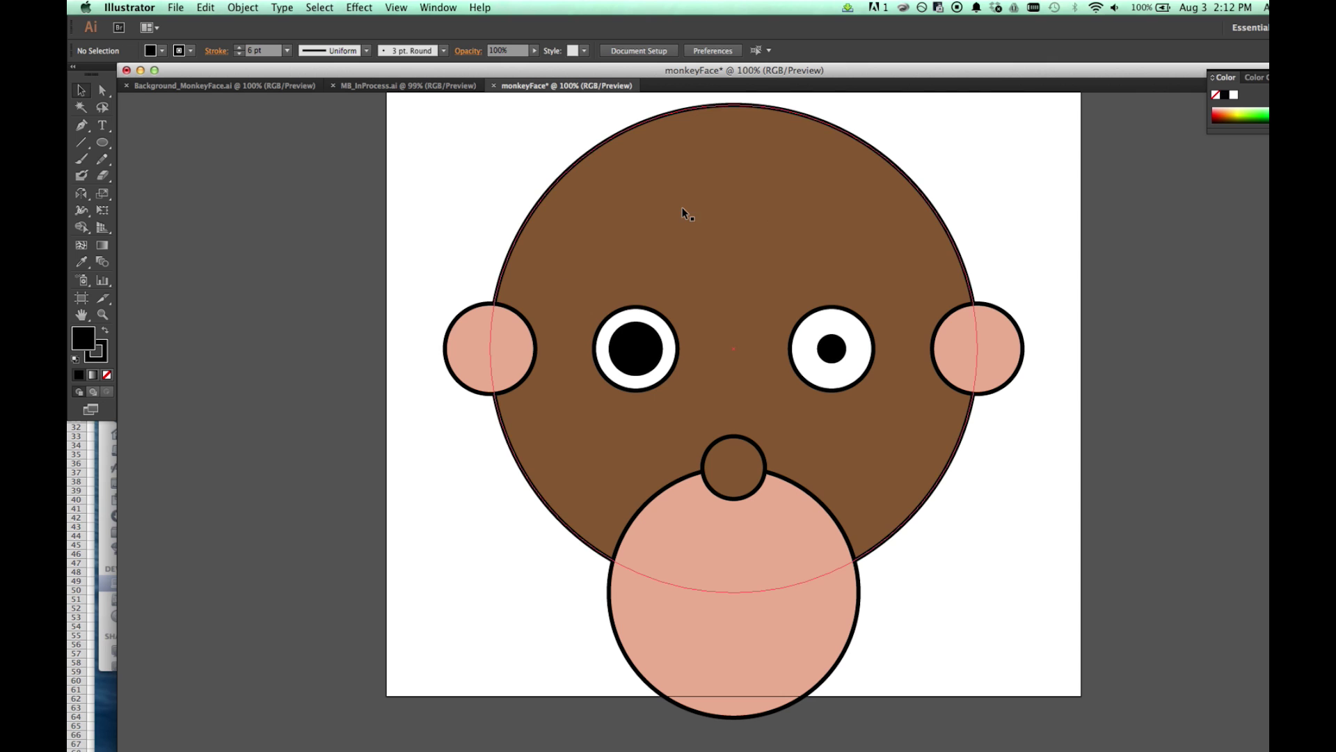
- Compare the eyes, ears and overall face in MB_InProcess.ai with the monkeyFace drawing, ending back in monkeyFace
{"action": "left_click", "coordinate": [365, 87]}
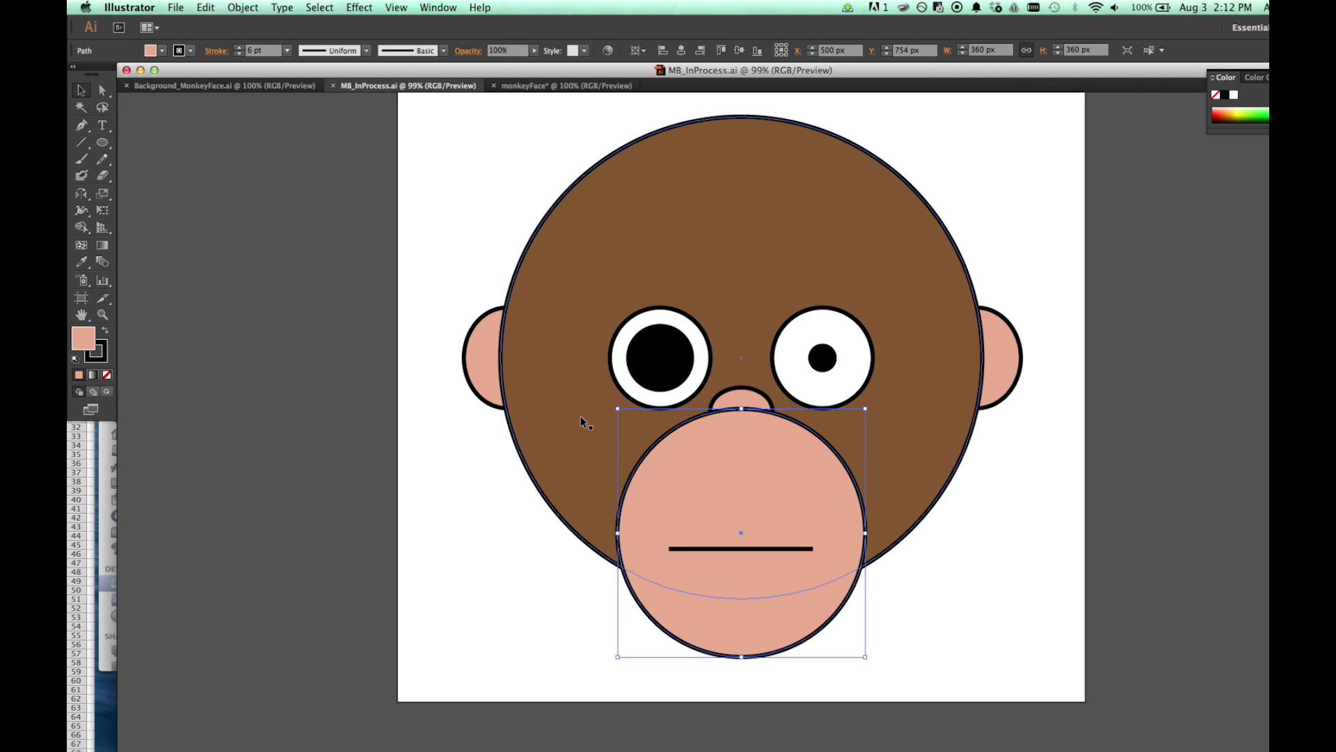
{"action": "left_click", "coordinate": [809, 314]}
{"action": "left_click", "coordinate": [671, 310]}
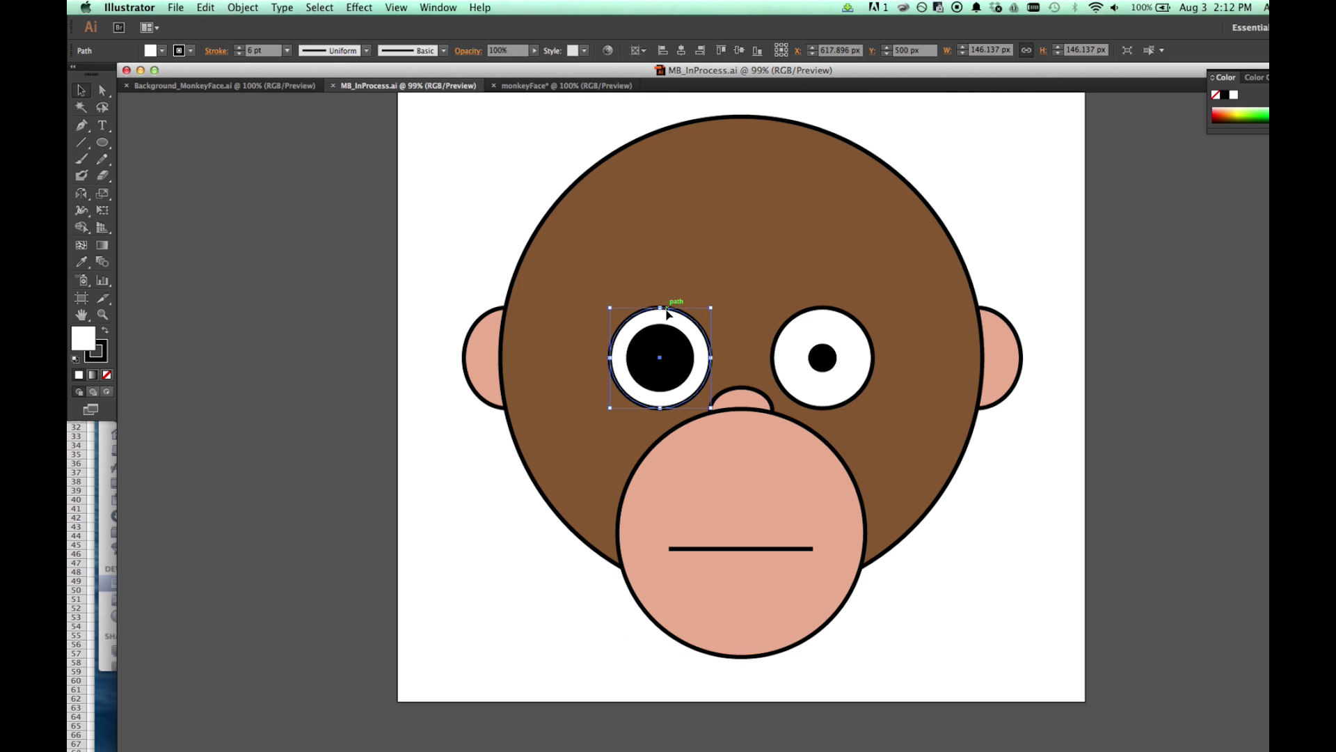
{"action": "left_click", "coordinate": [471, 329]}
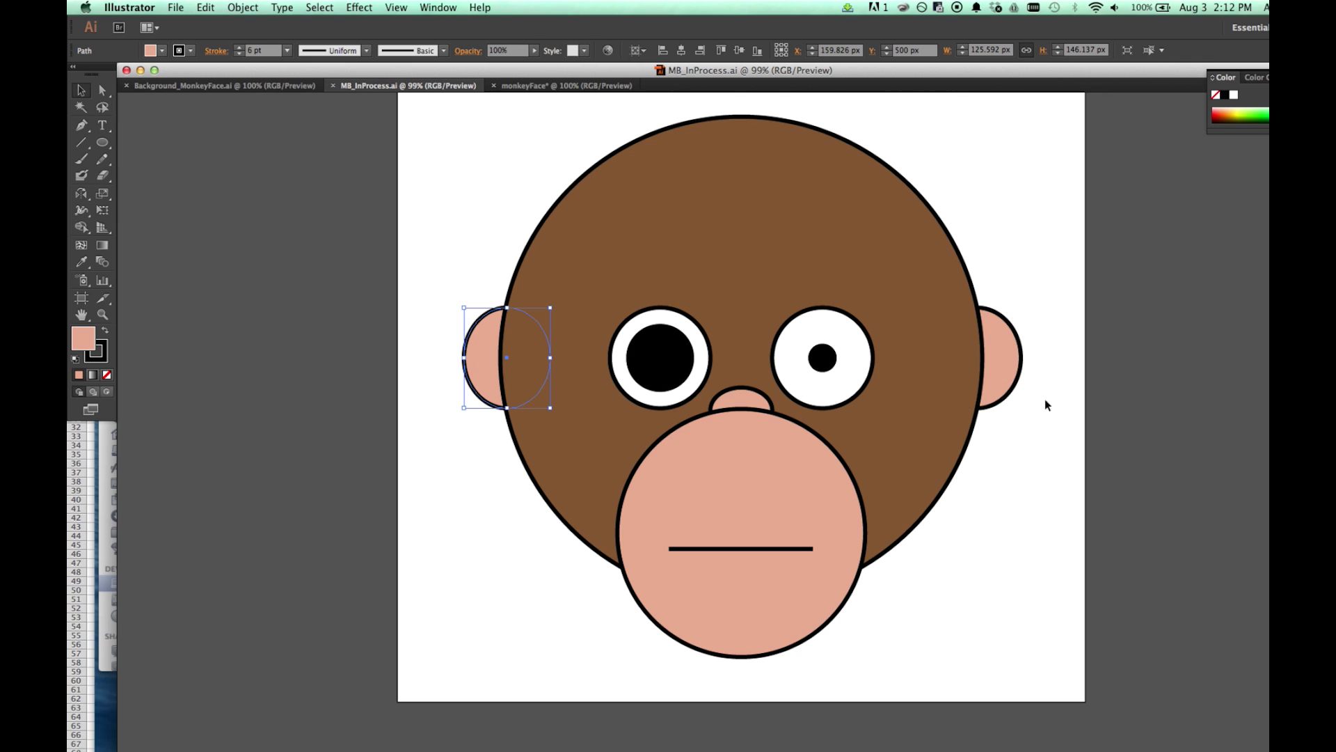
{"action": "left_click", "coordinate": [449, 218]}
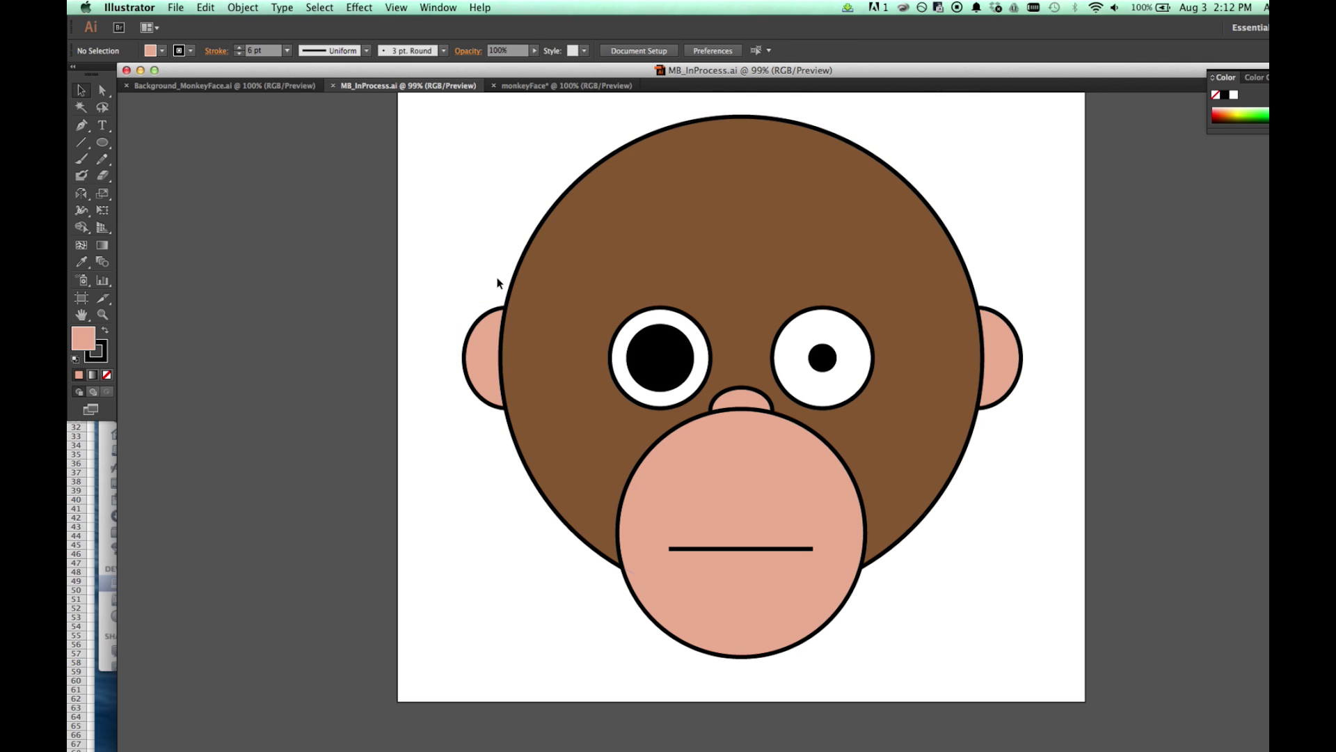
{"action": "left_click", "coordinate": [539, 86]}
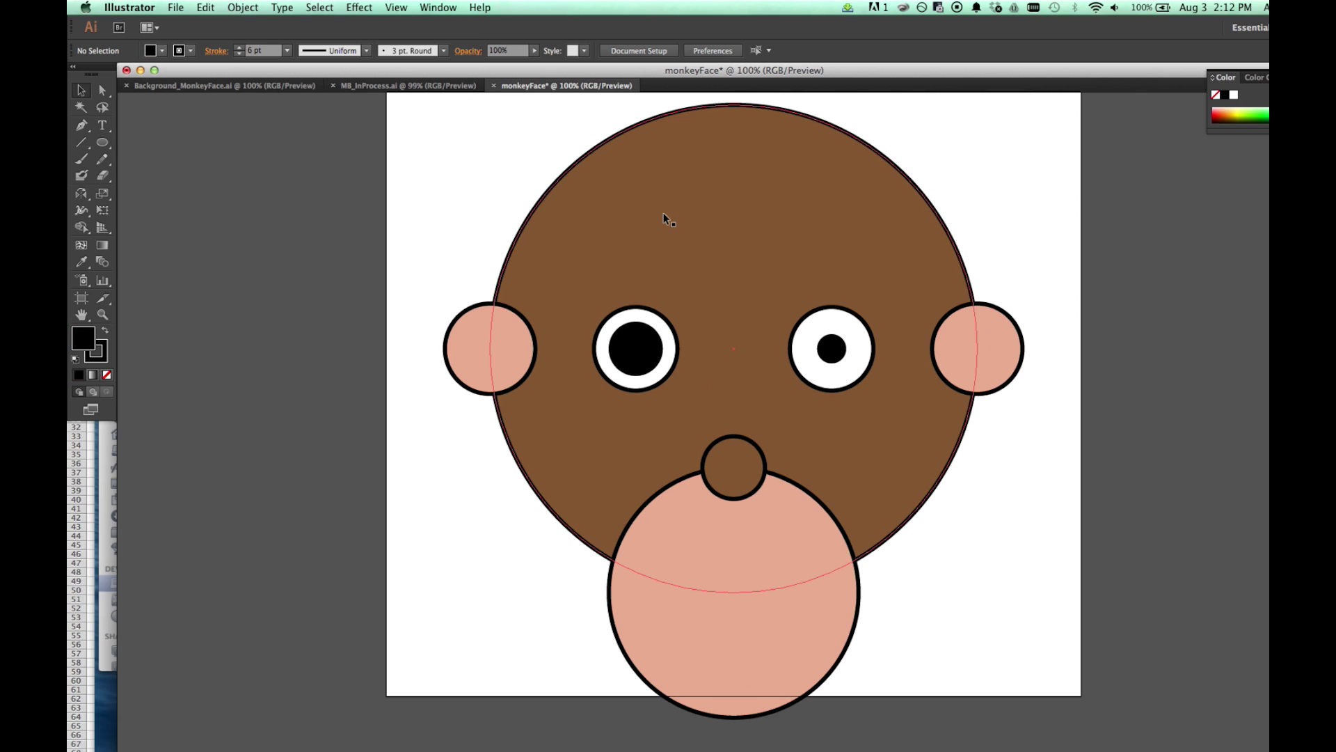
{"action": "left_click", "coordinate": [374, 85]}
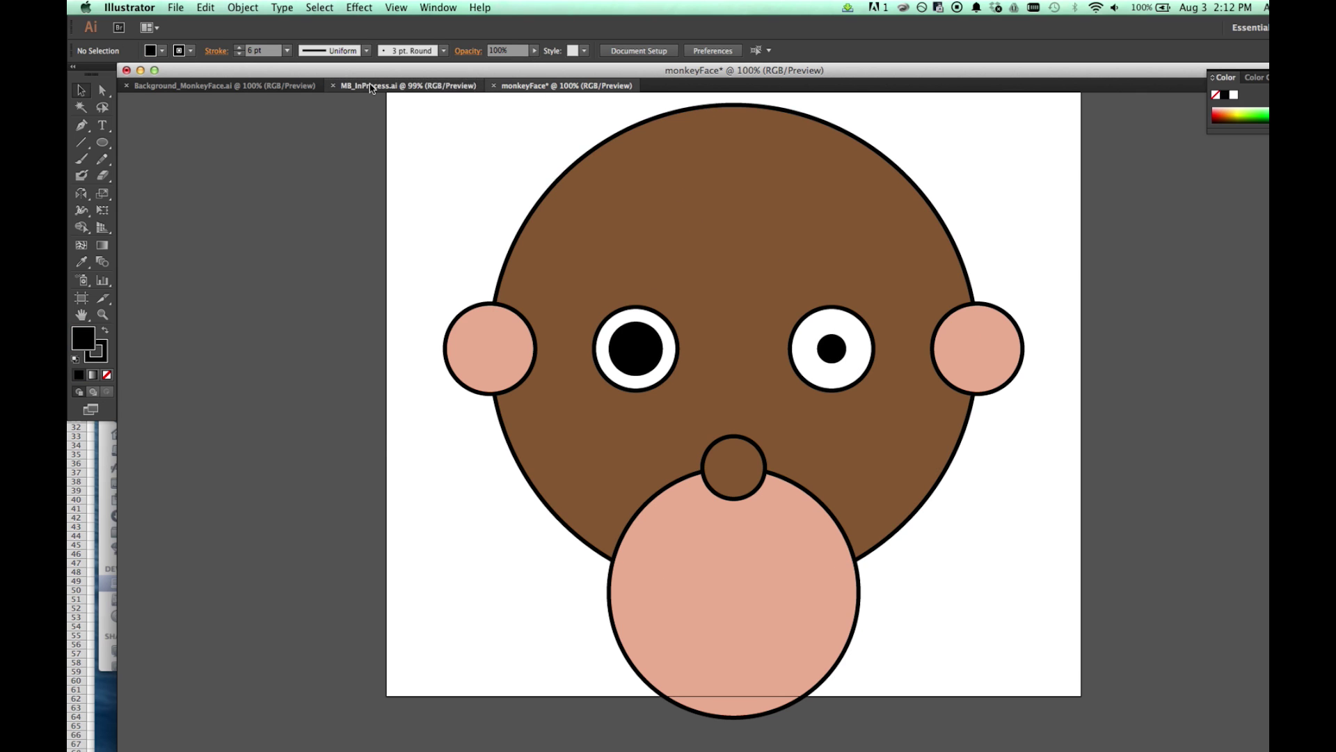
{"action": "left_click", "coordinate": [544, 86]}
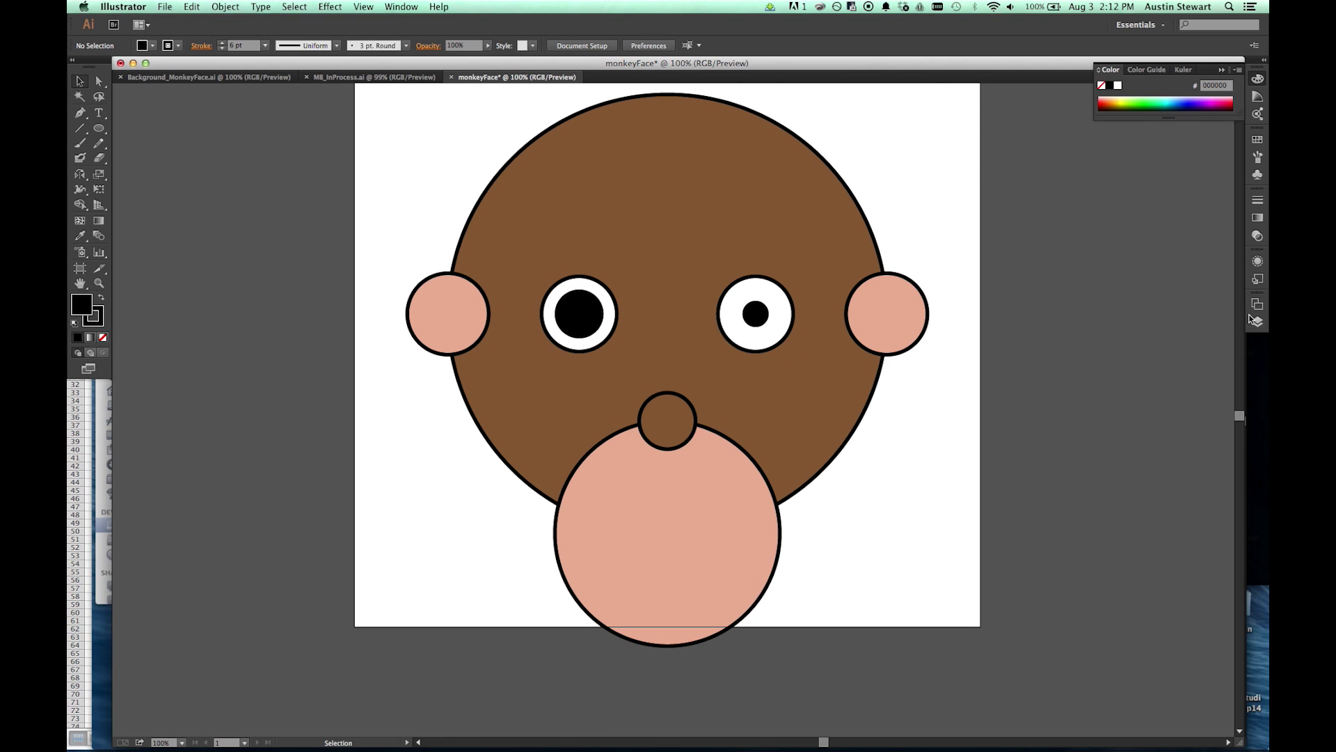
- Expand the Monkey layer and move both ear paths beneath the brown head circle in the stacking order
{"action": "left_click", "coordinate": [1257, 322]}
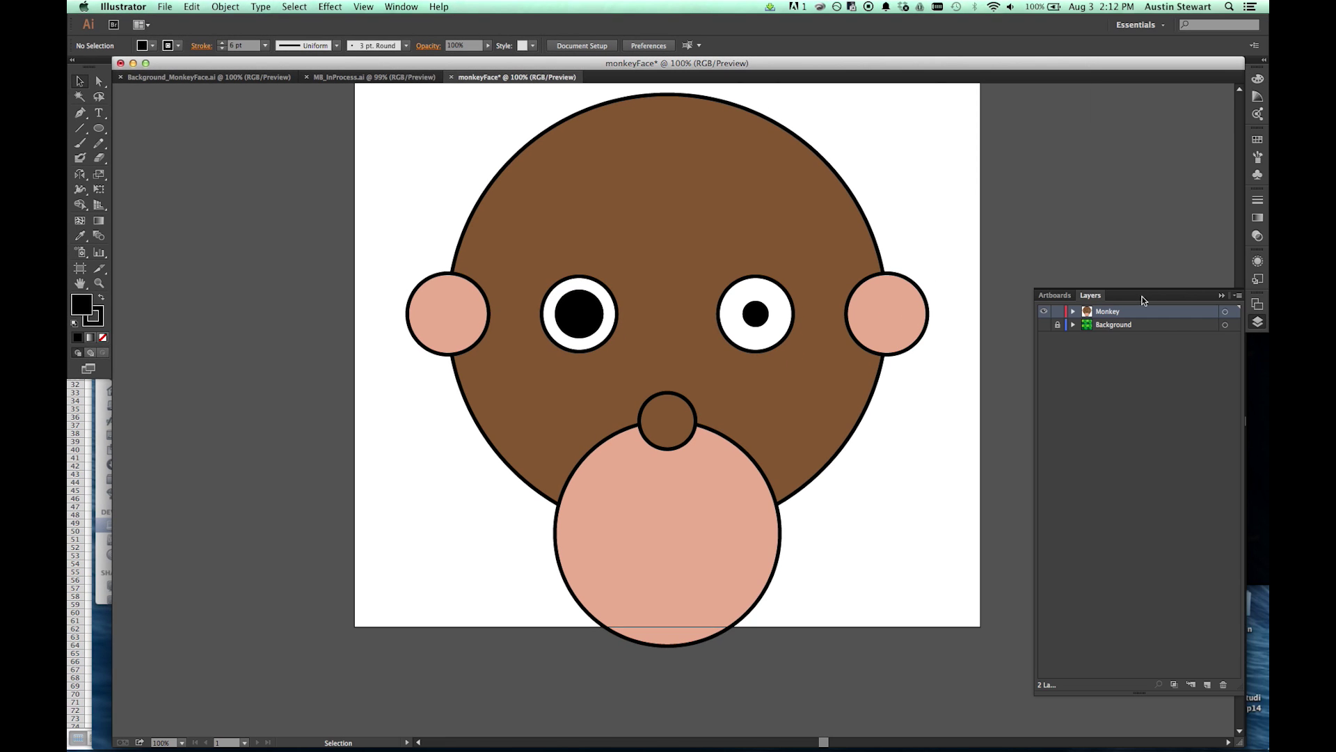
{"action": "left_click", "coordinate": [1073, 312]}
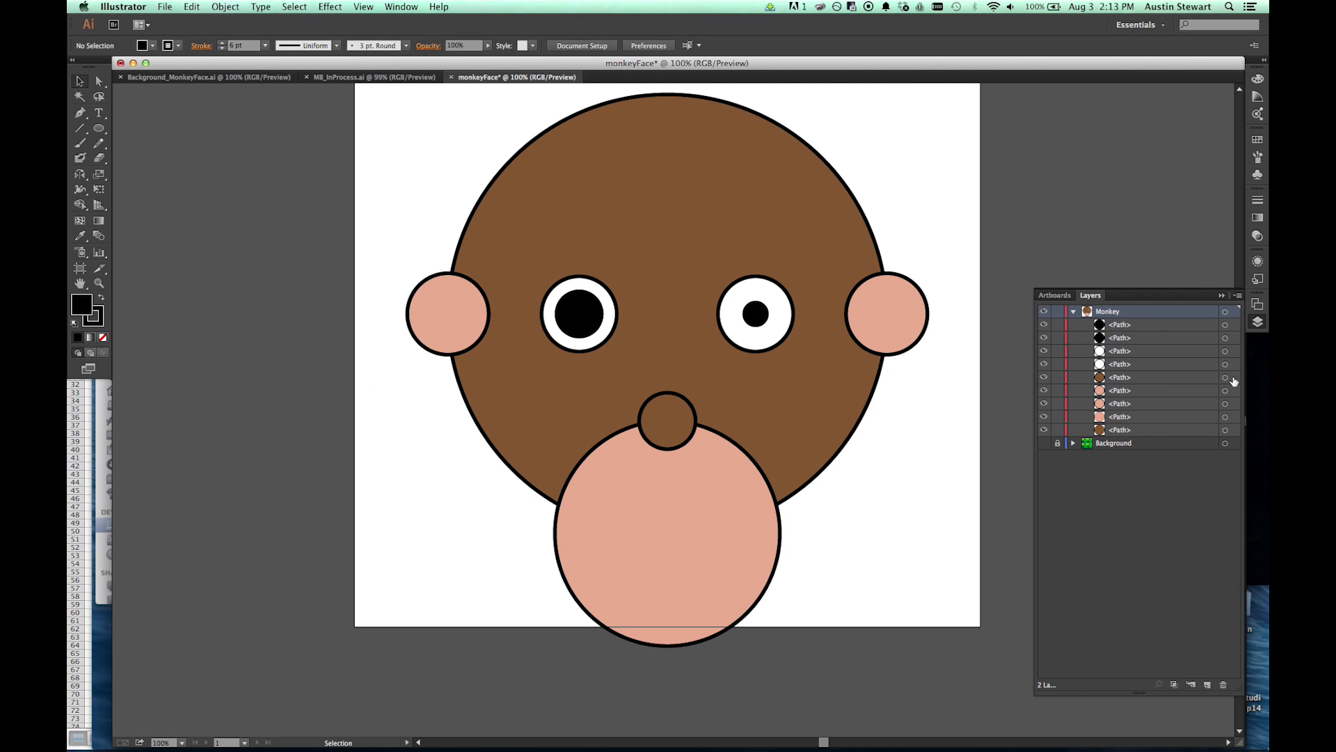
{"action": "left_click", "coordinate": [1233, 379]}
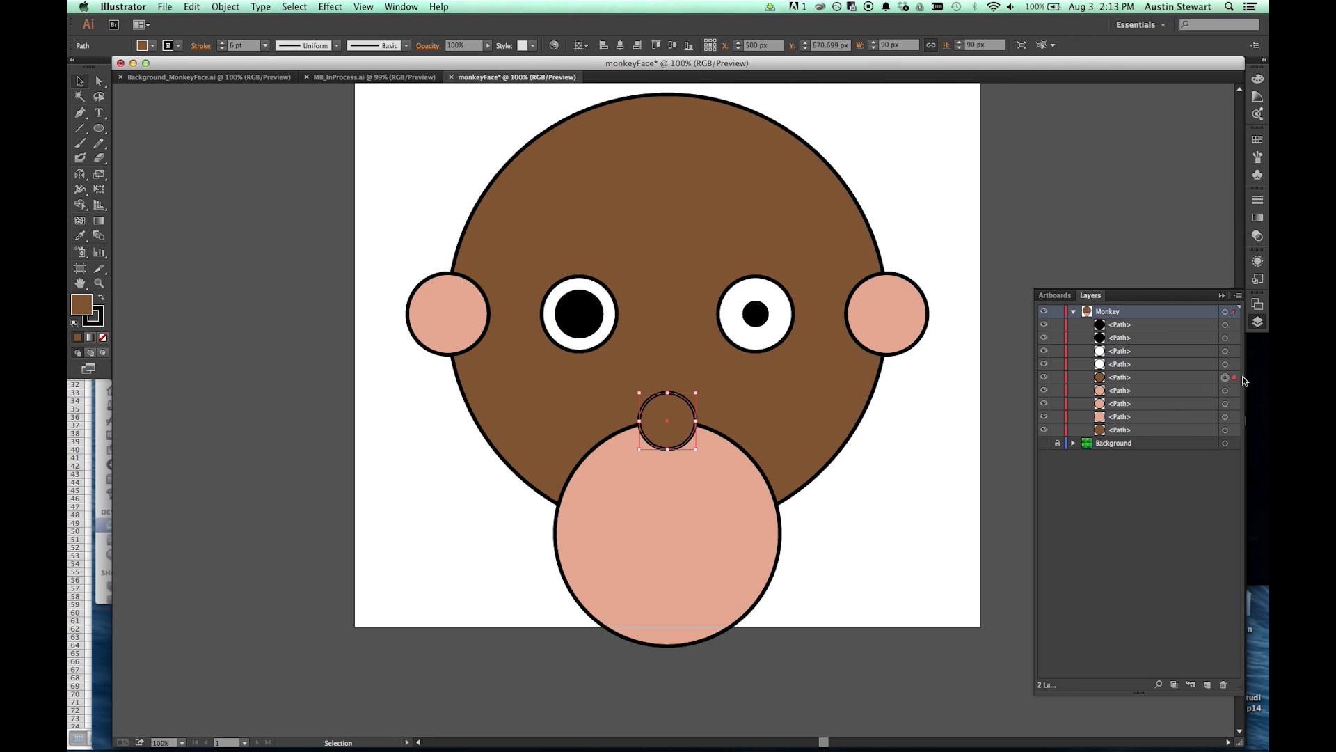
{"action": "left_click", "coordinate": [921, 291]}
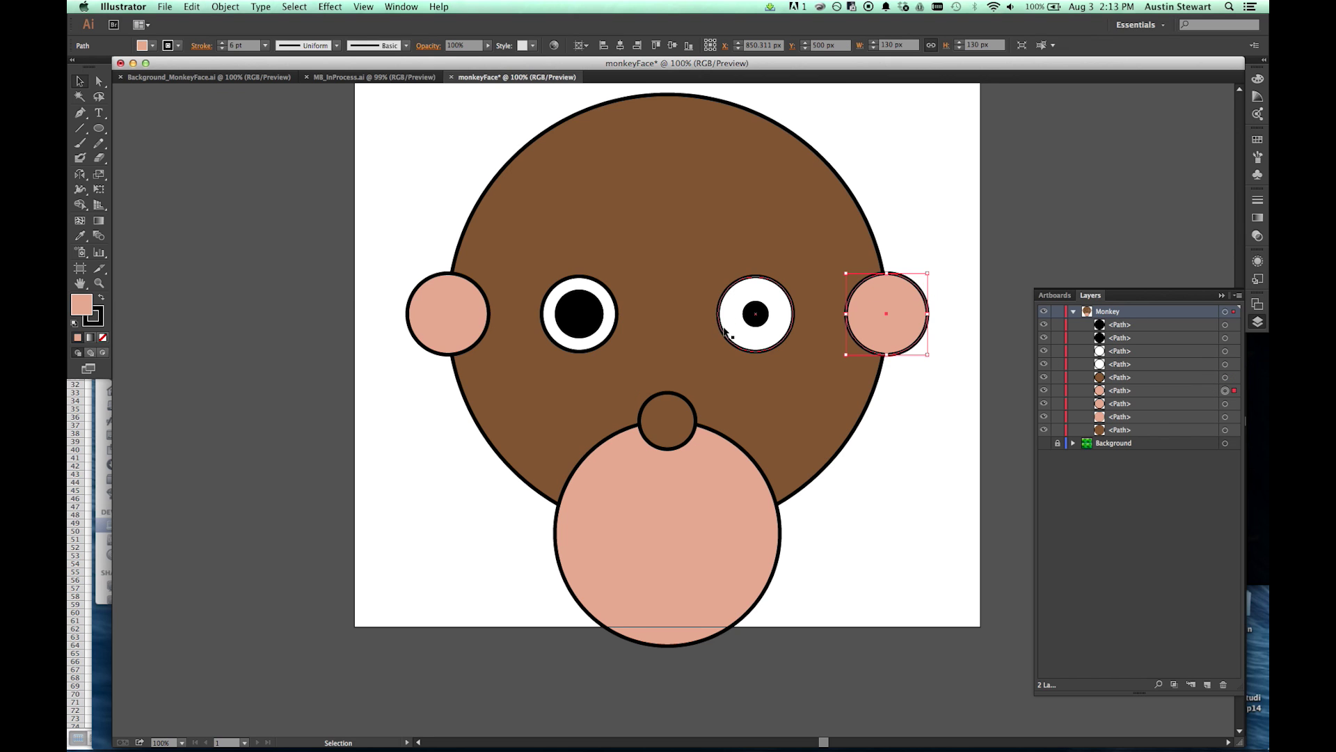
{"action": "left_click", "coordinate": [436, 279], "text": "shift"}
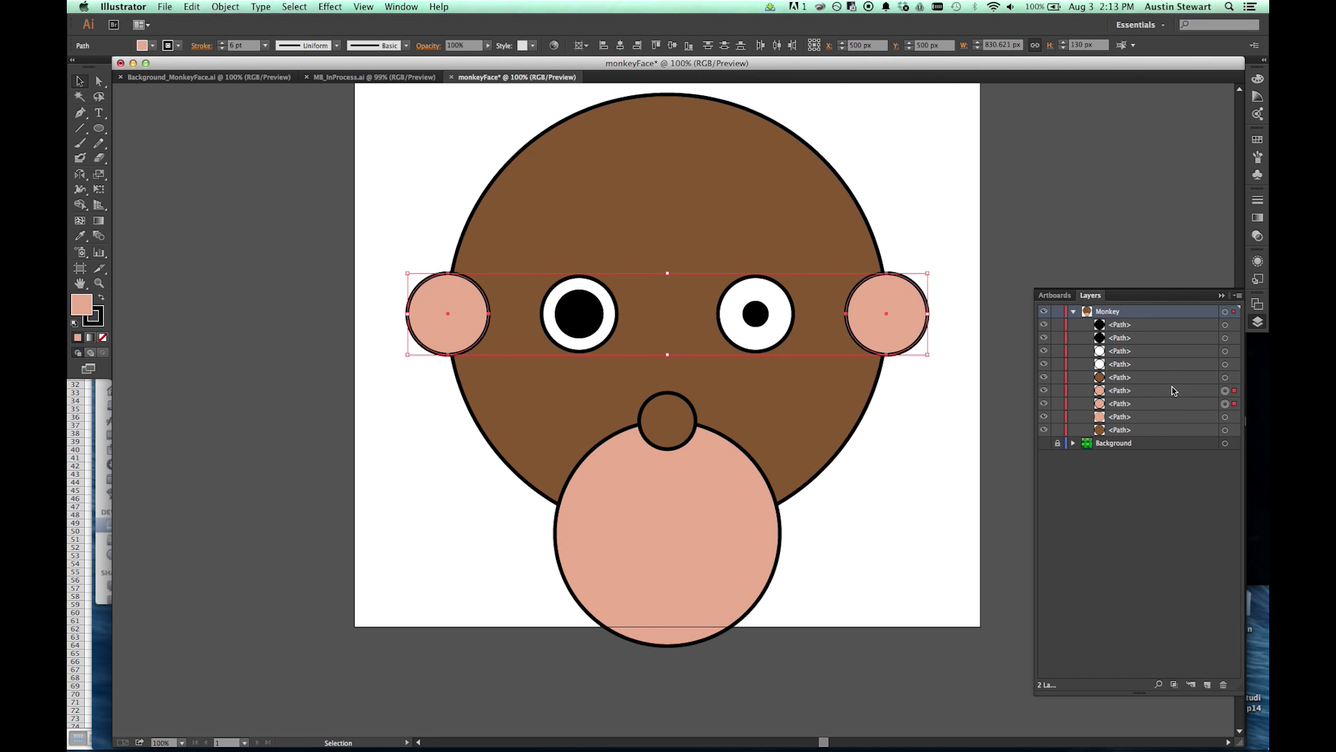
{"action": "left_click_drag", "start_coordinate": [1192, 390], "coordinate": [1183, 408]}
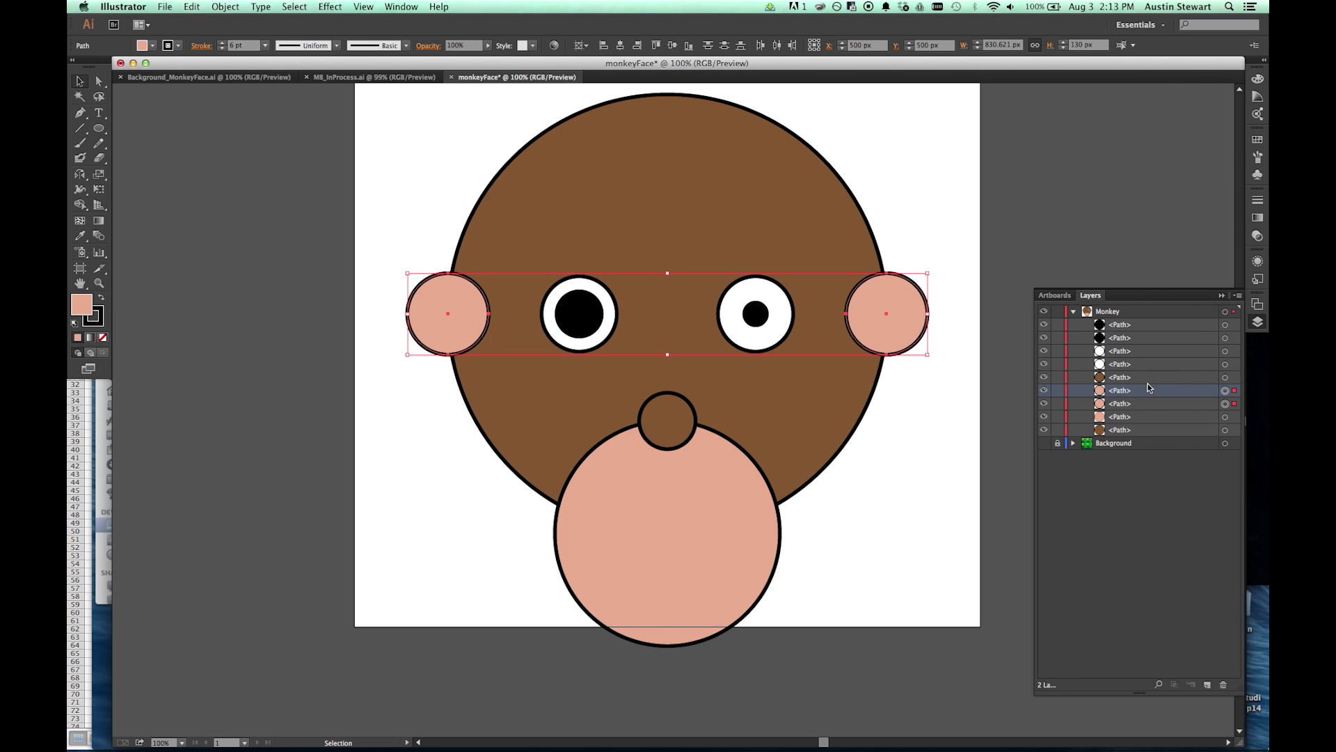
{"action": "left_click", "coordinate": [1182, 403], "text": "shift"}
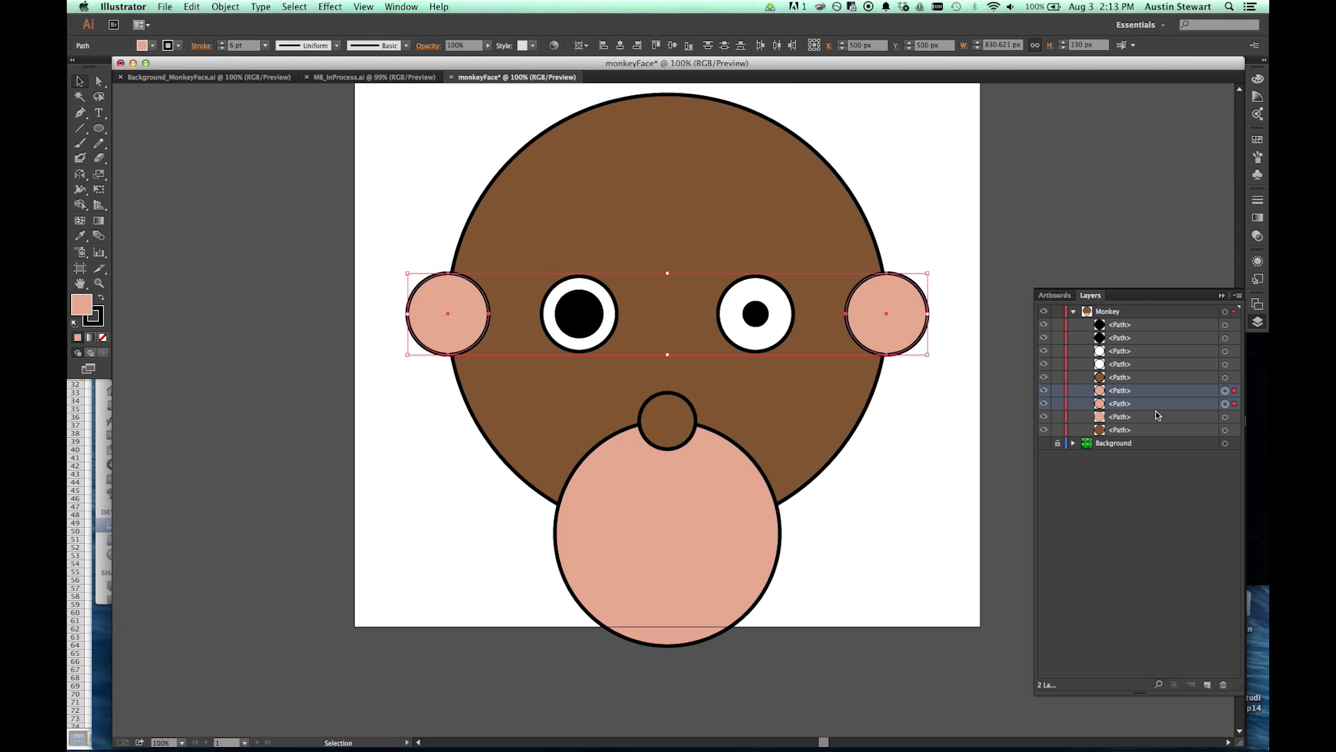
{"action": "left_click_drag", "start_coordinate": [1172, 388], "coordinate": [1172, 432]}
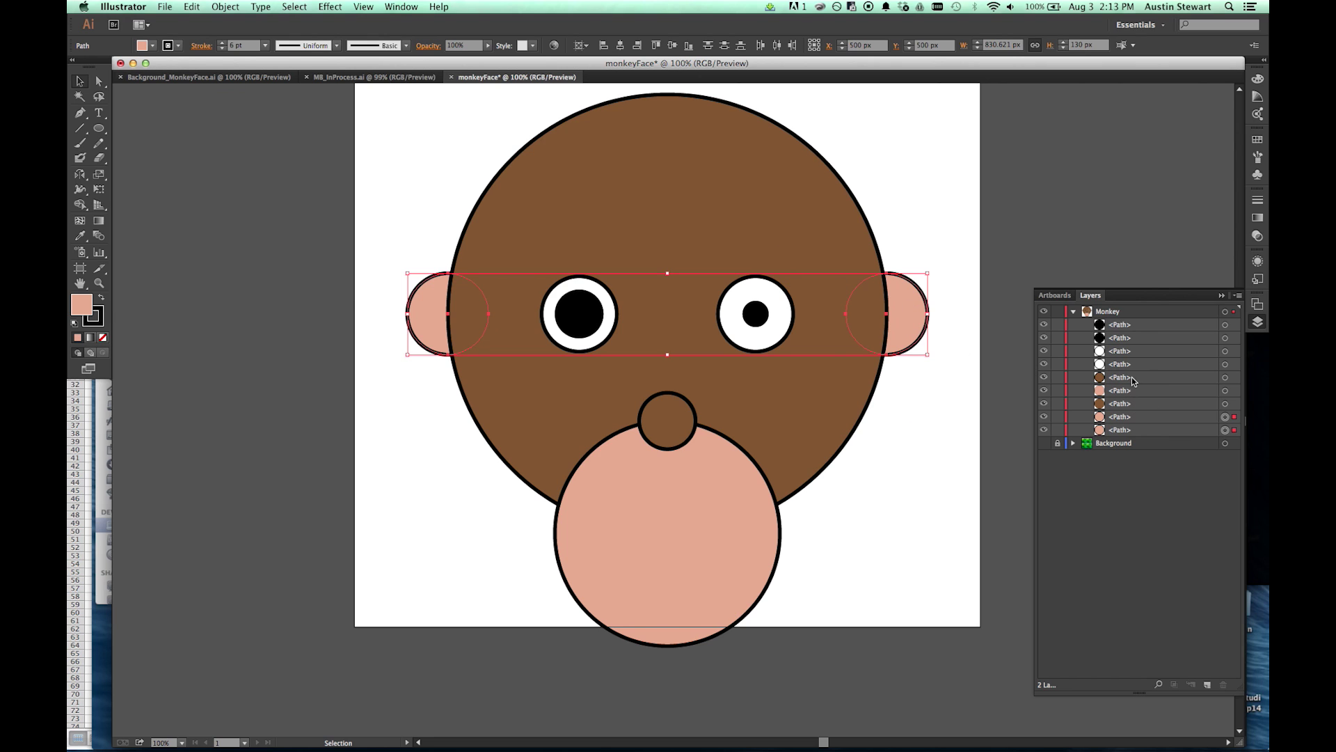
- Move the small brown nose path directly beneath the large pink muzzle circle in the Monkey layer, and deselect it
{"action": "left_click", "coordinate": [1213, 376]}
{"action": "left_click", "coordinate": [1234, 377]}
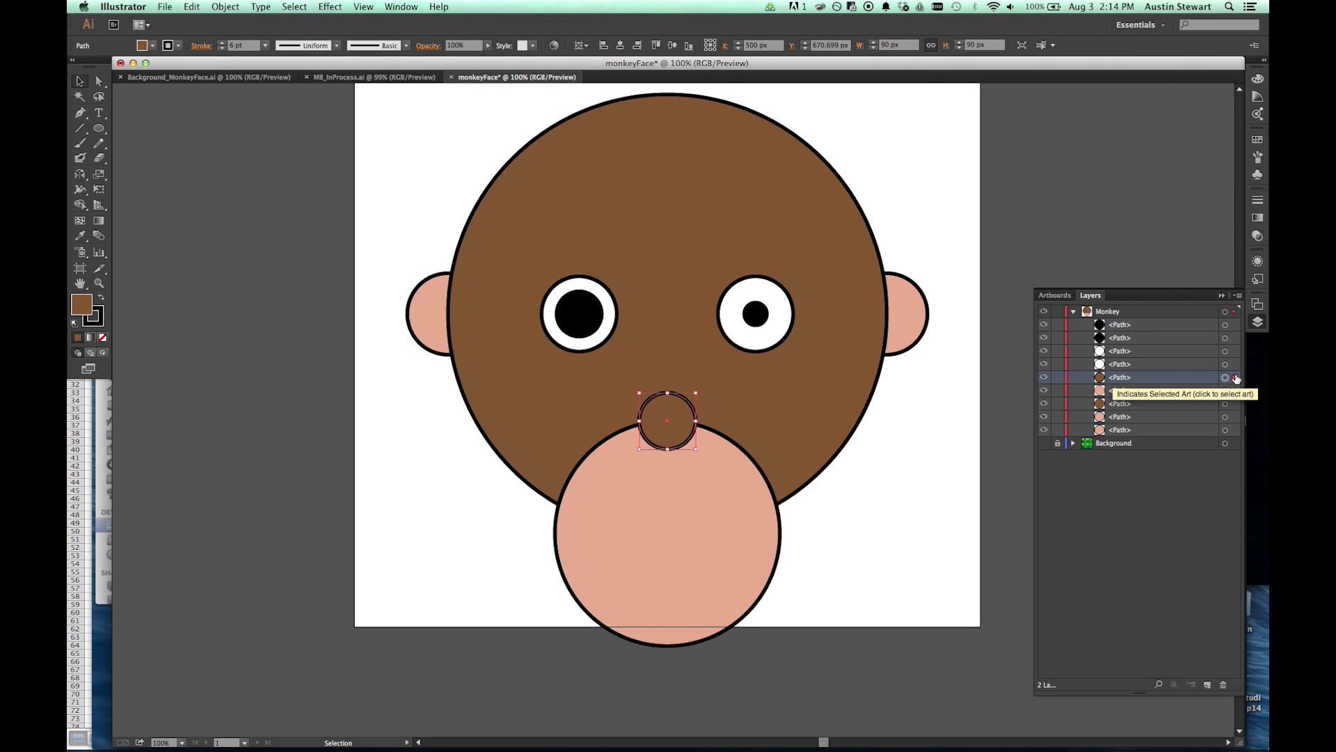
{"action": "left_click_drag", "start_coordinate": [1187, 378], "coordinate": [1184, 399]}
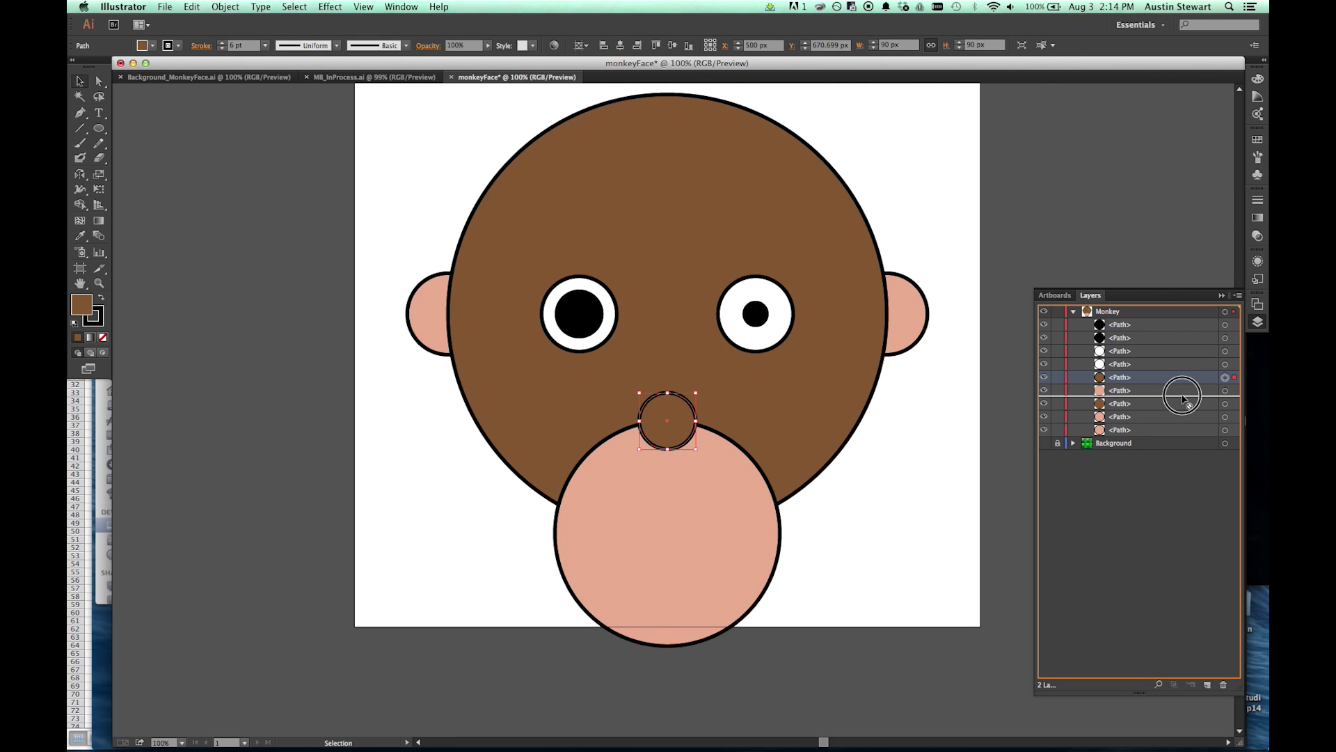
{"action": "left_click_drag", "start_coordinate": [1183, 398], "coordinate": [1182, 395]}
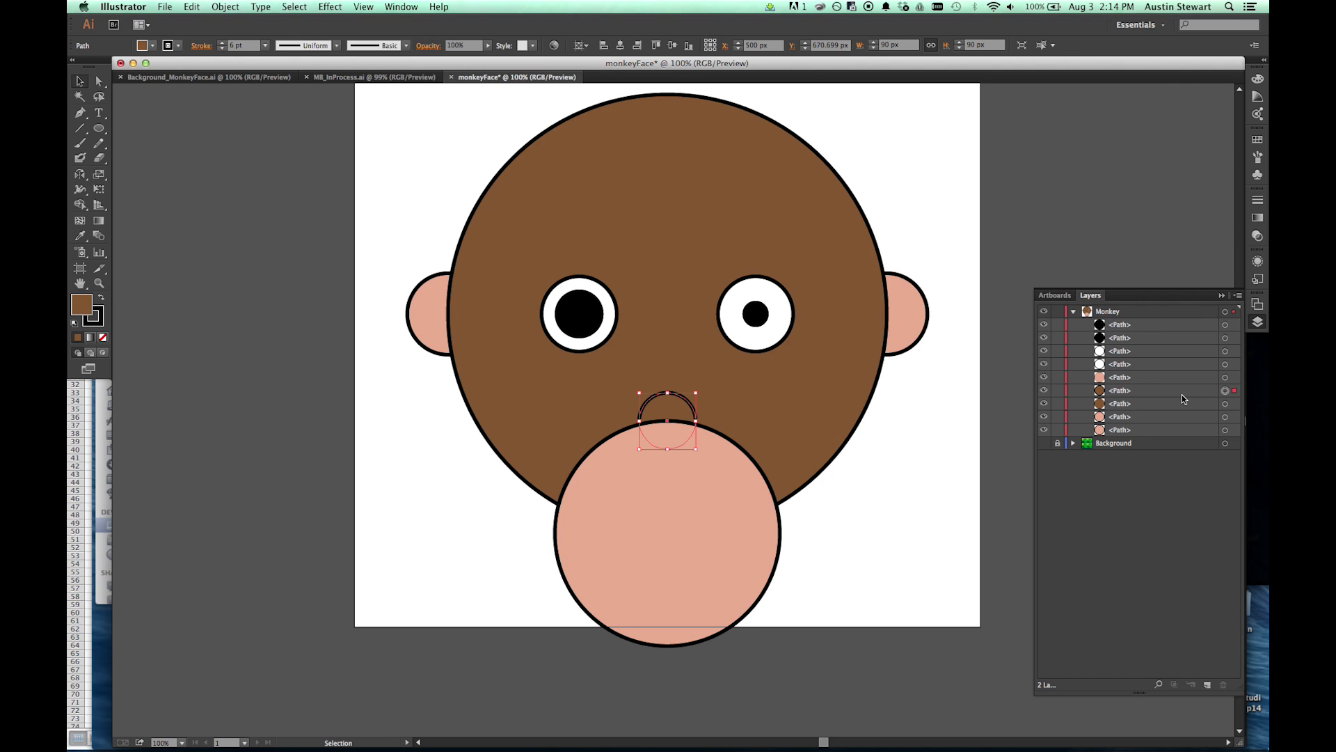
{"action": "left_click", "coordinate": [868, 492]}
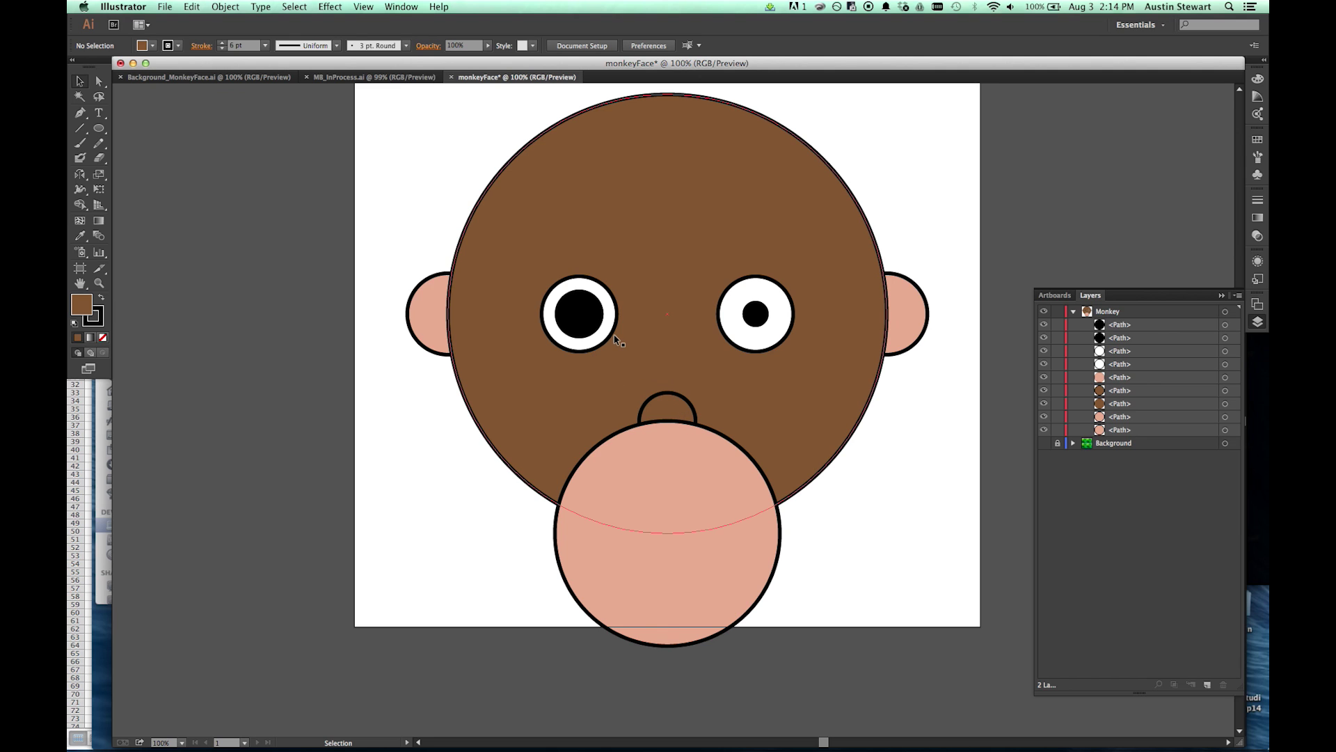
- Try to flatten the nose circle from its upper edge to about 71 px tall, and undo the resize
{"action": "left_click", "coordinate": [680, 400]}
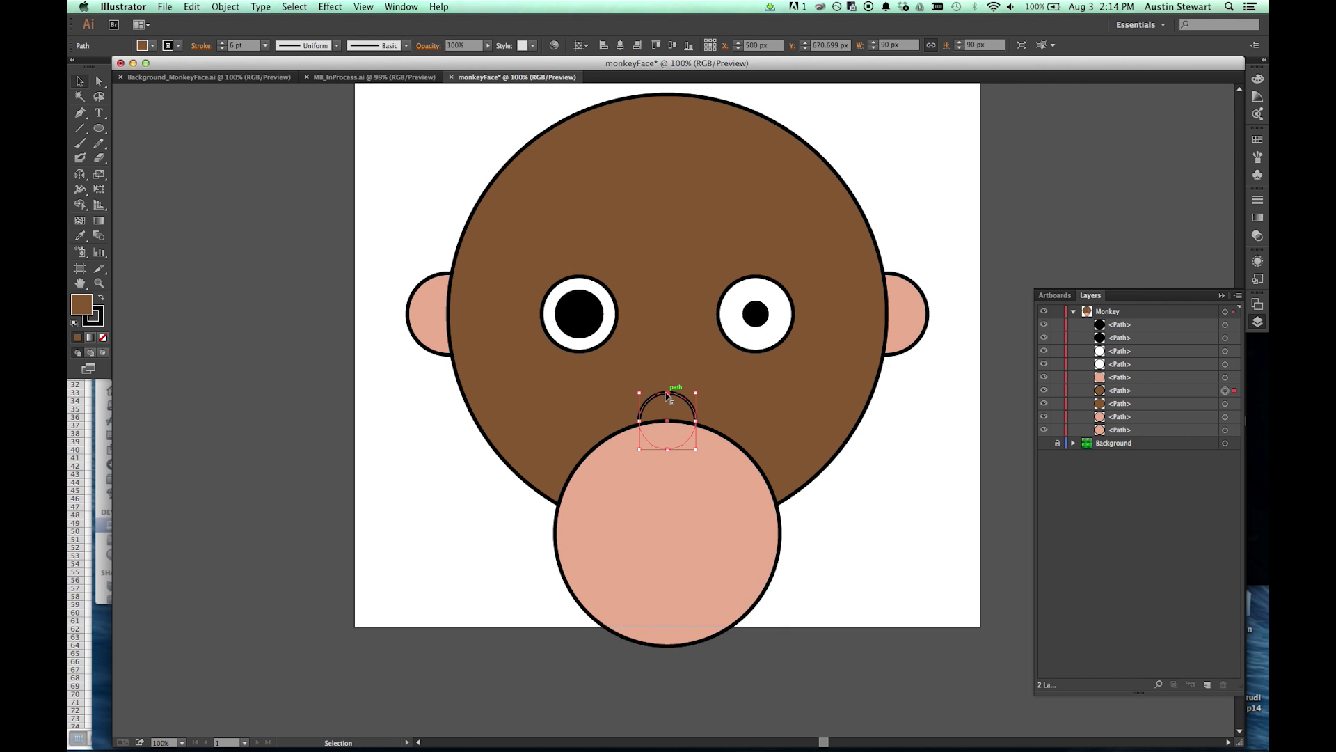
{"action": "left_click_drag", "start_coordinate": [670, 393], "coordinate": [665, 410]}
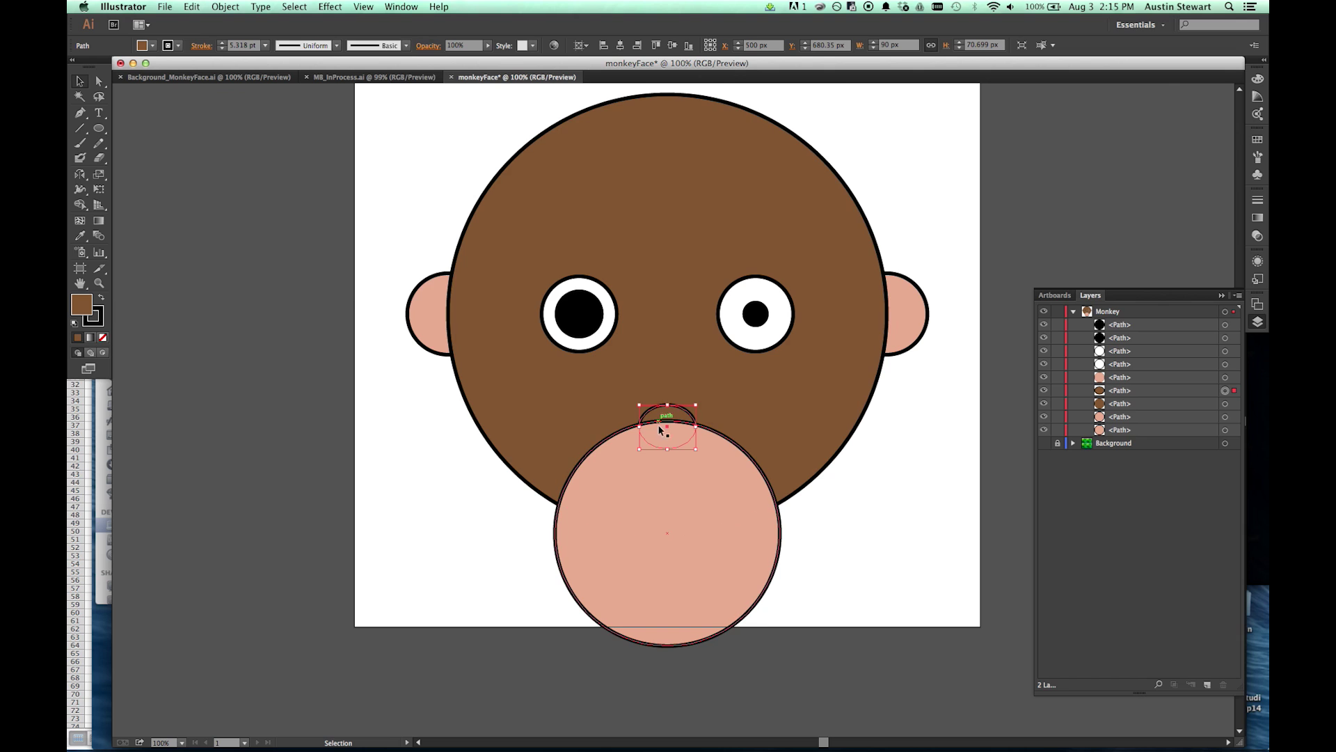
{"action": "key", "text": "super+z"}
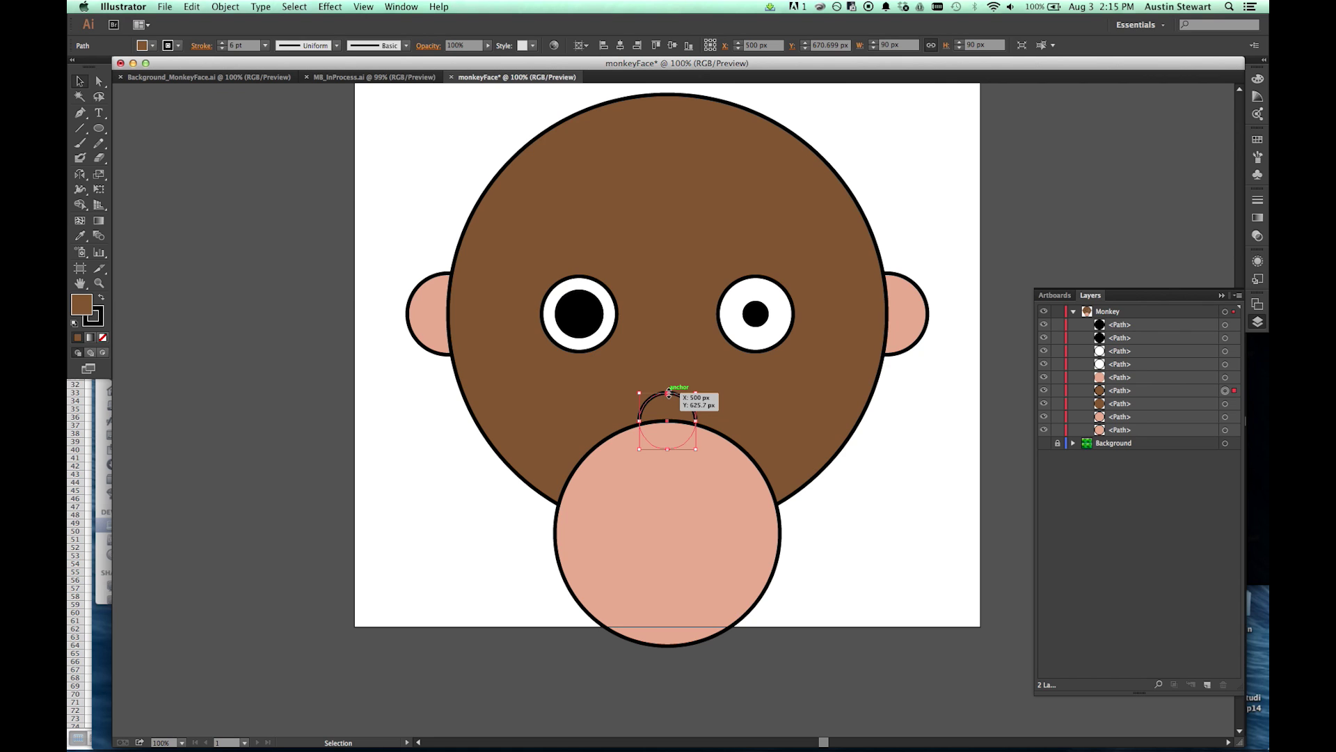
- Flatten the nose symmetrically about its centre to about 75 px tall, keeping it 90 px wide, and deselect it
{"action": "left_click_drag", "start_coordinate": [668, 393], "coordinate": [664, 407]}
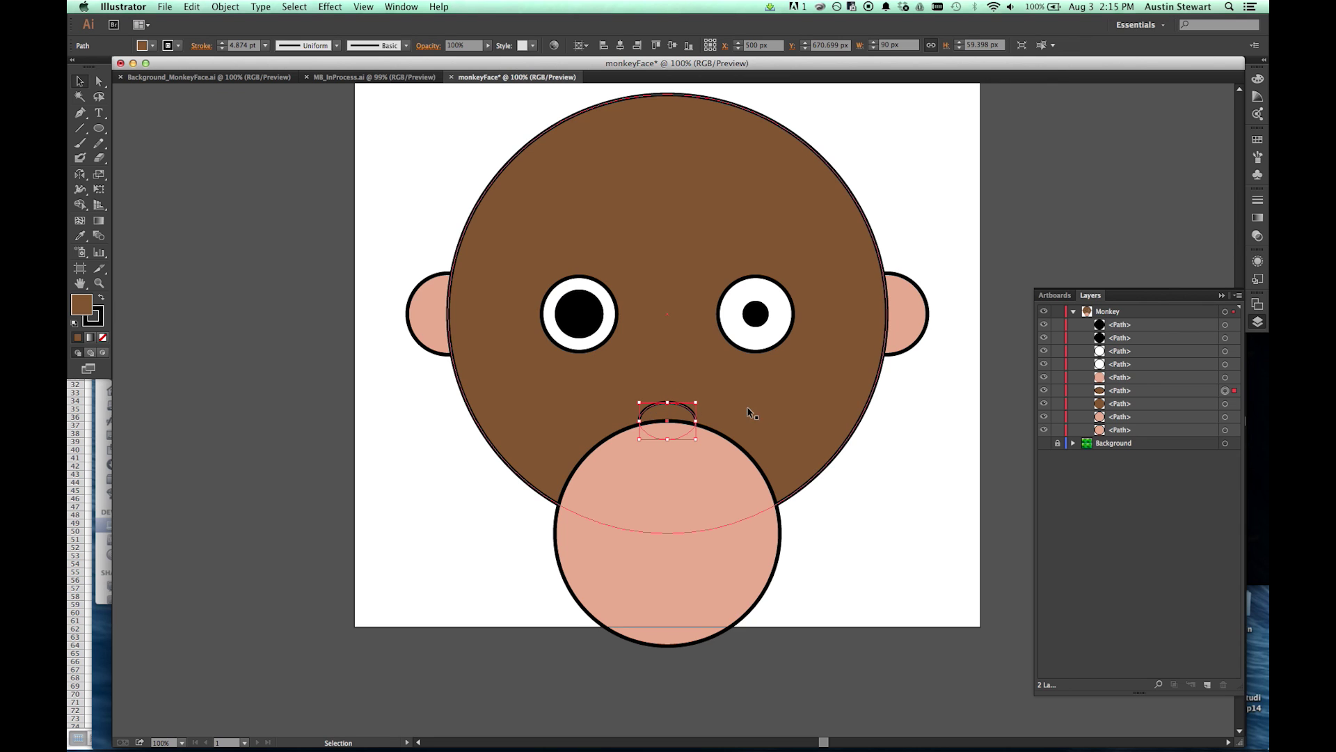
{"action": "left_click", "coordinate": [945, 508]}
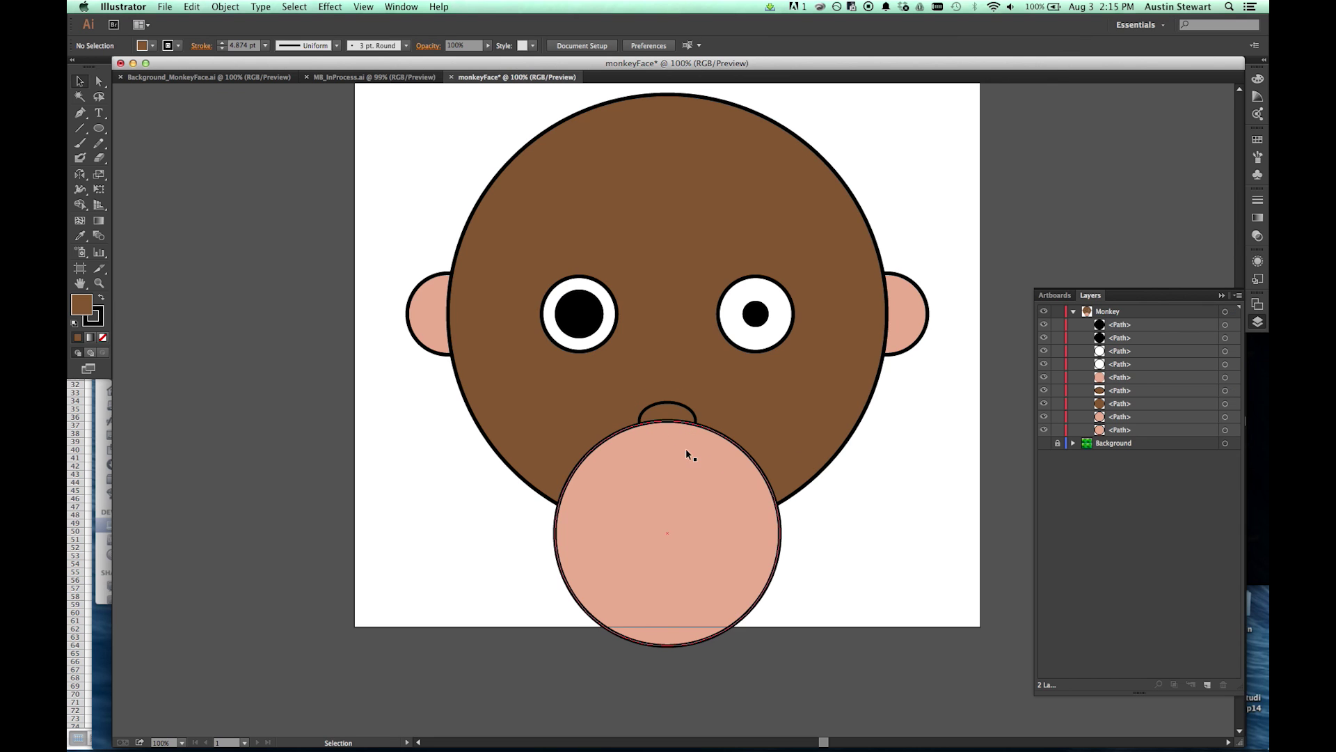
{"action": "left_click", "coordinate": [669, 403]}
{"action": "left_click_drag", "start_coordinate": [669, 404], "coordinate": [669, 396]}
{"action": "left_click", "coordinate": [865, 514]}
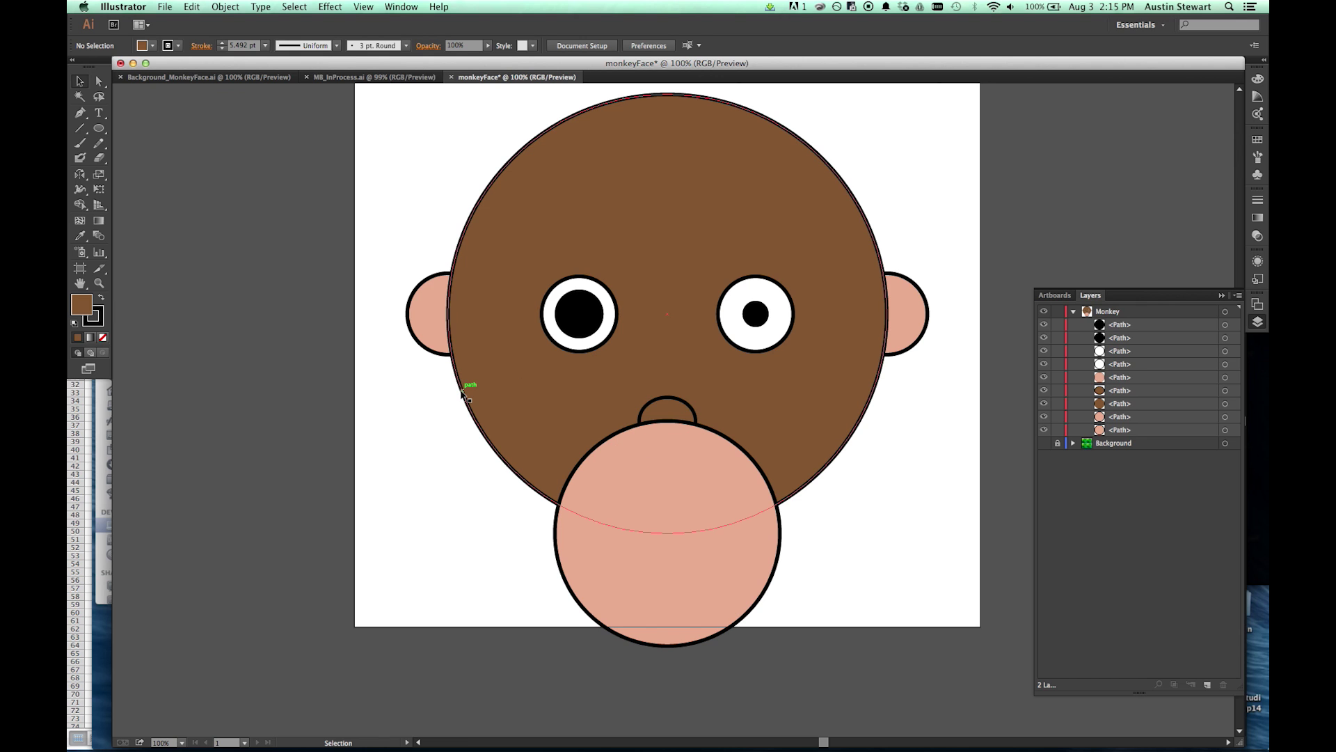
{"action": "left_click", "coordinate": [666, 403]}
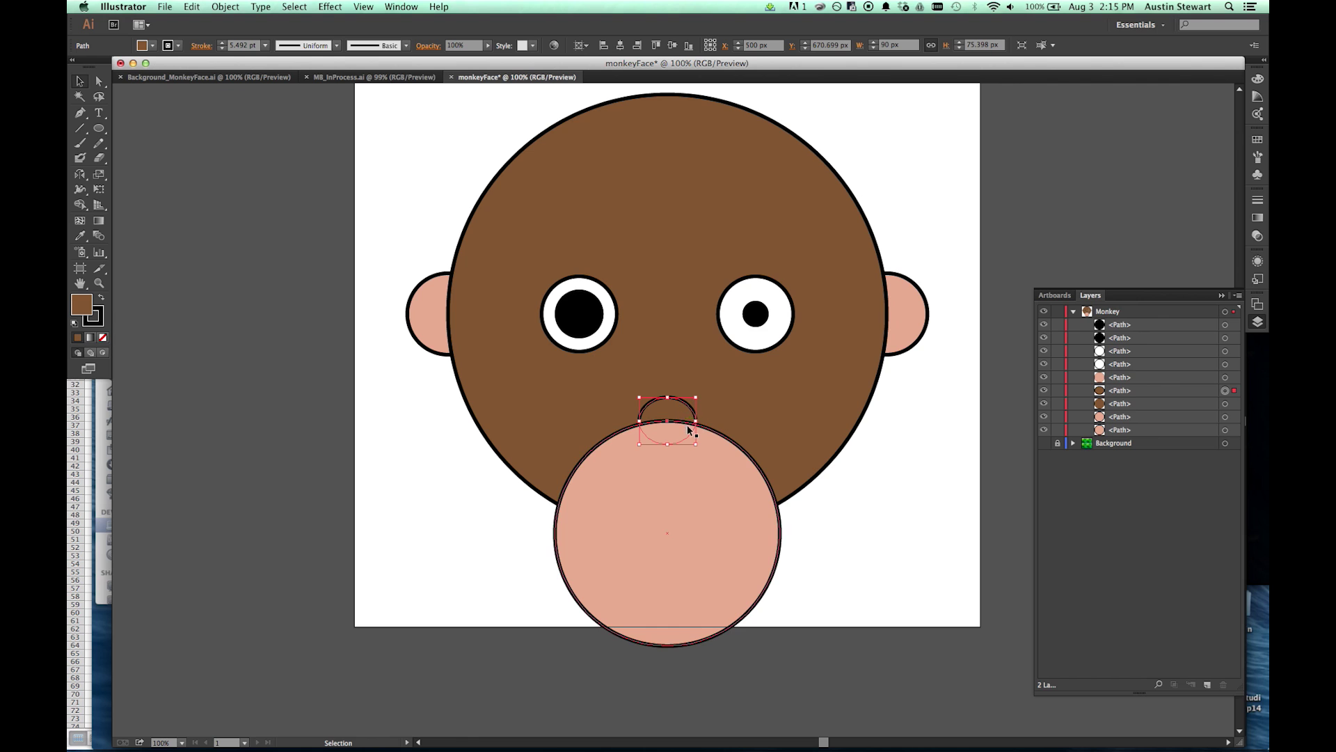
{"action": "left_click", "coordinate": [848, 501]}
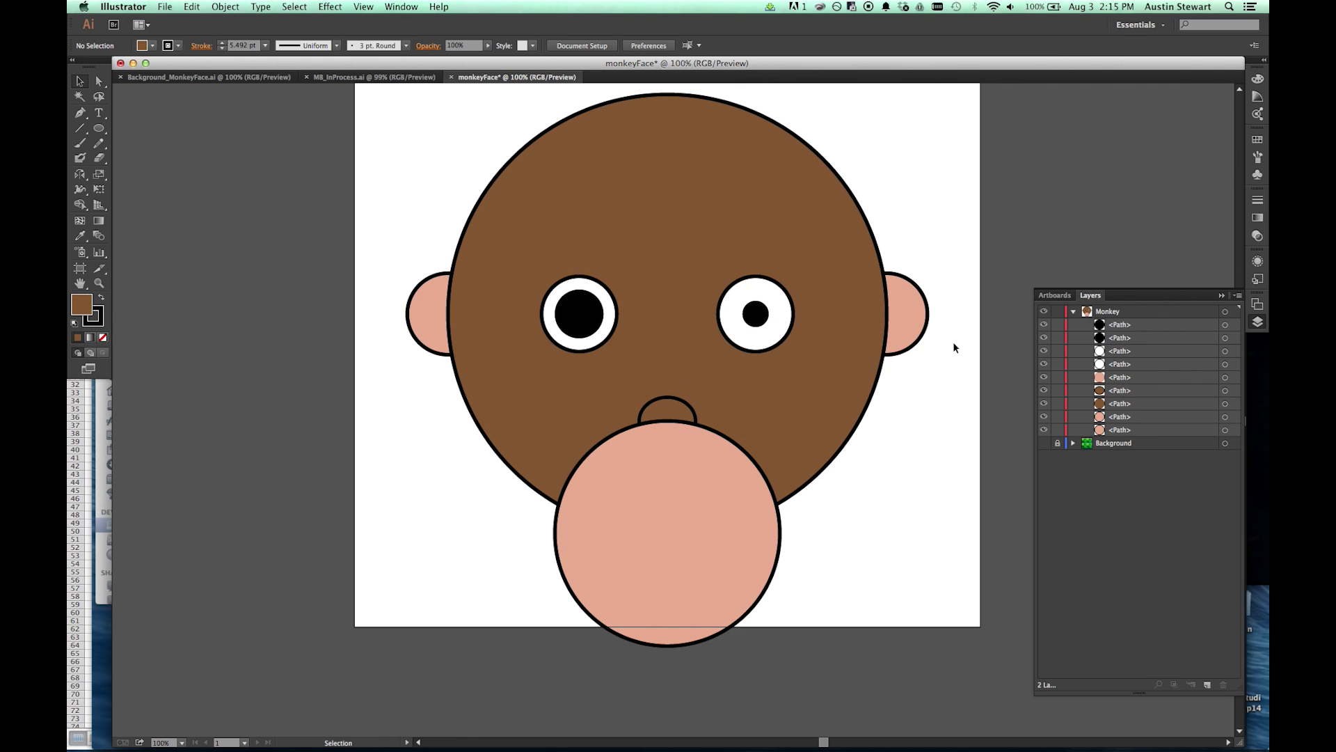
- Select both pink ear circles together
{"action": "left_click", "coordinate": [911, 317]}
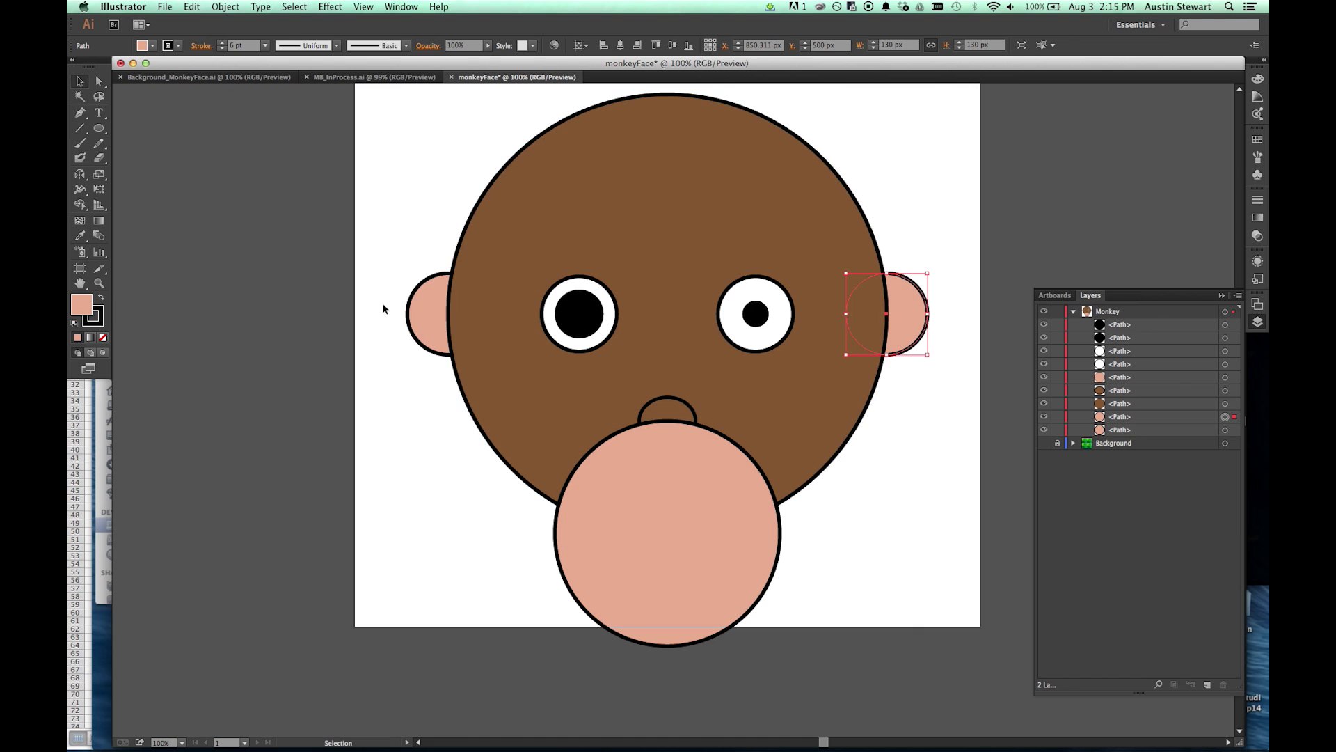
{"action": "left_click", "coordinate": [421, 315]}
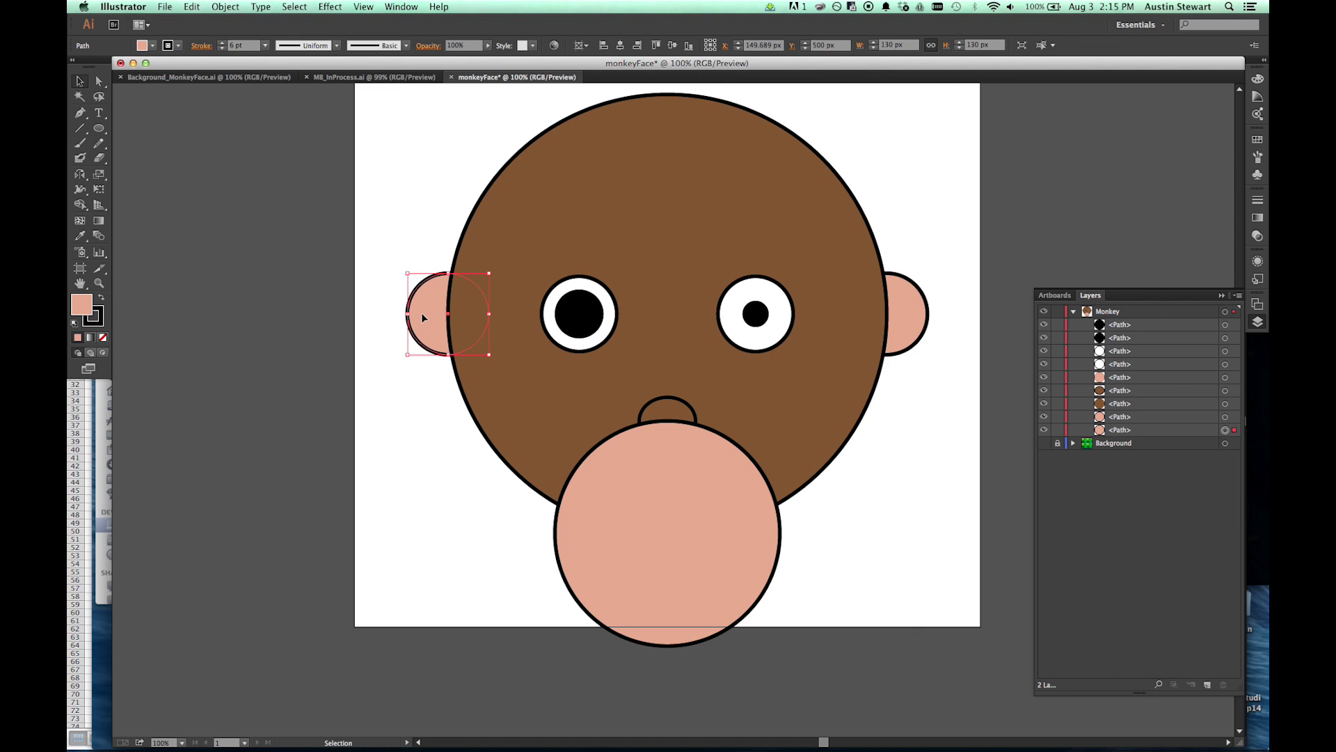
{"action": "left_click", "coordinate": [920, 327], "text": "shift"}
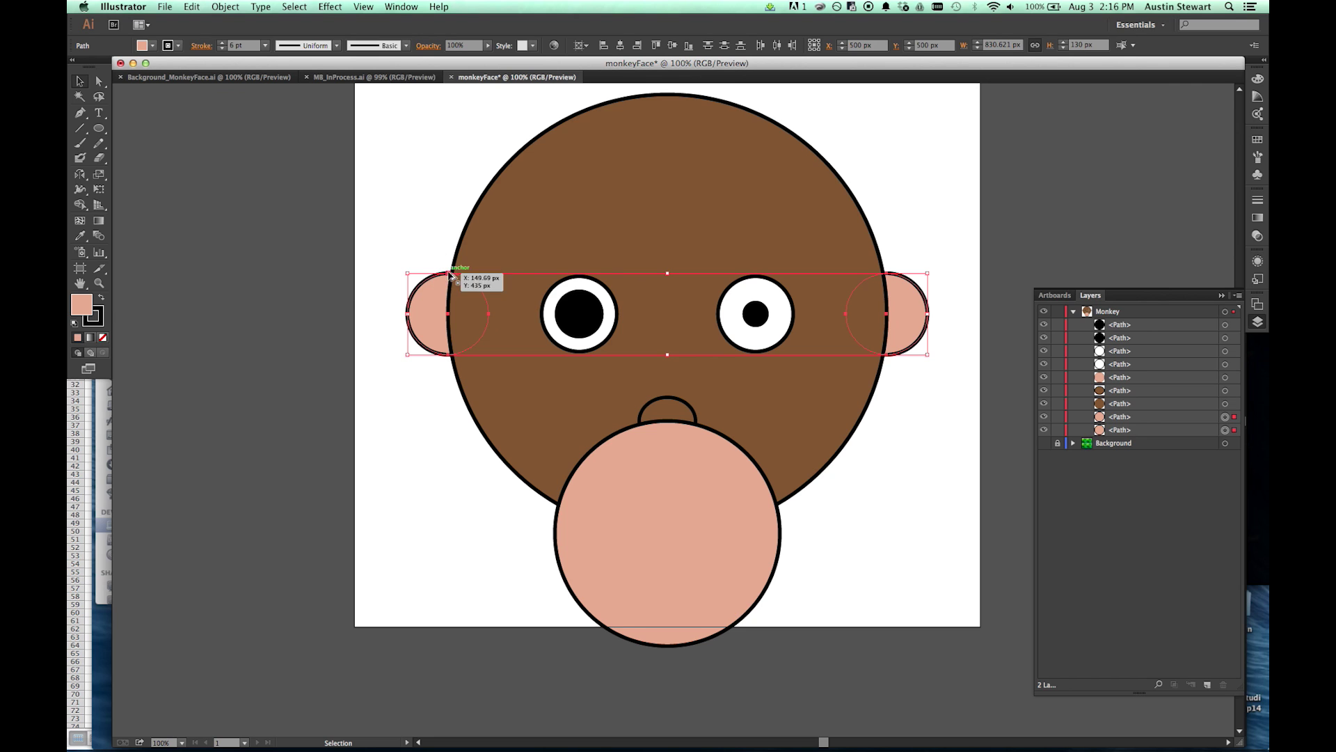
- Try to copy both ears straight up by about 73 px, and undo the duplication
{"action": "left_click_drag", "start_coordinate": [440, 302], "coordinate": [441, 257]}
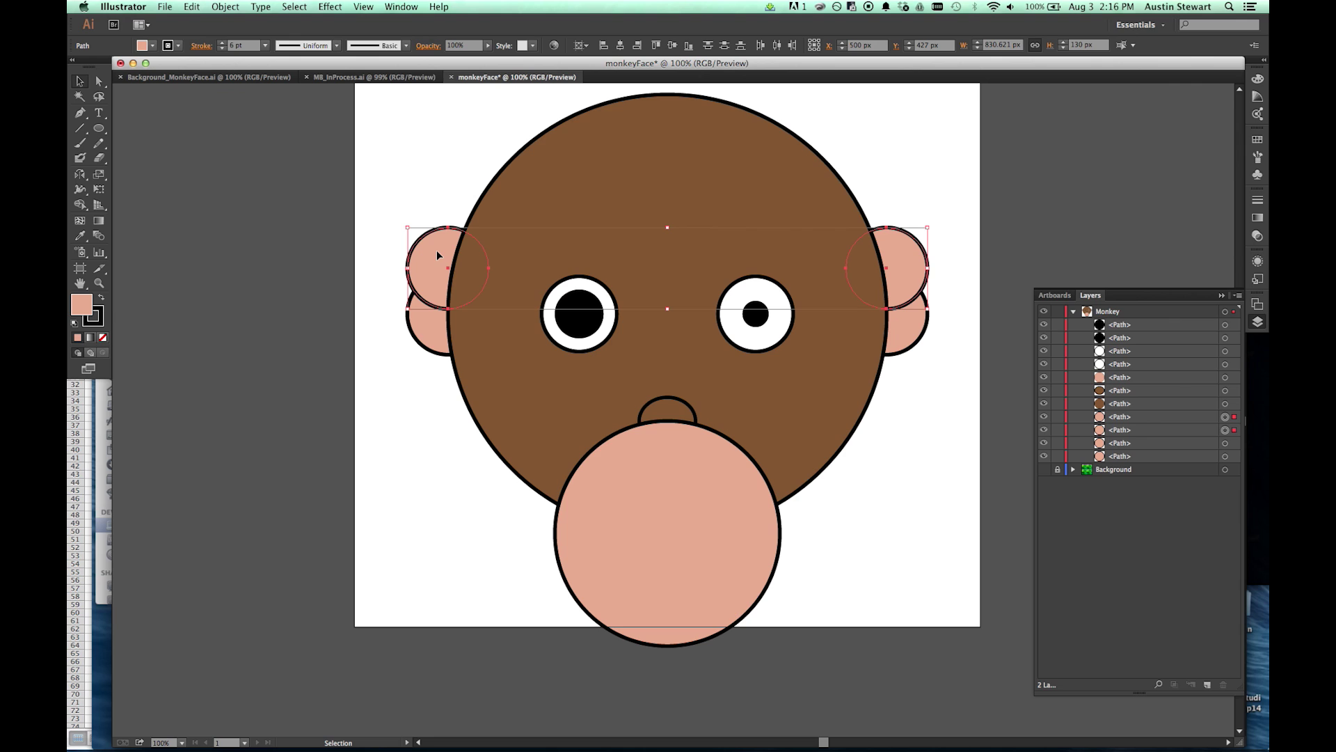
{"action": "key", "text": "a"}
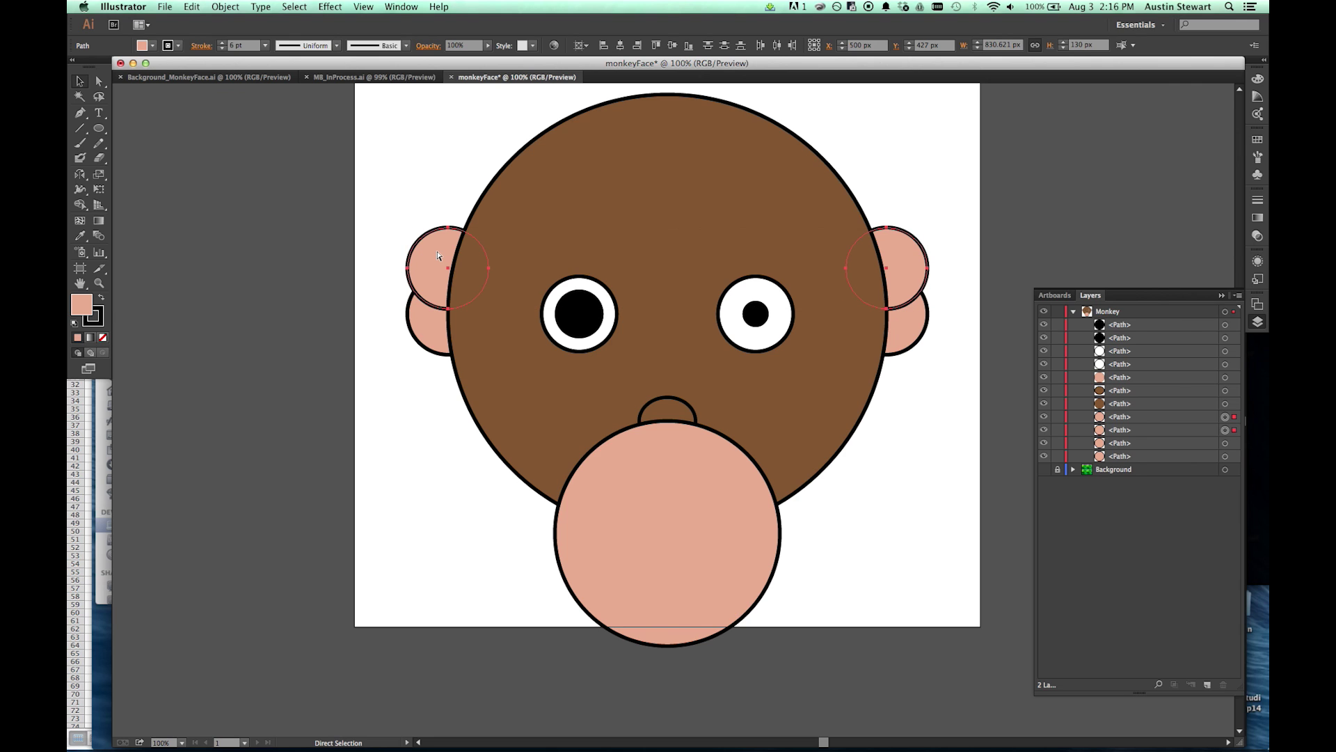
{"action": "key", "text": "ctrl+z"}
{"action": "key", "text": "v"}
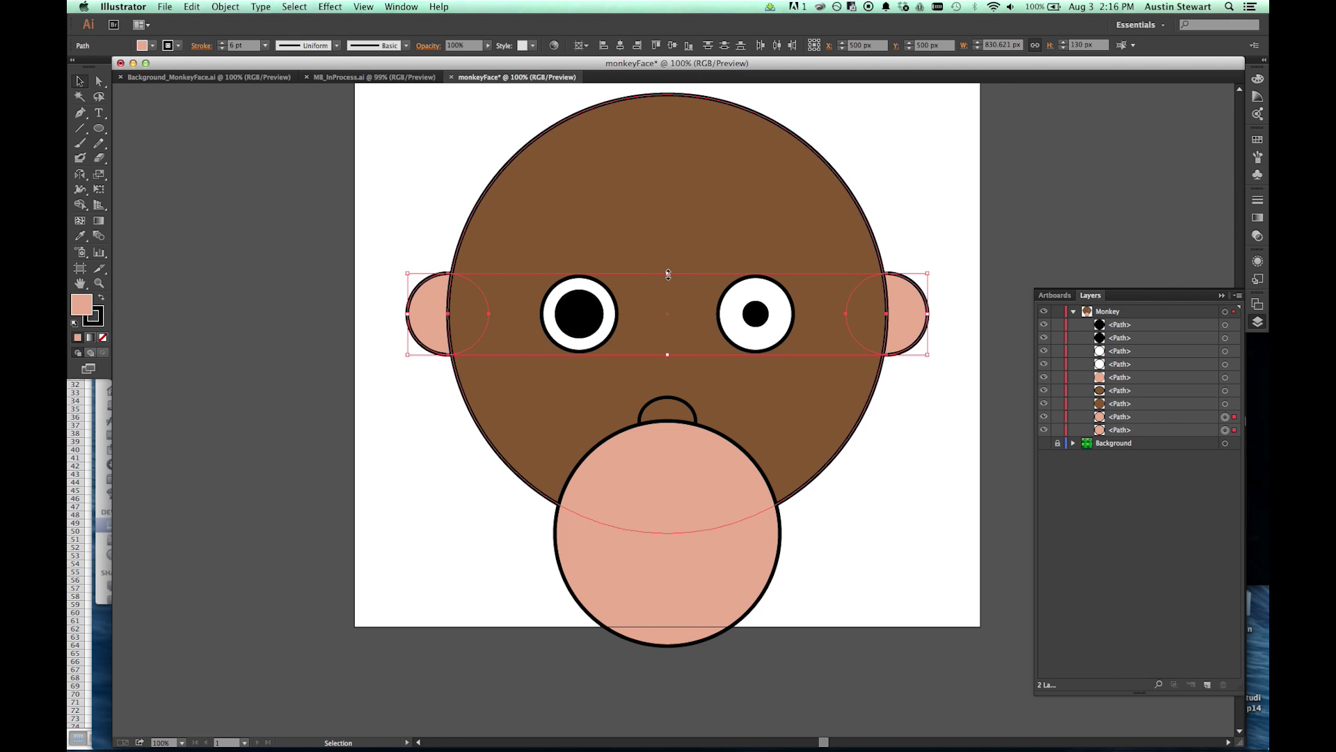
- Stretch both selected ears vertically about their centres to 160 px tall
{"action": "left_click_drag", "start_coordinate": [668, 274], "coordinate": [668, 266]}
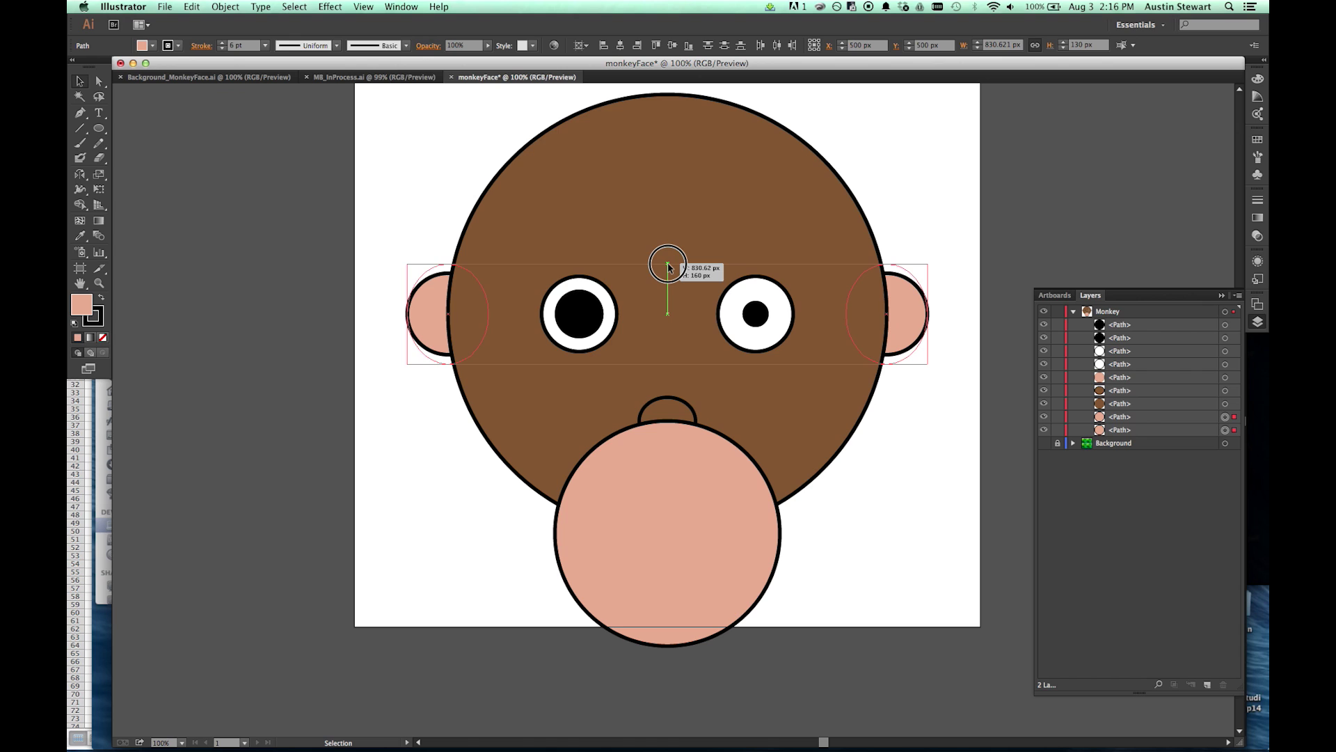
{"action": "left_click_drag", "start_coordinate": [668, 265], "coordinate": [668, 267]}
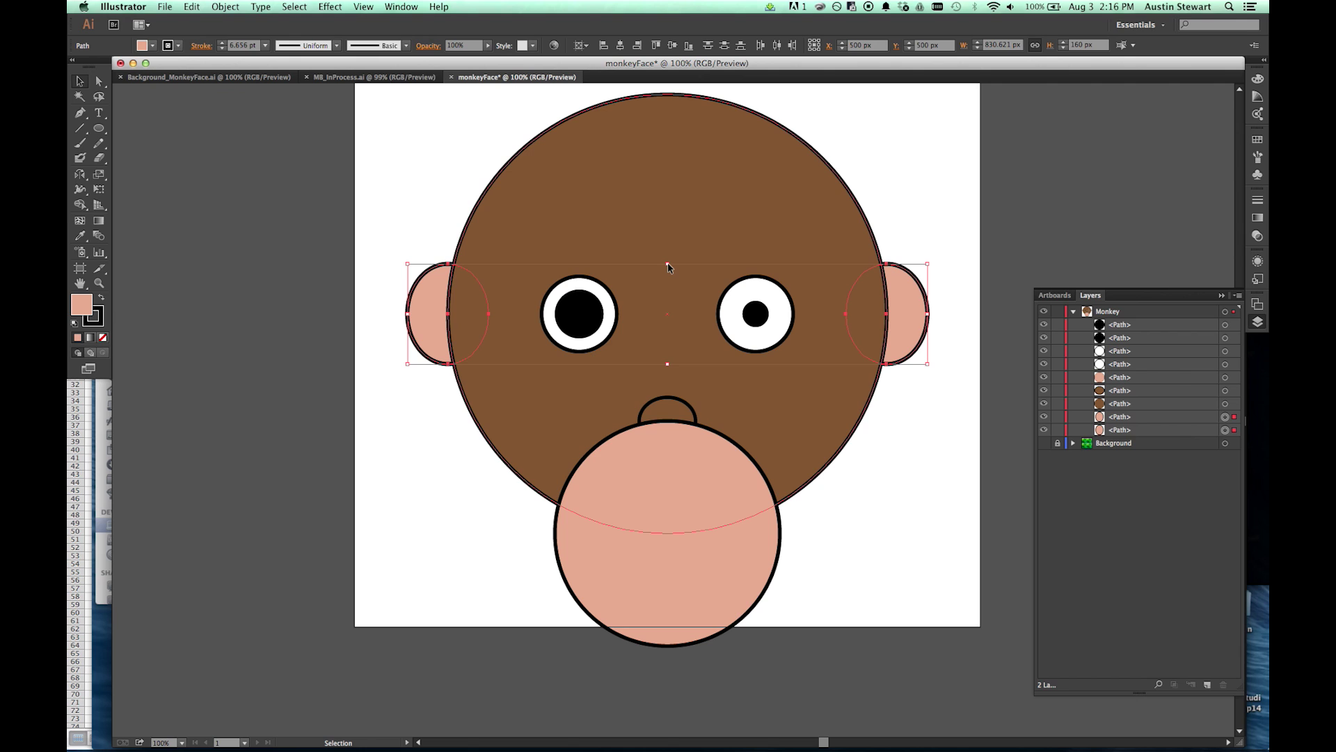
- Try to enlarge both white eye circles together about their shared centre to 158 px tall, and undo the resize
{"action": "left_click", "coordinate": [602, 284]}
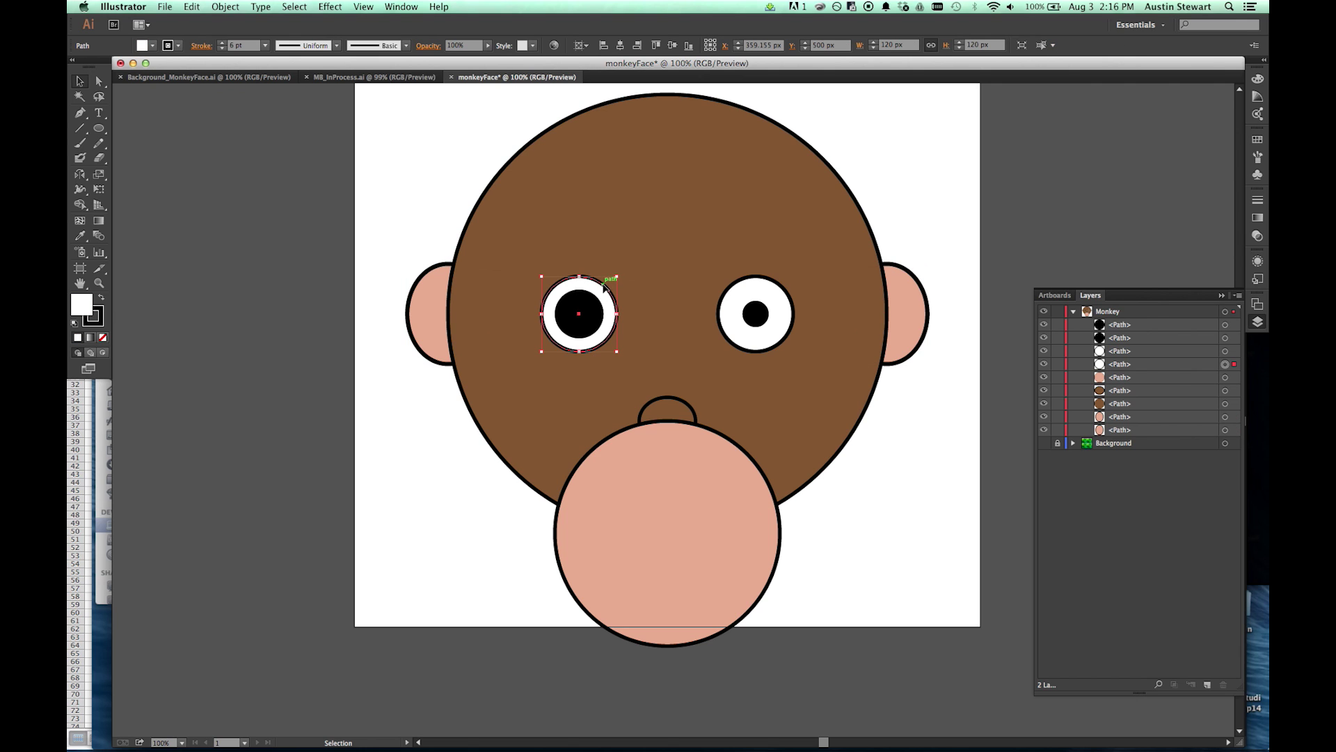
{"action": "left_click", "coordinate": [771, 281], "text": "shift"}
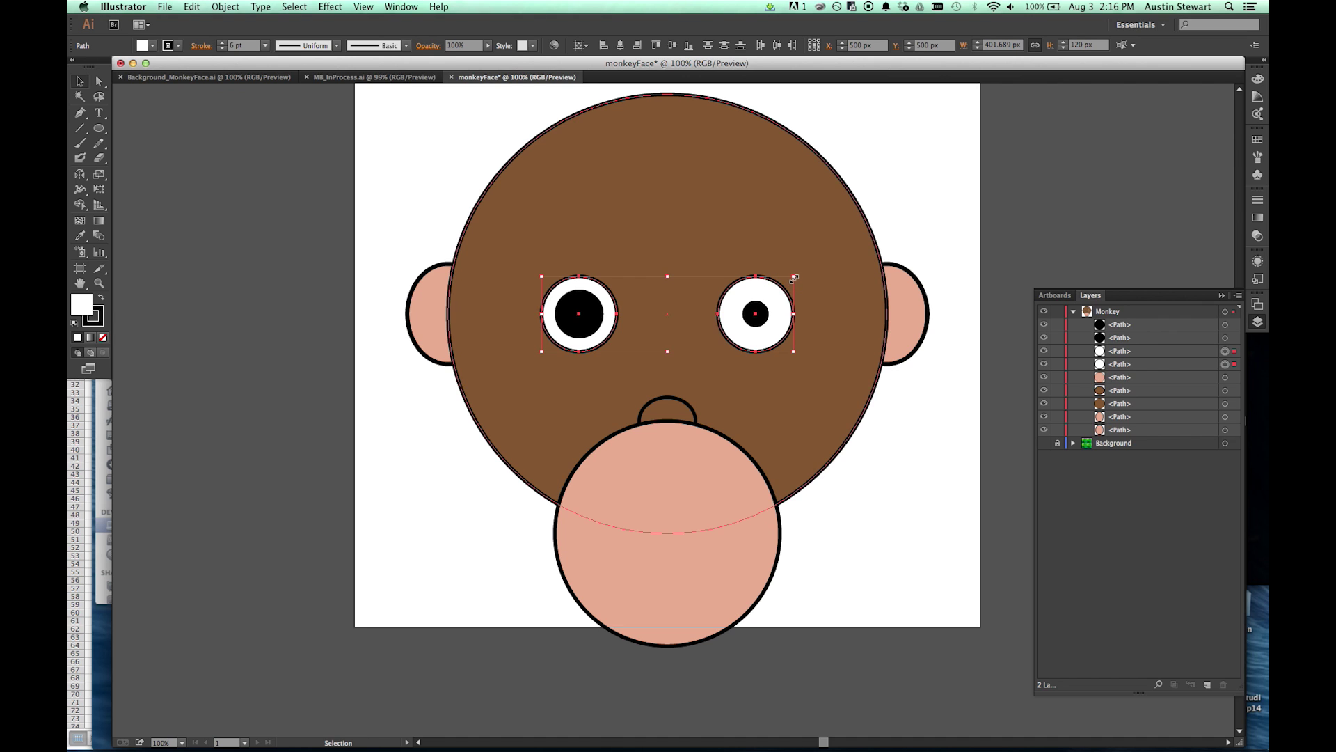
{"action": "mouse_move", "coordinate": [794, 278]}
{"action": "left_mouse_down"}
{"action": "mouse_move", "coordinate": [1005, 190]}
{"action": "mouse_move", "coordinate": [865, 265]}
{"action": "left_mouse_up"}
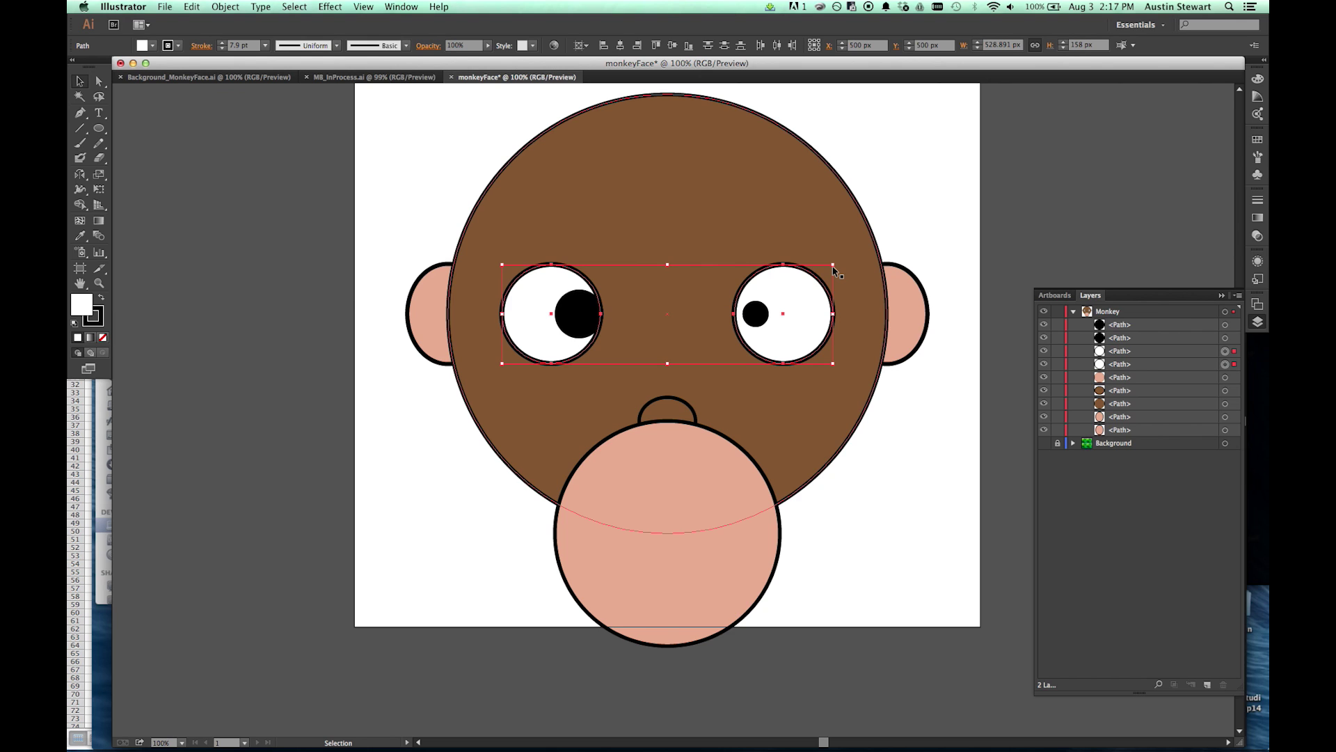
{"action": "key", "text": "super+z"}
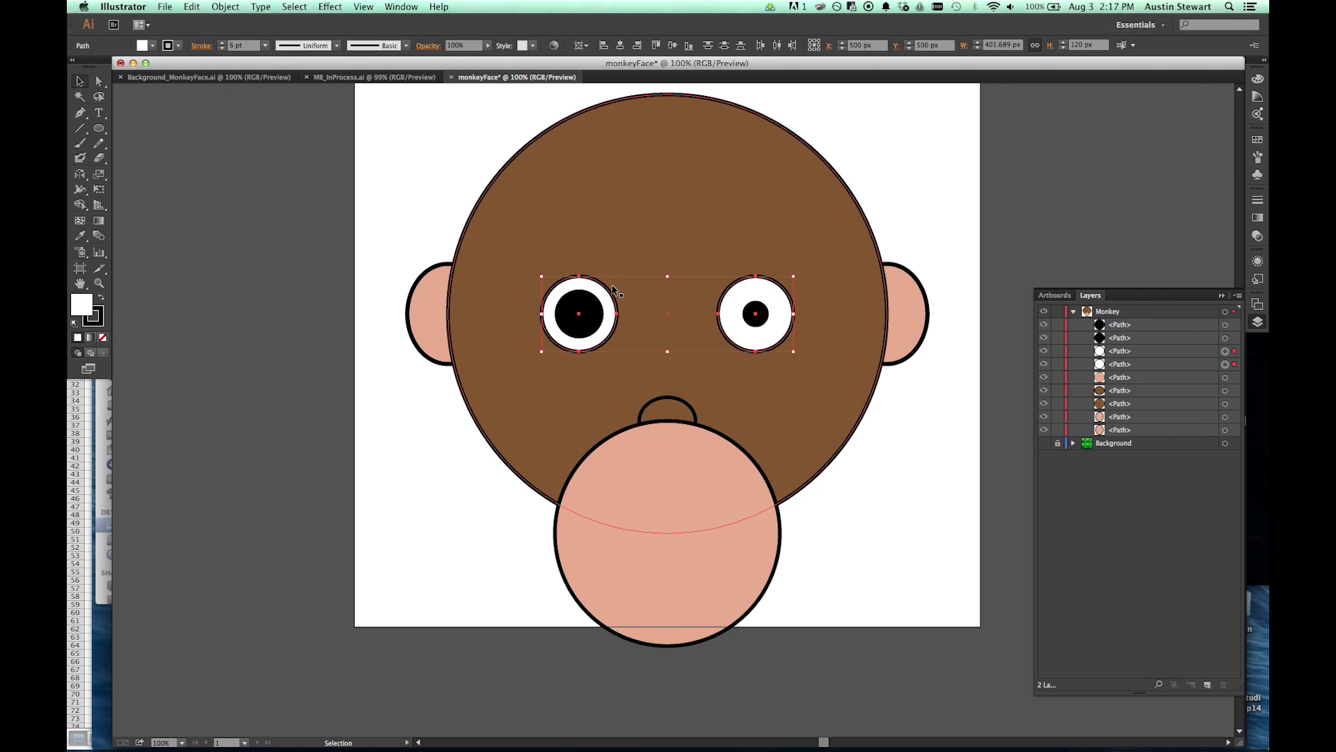
- Set the white circle of the eye with the larger pupil to 160 px wide and 160 px high
{"action": "left_click", "coordinate": [604, 287]}
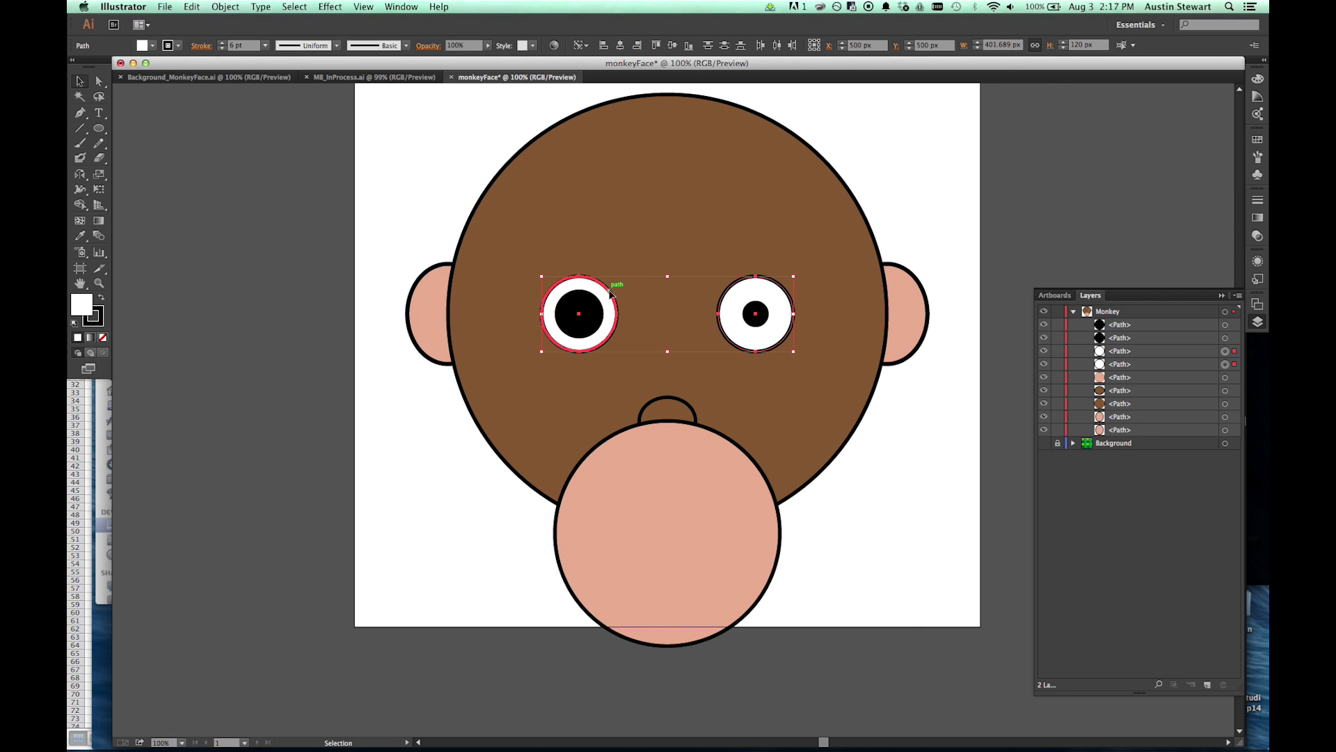
{"action": "left_click", "coordinate": [288, 273]}
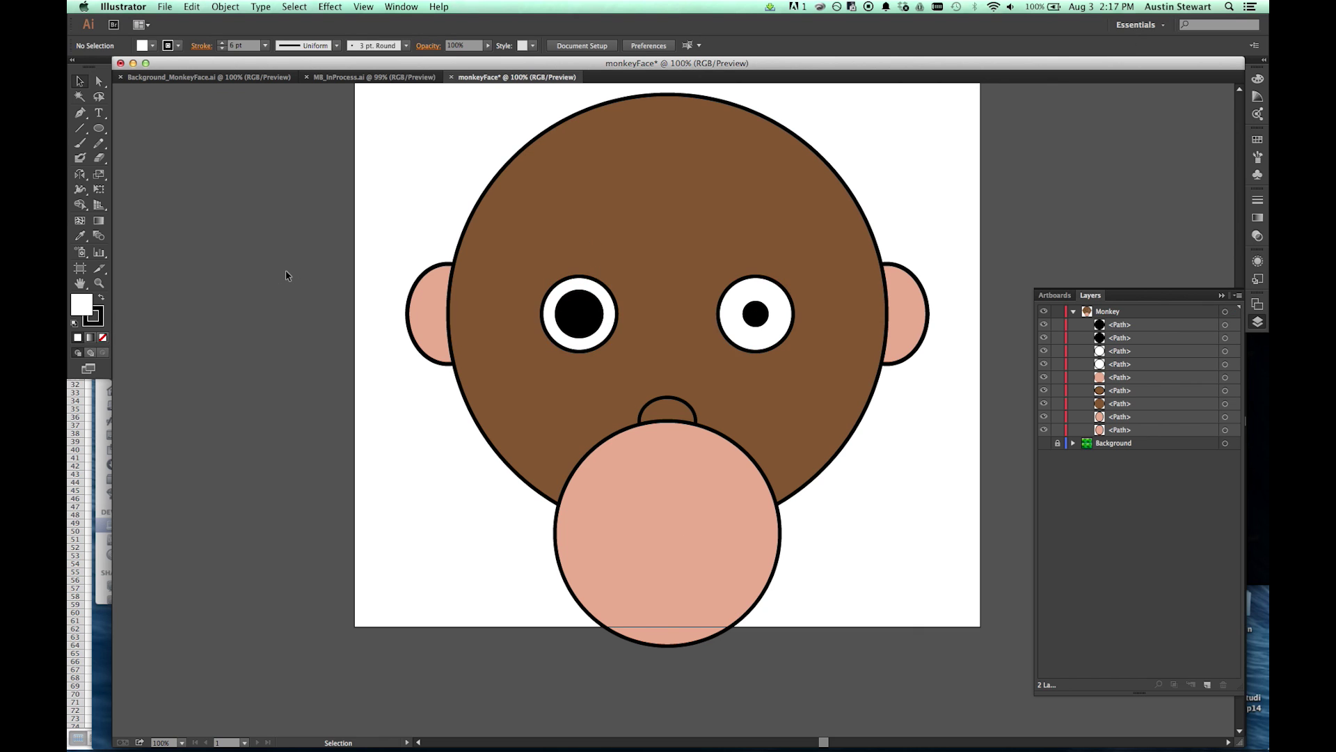
{"action": "left_click", "coordinate": [604, 290]}
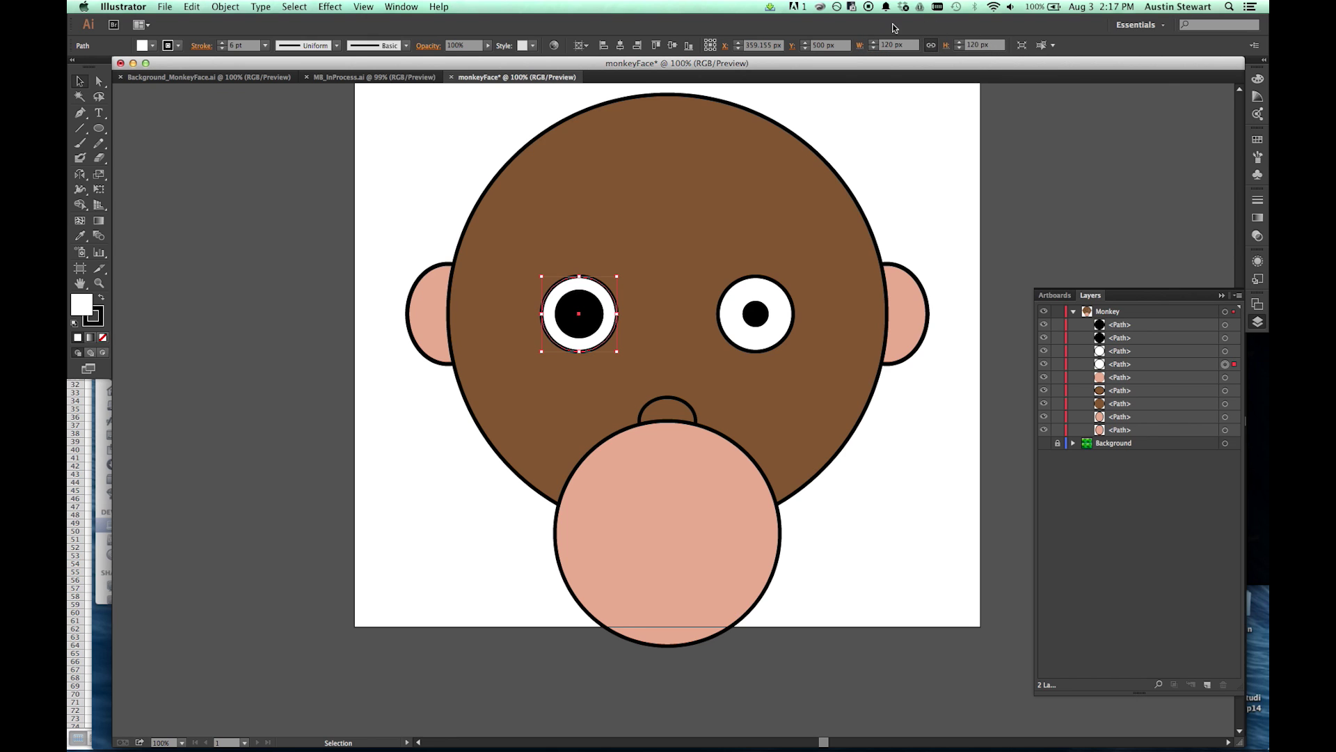
{"action": "double_click", "coordinate": [882, 46]}
{"action": "type", "text": "160"}
{"action": "key", "text": "Tab"}
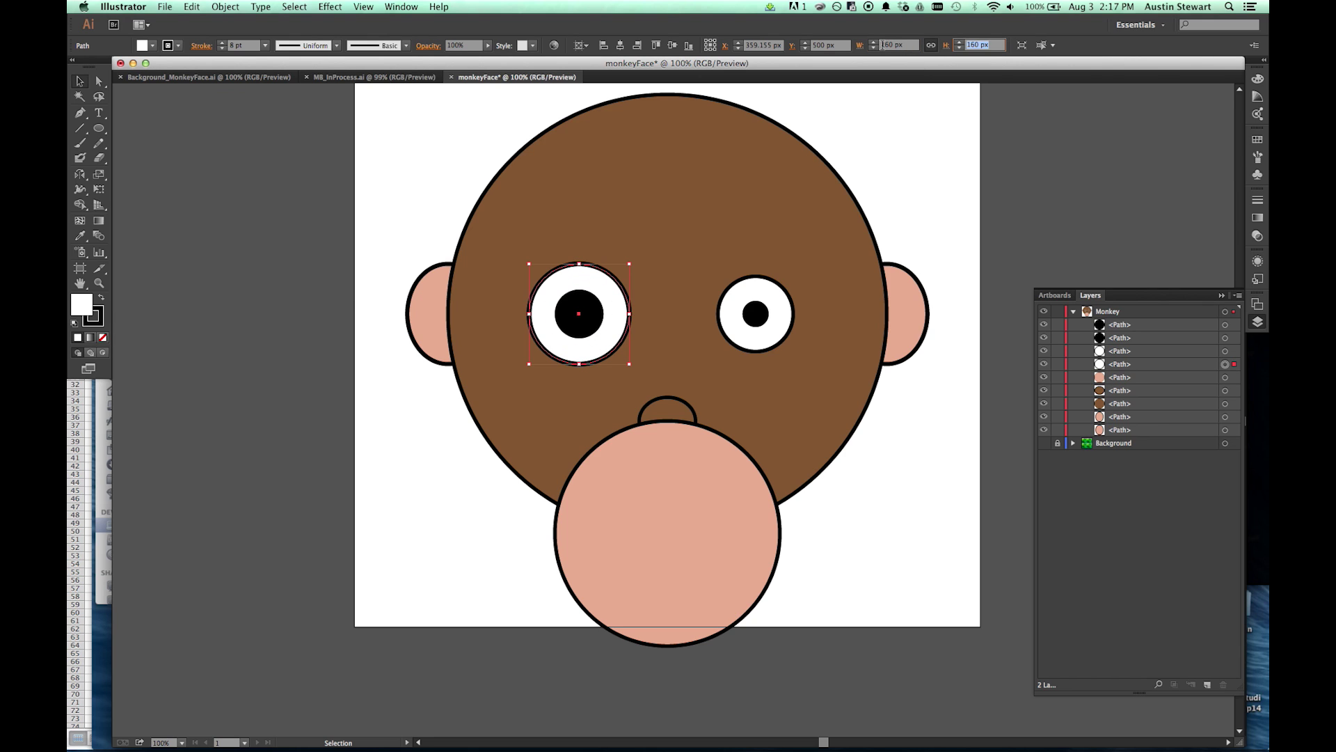
- Set the white circle of the eye with the smaller pupil to 160 px wide and high
{"action": "left_click", "coordinate": [769, 281]}
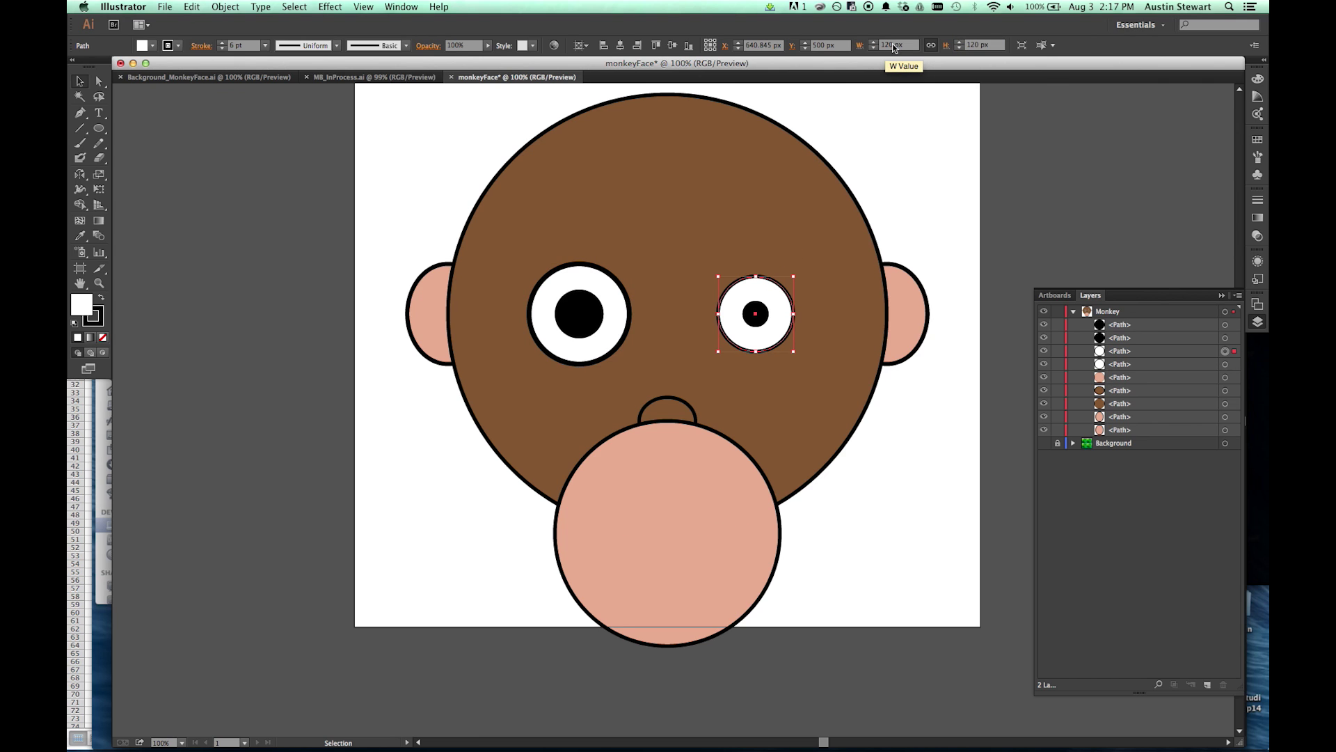
{"action": "left_click", "coordinate": [895, 45]}
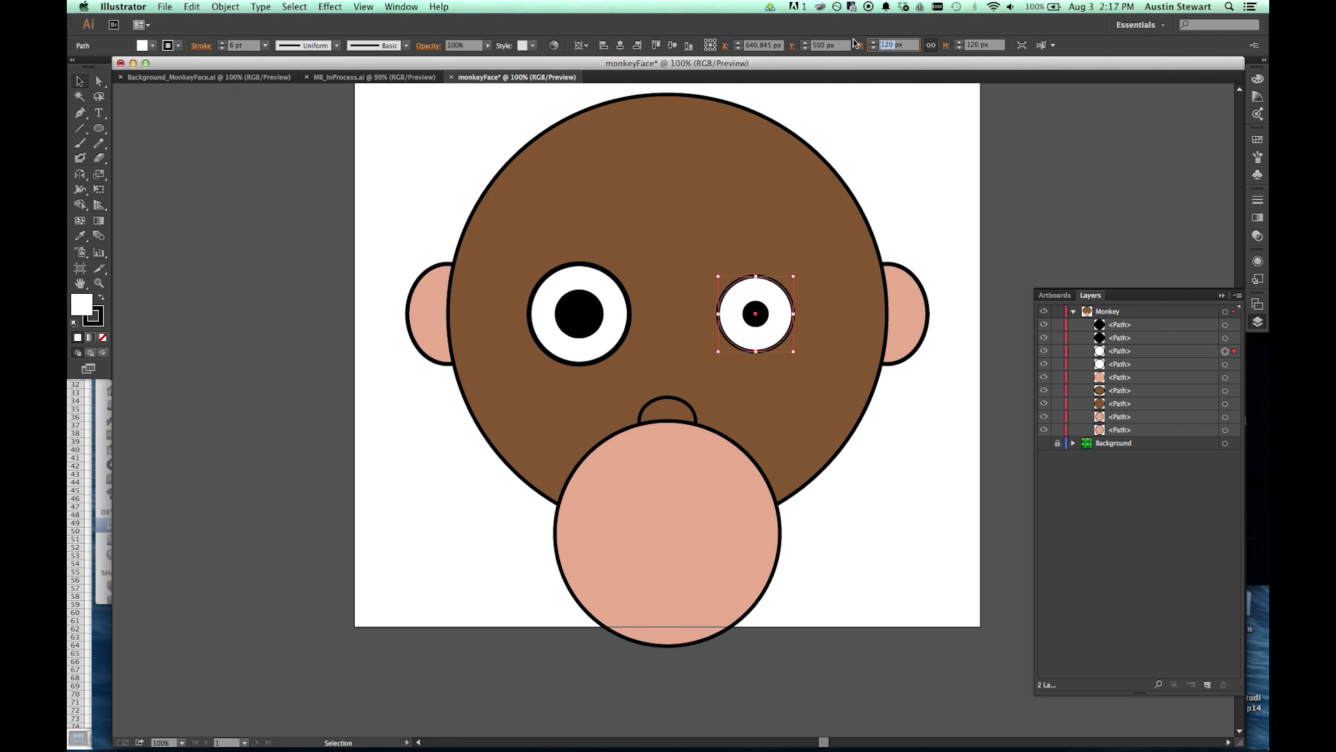
{"action": "type", "text": "160"}
{"action": "key", "text": "Tab"}
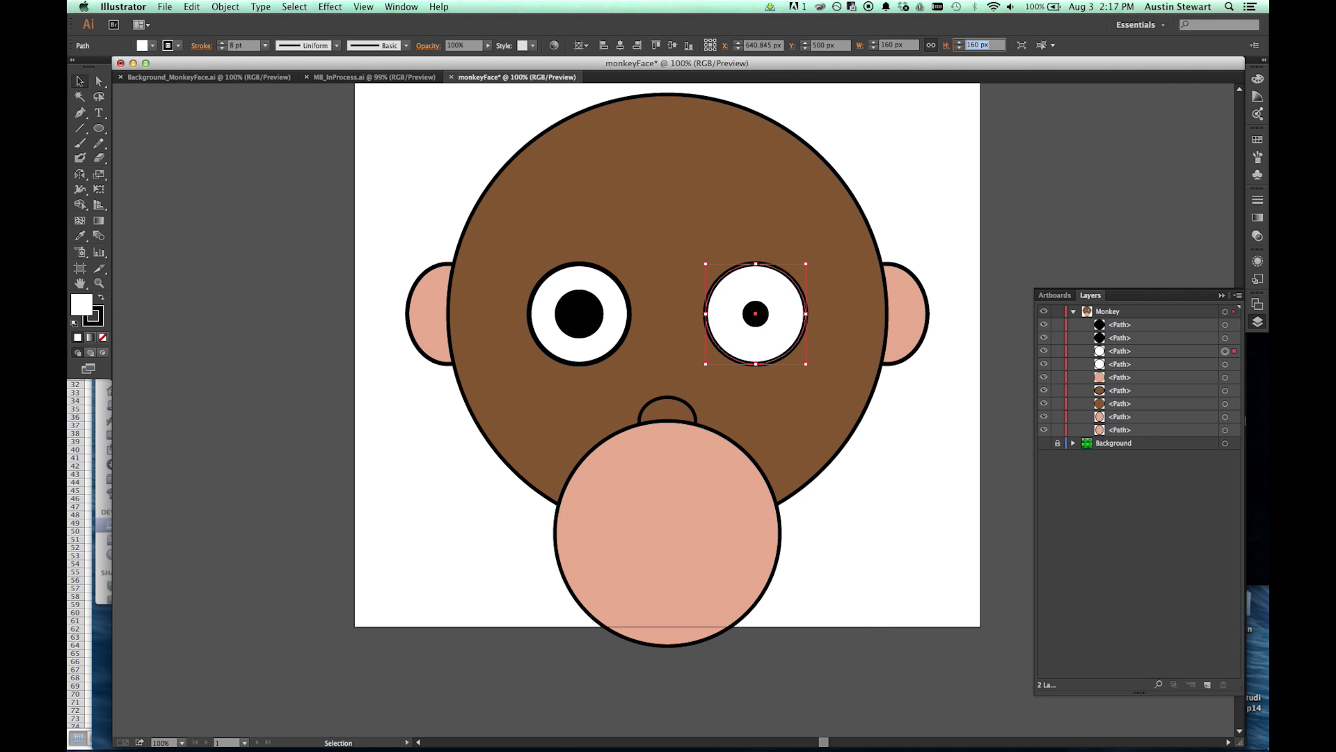
- Enlarge the bigger black pupil proportionally about its centre to about 108 px in diameter
{"action": "left_click", "coordinate": [592, 307]}
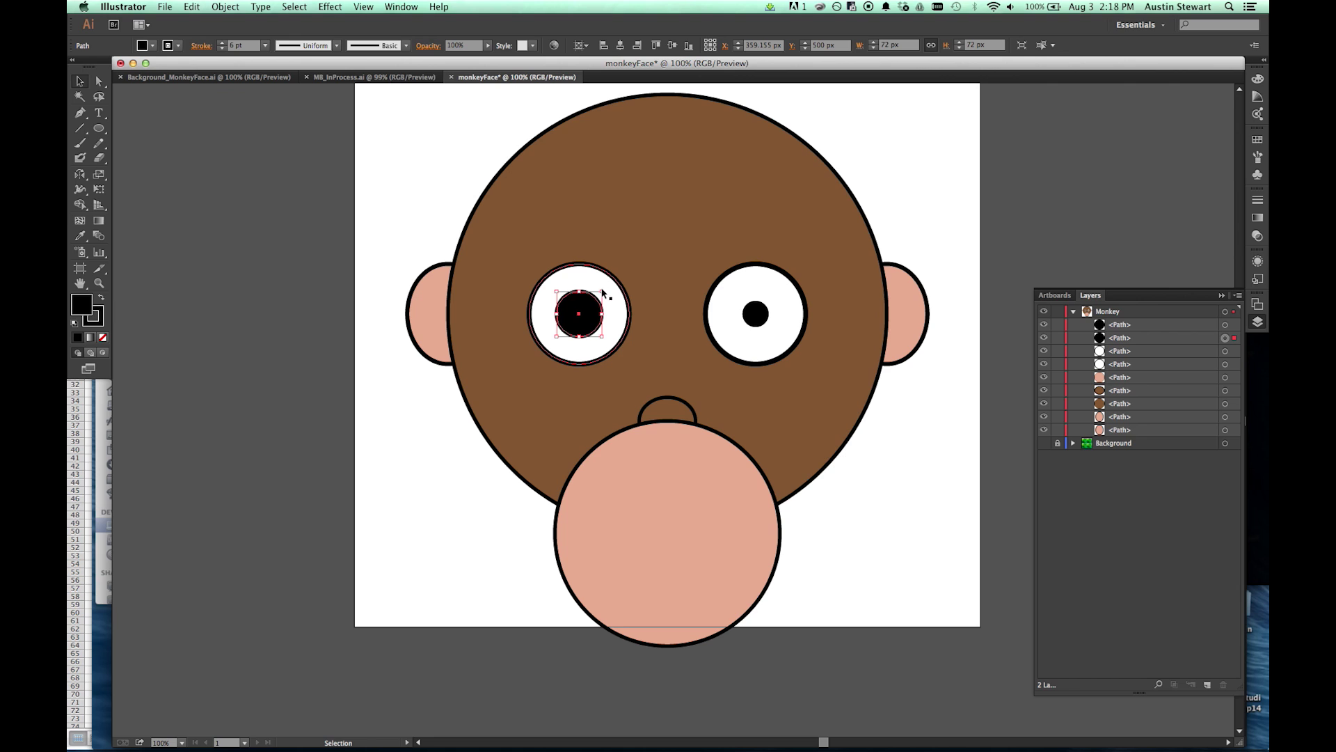
{"action": "left_click_drag", "start_coordinate": [602, 293], "coordinate": [616, 281]}
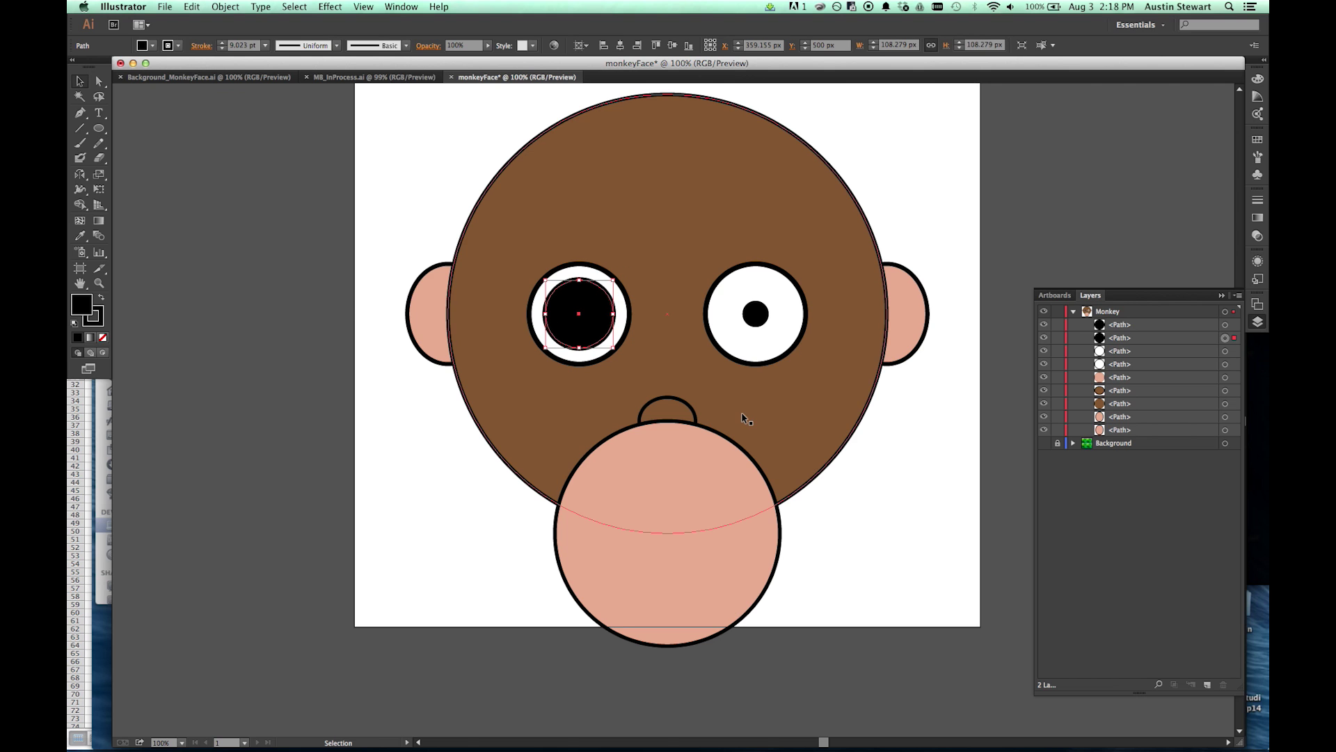
{"action": "left_click", "coordinate": [895, 528]}
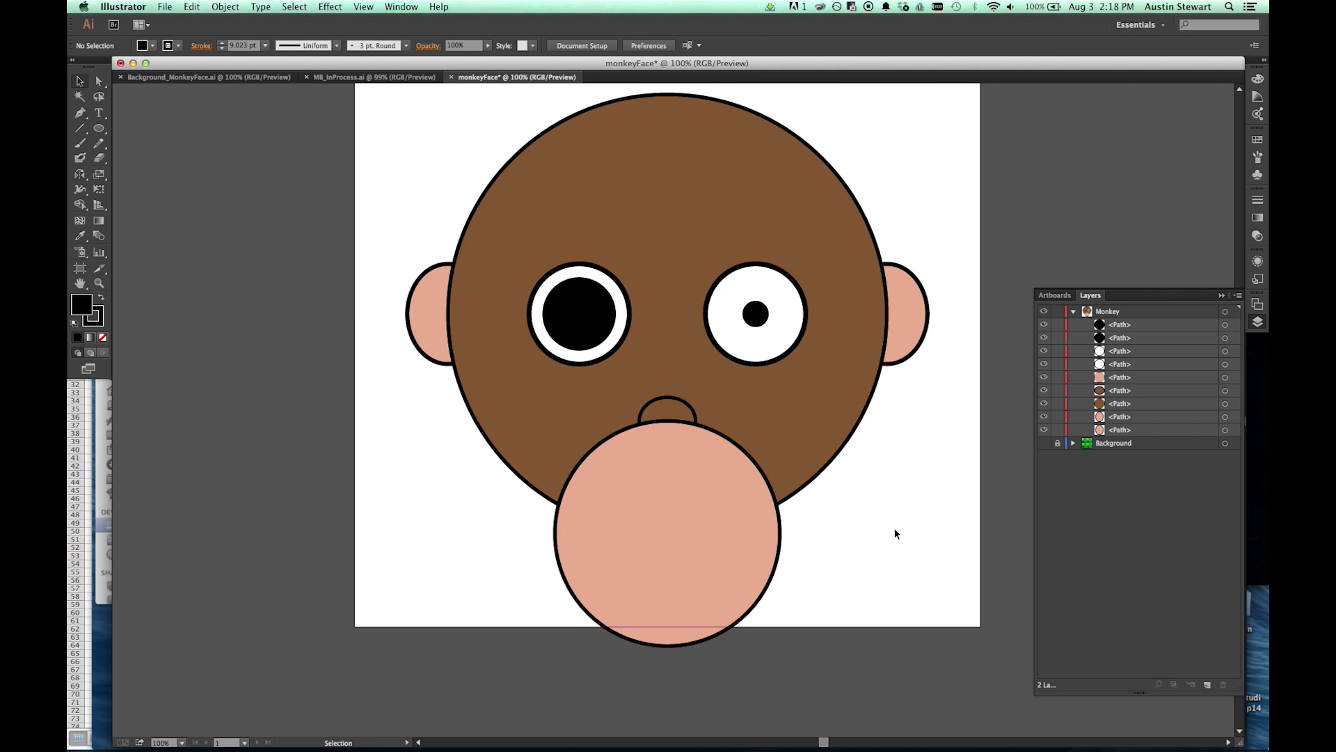
- Nudge the nose and mouth circles together straight up by about 74 px
{"action": "left_click", "coordinate": [611, 437]}
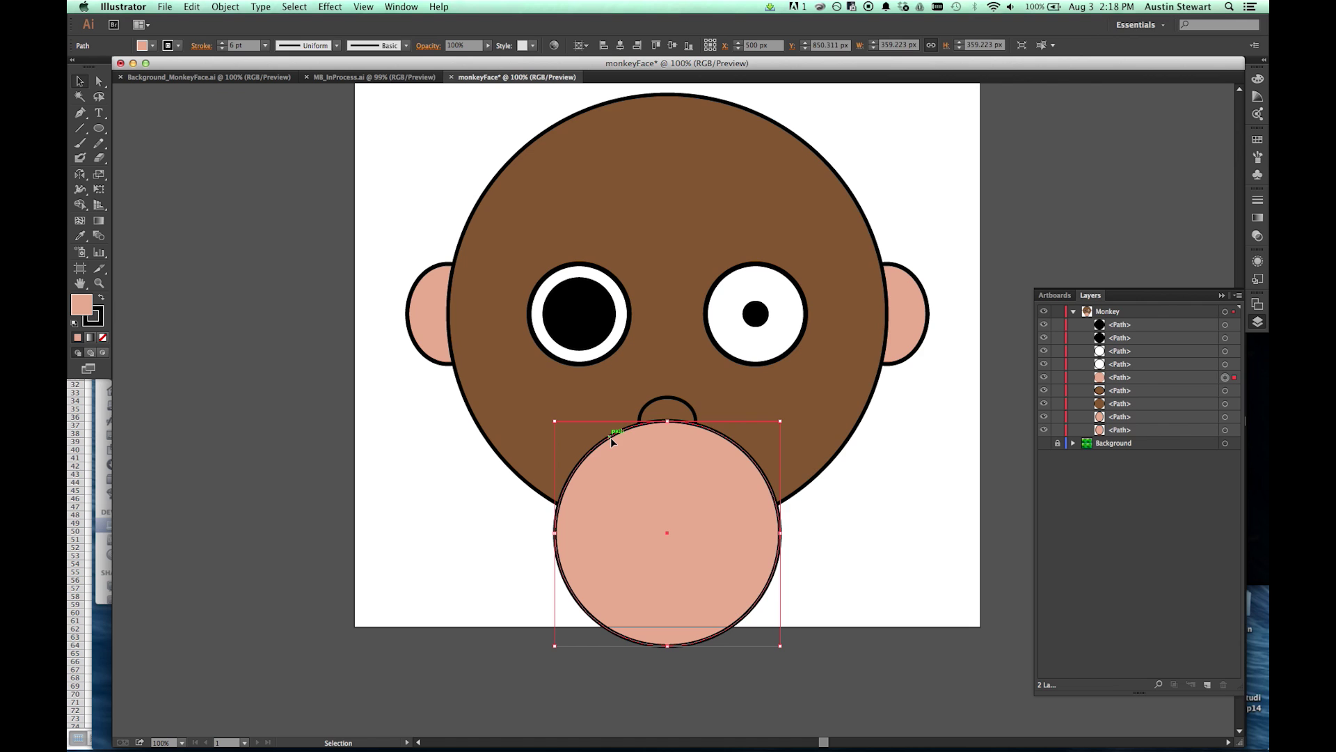
{"action": "key", "text": "shift"}
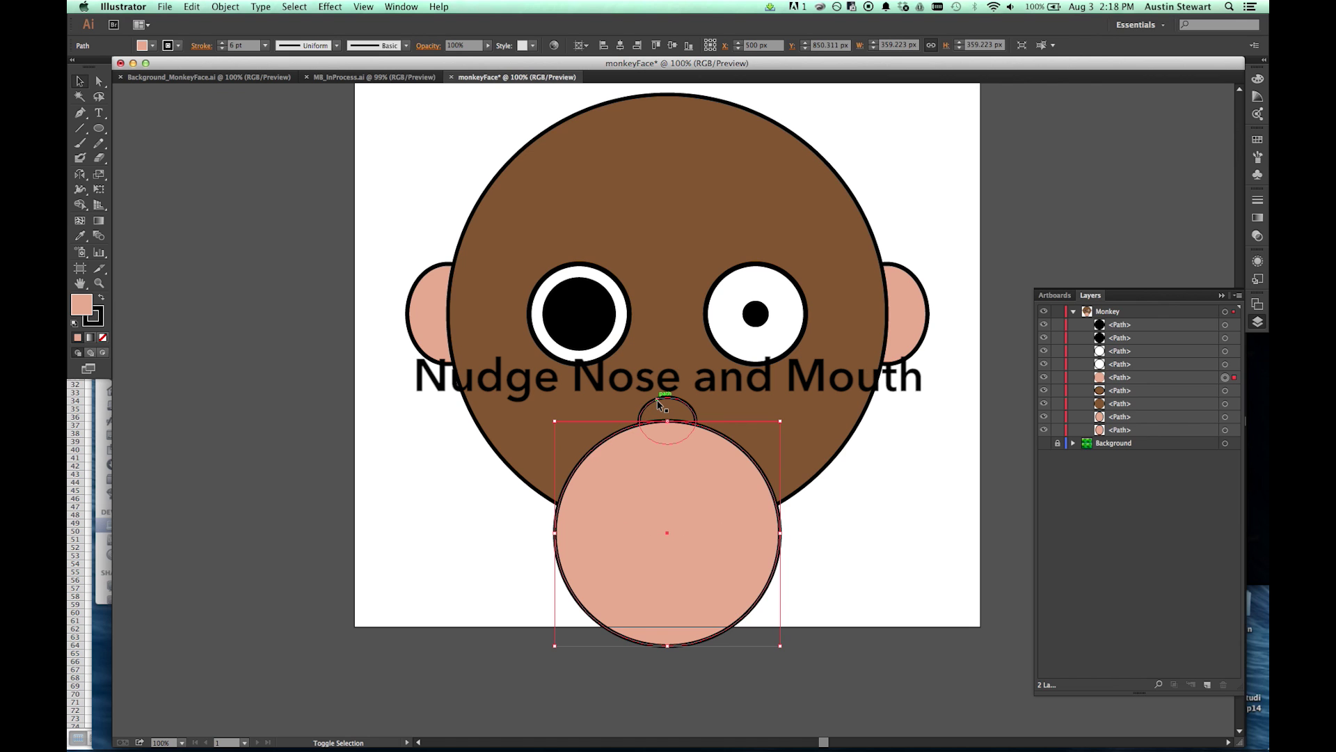
{"action": "left_click", "coordinate": [658, 404], "text": "shift"}
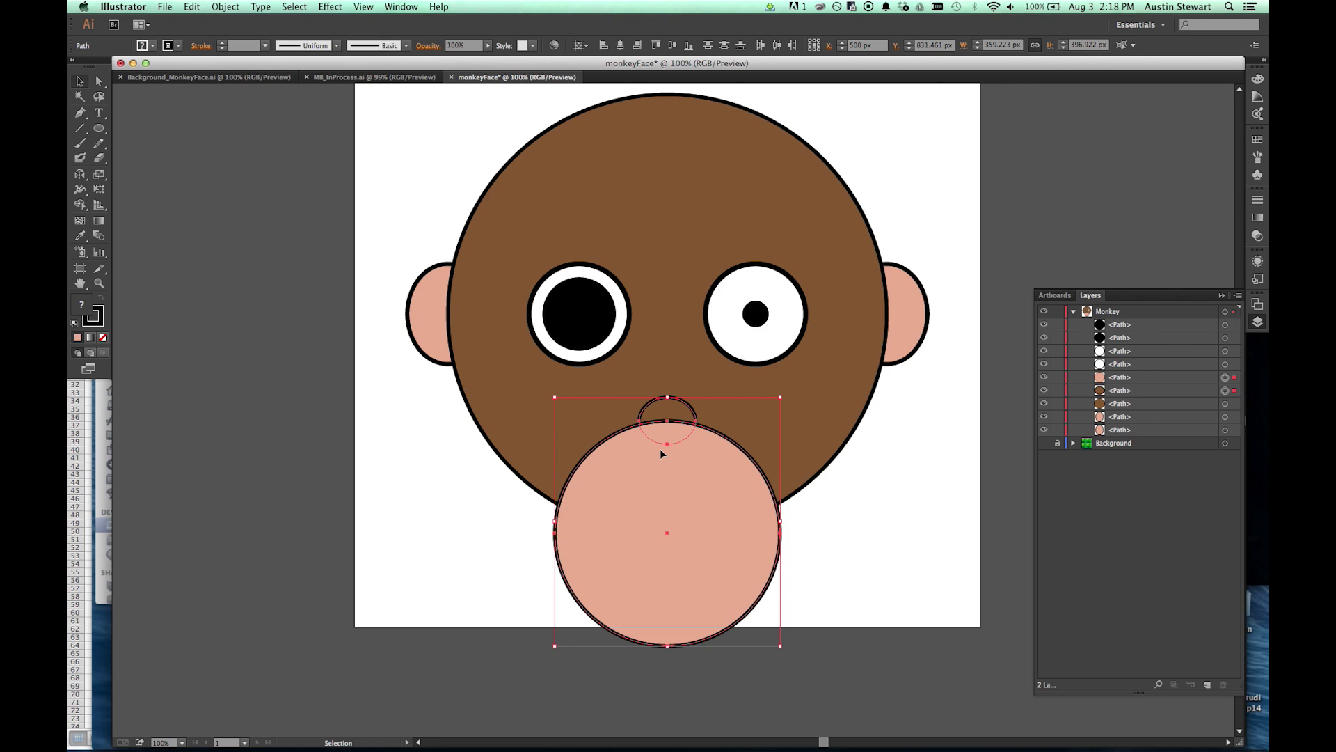
{"action": "key", "text": "Up"}
{"action": "key", "text": "Up"}
{"action": "key", "text": "Up"}
{"action": "key", "text": "Up"}
{"action": "key", "text": "Up"}
{"action": "key", "text": "Up"}
{"action": "key", "text": "Up"}
{"action": "key", "text": "Up"}
{"action": "key", "text": "Up"}
{"action": "key", "text": "Up"}
{"action": "key", "text": "Up"}
{"action": "key", "text": "Up"}
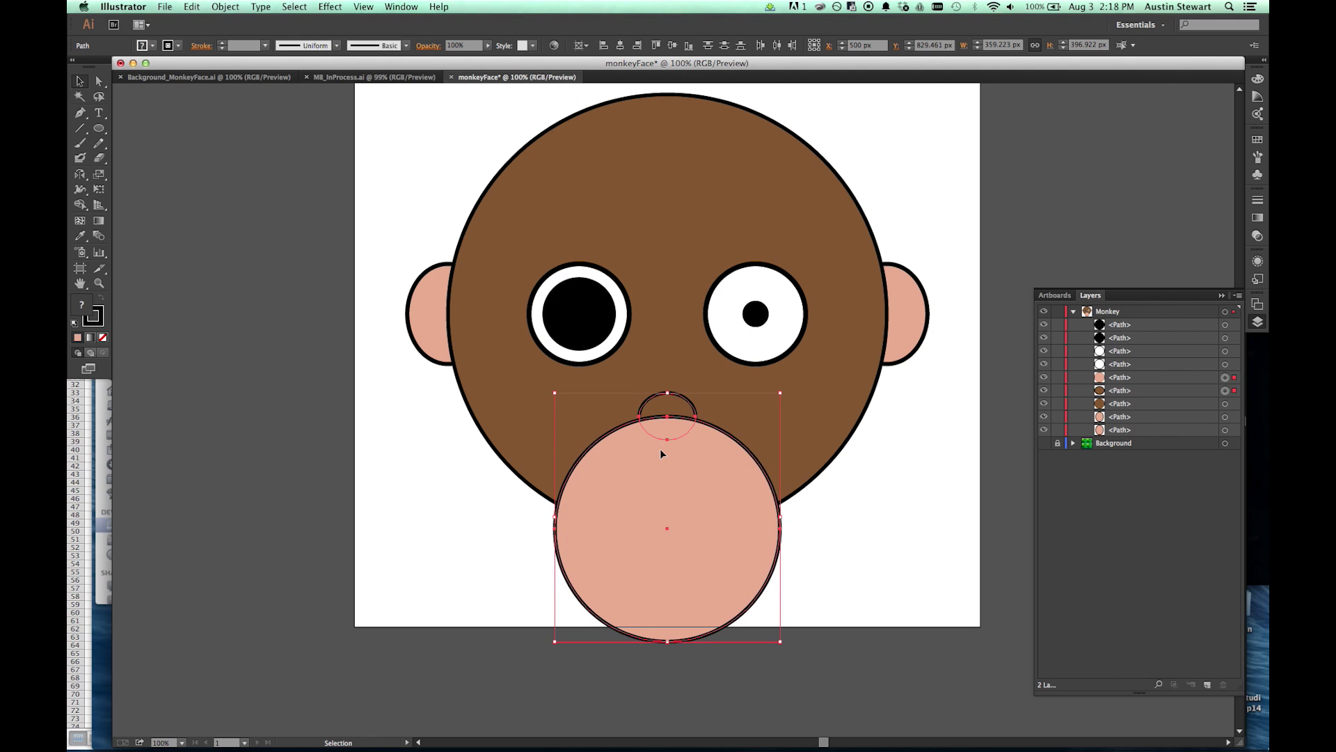
{"action": "key", "text": "Up"}
{"action": "key", "text": "Up"}
{"action": "key", "text": "Up"}
{"action": "key", "text": "Up"}
{"action": "key", "text": "Up"}
{"action": "key", "text": "Up"}
{"action": "key", "text": "Up"}
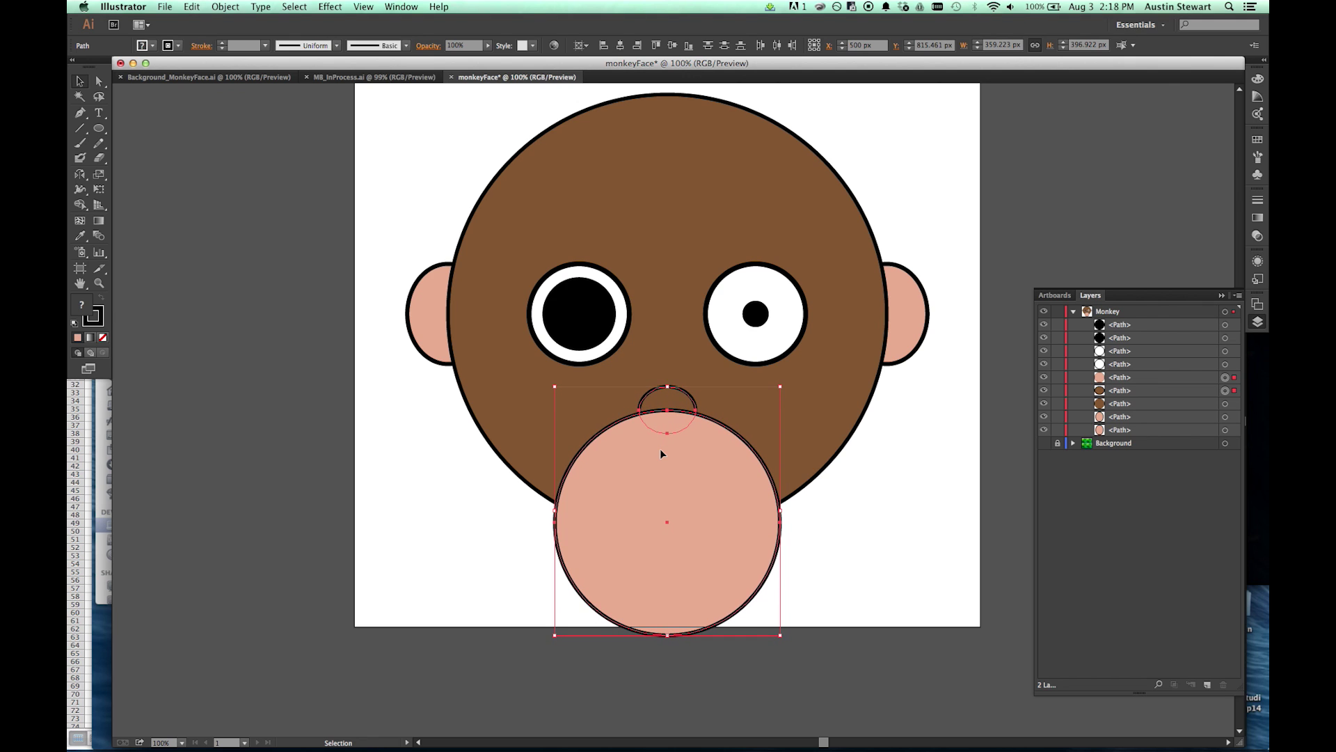
{"action": "key", "text": "Up"}
{"action": "key", "text": "Up"}
{"action": "key", "text": "Up"}
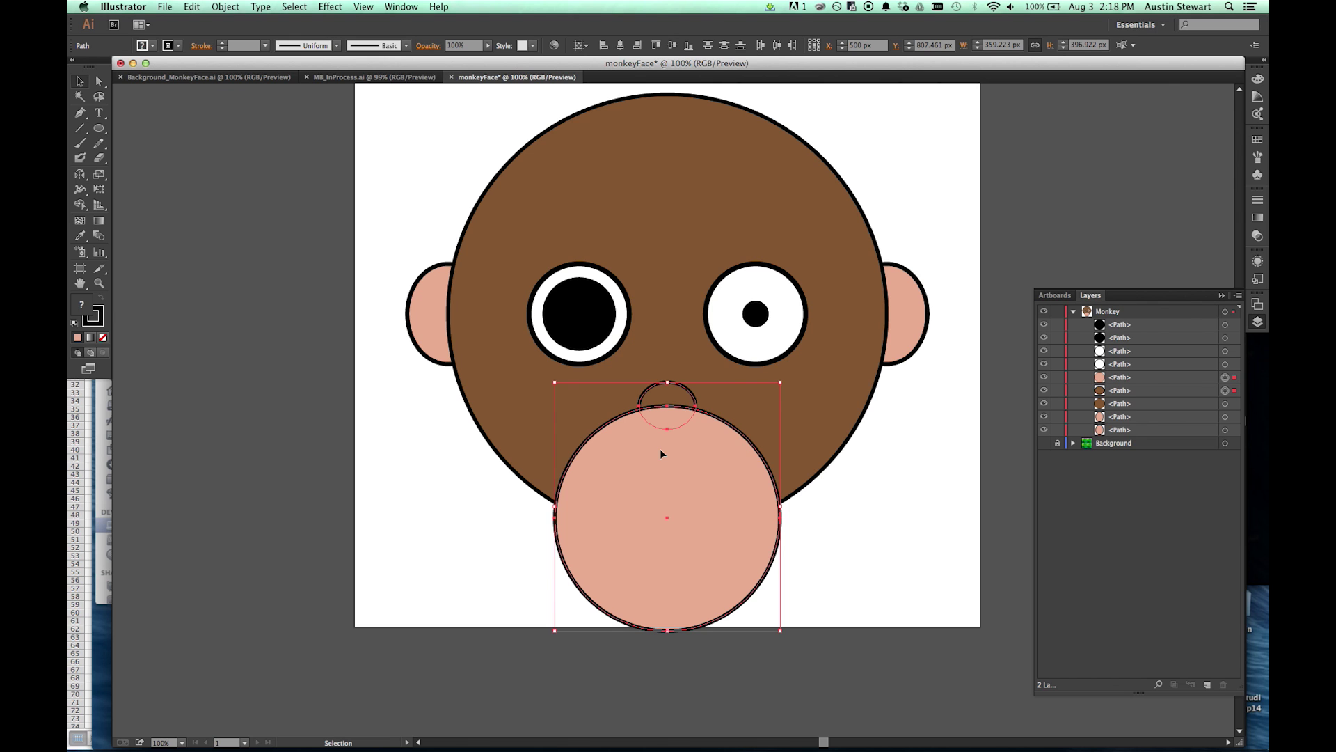
{"action": "key", "text": "Up"}
{"action": "key", "text": "Up"}
{"action": "key", "text": "Up"}
{"action": "key", "text": "Up"}
{"action": "key", "text": "Up"}
{"action": "key", "text": "Up"}
{"action": "key", "text": "Up"}
{"action": "key", "text": "Up"}
{"action": "key", "text": "Up"}
{"action": "key", "text": "Up"}
{"action": "key", "text": "Up"}
{"action": "key", "text": "Up"}
{"action": "key", "text": "Up"}
{"action": "key", "text": "Up"}
{"action": "key", "text": "Up"}
{"action": "key", "text": "Up"}
{"action": "key", "text": "Up"}
{"action": "key", "text": "Up"}
{"action": "key", "text": "Up"}
{"action": "key", "text": "Up"}
{"action": "key", "text": "Up"}
{"action": "key", "text": "Up"}
{"action": "key", "text": "Up"}
{"action": "key", "text": "Up"}
{"action": "key", "text": "Up"}
{"action": "key", "text": "Up"}
{"action": "key", "text": "Up"}
{"action": "key", "text": "Up"}
{"action": "key", "text": "Up"}
{"action": "key", "text": "Up"}
{"action": "key", "text": "Up"}
{"action": "key", "text": "Up"}
{"action": "key", "text": "Up"}
{"action": "key", "text": "Up"}
{"action": "key", "text": "Up"}
{"action": "key", "text": "Up"}
{"action": "key", "text": "Up"}
{"action": "key", "text": "Up"}
{"action": "key", "text": "Up"}
{"action": "key", "text": "Up"}
{"action": "key", "text": "Up"}
{"action": "key", "text": "Up"}
{"action": "key", "text": "Up"}
{"action": "key", "text": "Up"}
{"action": "key", "text": "Up"}
{"action": "key", "text": "Up"}
{"action": "key", "text": "Up"}
{"action": "key", "text": "Up"}
{"action": "key", "text": "Up"}
{"action": "key", "text": "Up"}
{"action": "key", "text": "Up"}
{"action": "key", "text": "Down"}
{"action": "key", "text": "Down"}
{"action": "key", "text": "Down"}
{"action": "key", "text": "Down"}
{"action": "key", "text": "Down"}
{"action": "key", "text": "Down"}
{"action": "key", "text": "Down"}
{"action": "key", "text": "Down"}
{"action": "key", "text": "Down"}
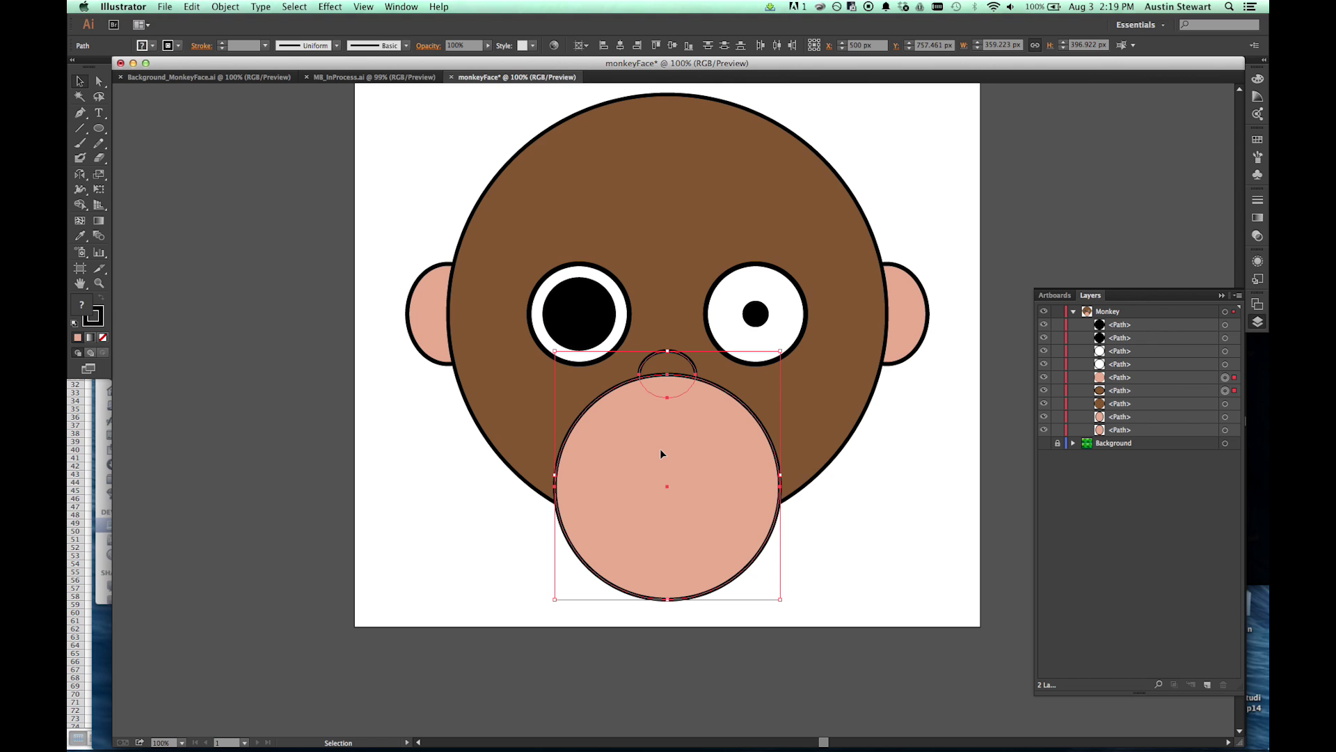
{"action": "left_click", "coordinate": [685, 323]}
{"action": "left_click", "coordinate": [936, 448]}
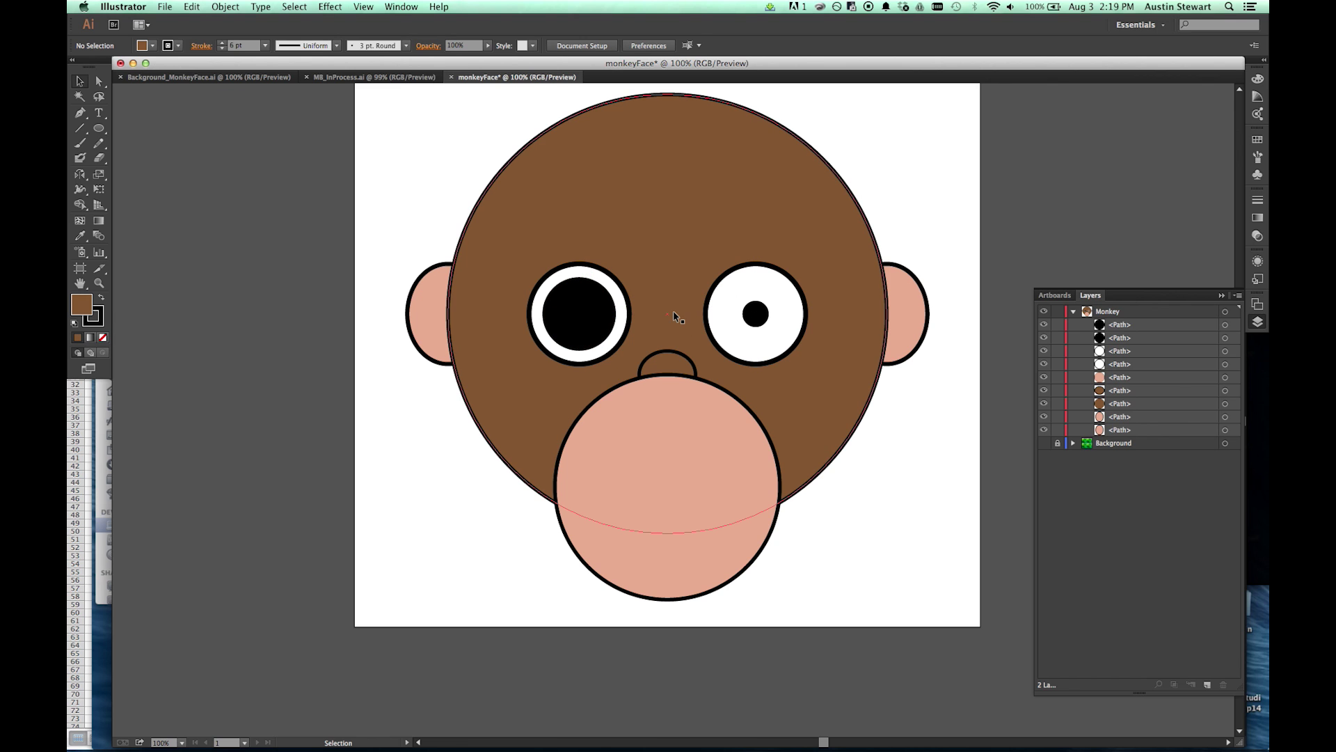
- Compare with the MB_InProcess.ai artwork and nudge monkeyFace's nose and mouth circles together another 6 px up
{"action": "left_click", "coordinate": [342, 78]}
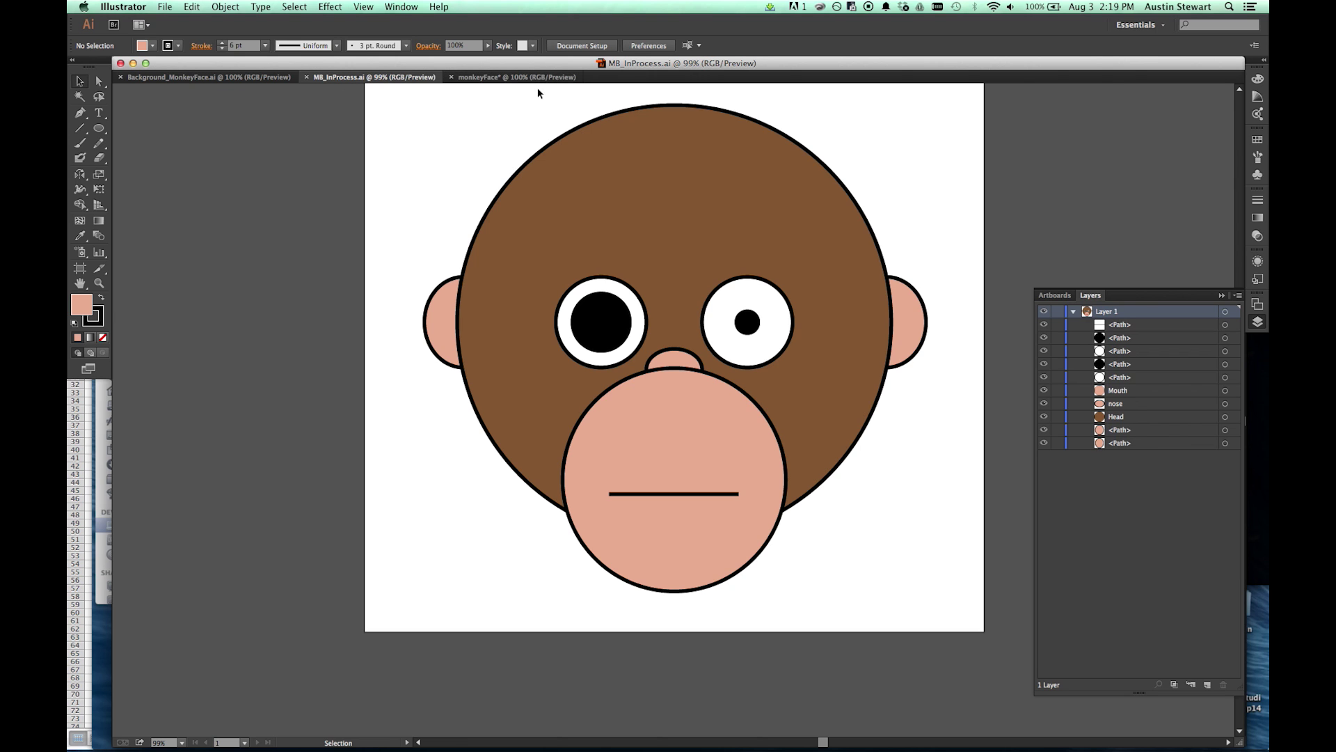
{"action": "left_click", "coordinate": [494, 77]}
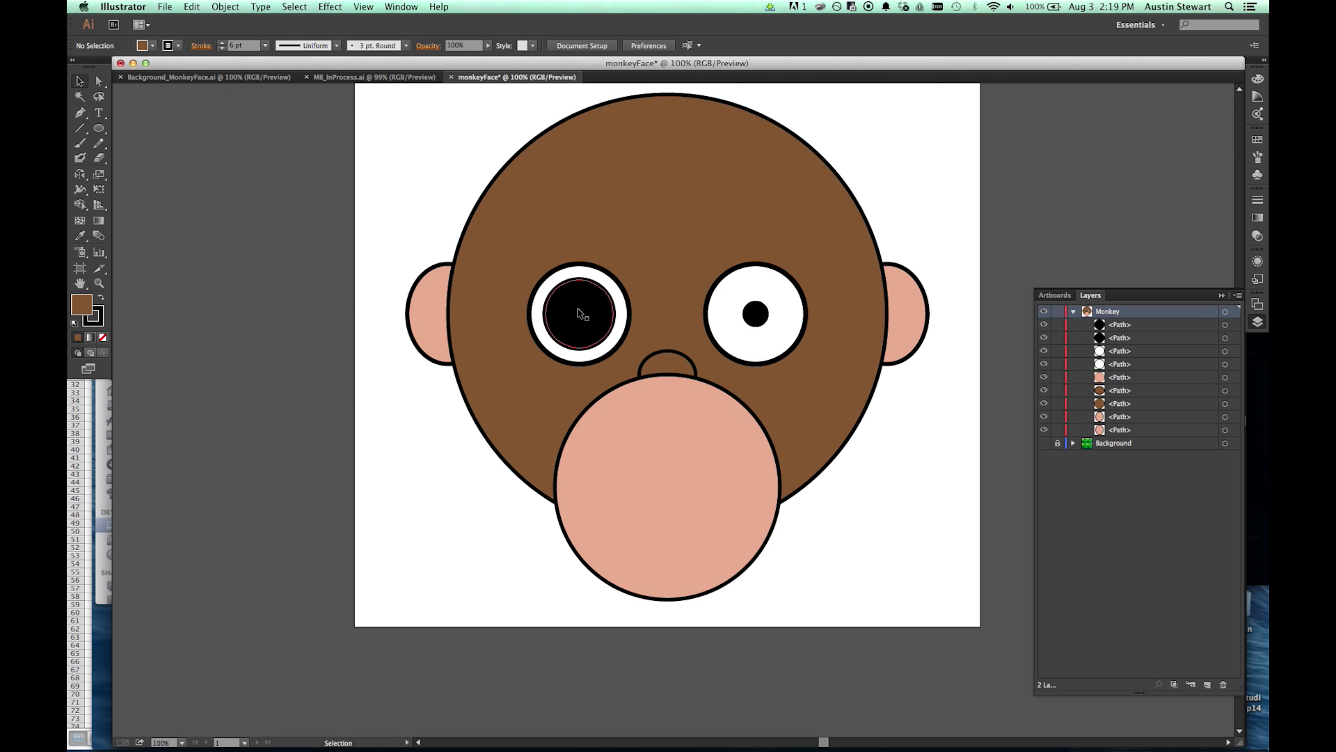
{"action": "left_click", "coordinate": [692, 383]}
{"action": "left_click", "coordinate": [682, 363], "text": "shift"}
{"action": "key", "text": "Up"}
{"action": "key", "text": "Up"}
{"action": "key", "text": "Up"}
{"action": "key", "text": "Up"}
{"action": "key", "text": "Up"}
{"action": "key", "text": "Up"}
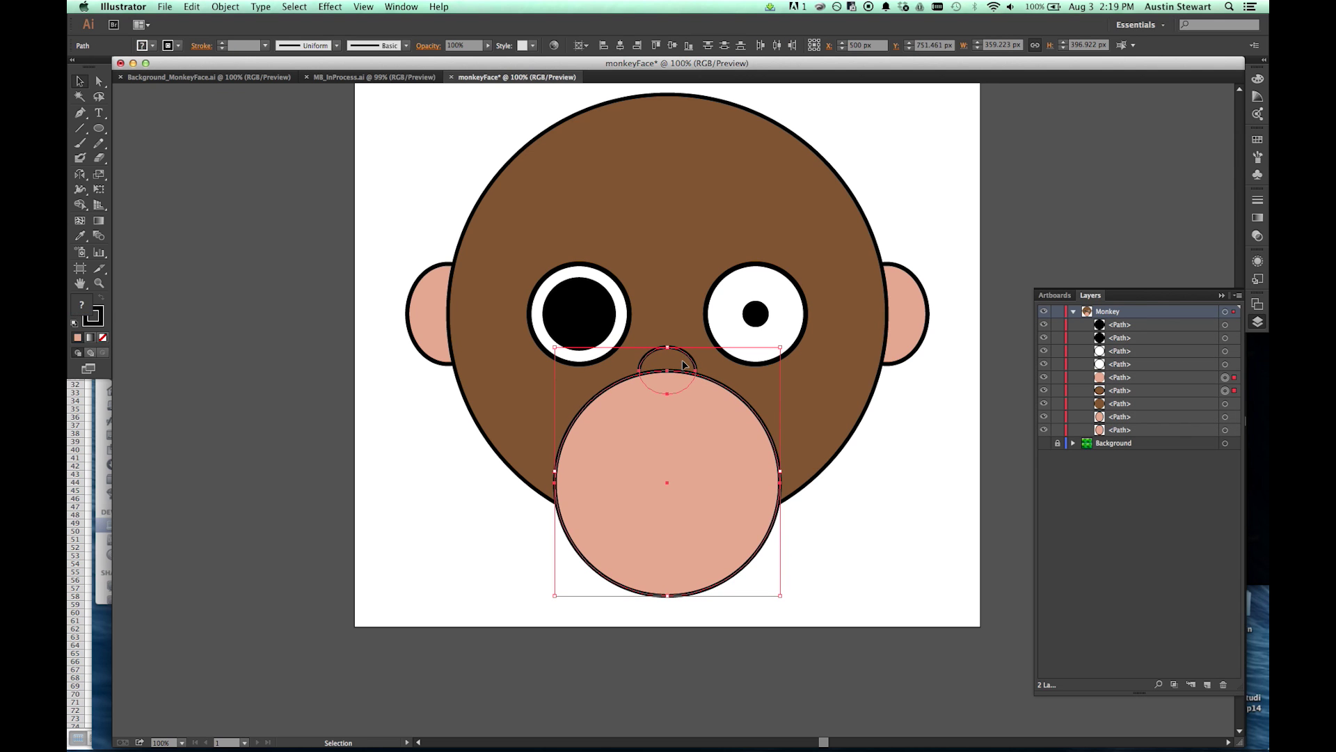
{"action": "left_click", "coordinate": [934, 510]}
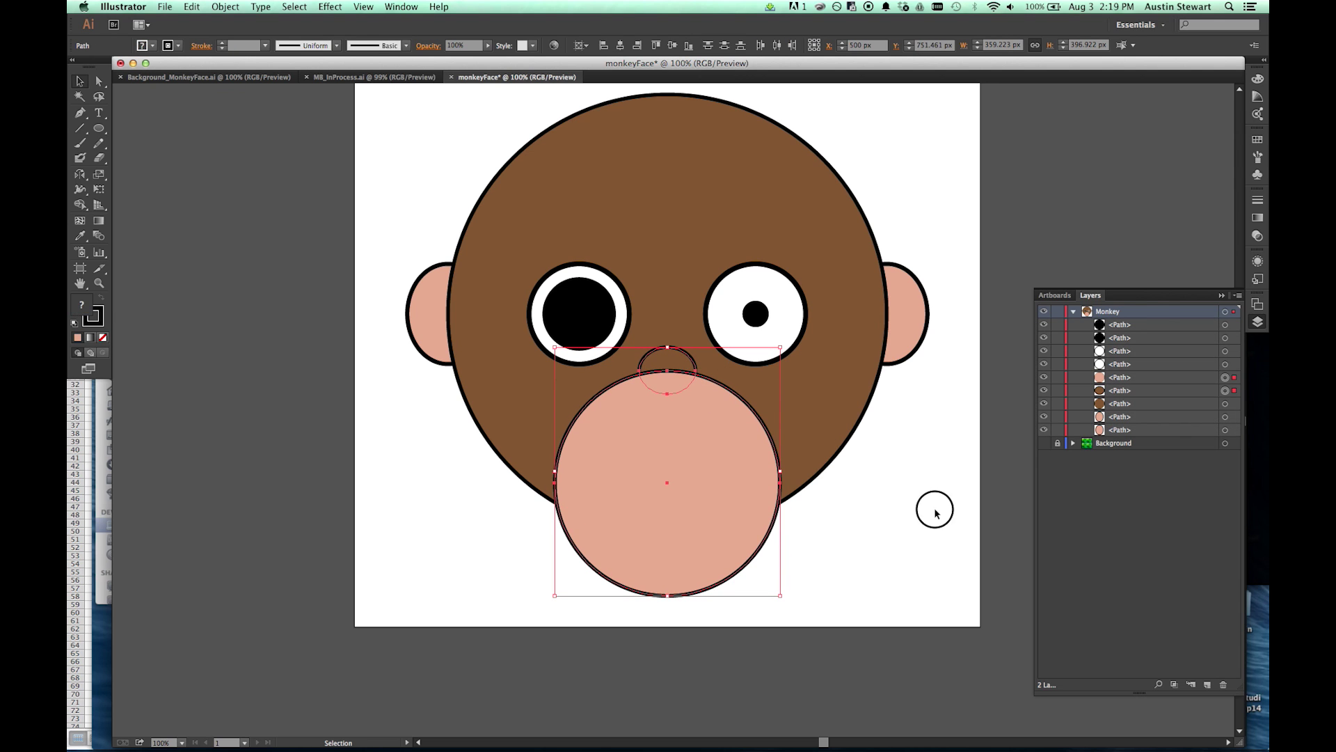
- Move the eye with the small pupil, white circle and pupil together, 10 px inward to X 630.845 px
{"action": "left_click", "coordinate": [727, 279]}
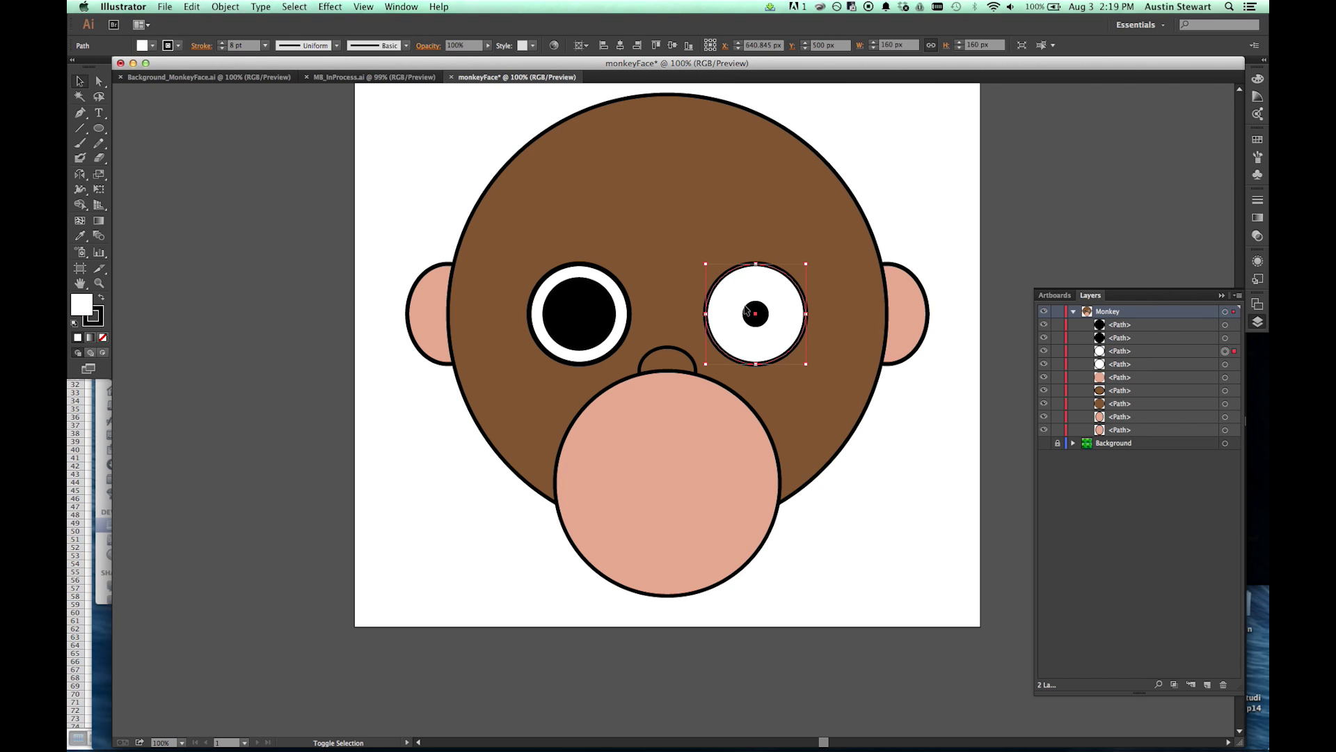
{"action": "left_click", "coordinate": [753, 320], "text": "shift"}
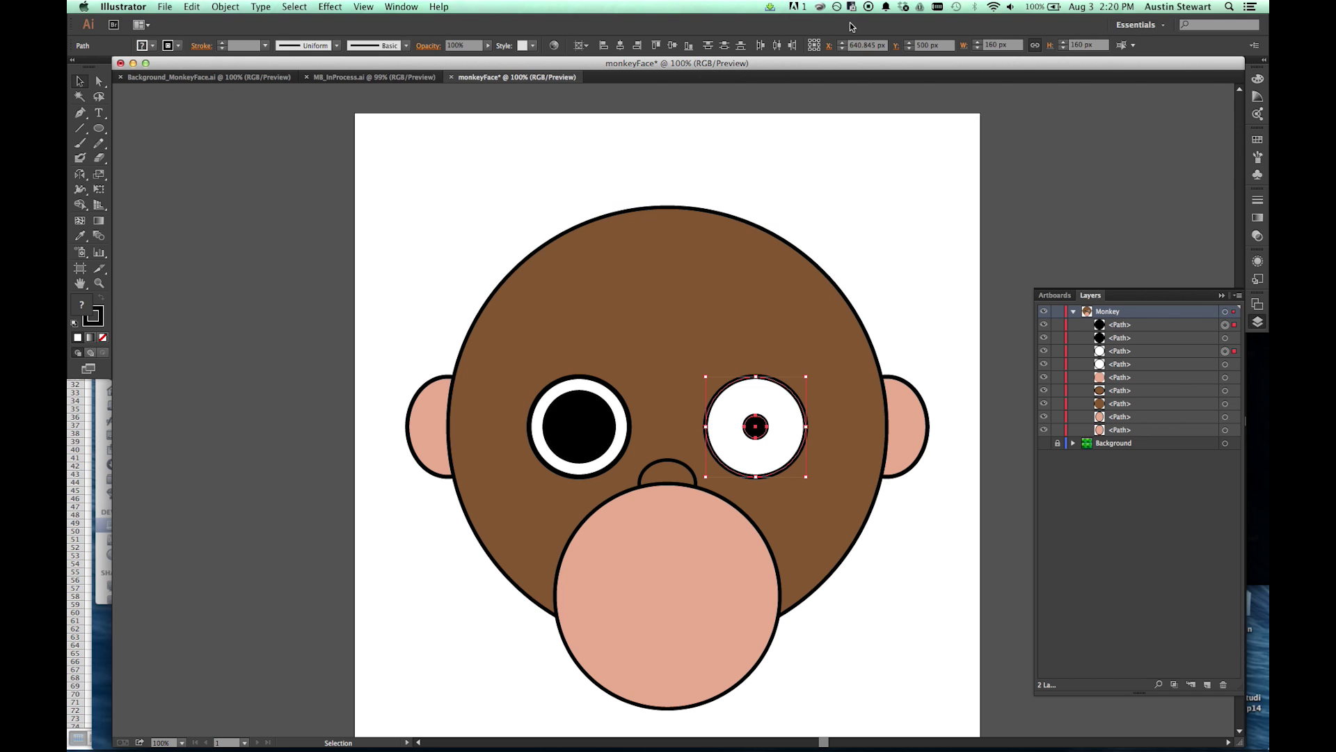
{"action": "left_click", "coordinate": [855, 46]}
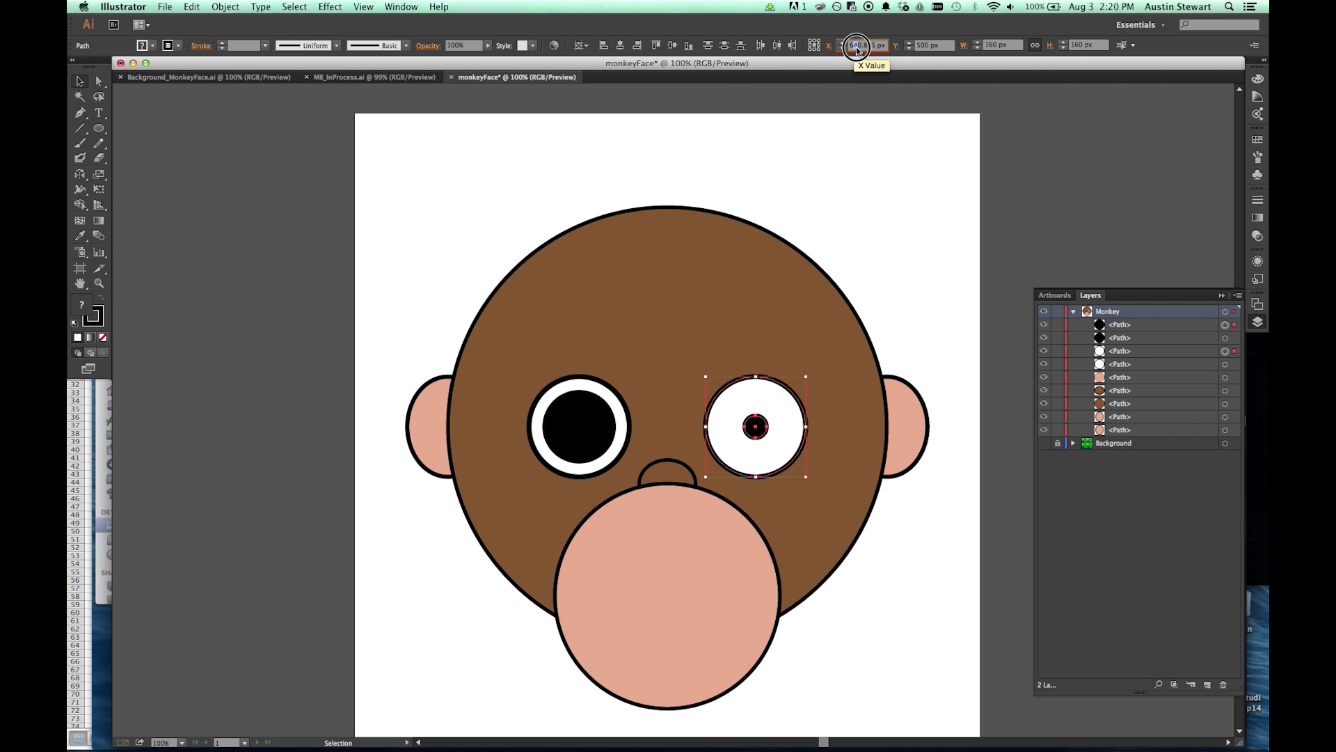
{"action": "type", "text": "63"}
{"action": "key", "text": "Return"}
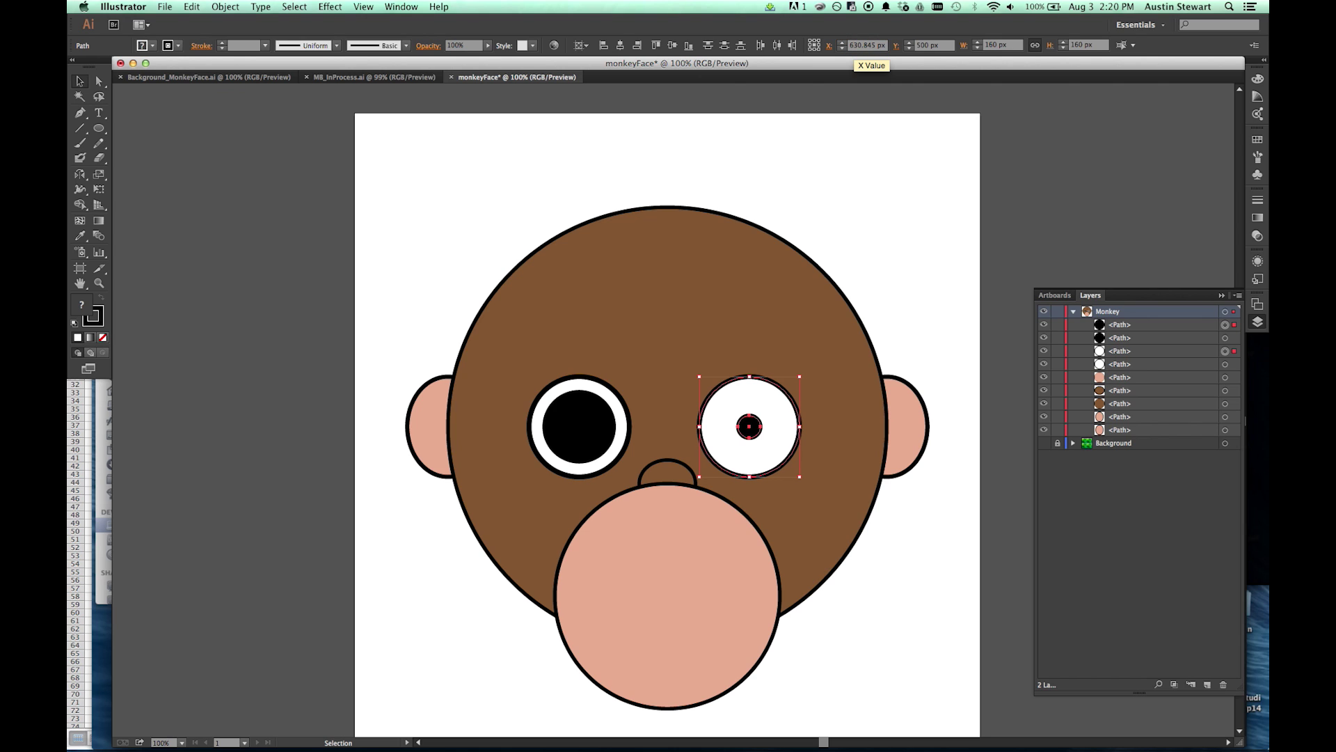
- Move the eye with the large pupil, white circle and pupil together, 10 px inward to X 369.155 px
{"action": "left_click", "coordinate": [567, 415]}
{"action": "left_click", "coordinate": [602, 387], "text": "shift"}
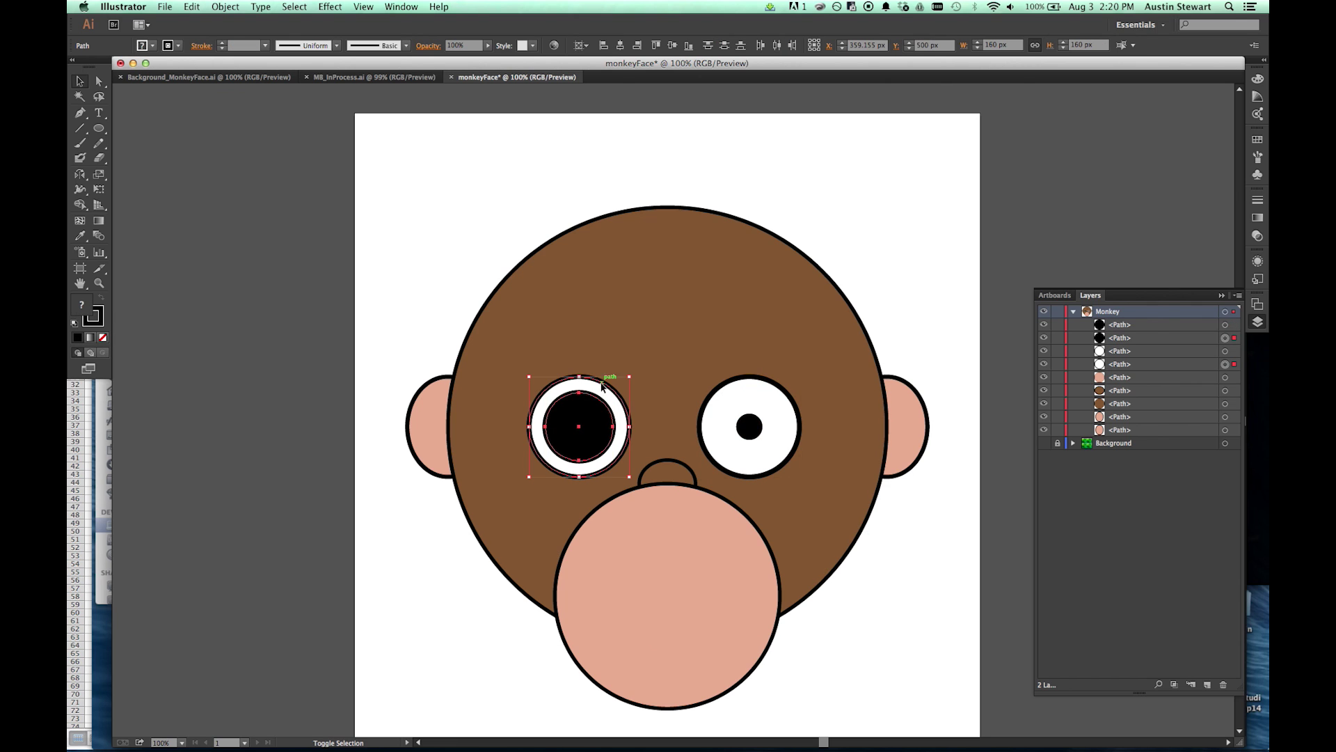
{"action": "left_click", "coordinate": [858, 47]}
{"action": "type", "text": "6"}
{"action": "key", "text": "Return"}
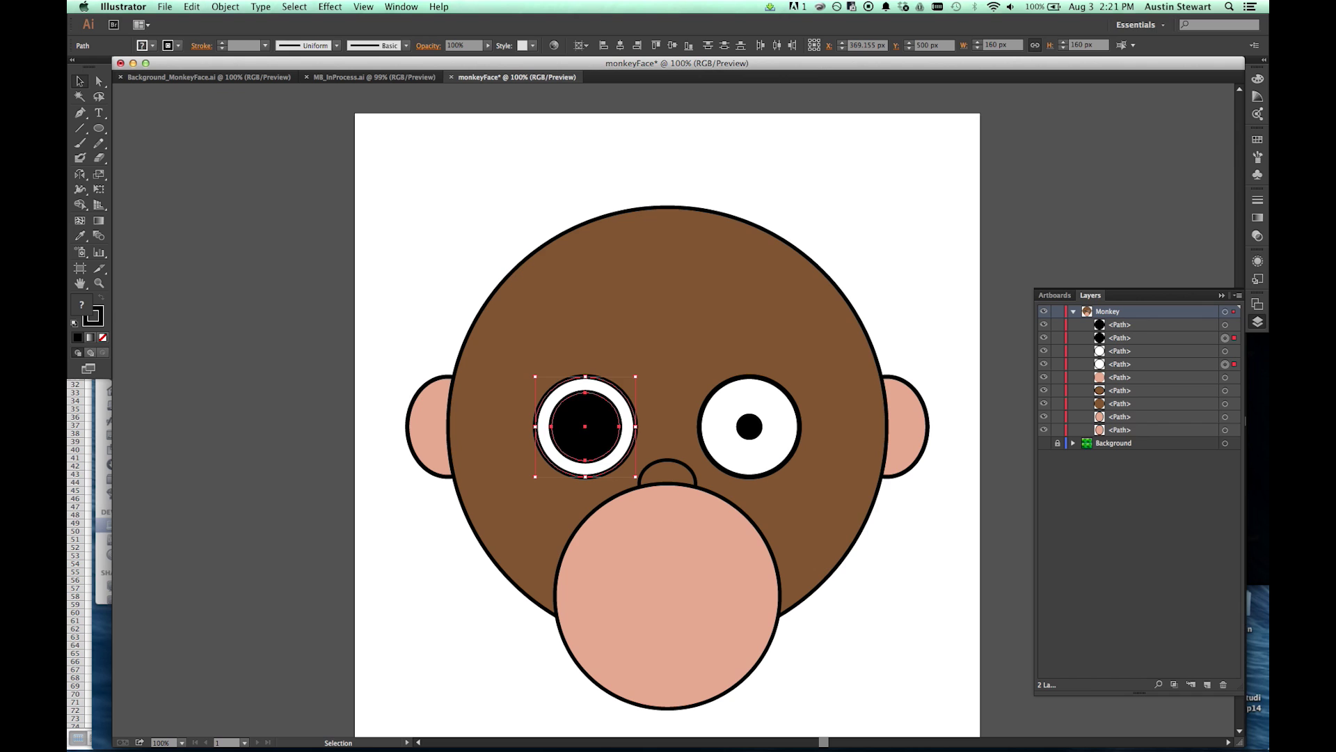
{"action": "left_click", "coordinate": [447, 213]}
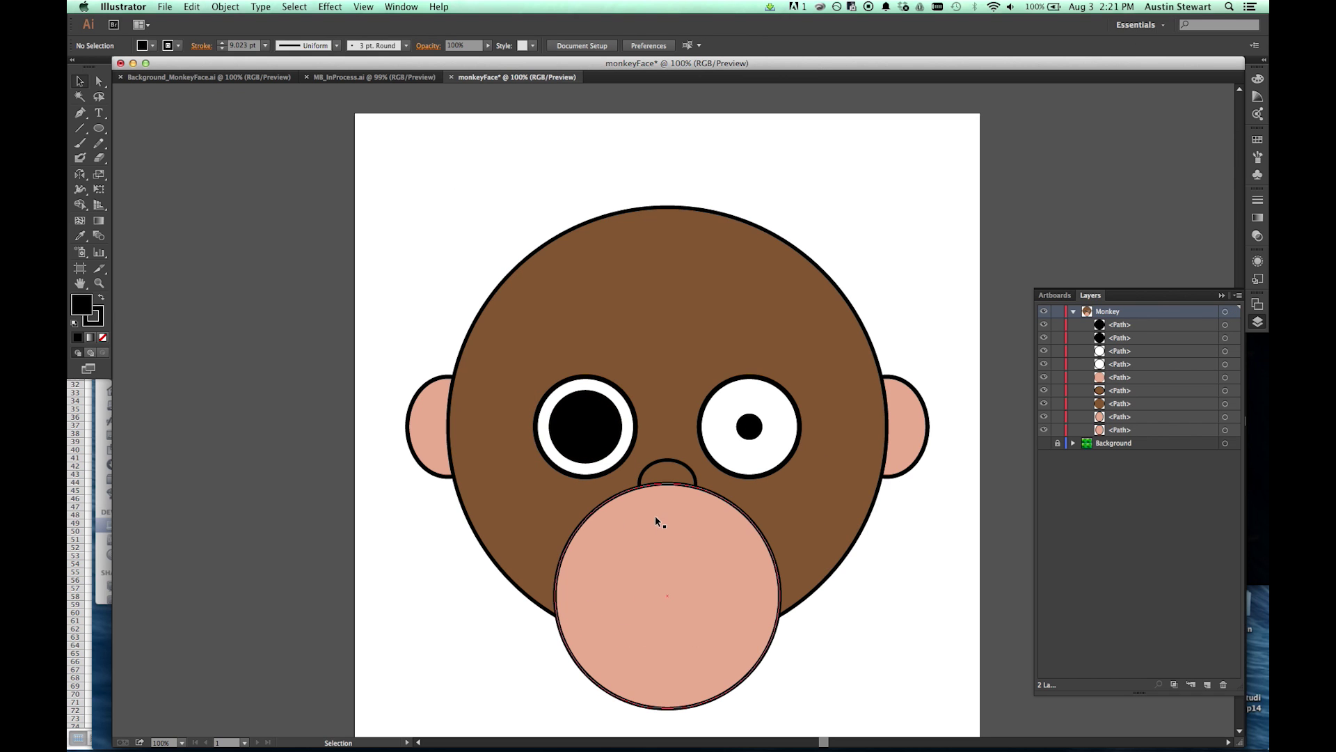
- Check the mouth line in MB_InProcess.ai and draw a horizontal line about 215 px long across the middle of monkeyFace's mouth circle
{"action": "left_click", "coordinate": [673, 485]}
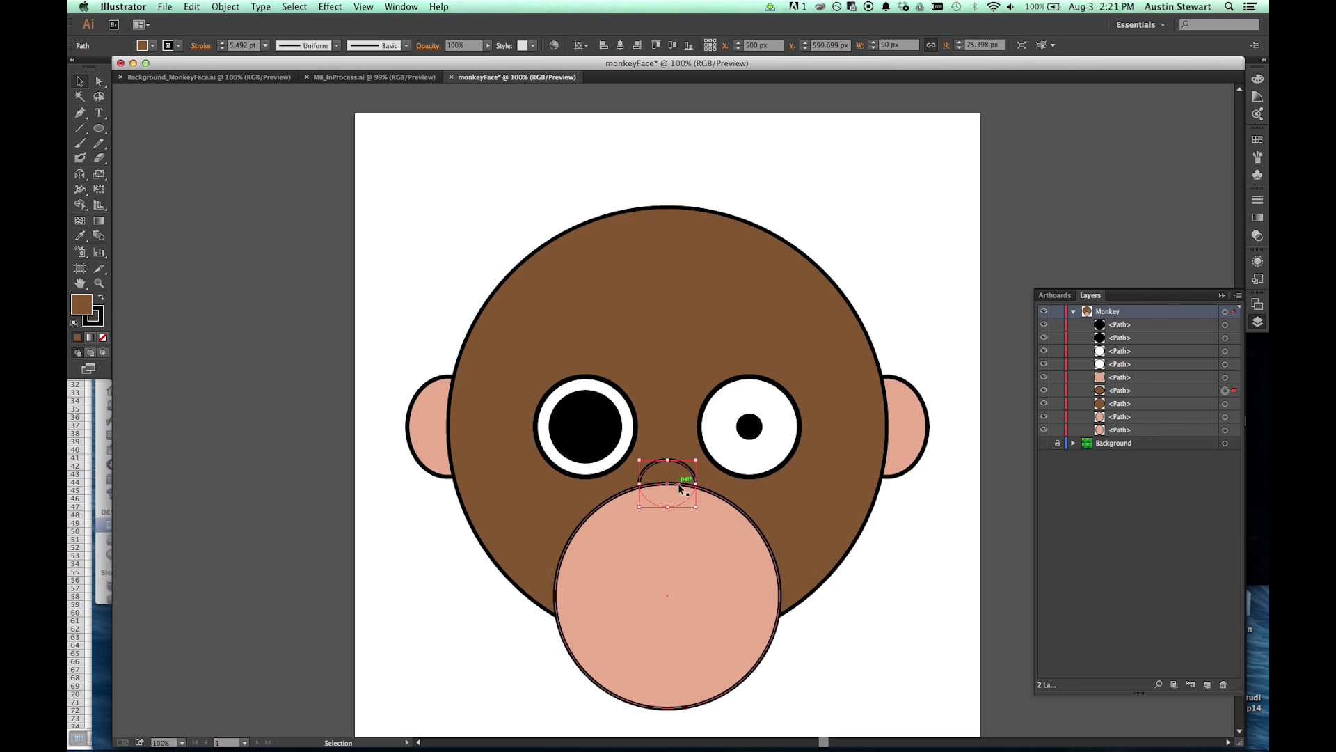
{"action": "left_click", "coordinate": [713, 497]}
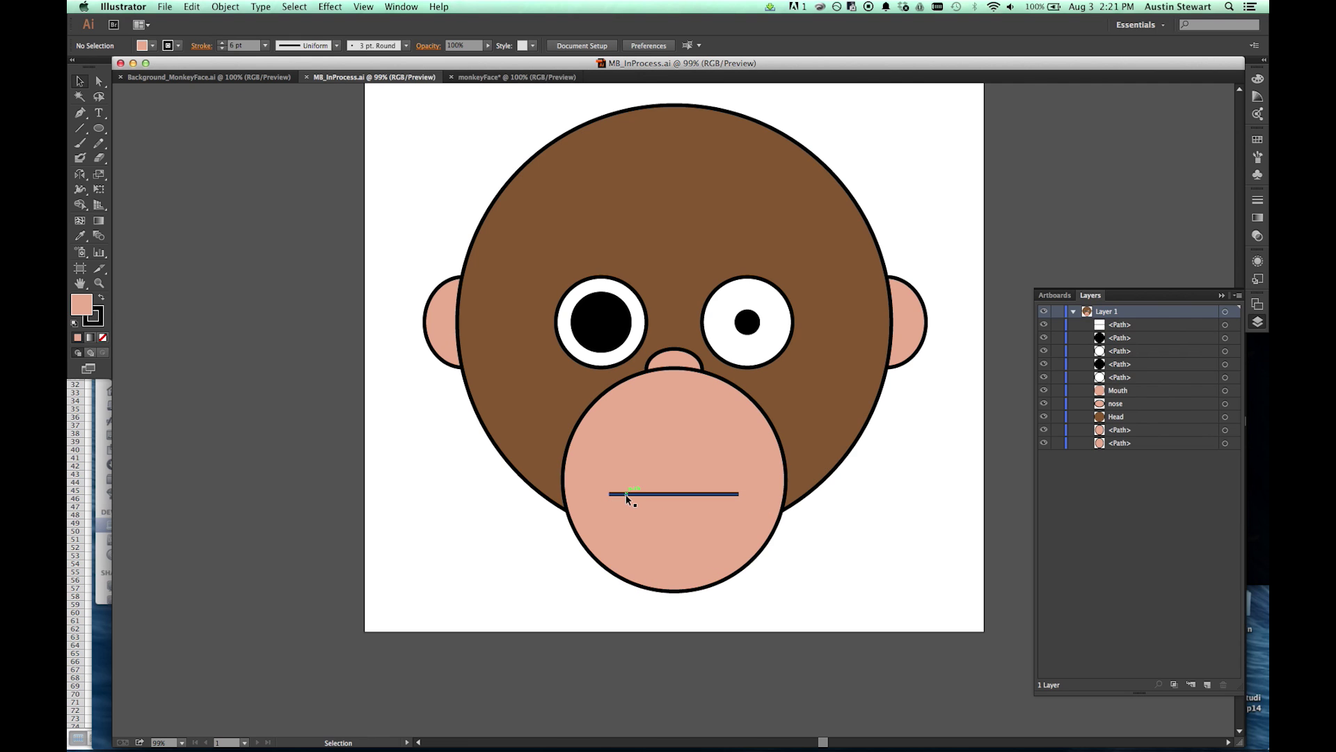
{"action": "left_click", "coordinate": [484, 77]}
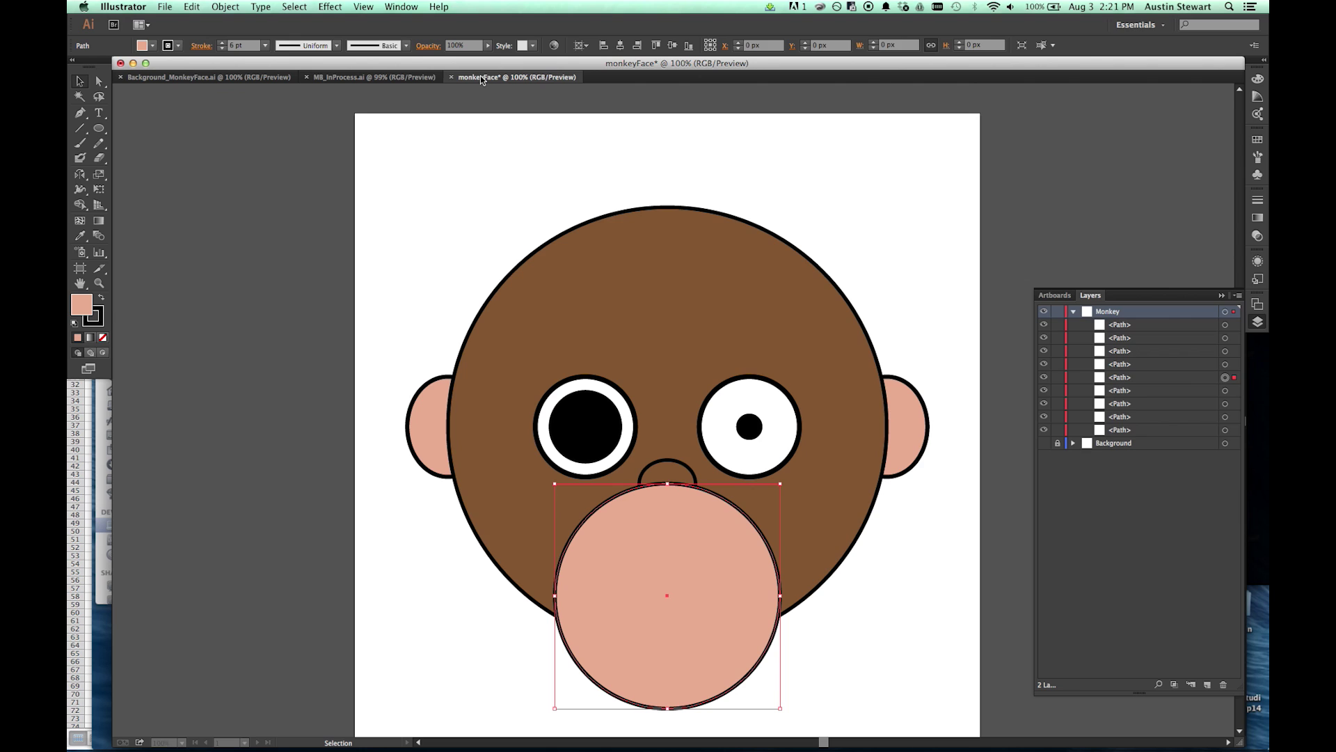
{"action": "left_click", "coordinate": [78, 130]}
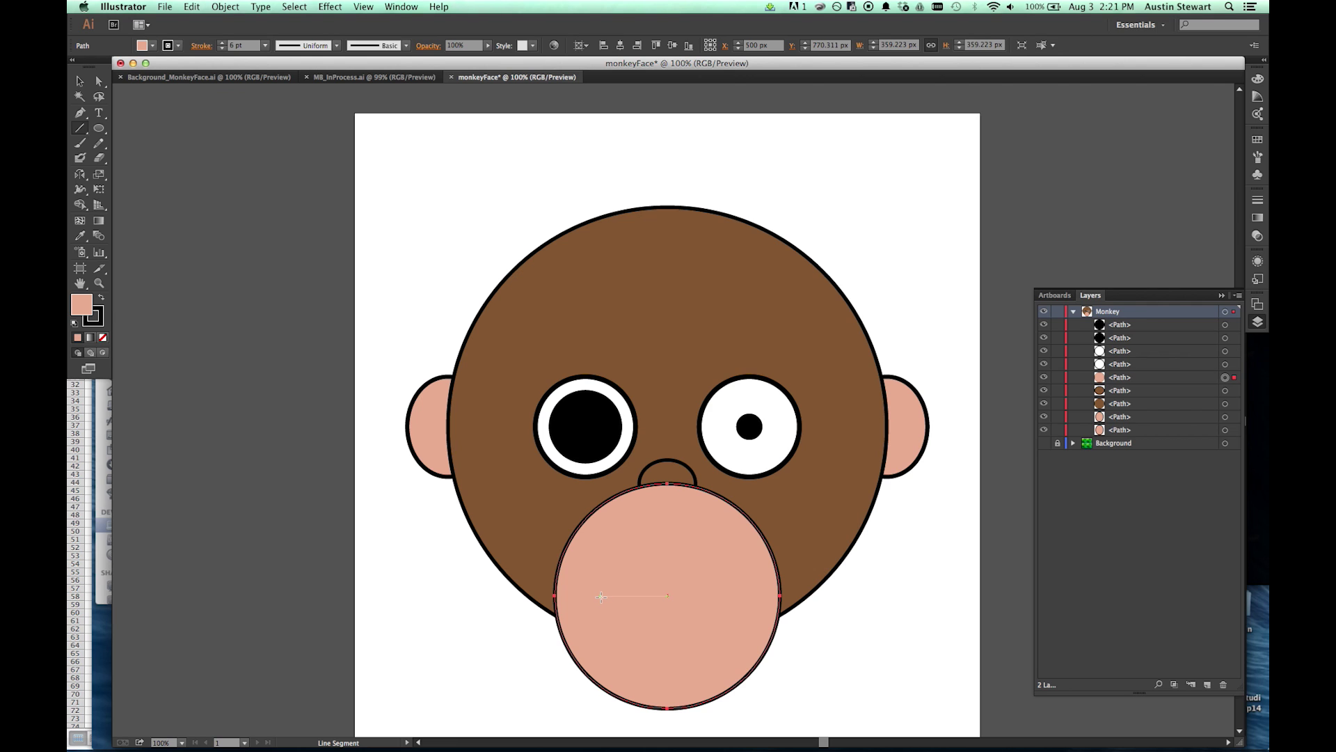
{"action": "left_click_drag", "start_coordinate": [602, 597], "coordinate": [736, 602]}
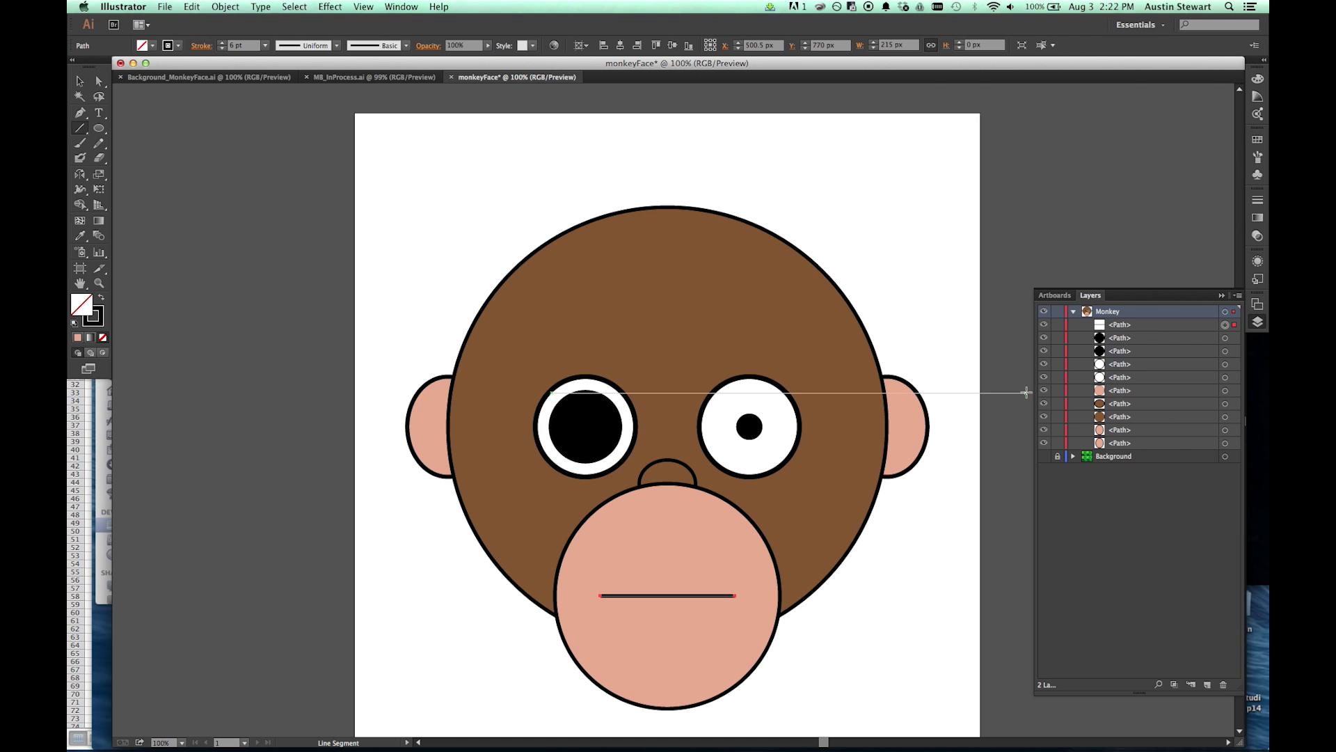
- Make the Background layer's green triangle pattern visible behind the monkey face
{"action": "left_click", "coordinate": [1224, 297]}
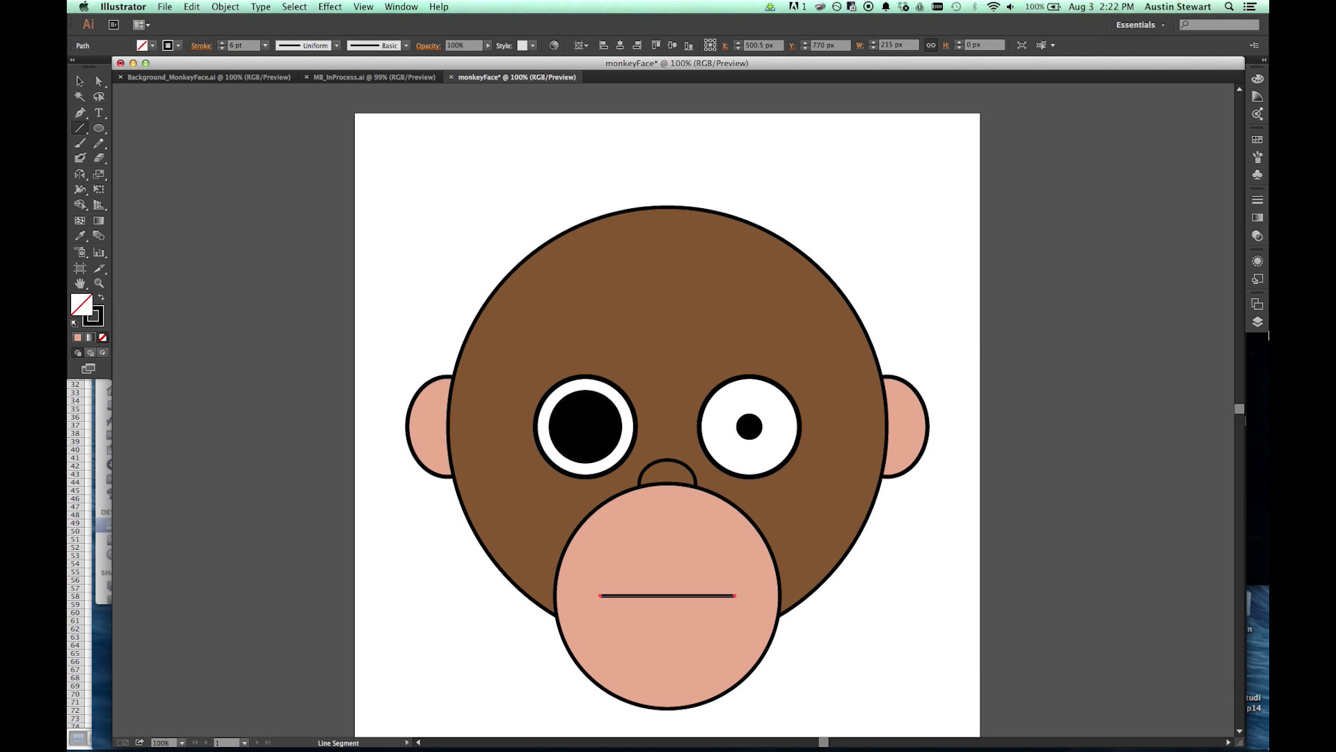
{"action": "left_click", "coordinate": [1260, 321]}
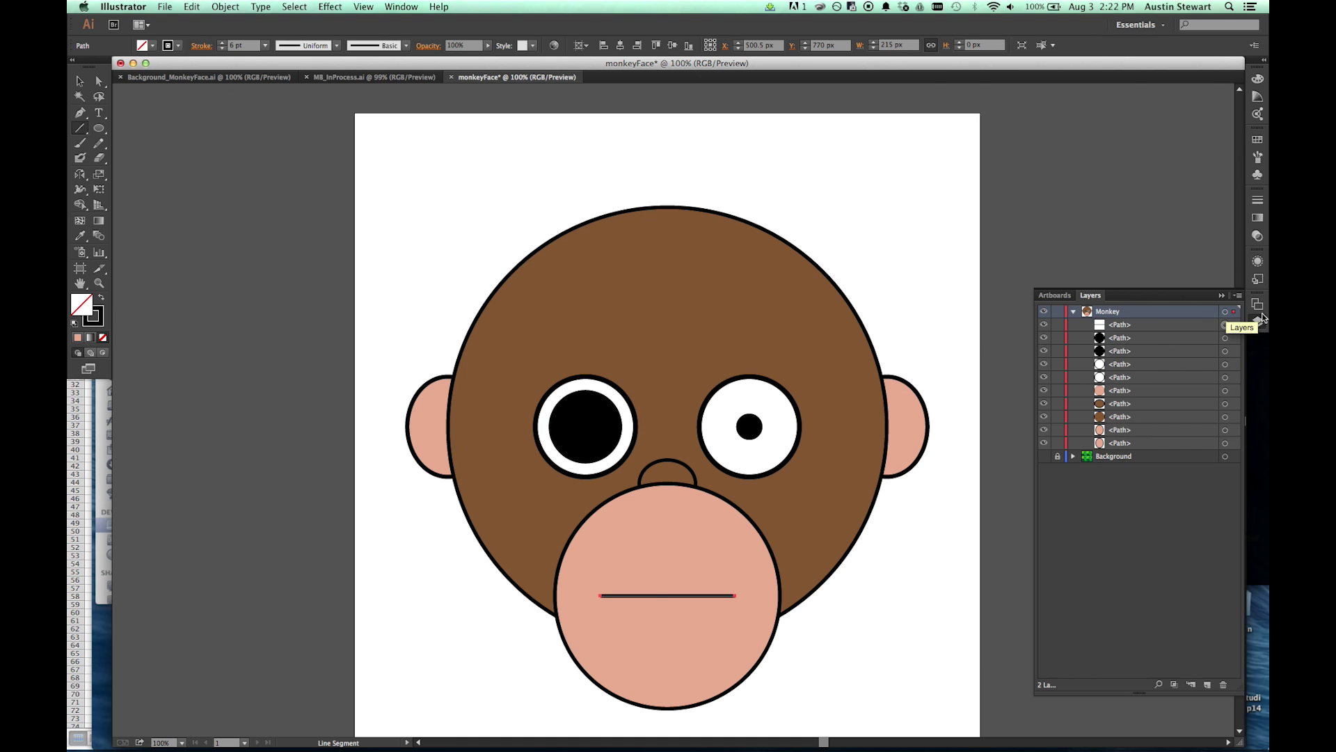
{"action": "left_click", "coordinate": [1044, 457]}
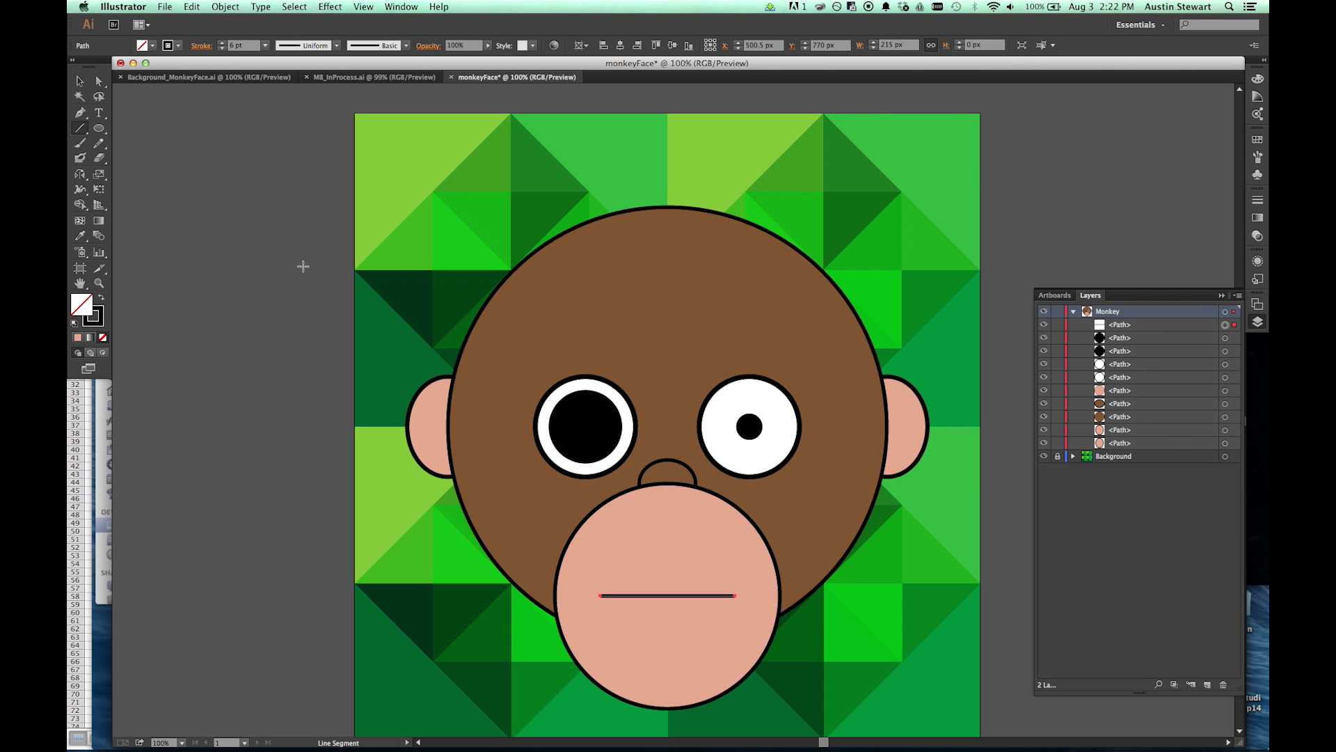
{"action": "scroll", "coordinate": [303, 266], "scroll_direction": "up", "scroll_amount": 6}
{"action": "scroll", "coordinate": [303, 267], "scroll_direction": "down", "scroll_amount": 8}
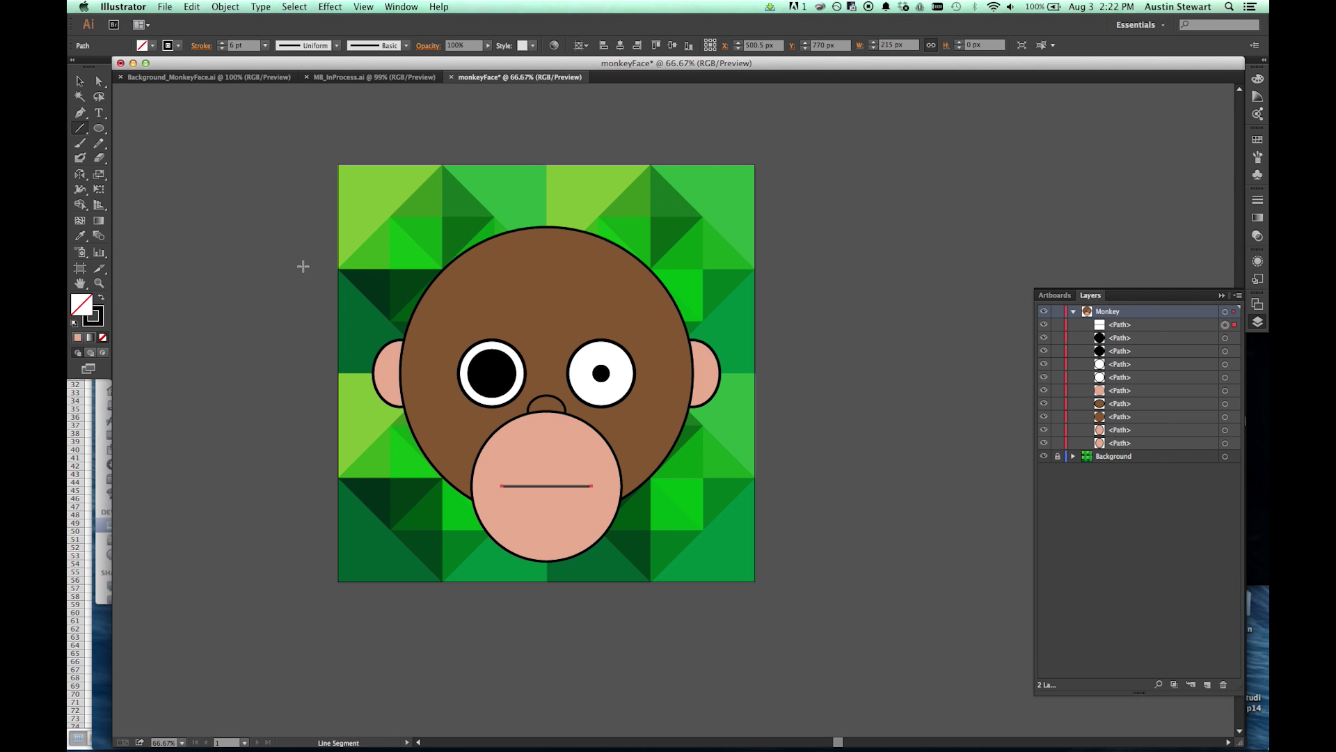
{"action": "scroll", "coordinate": [443, 304], "scroll_direction": "up", "scroll_amount": 1}
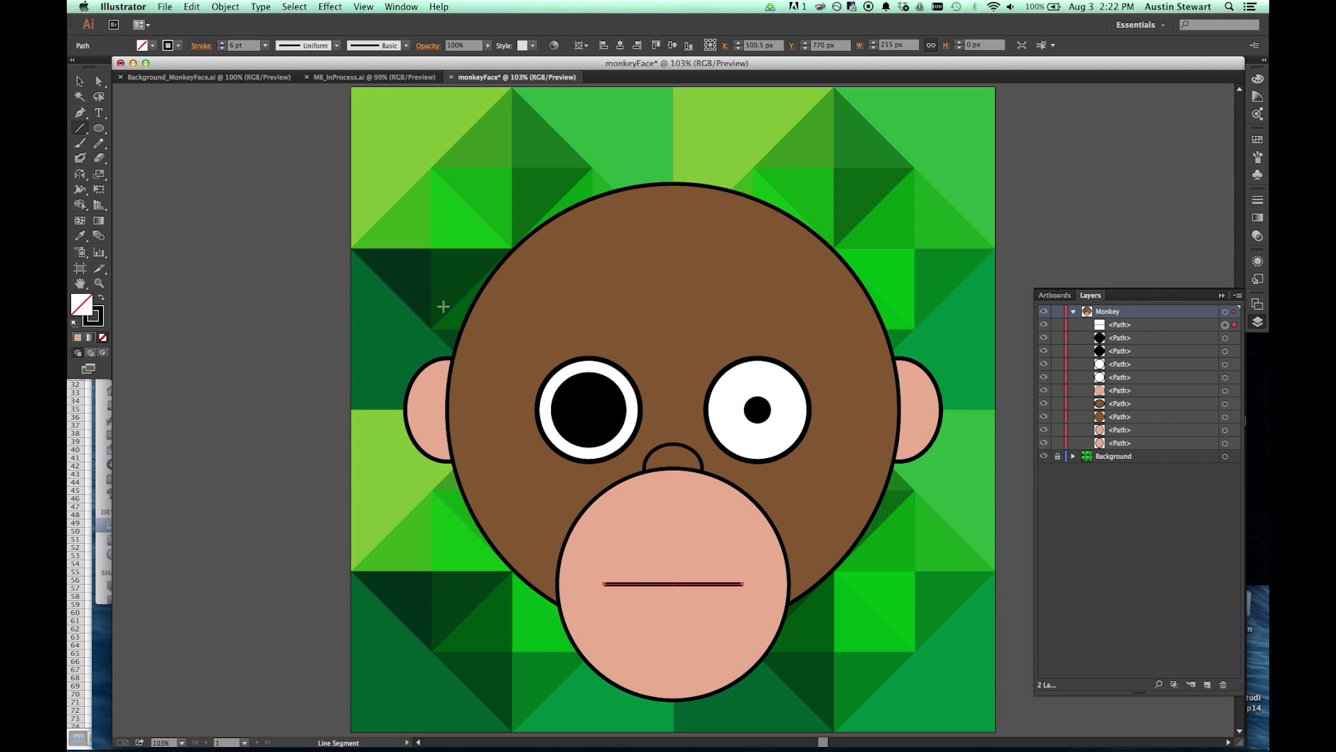